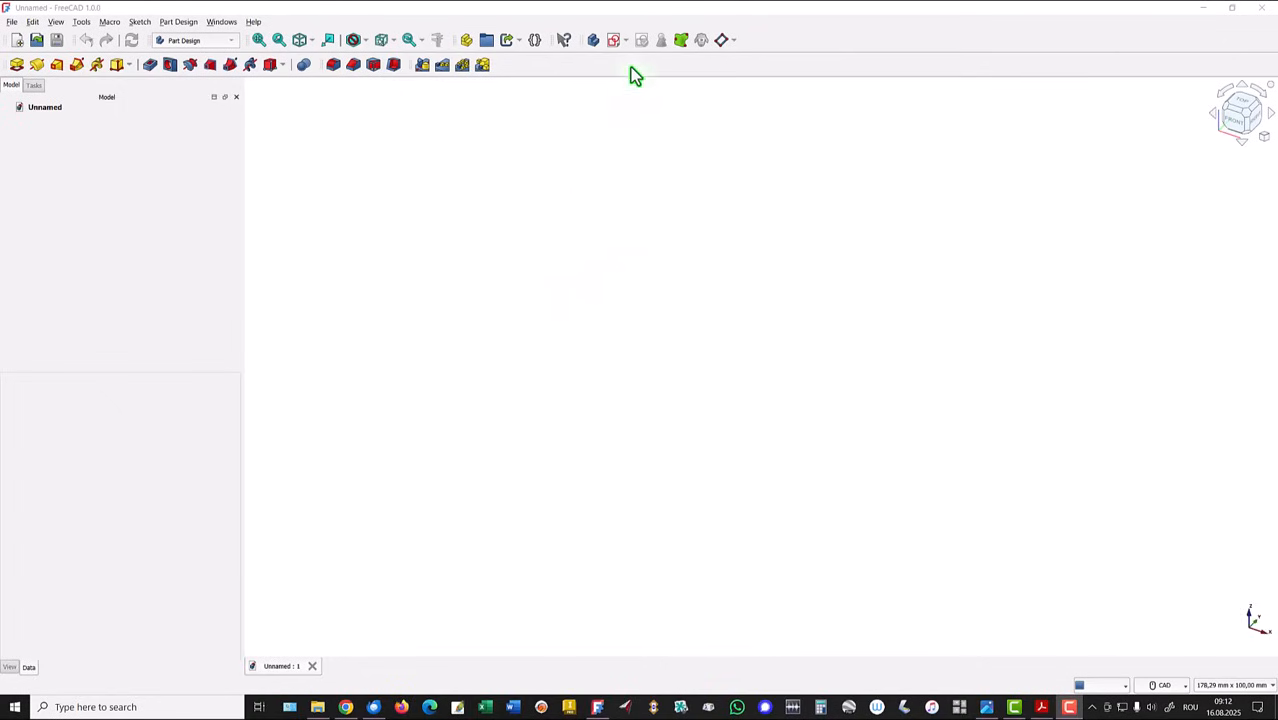
# - Start a sketch on the YZ plane and draw a closed five-sided polyline with a sloped side about 18 mm long, above the origin
pyautogui.click(614, 43)
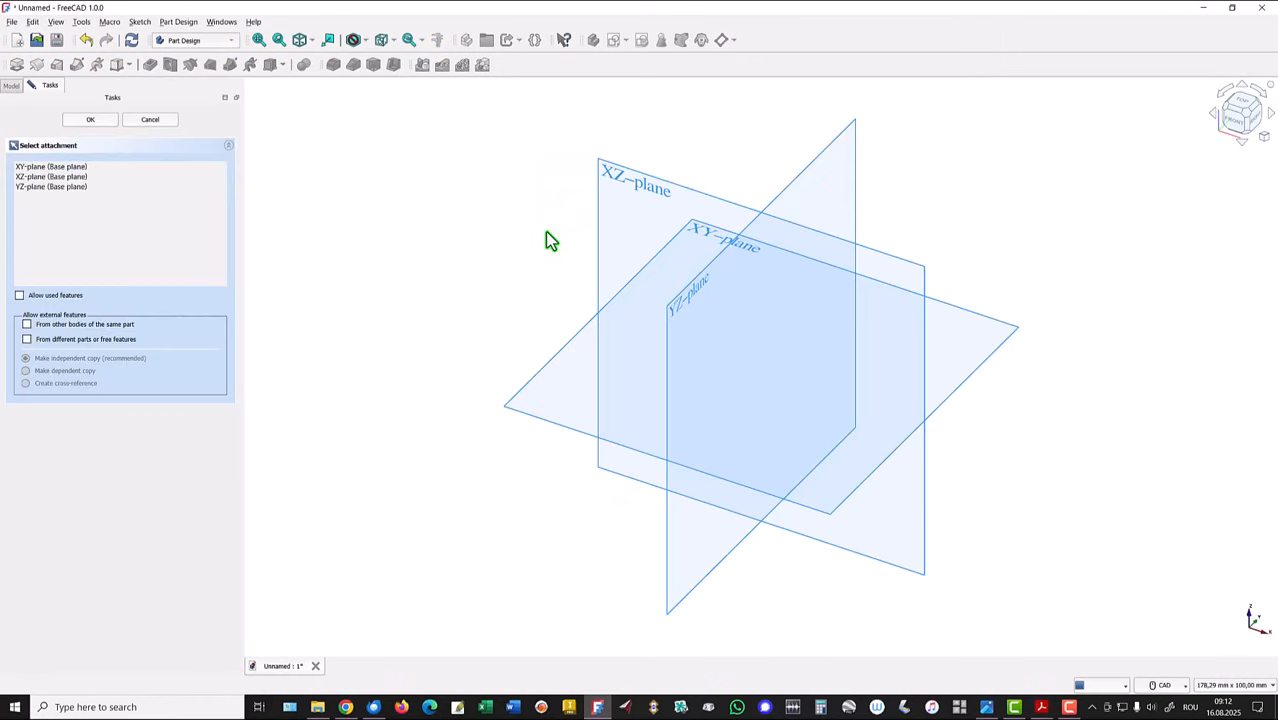
pyautogui.click(696, 303)
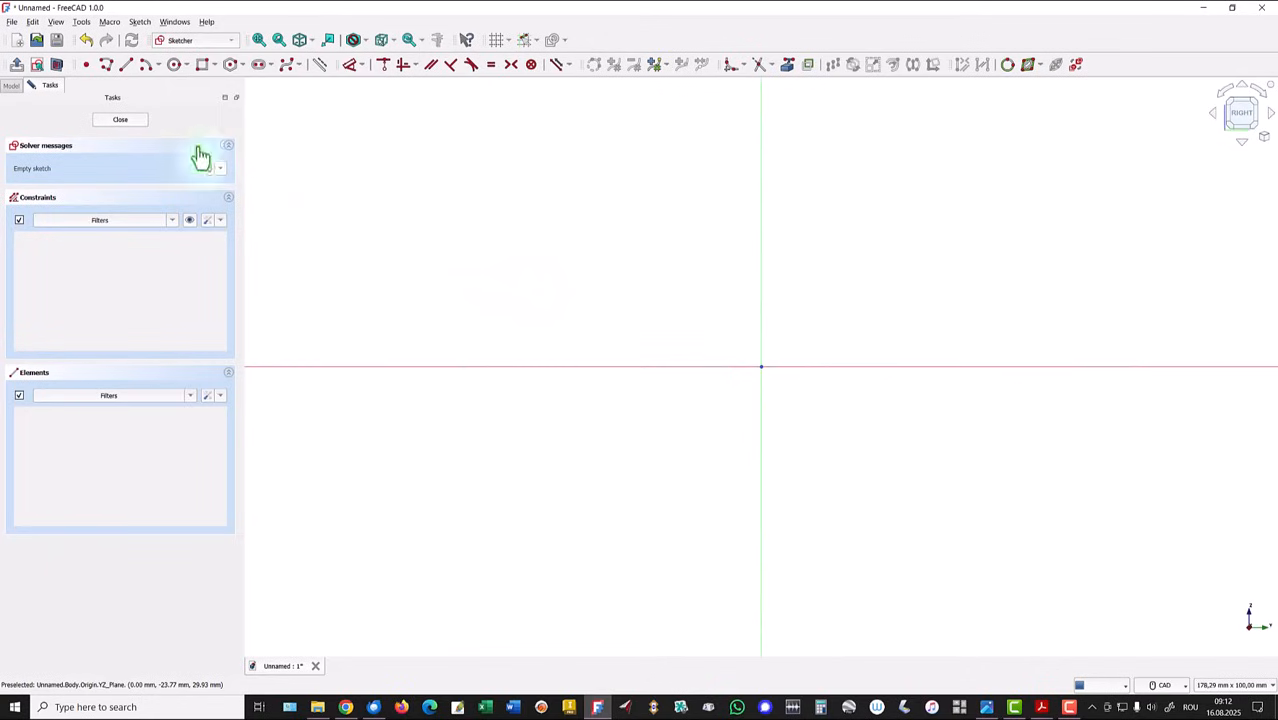
pyautogui.click(107, 64)
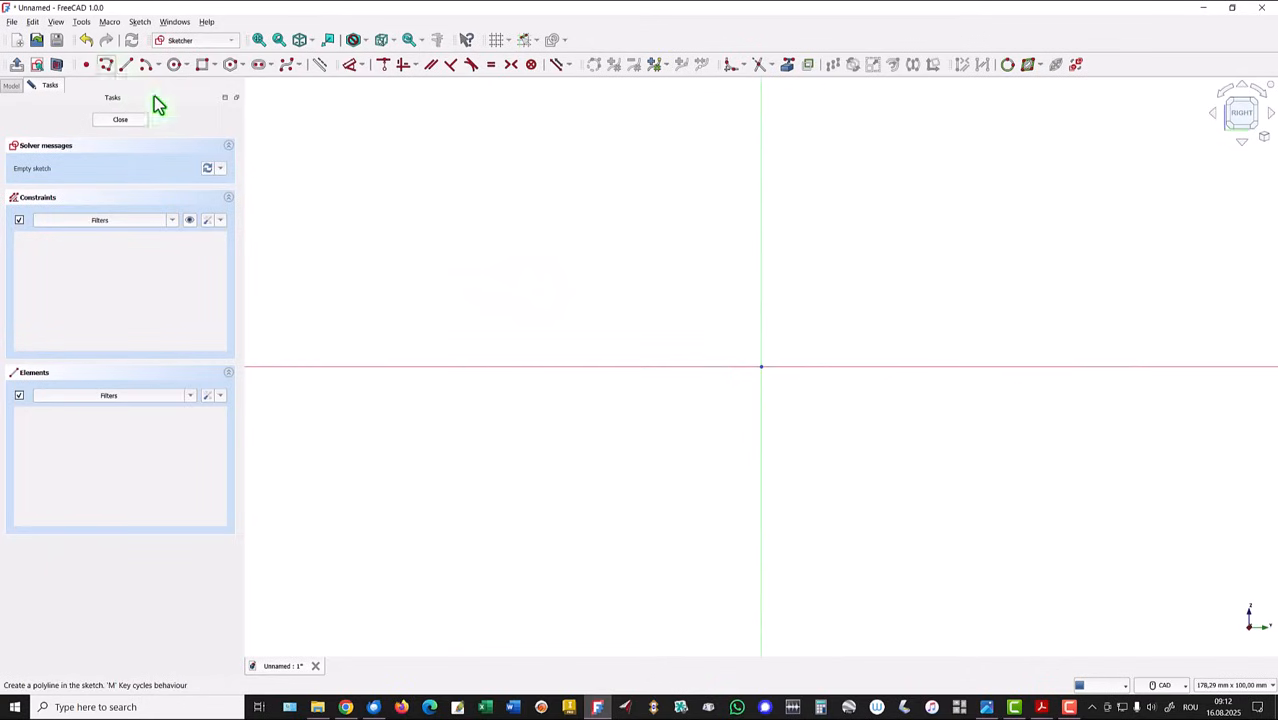
pyautogui.click(691, 283)
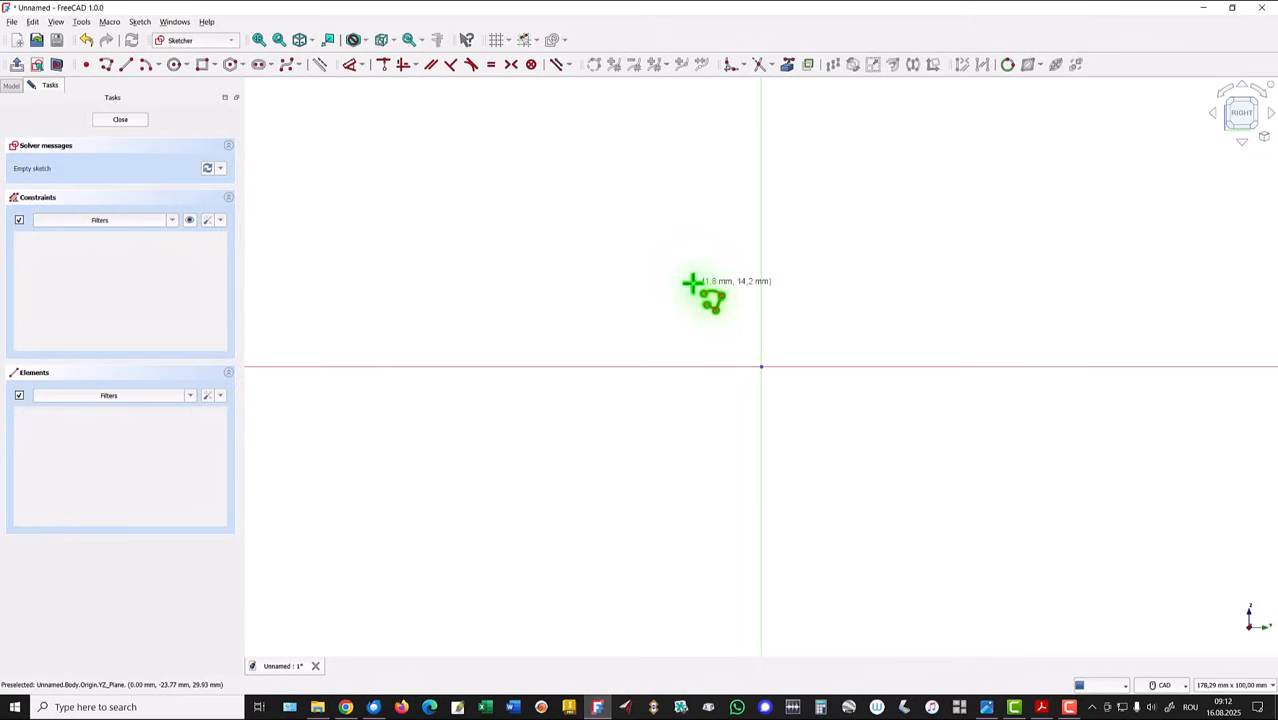
pyautogui.click(691, 149)
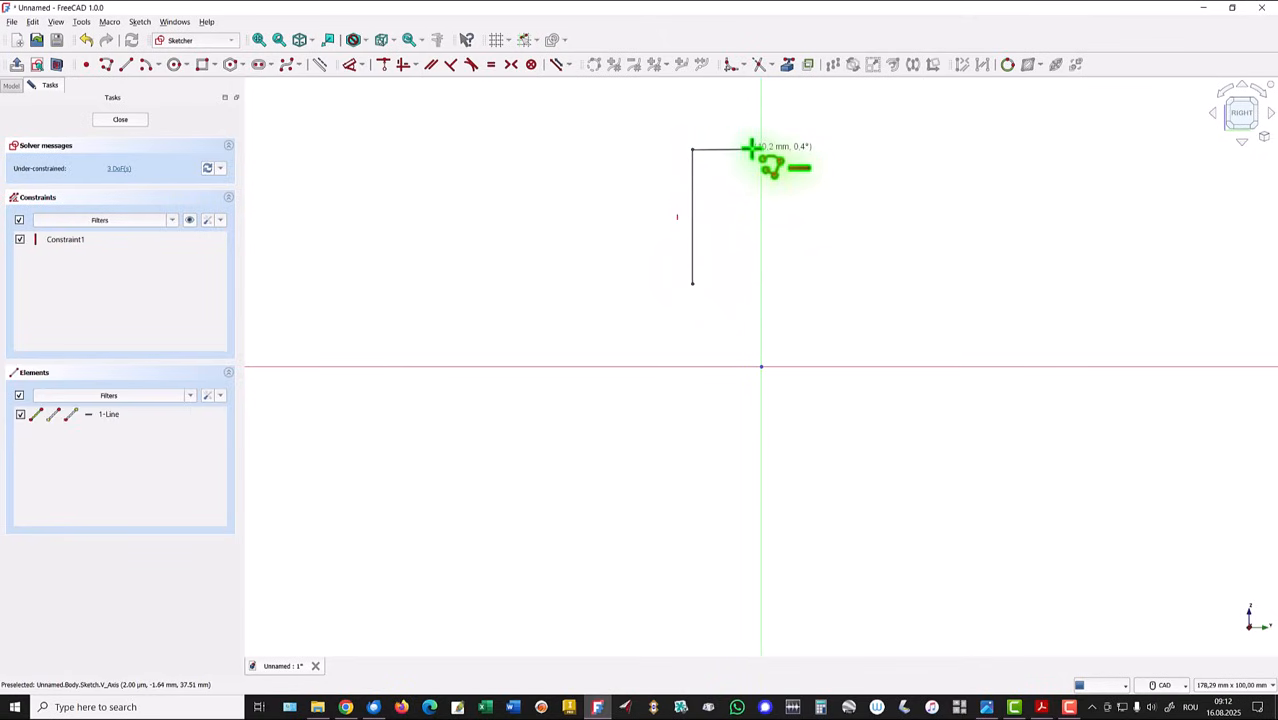
pyautogui.click(752, 149)
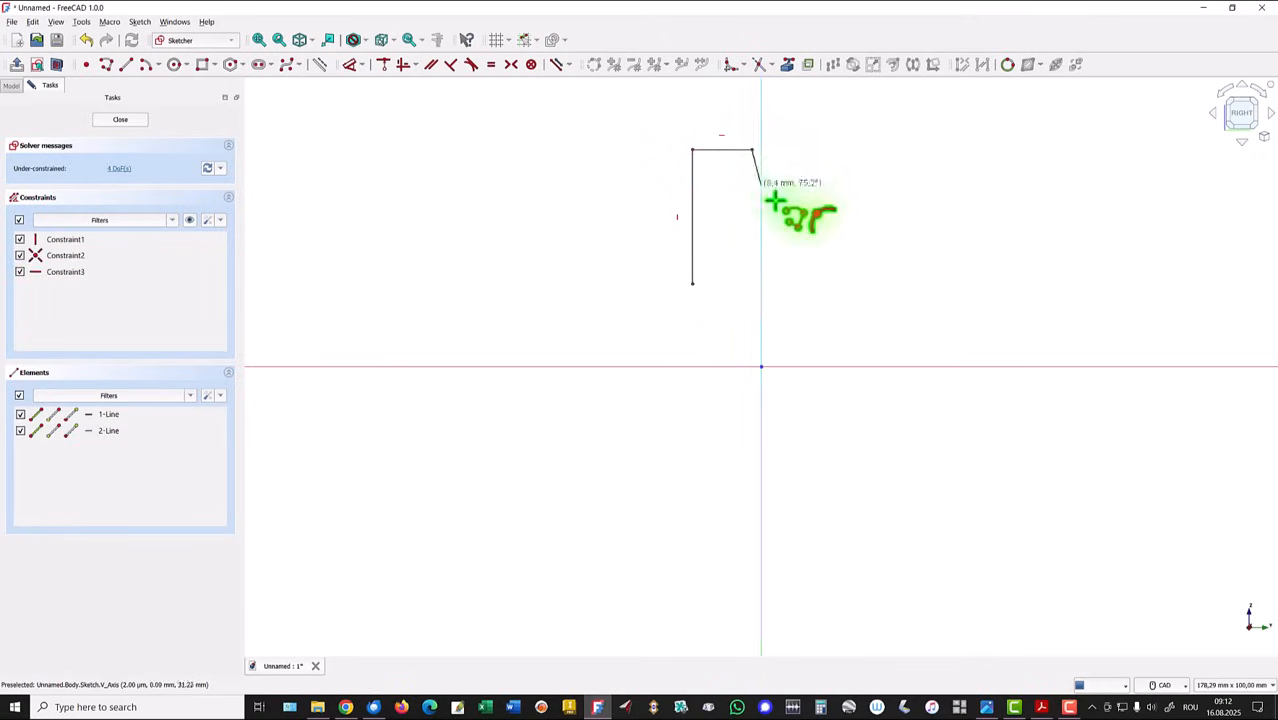
pyautogui.click(794, 246)
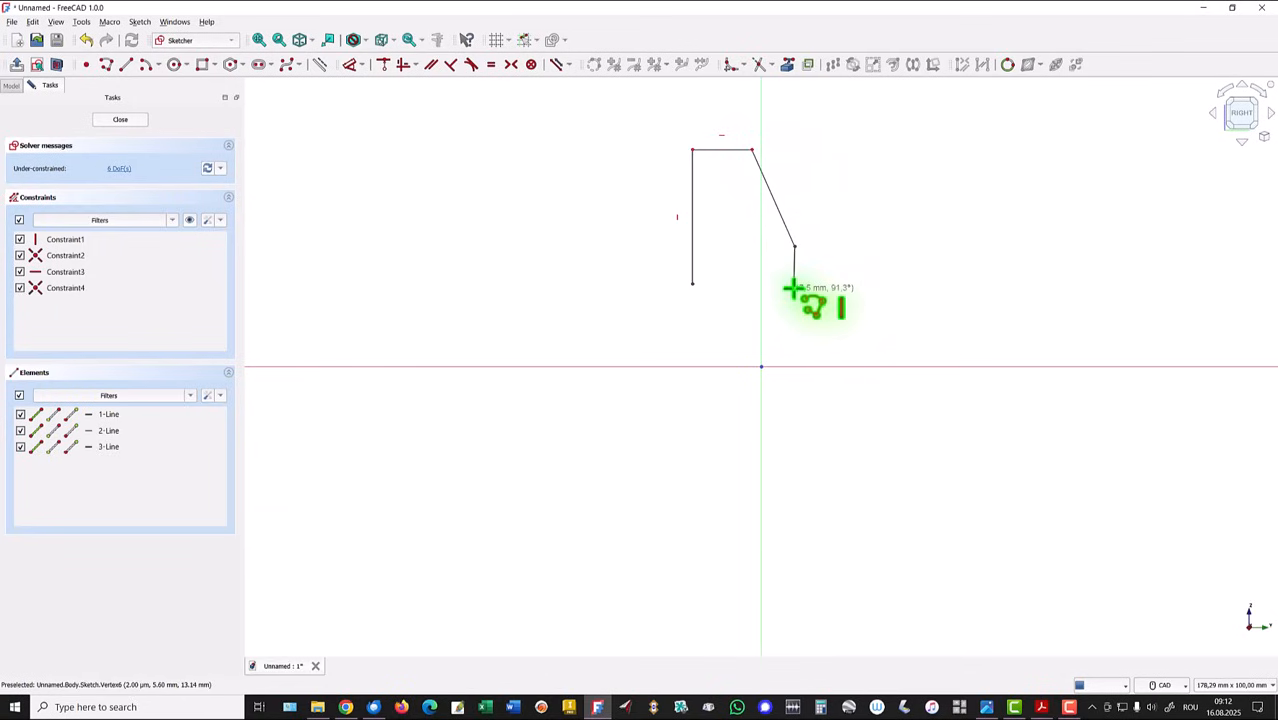
pyautogui.click(795, 286)
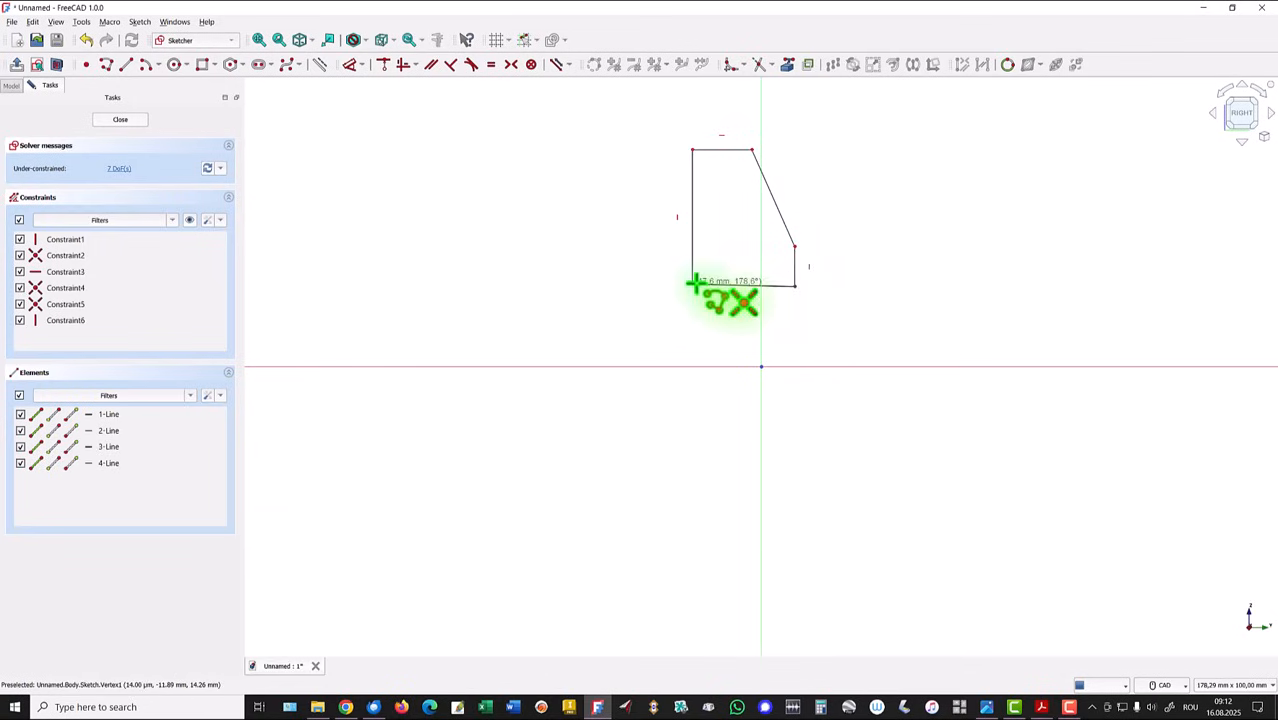
pyautogui.click(692, 286)
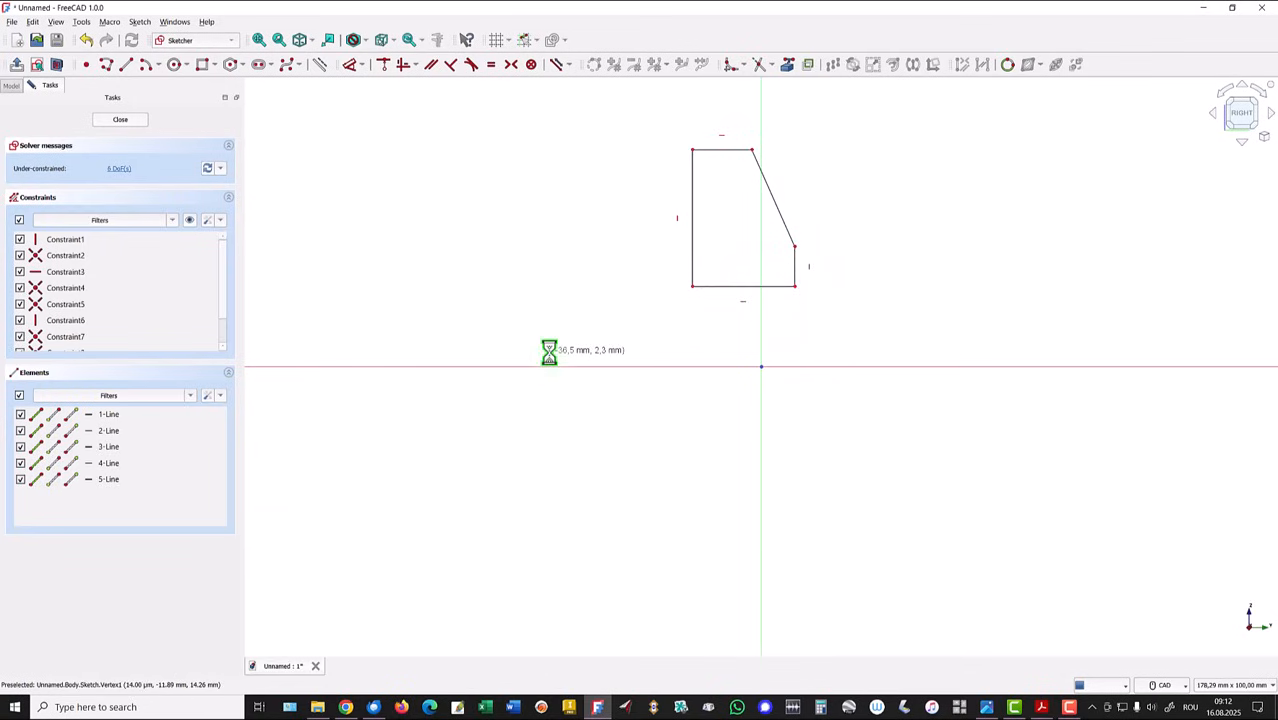
# - Draw a separate wide rectangle around the origin, below the five-sided profile
pyautogui.click(203, 65)
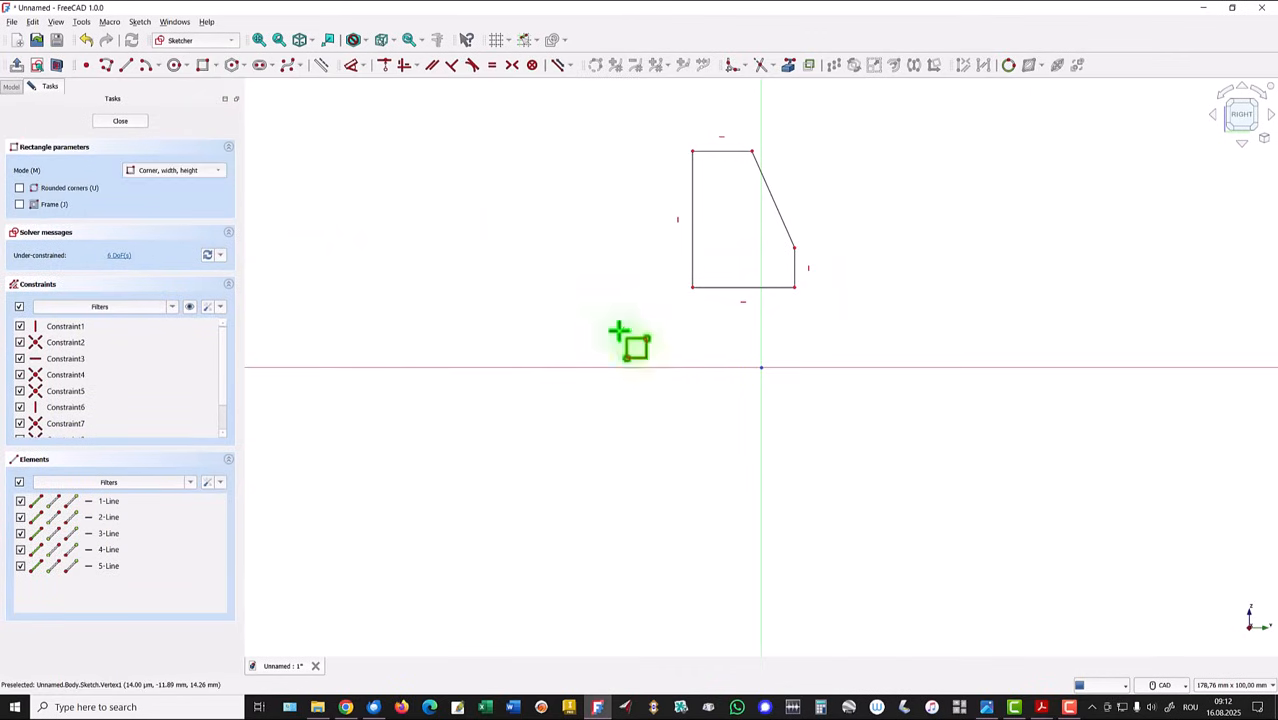
pyautogui.click(644, 337)
pyautogui.click(854, 407)
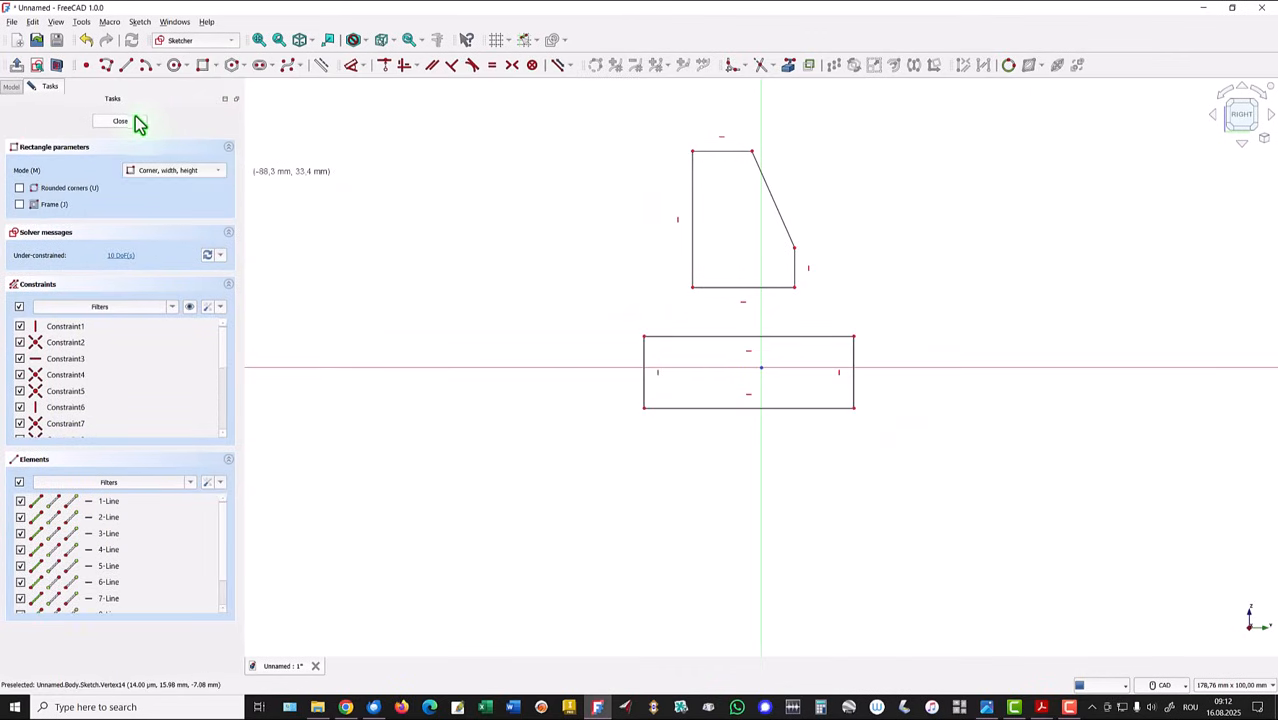
# - Close the sketch and try to pad the two separate profiles by 10 mm
pyautogui.click(118, 124)
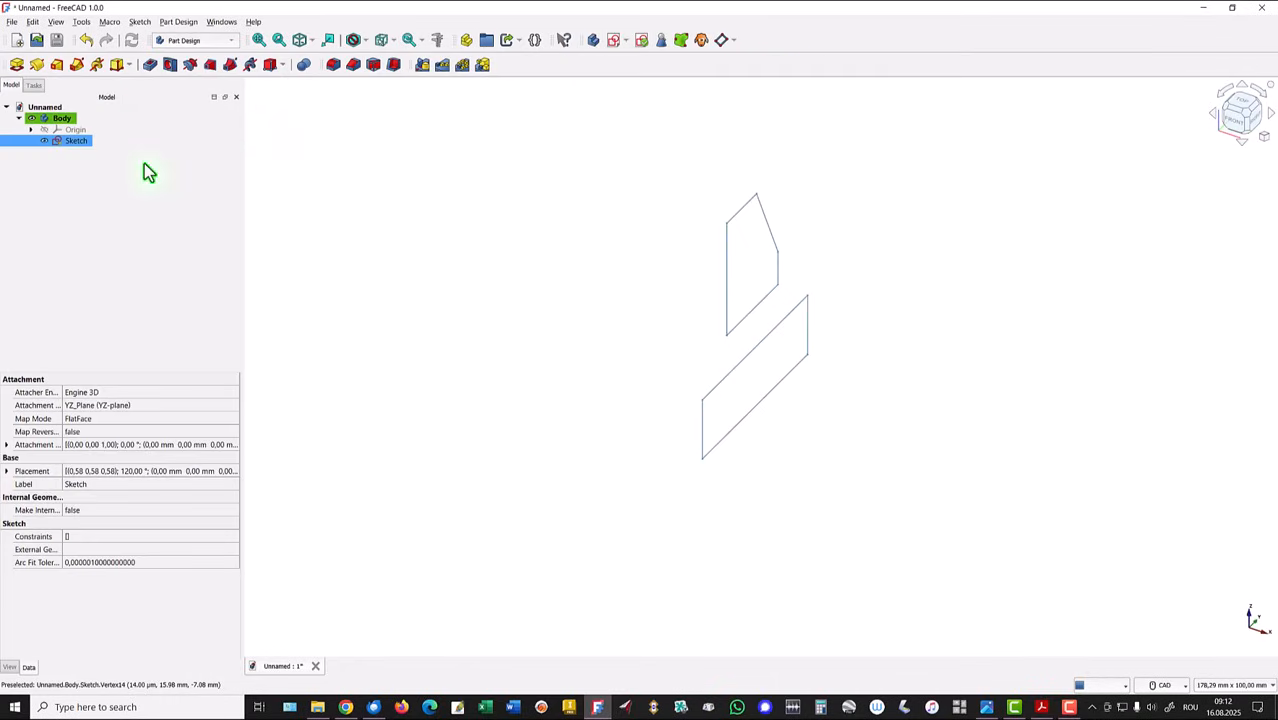
pyautogui.click(17, 65)
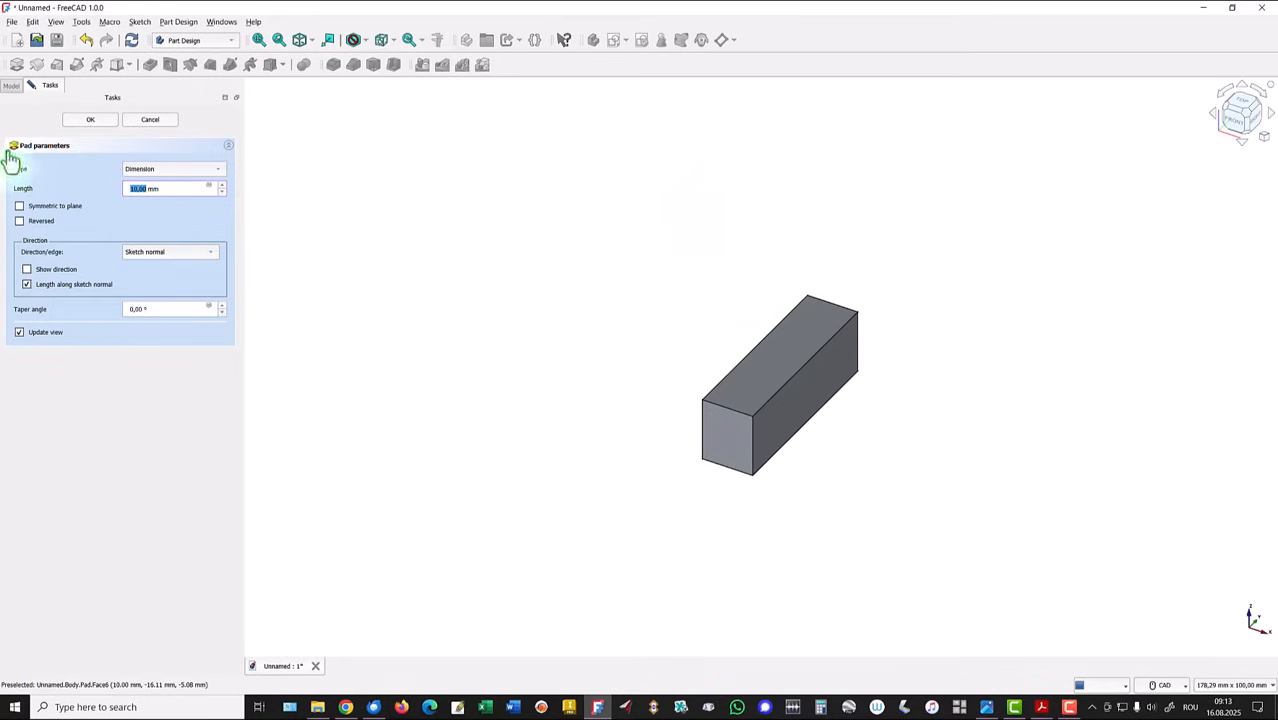
pyautogui.click(149, 120)
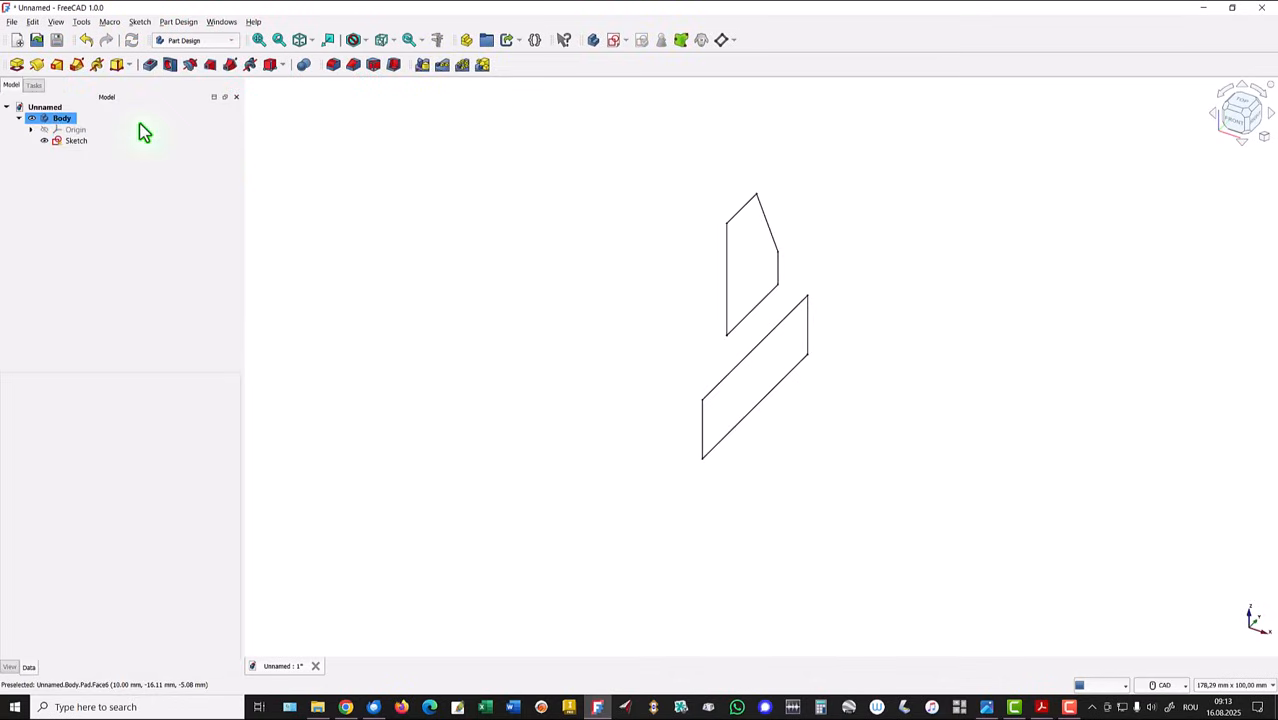
# - Reopen the sketch and connect the upper profile to the rectangle with one vertical line and one slanted line
pyautogui.doubleClick(65, 146)
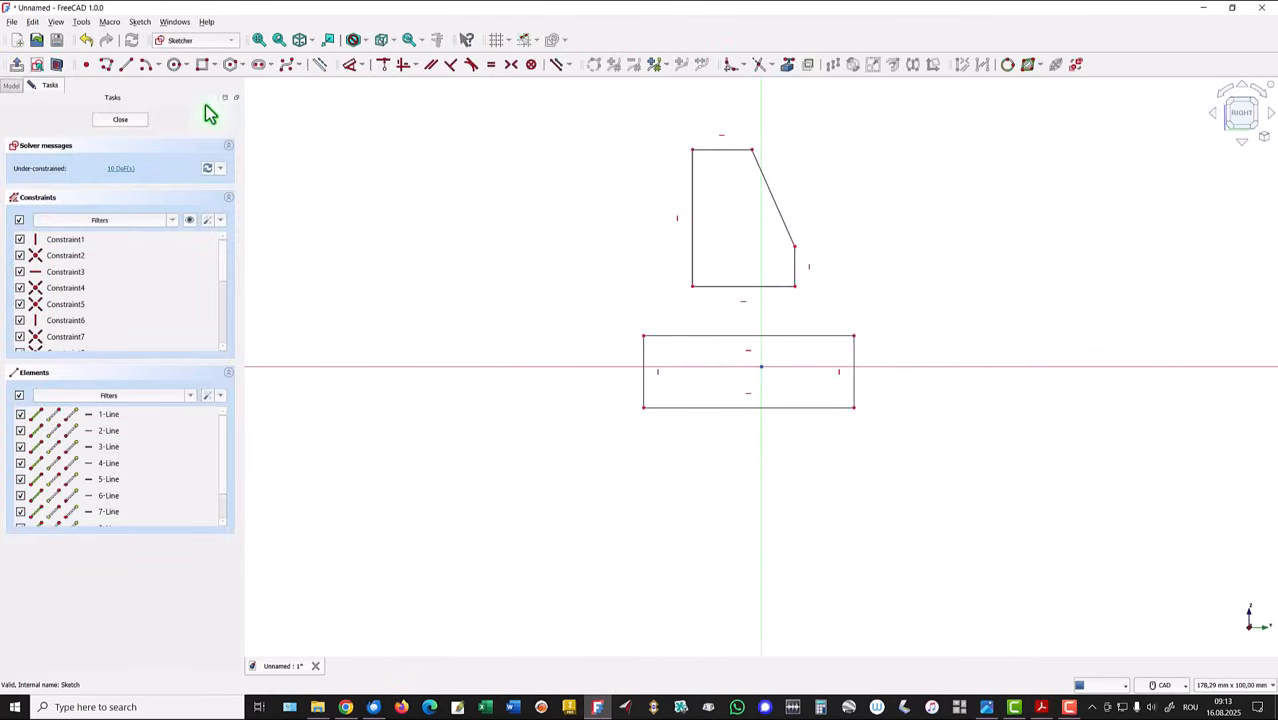
pyautogui.click(125, 65)
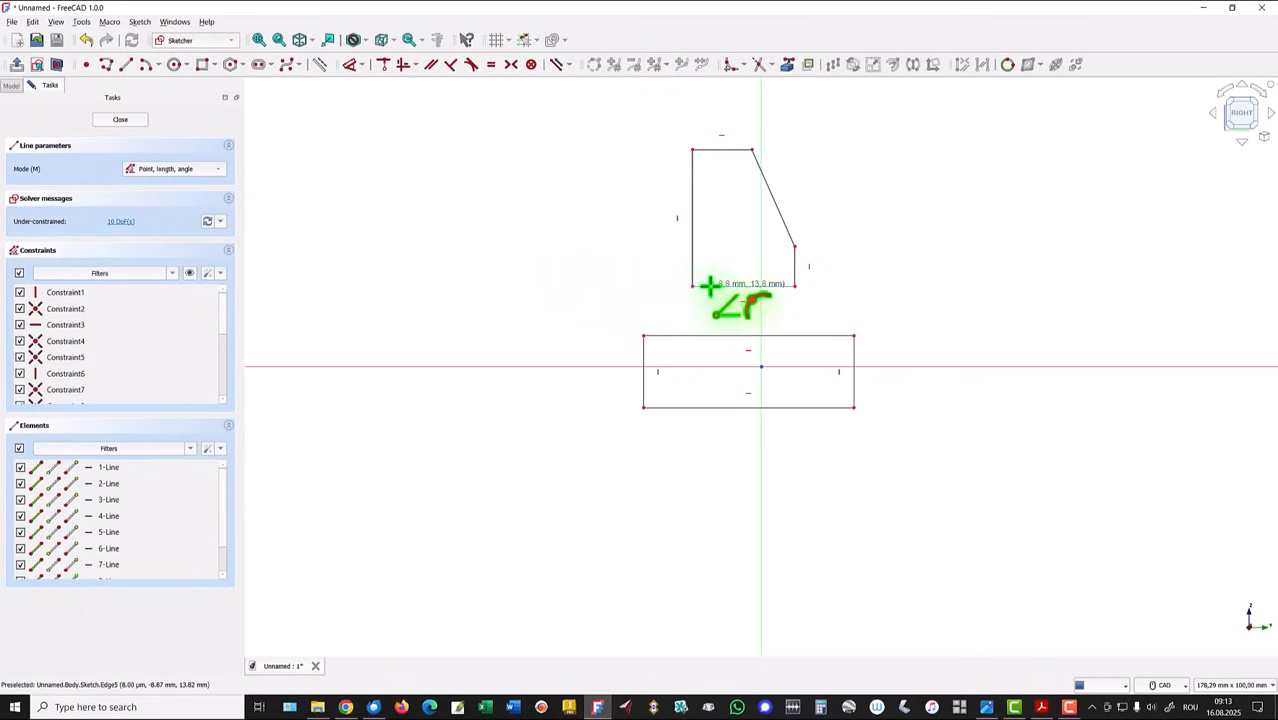
pyautogui.click(710, 287)
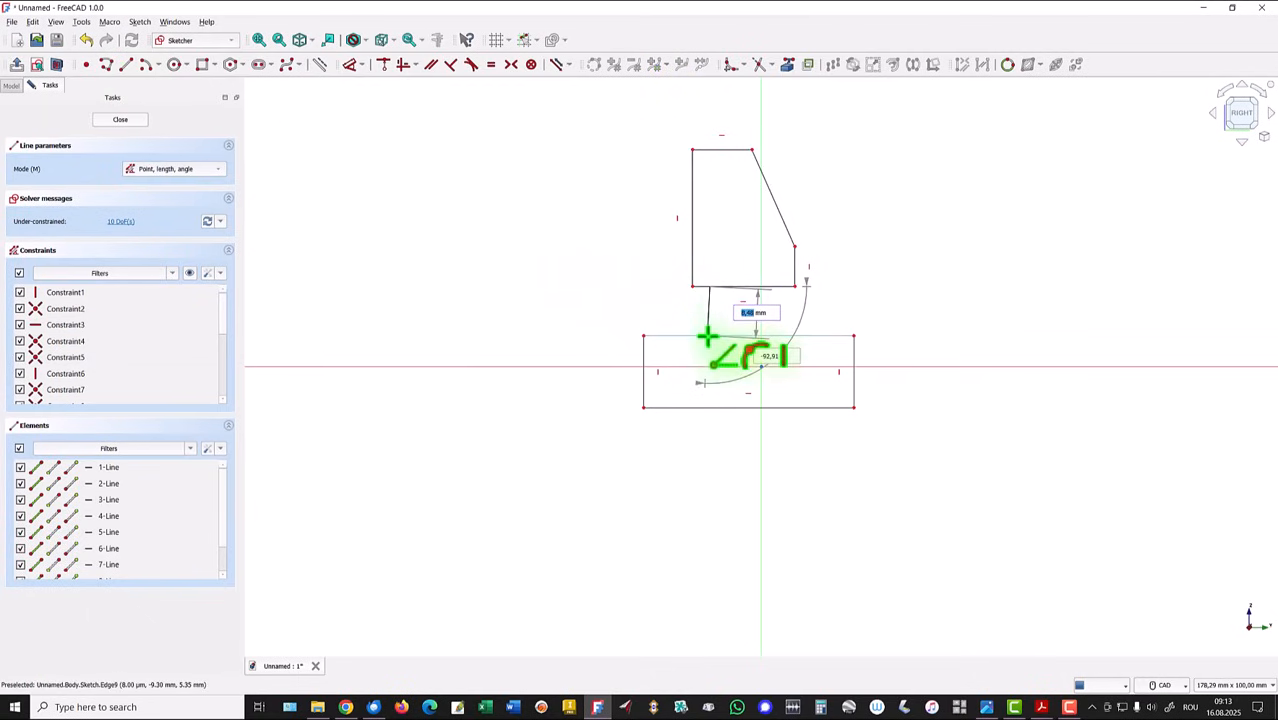
pyautogui.click(708, 337)
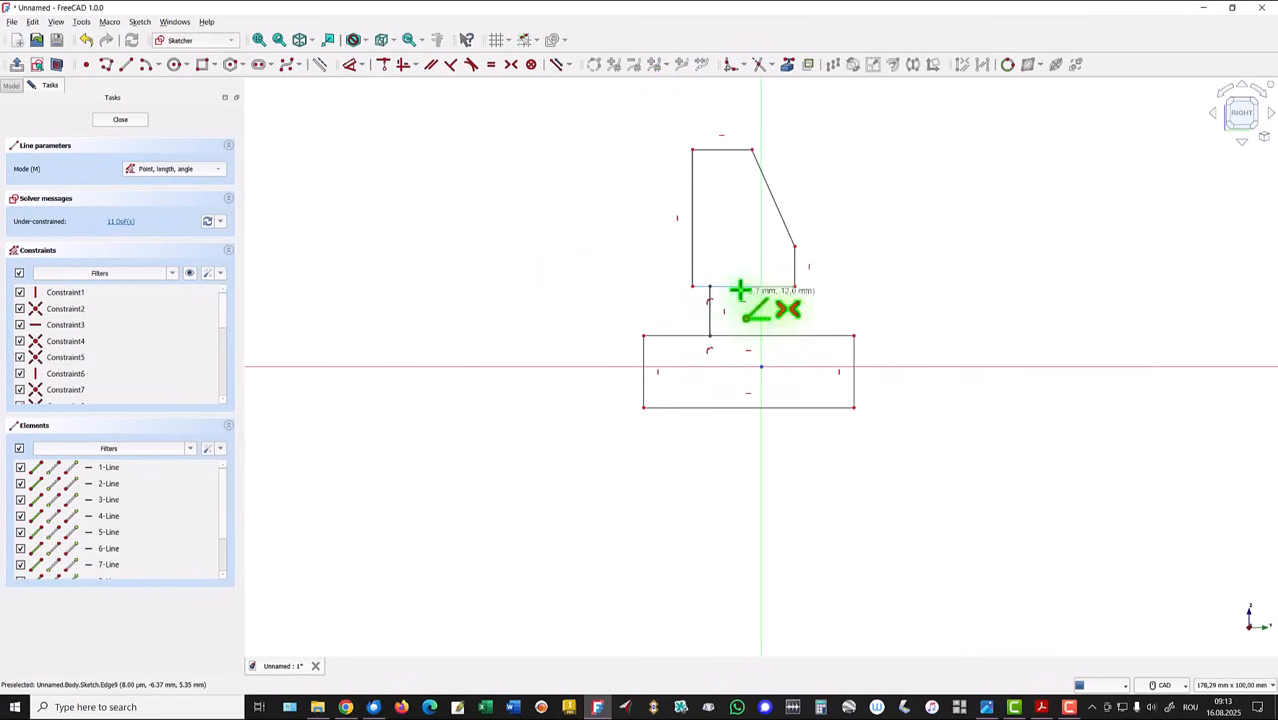
pyautogui.click(741, 287)
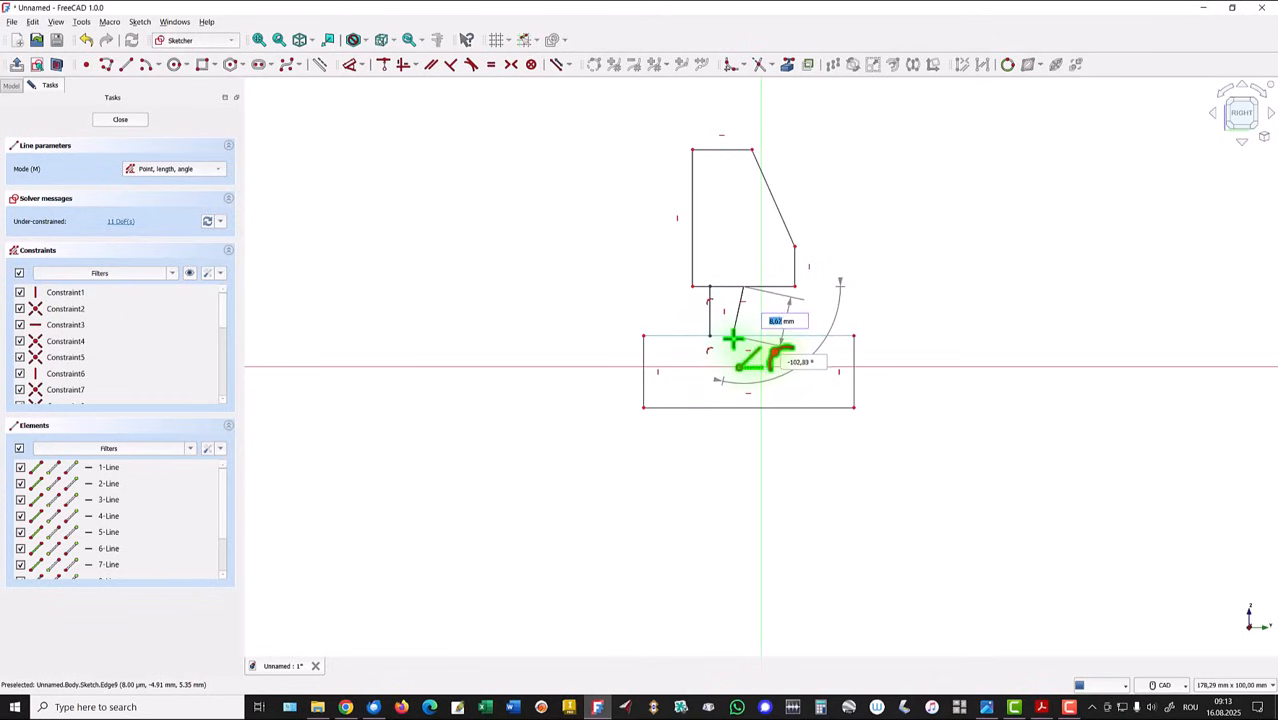
pyautogui.click(734, 336)
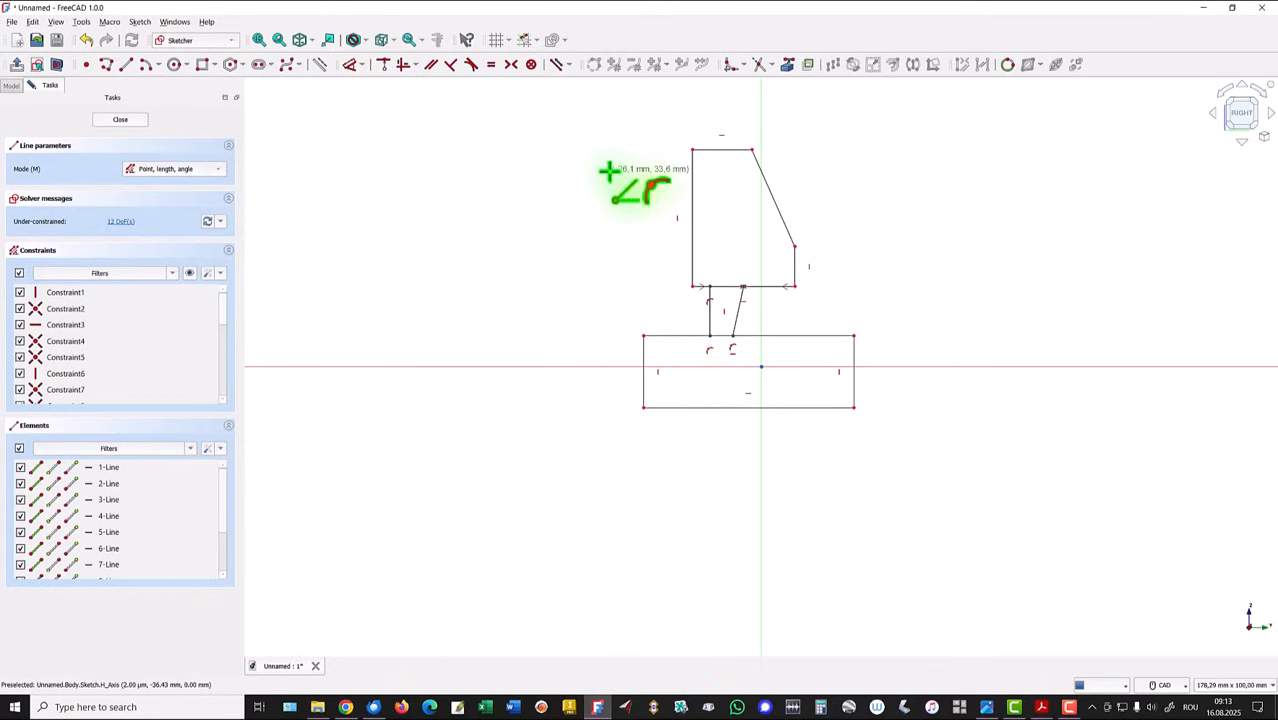
# - Trim both profile edges between the two connecting lines, close the sketch and pad the merged profile
pyautogui.click(761, 65)
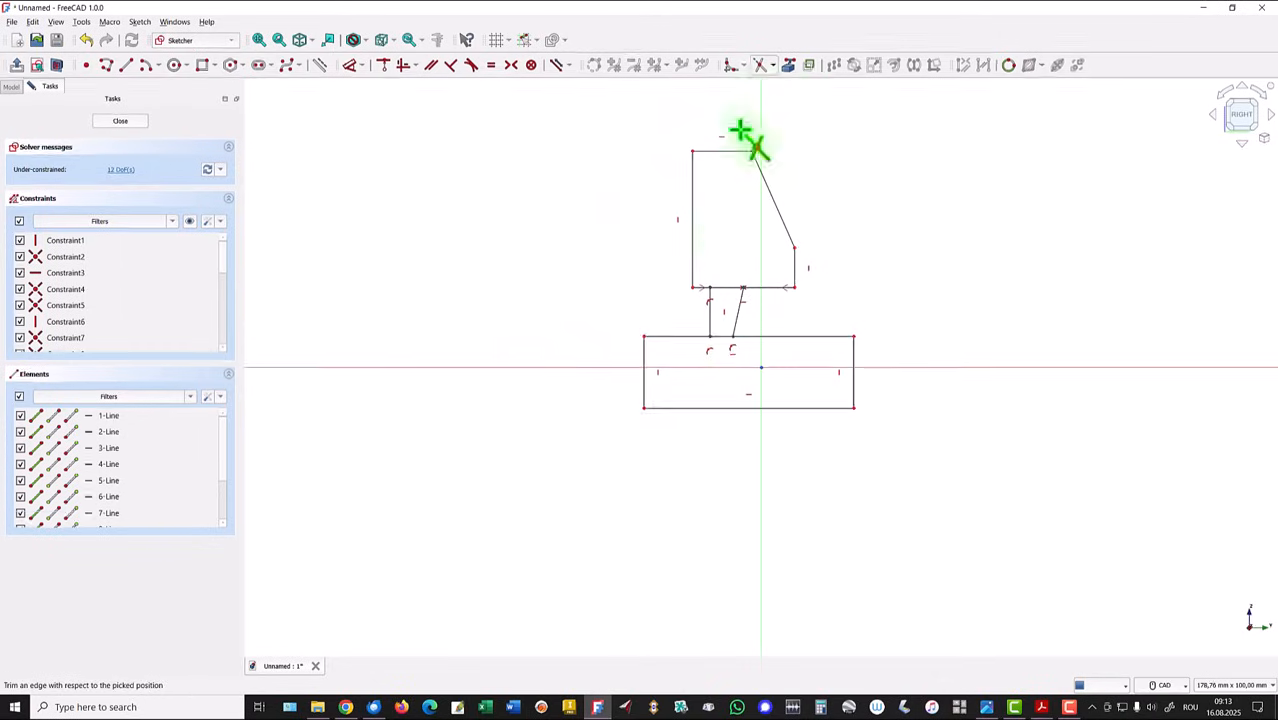
pyautogui.click(725, 287)
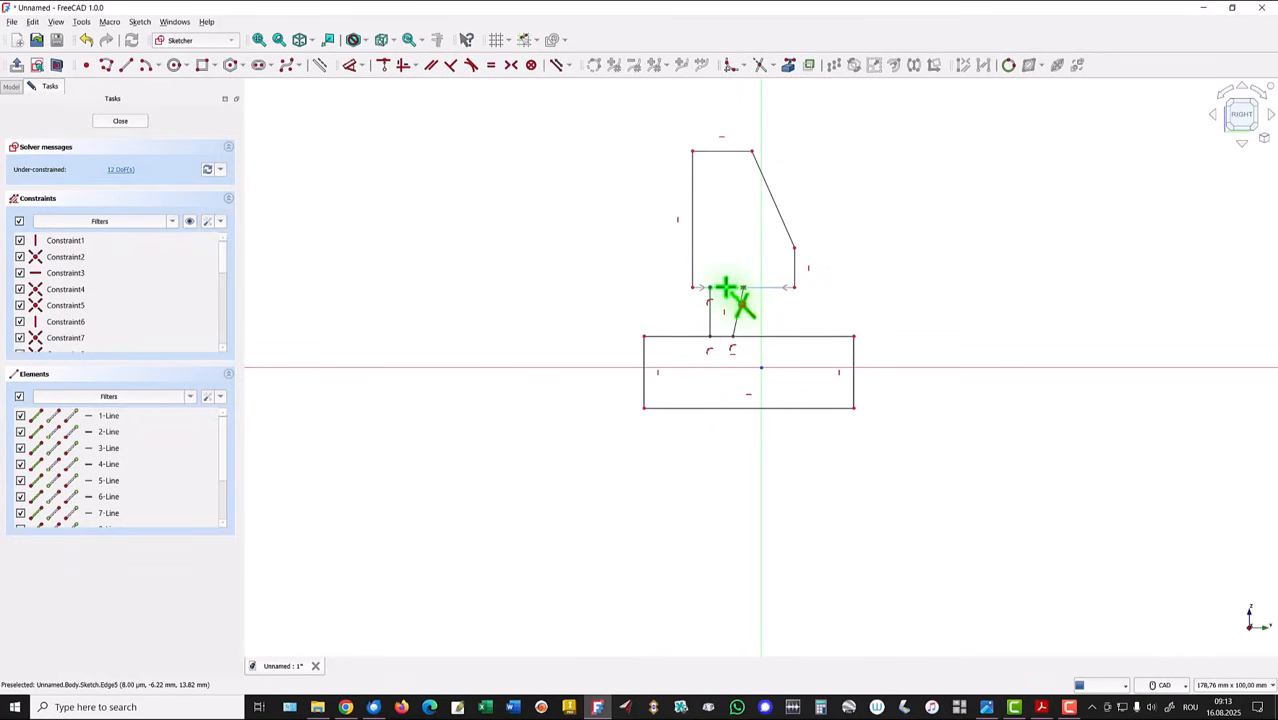
pyautogui.click(722, 337)
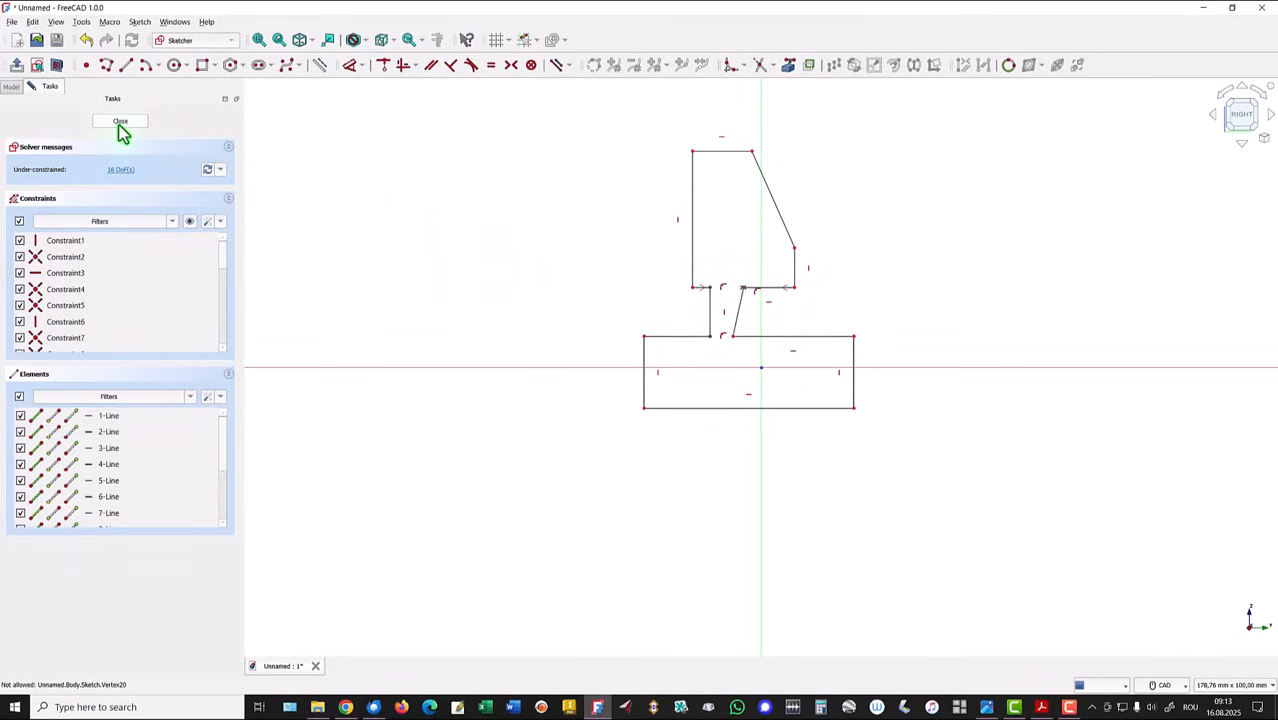
pyautogui.press('Escape')
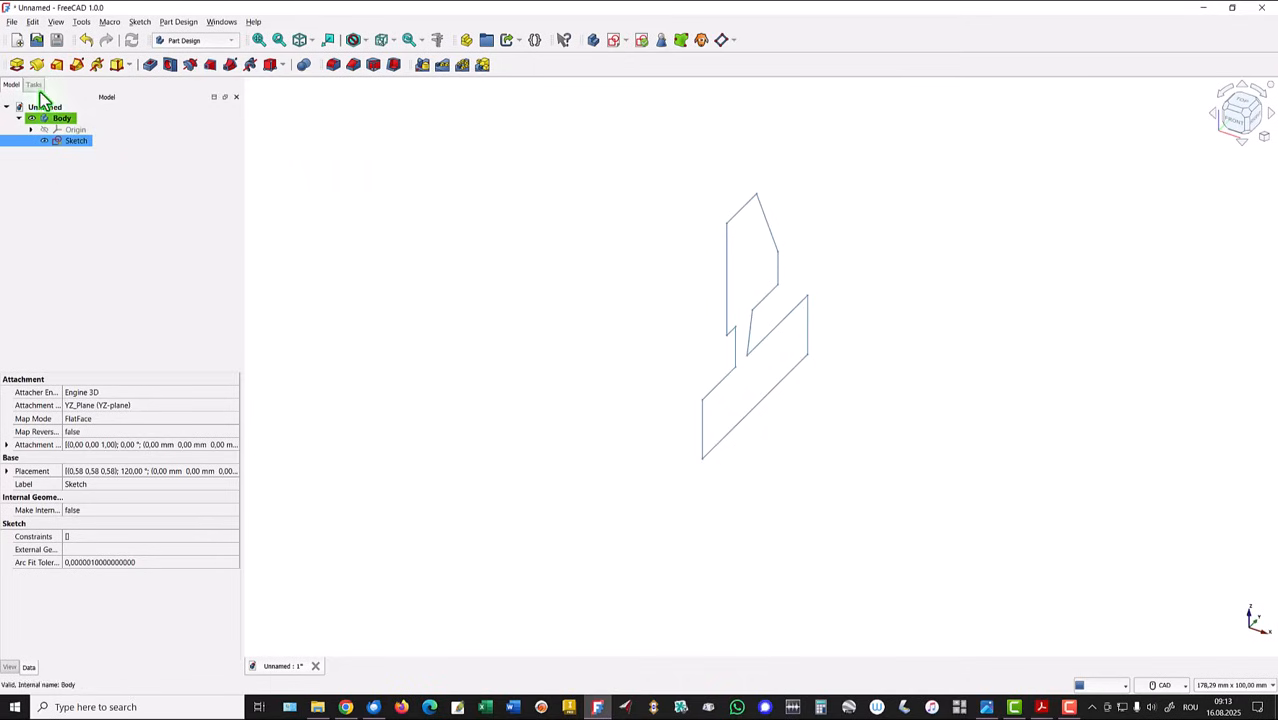
pyautogui.click(18, 65)
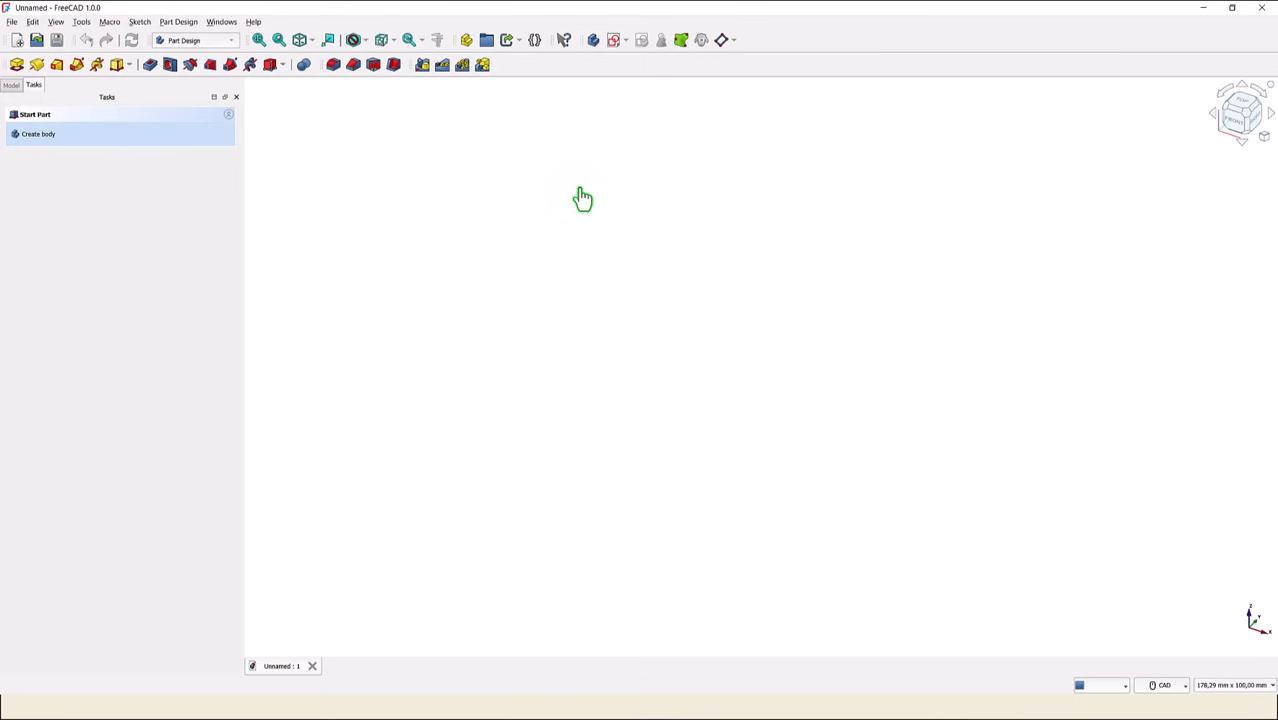
# - In the new document, start a YZ-plane sketch and draw an origin-centred arc of about 25.5 mm radius spanning about 130° across the horizontal axis
pyautogui.click(615, 40)
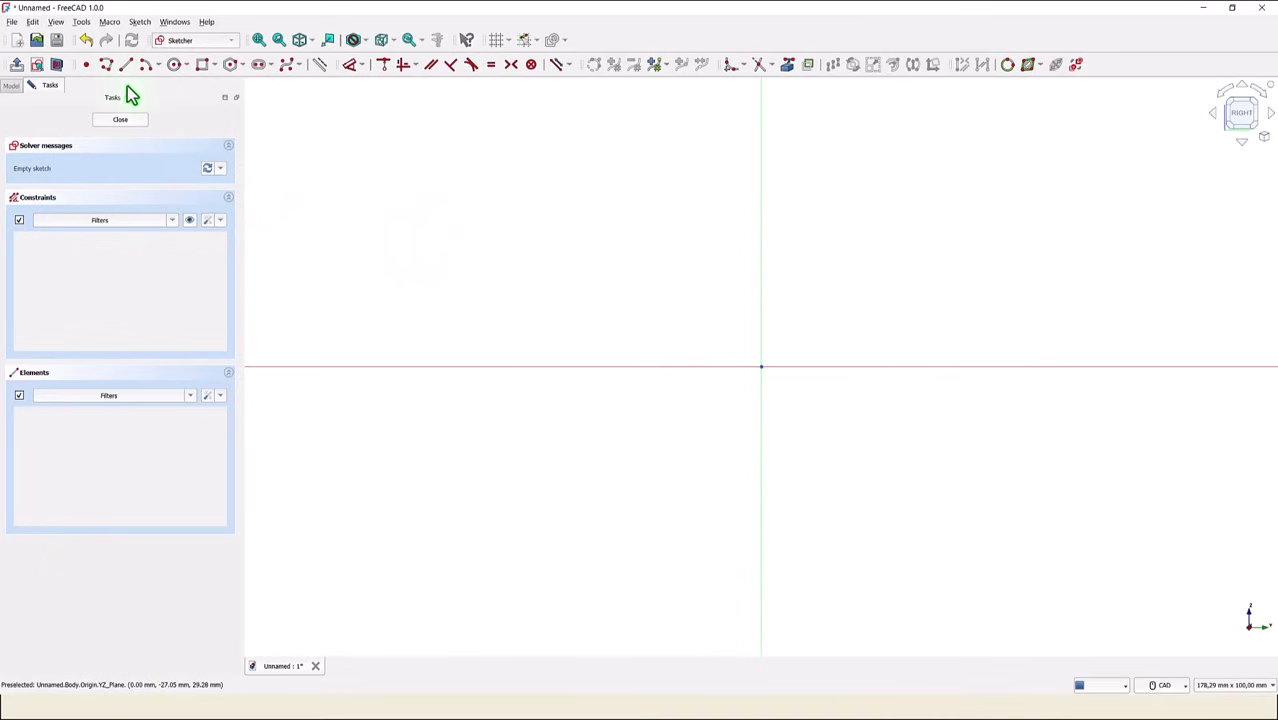
pyautogui.click(148, 70)
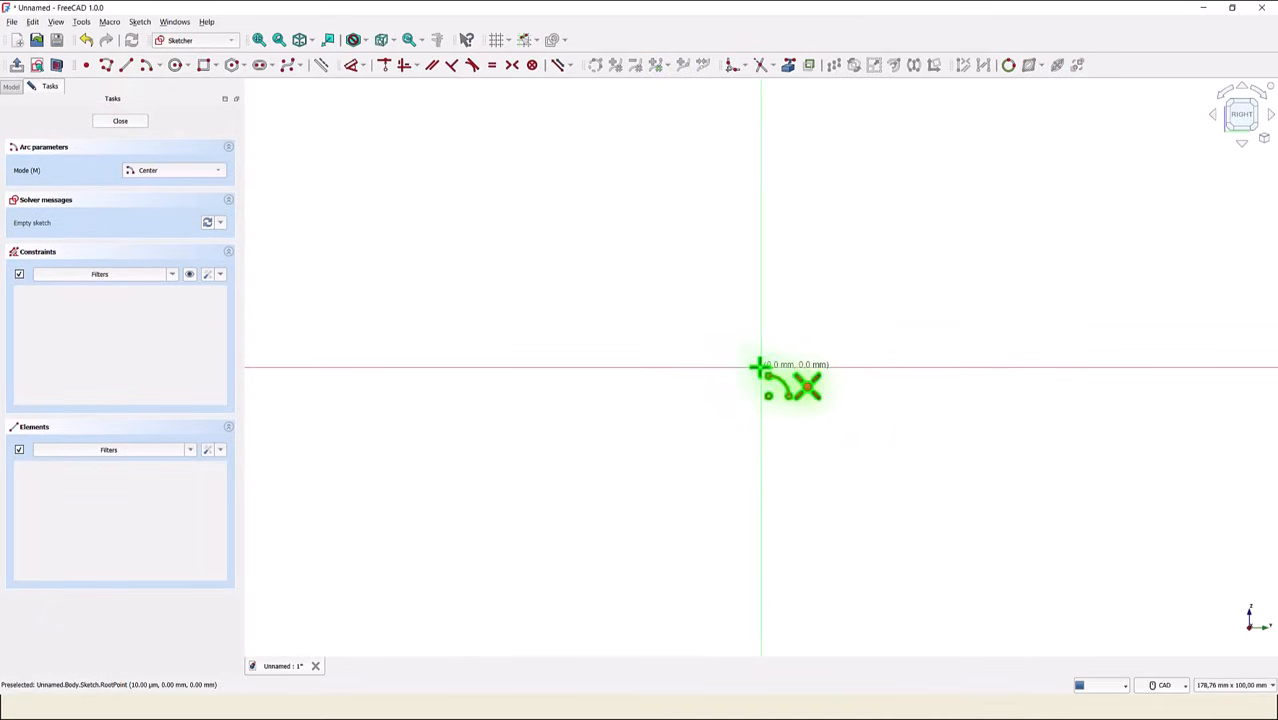
pyautogui.click(760, 368)
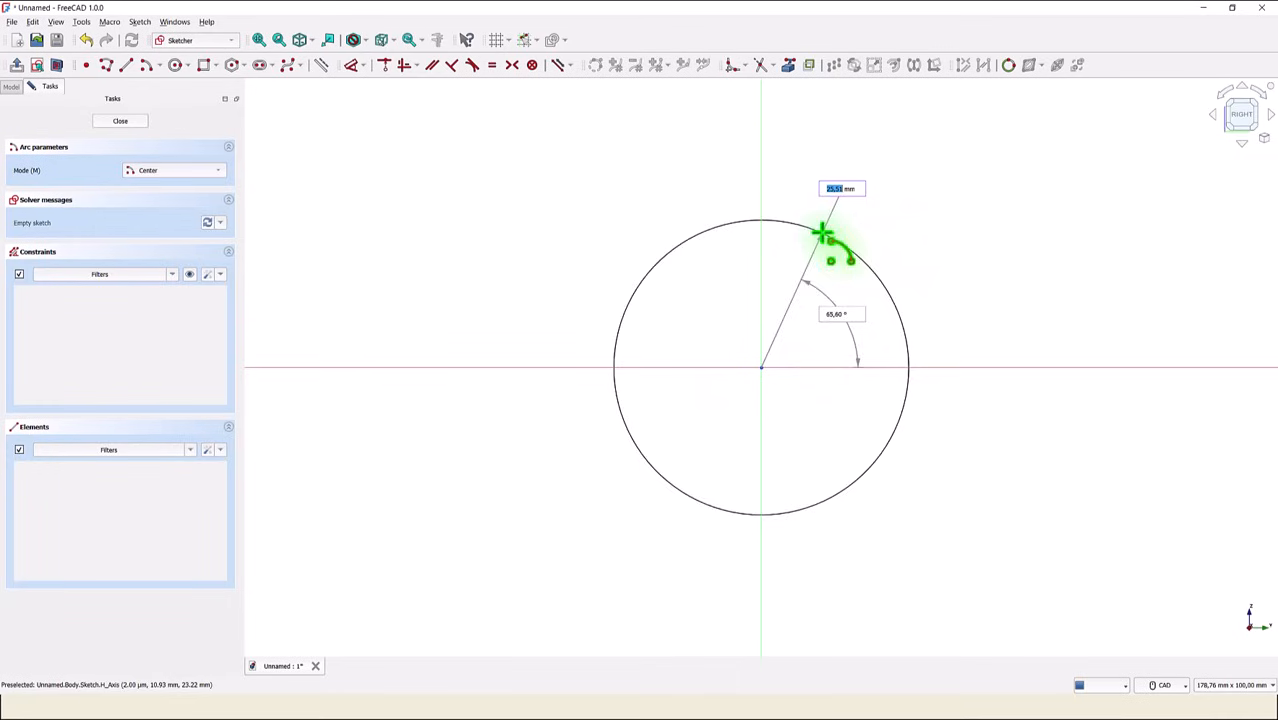
pyautogui.click(822, 234)
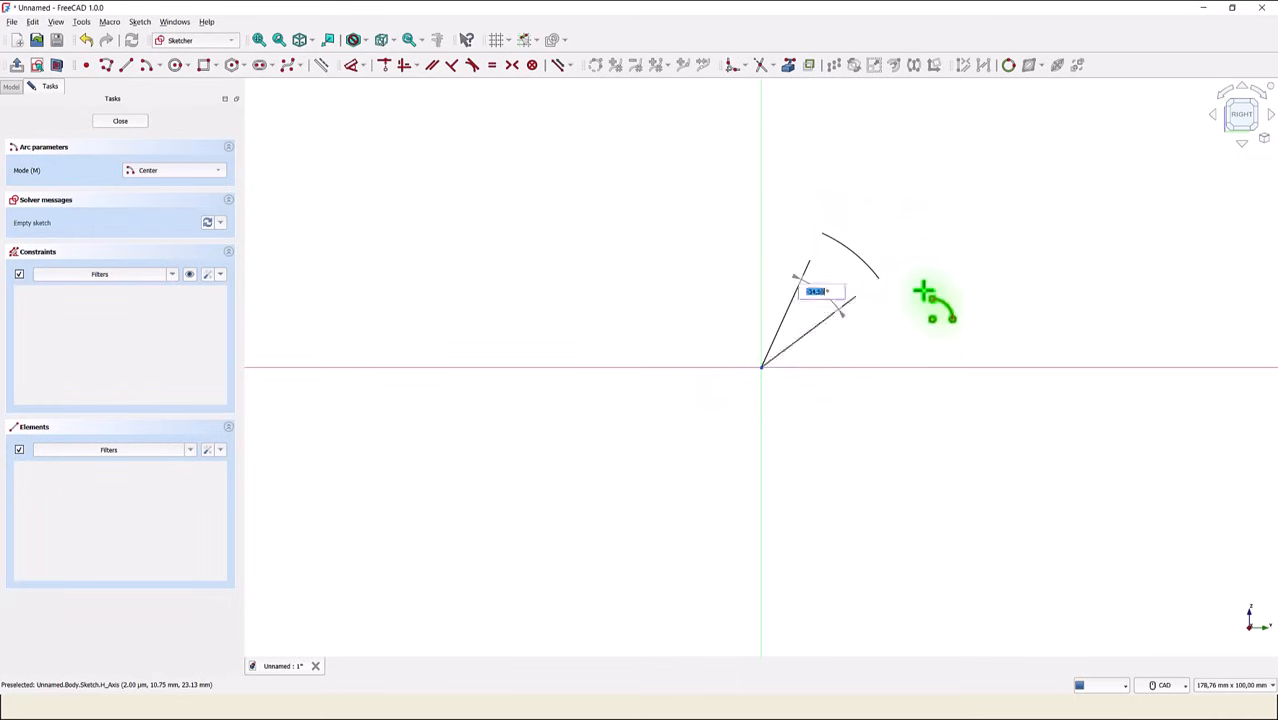
pyautogui.click(815, 476)
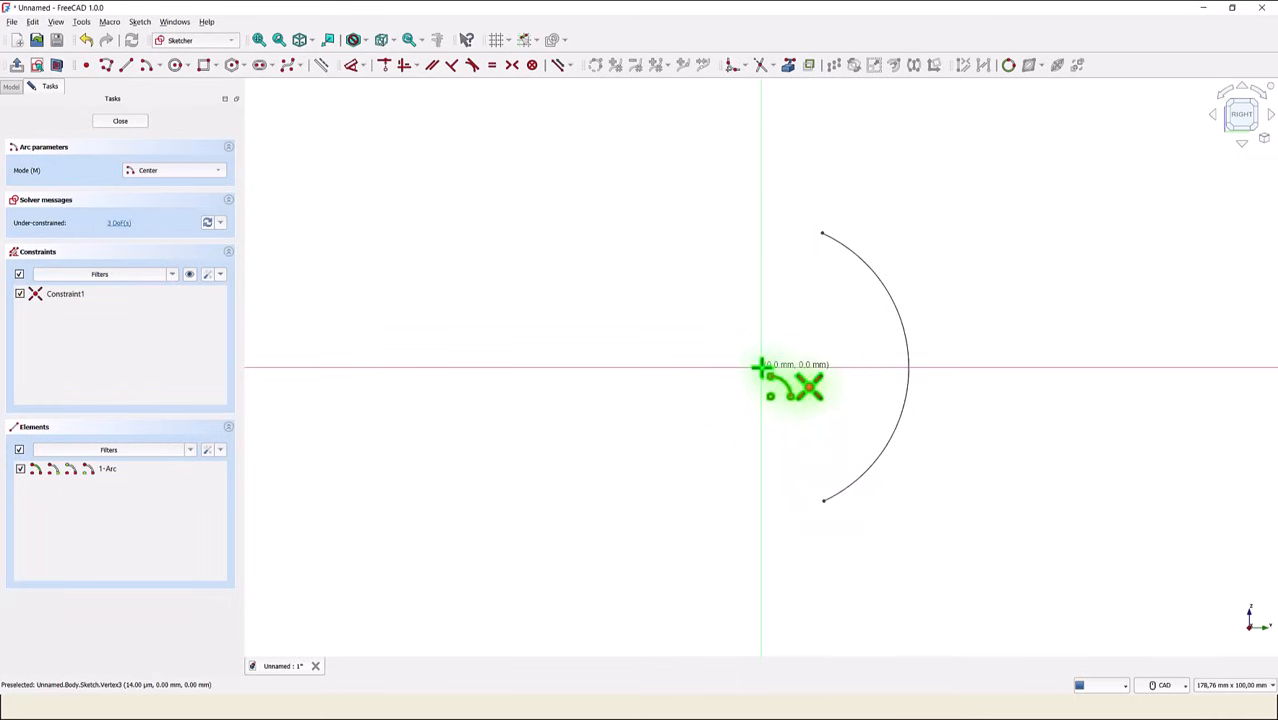
# - Draw a larger concentric arc about the origin with a radius of about 50.6 mm, outside the first arc
pyautogui.click(760, 368)
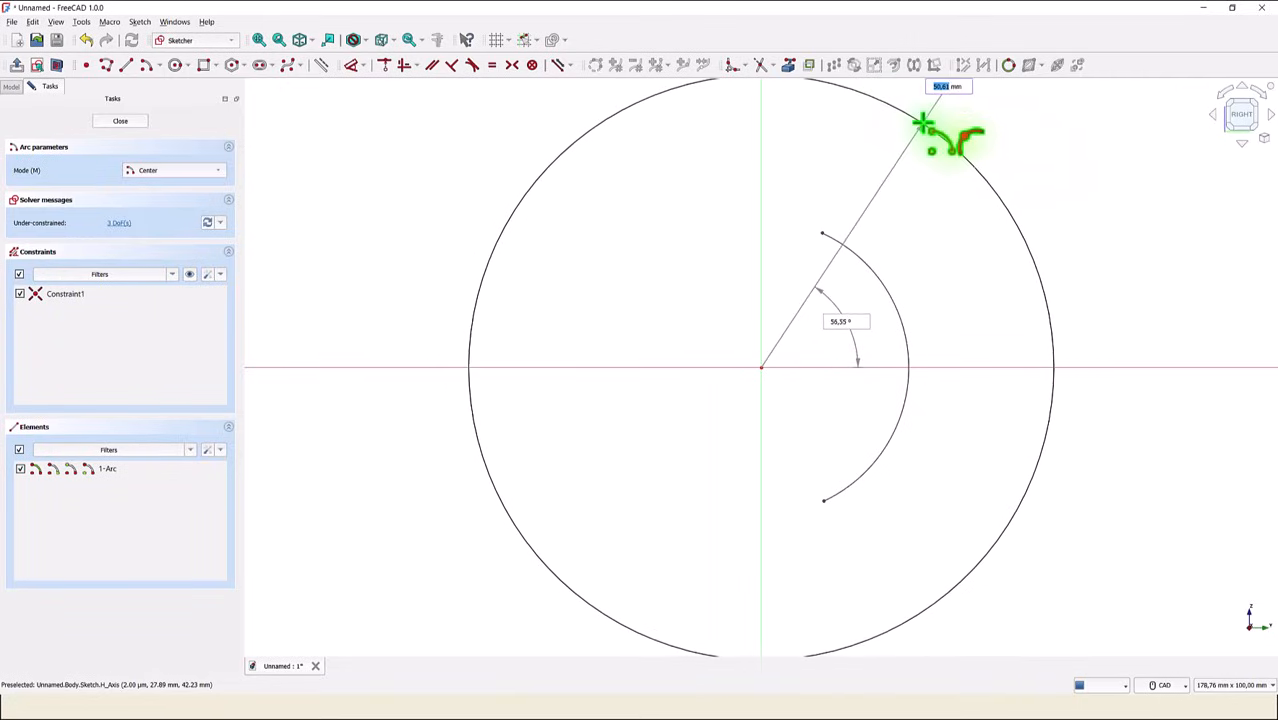
pyautogui.click(922, 124)
pyautogui.click(925, 608)
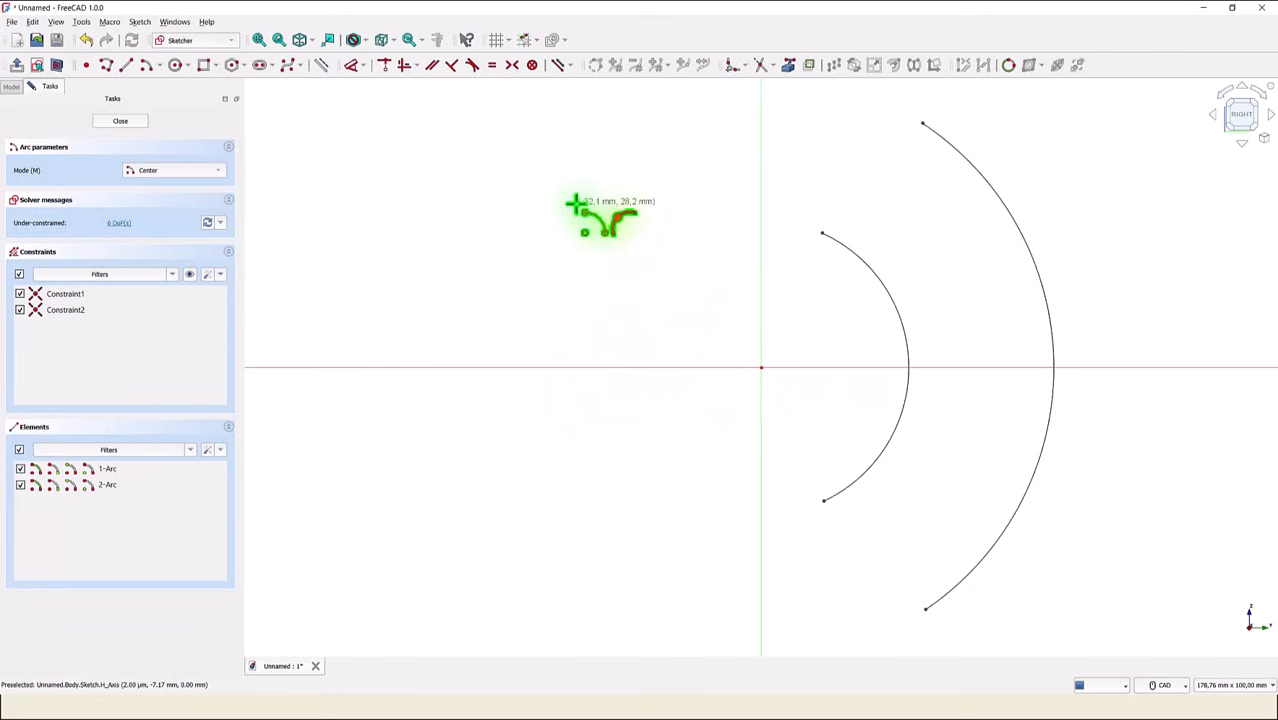
# - Constrain the outer arc's radius to 70 mm and the inner arc's radius to 30 mm
pyautogui.click(353, 66)
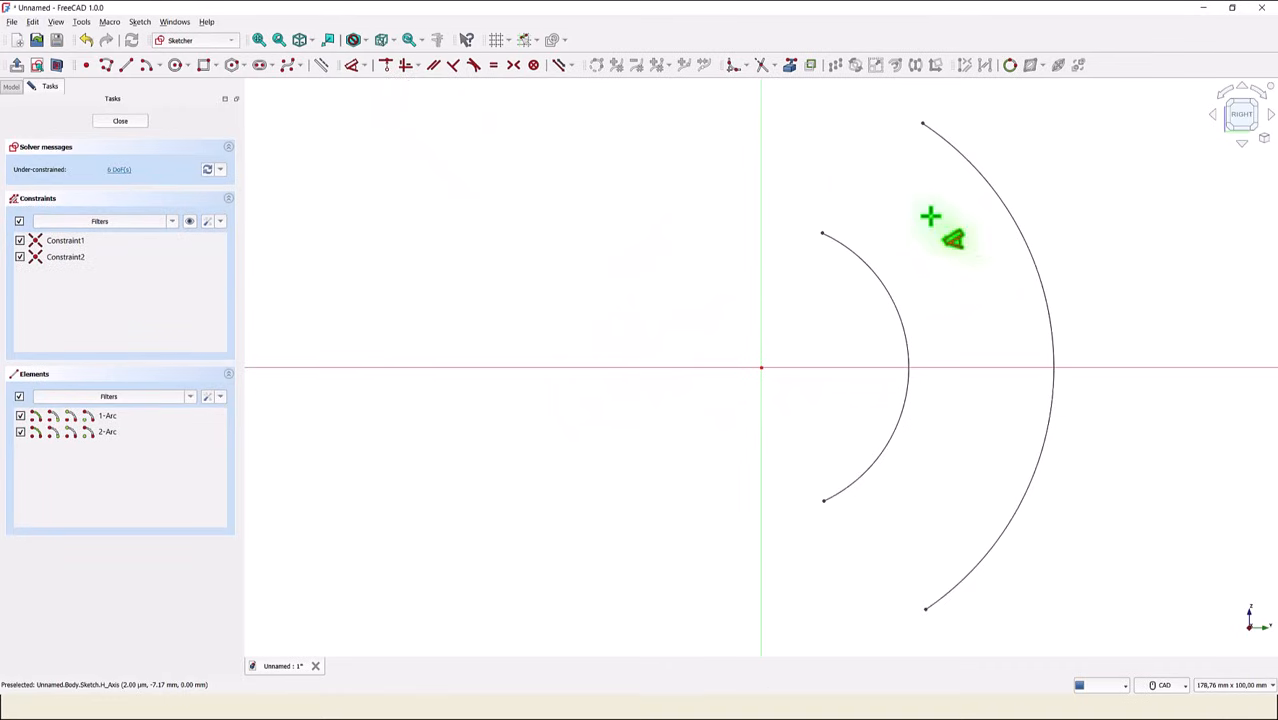
pyautogui.click(1009, 222)
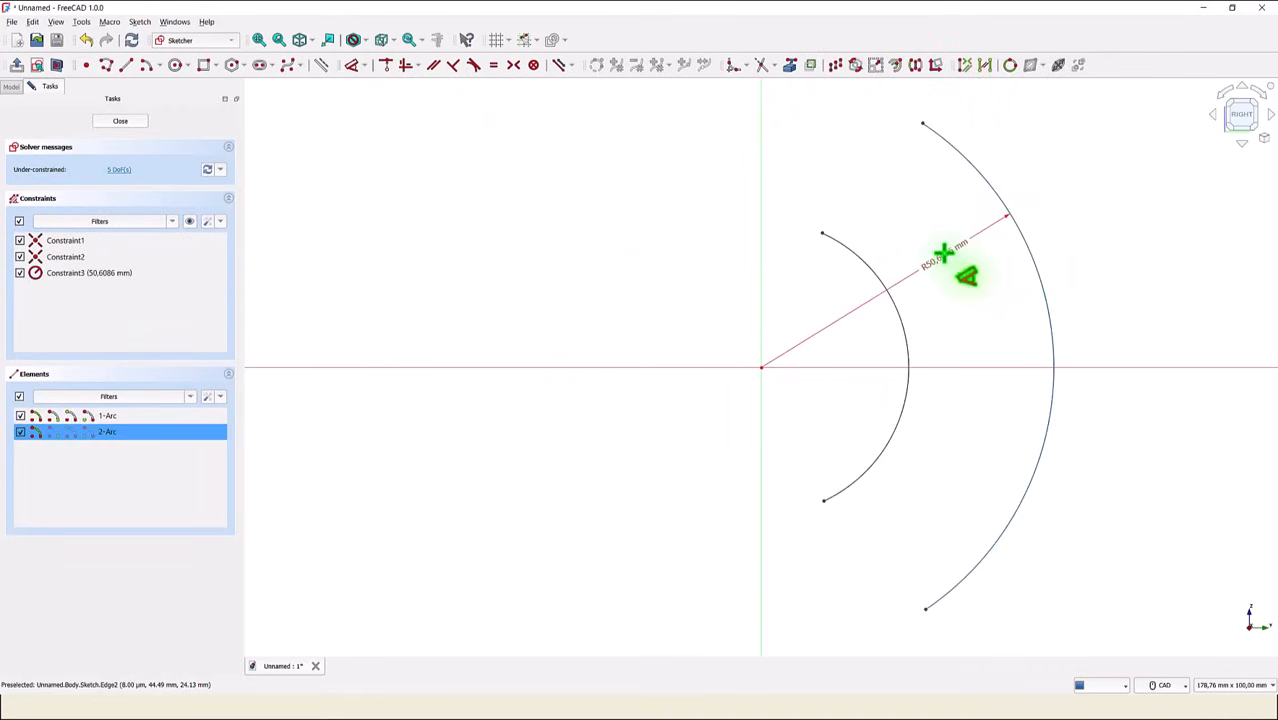
pyautogui.click(944, 252)
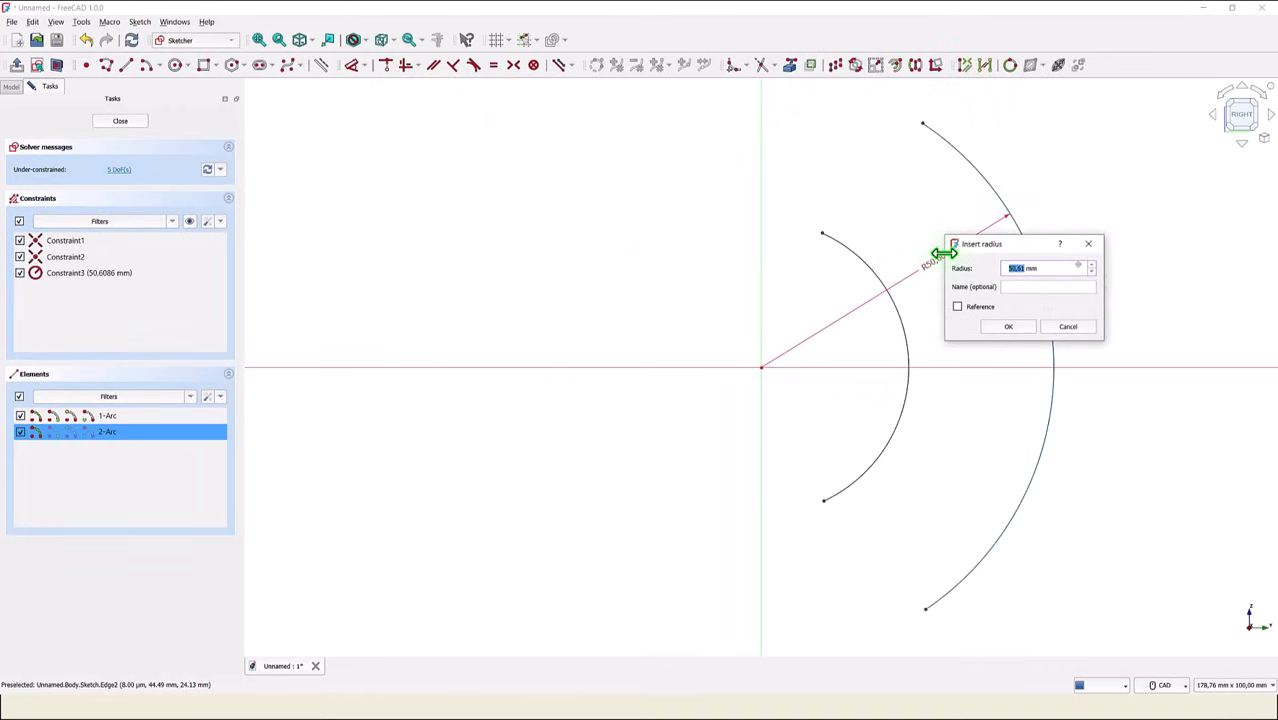
pyautogui.press('Return')
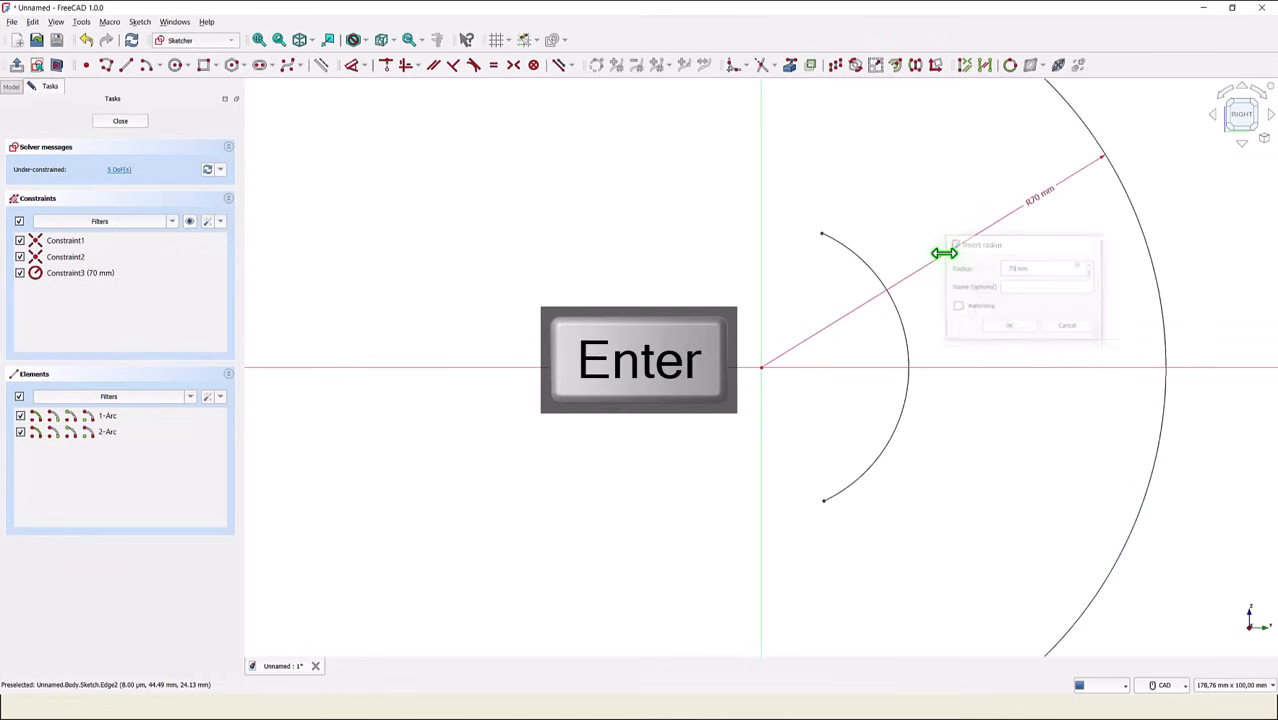
pyautogui.click(892, 330)
pyautogui.click(836, 355)
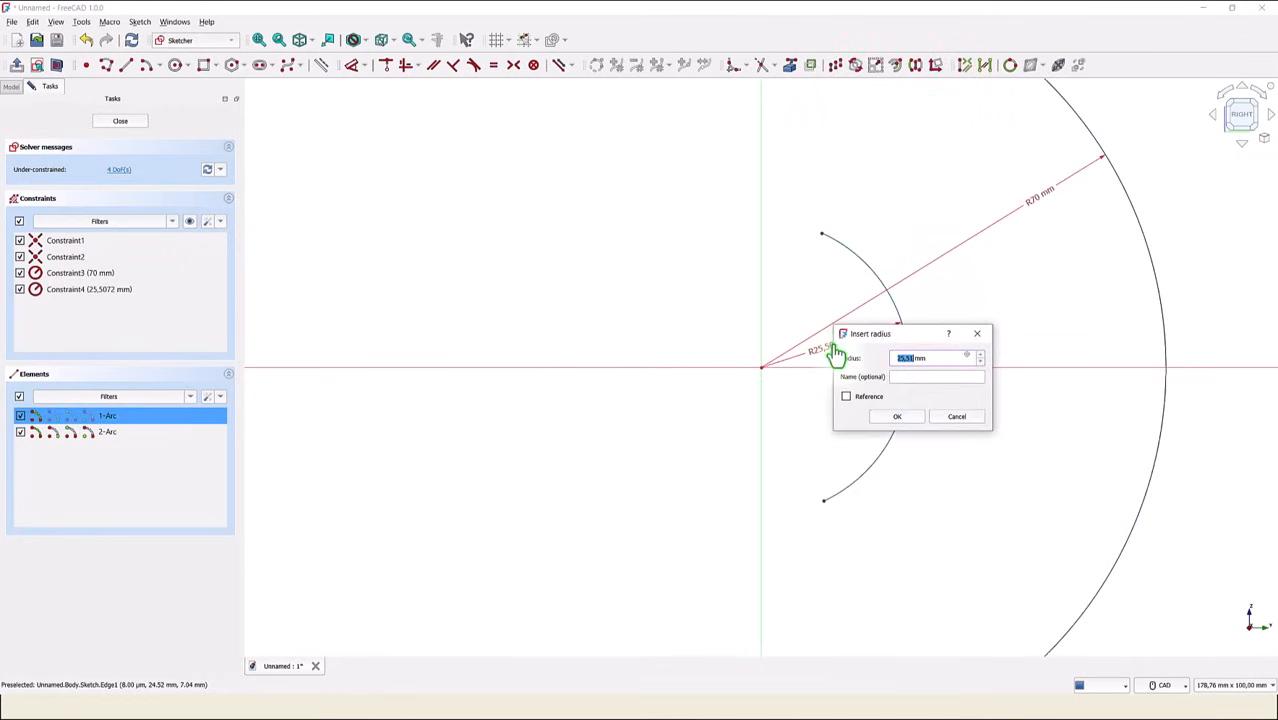
pyautogui.write('30')
pyautogui.press('Return')
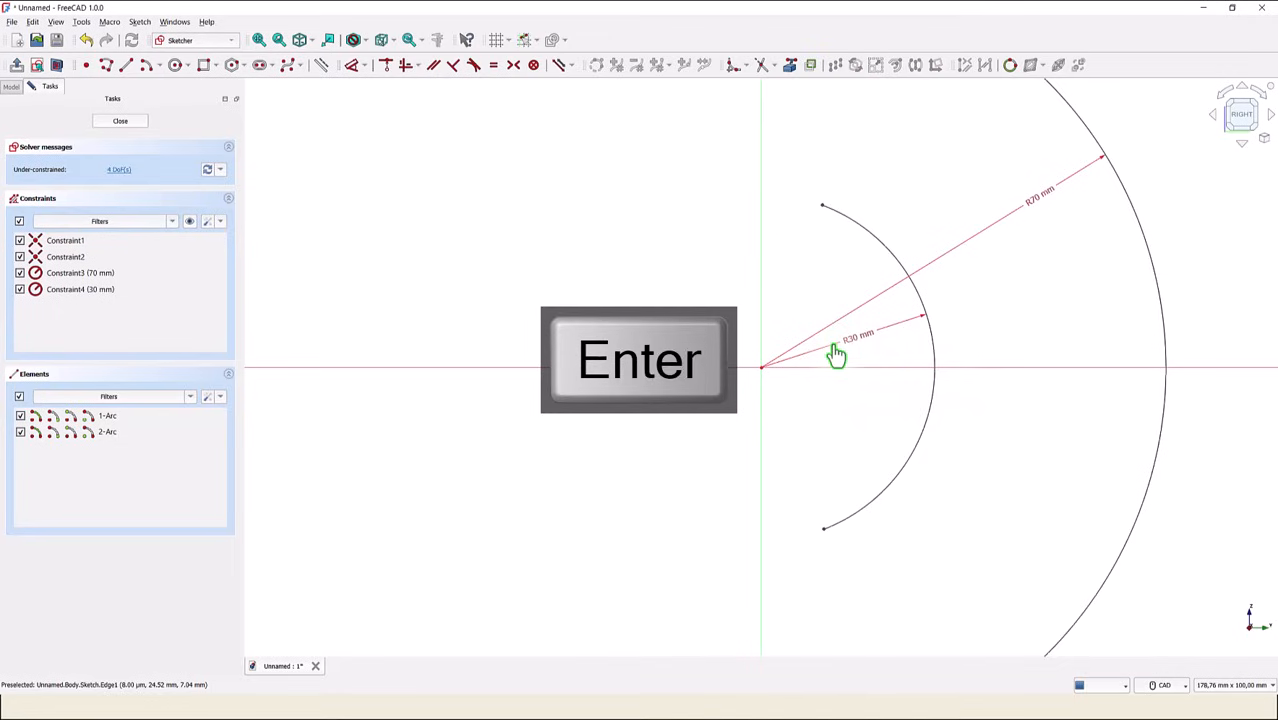
# - Draw two horizontal lines about 28 mm long, each from an end of the outer arc to the vertical axis
pyautogui.scroll(-2, 833, 347)
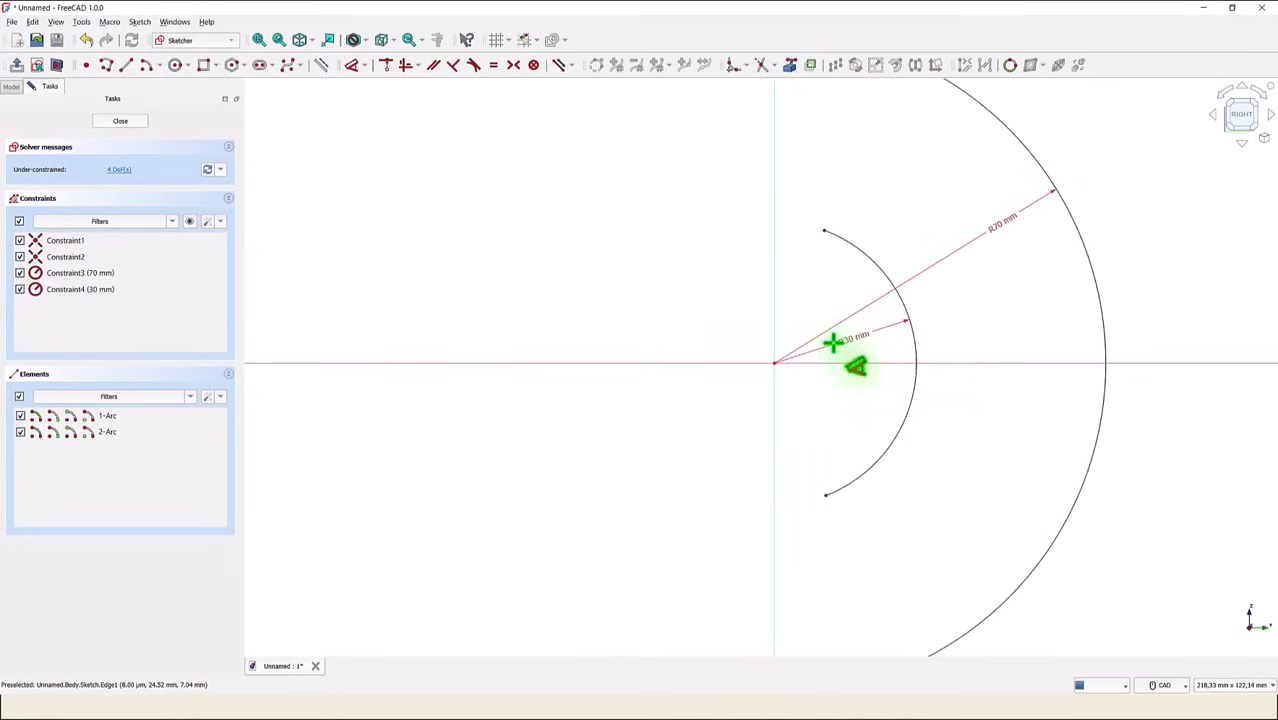
pyautogui.scroll(-4, 833, 343)
pyautogui.scroll(1, 405, 188)
pyautogui.click(126, 67)
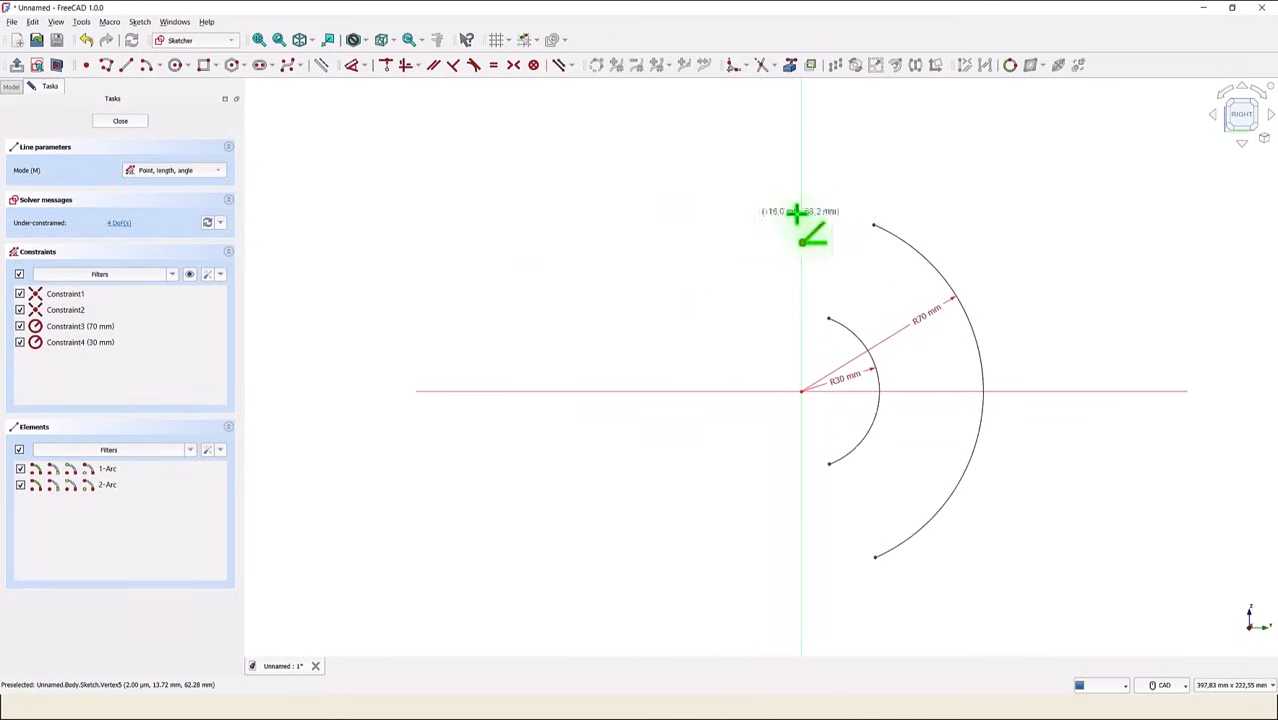
pyautogui.click(875, 225)
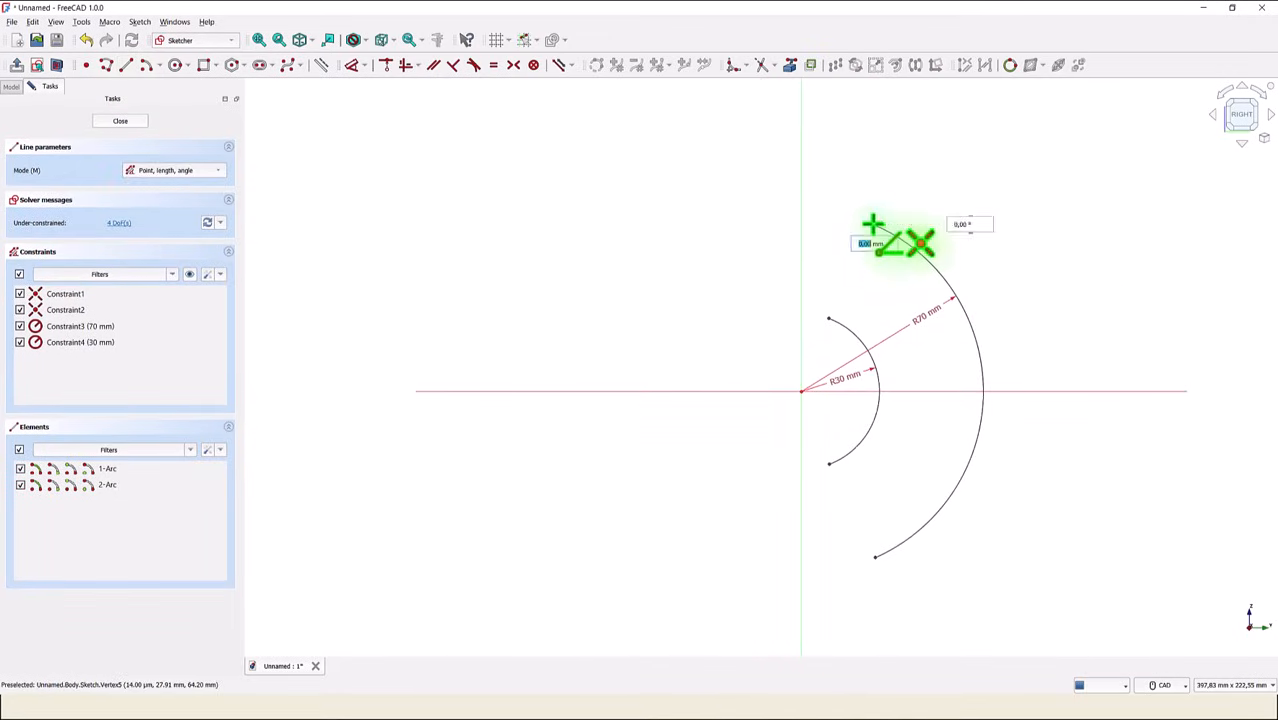
pyautogui.click(799, 222)
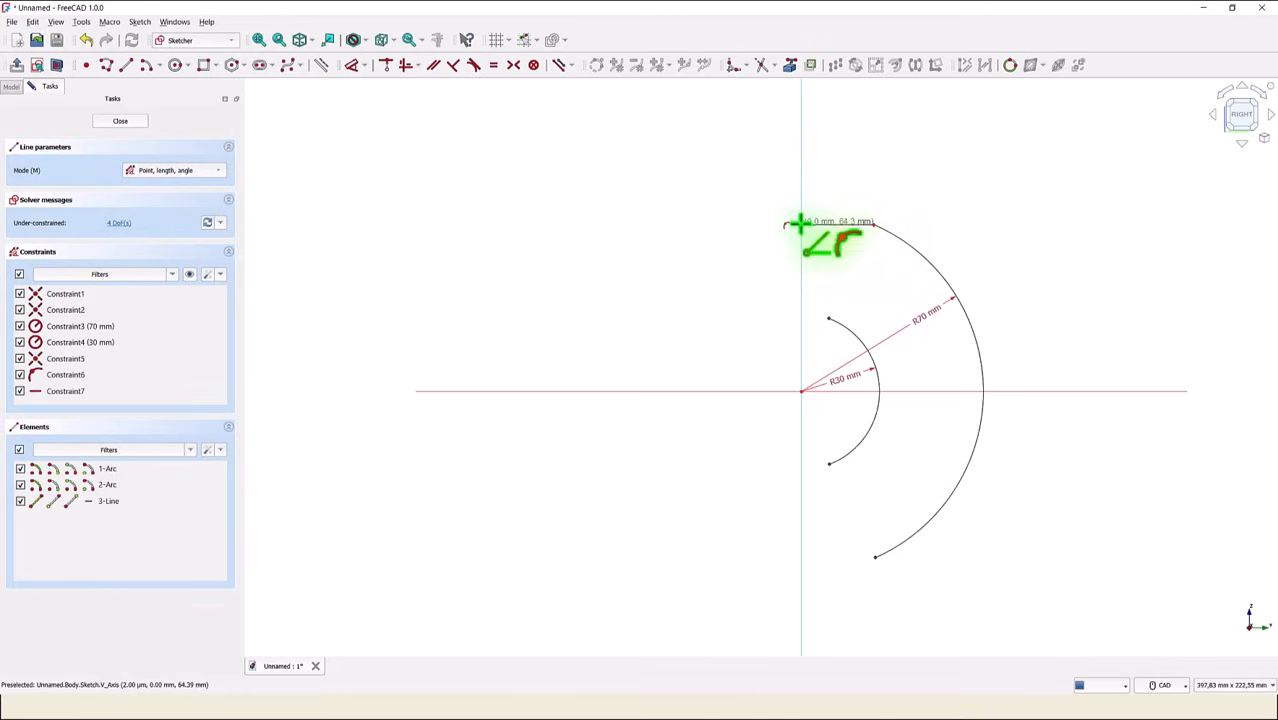
pyautogui.click(873, 556)
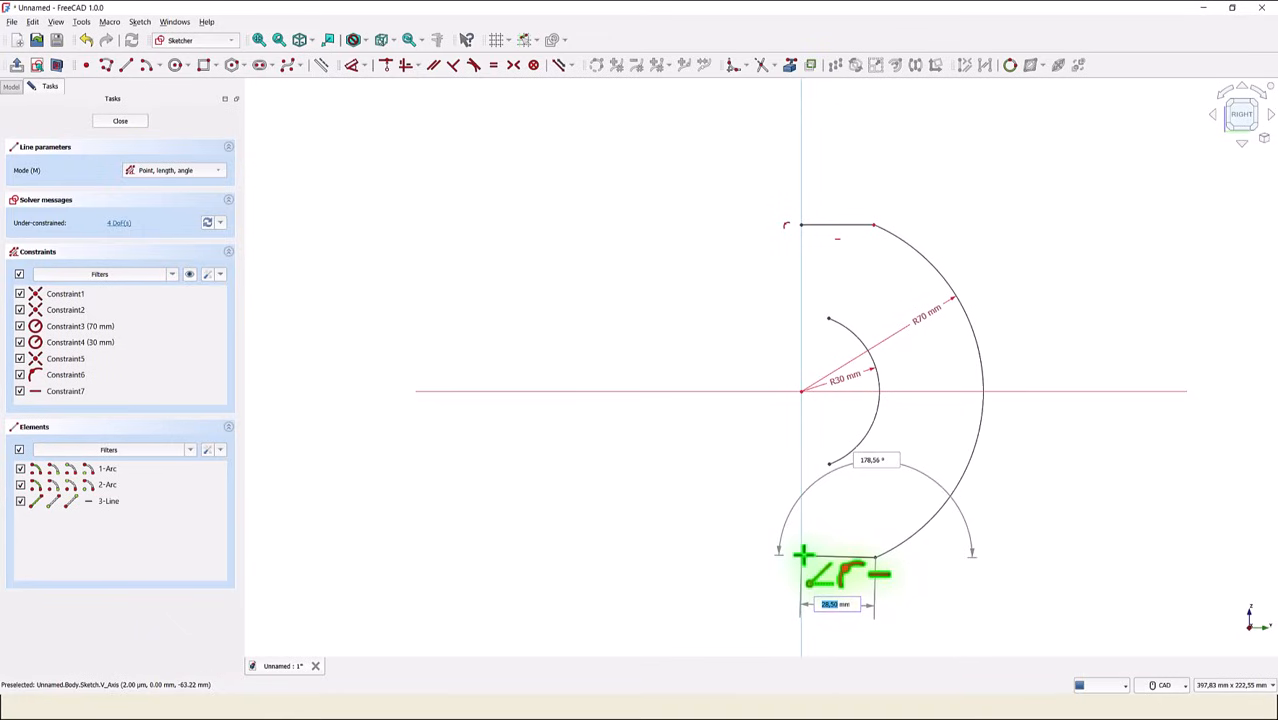
pyautogui.click(802, 556)
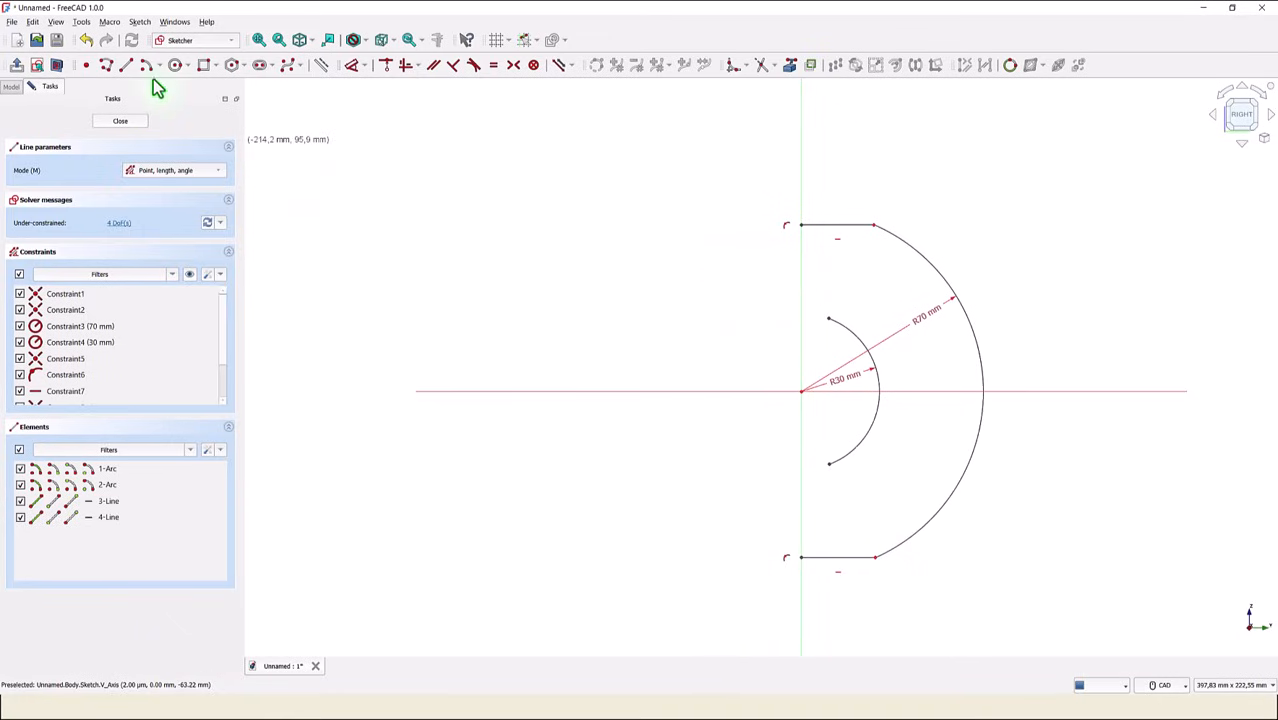
# - Draw a stepped polyline from the upper line's axis end down the axis, about 10 mm outward, and down to the inner arc's upper end
pyautogui.click(108, 64)
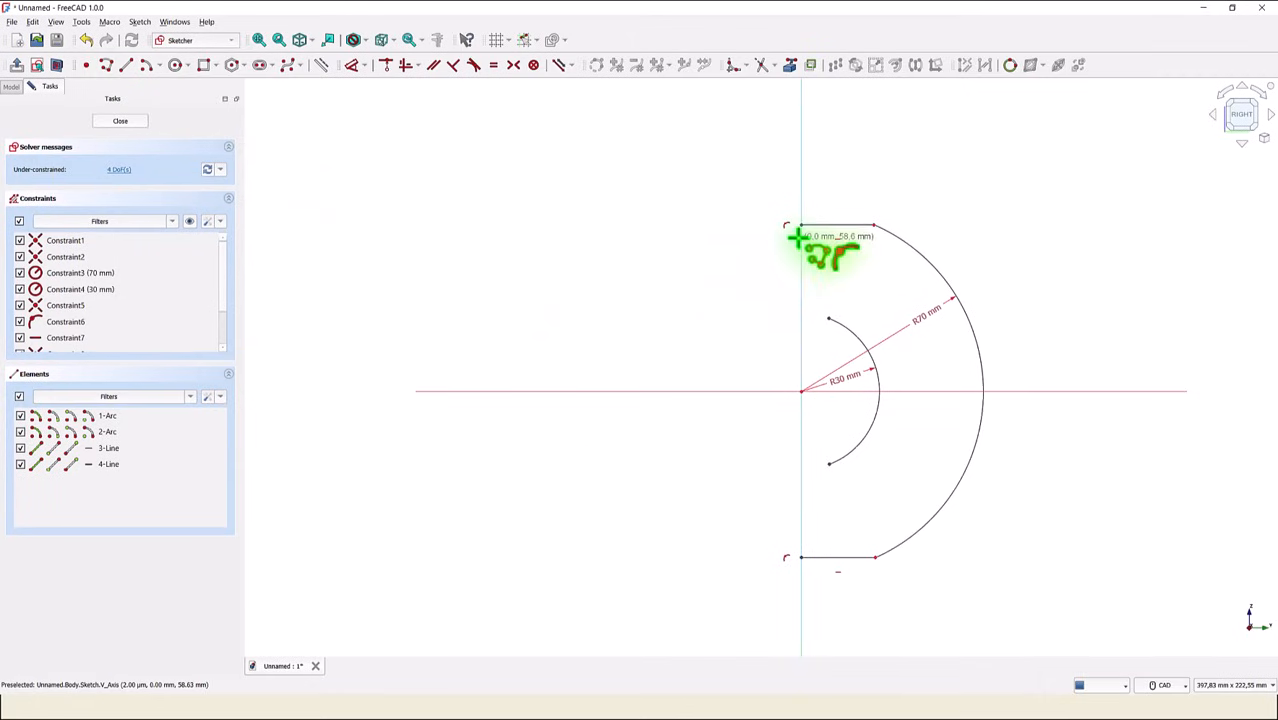
pyautogui.click(800, 224)
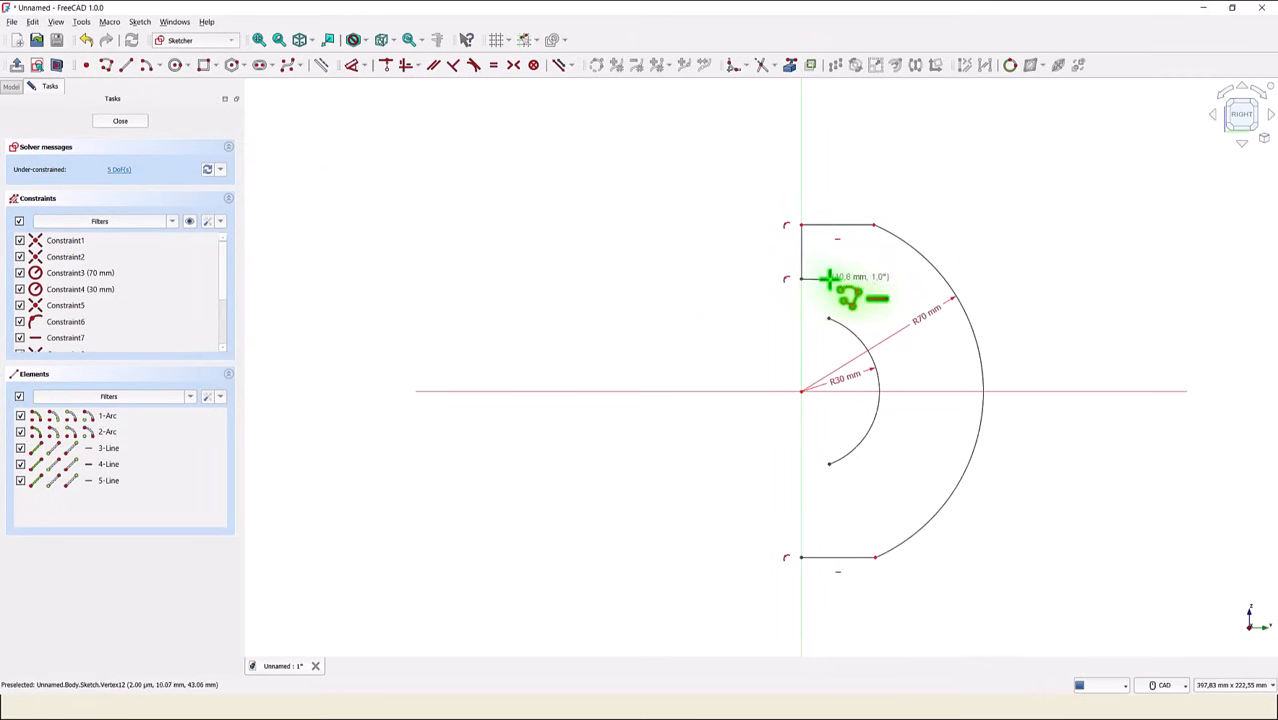
pyautogui.click(827, 280)
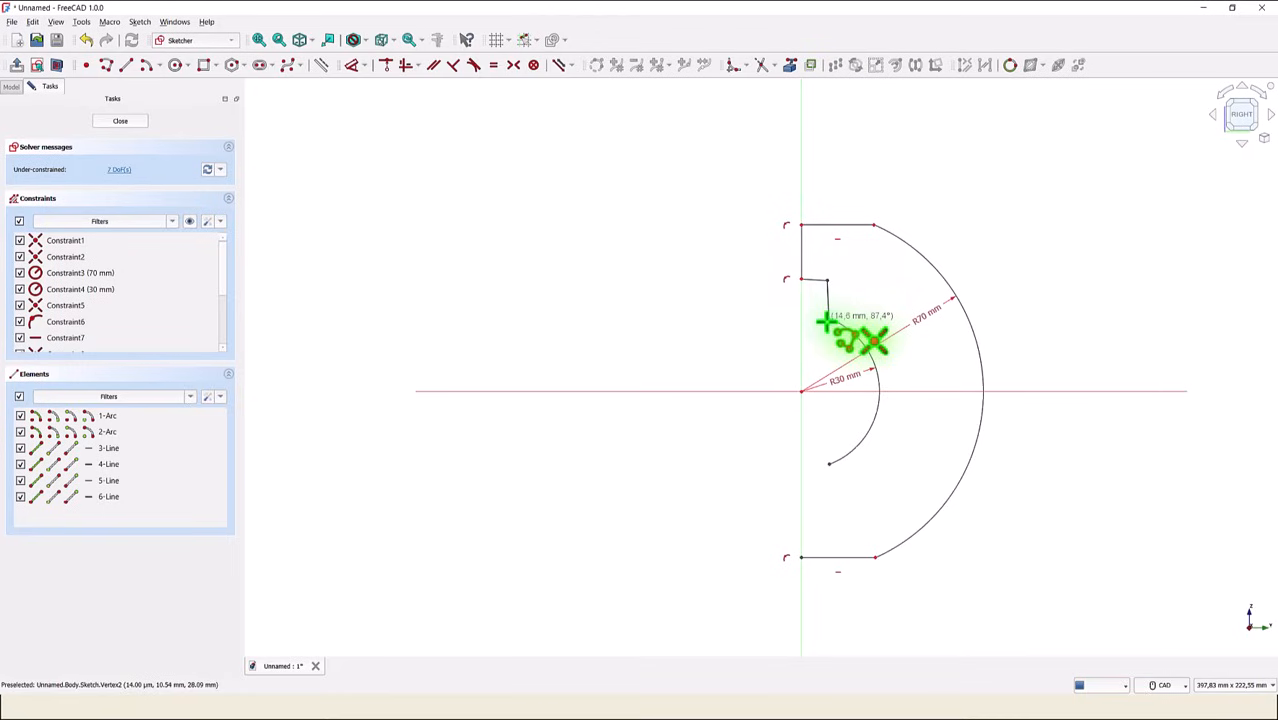
pyautogui.click(828, 318)
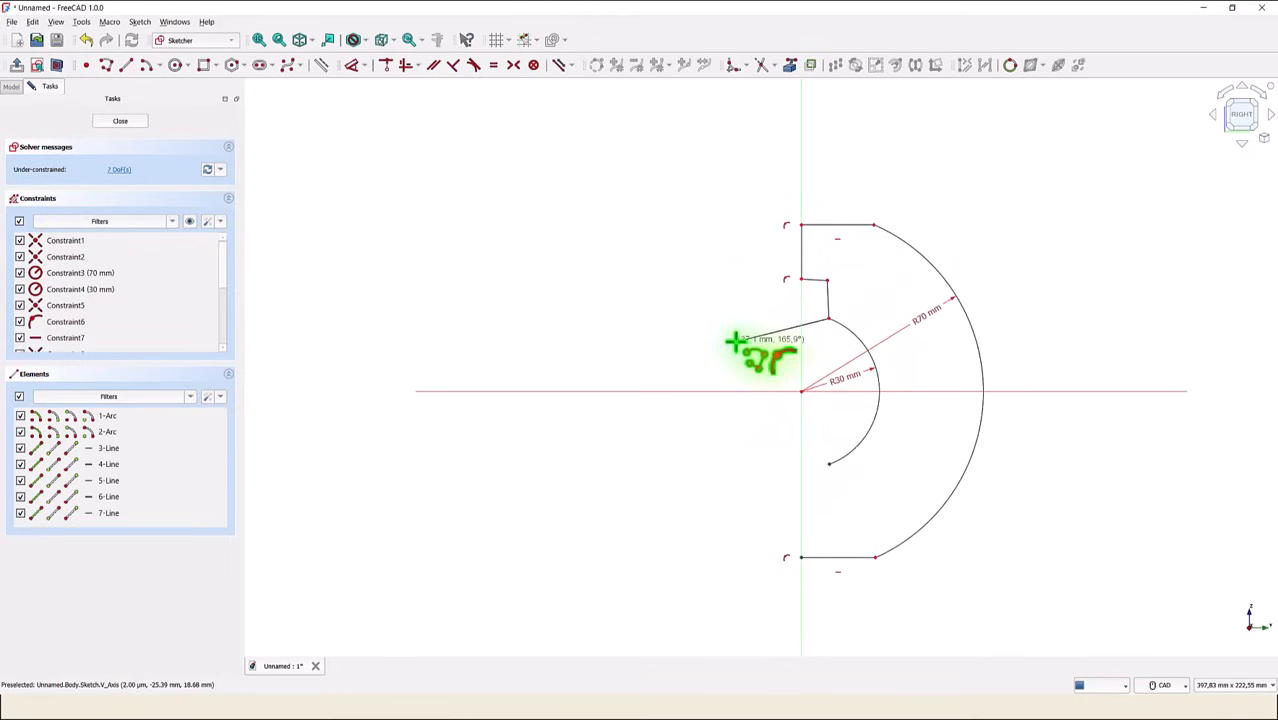
# - Draw a matching polyline from the lower line's axis end up the axis, about 10 mm outward, and up to the inner arc's lower end
pyautogui.click(800, 557)
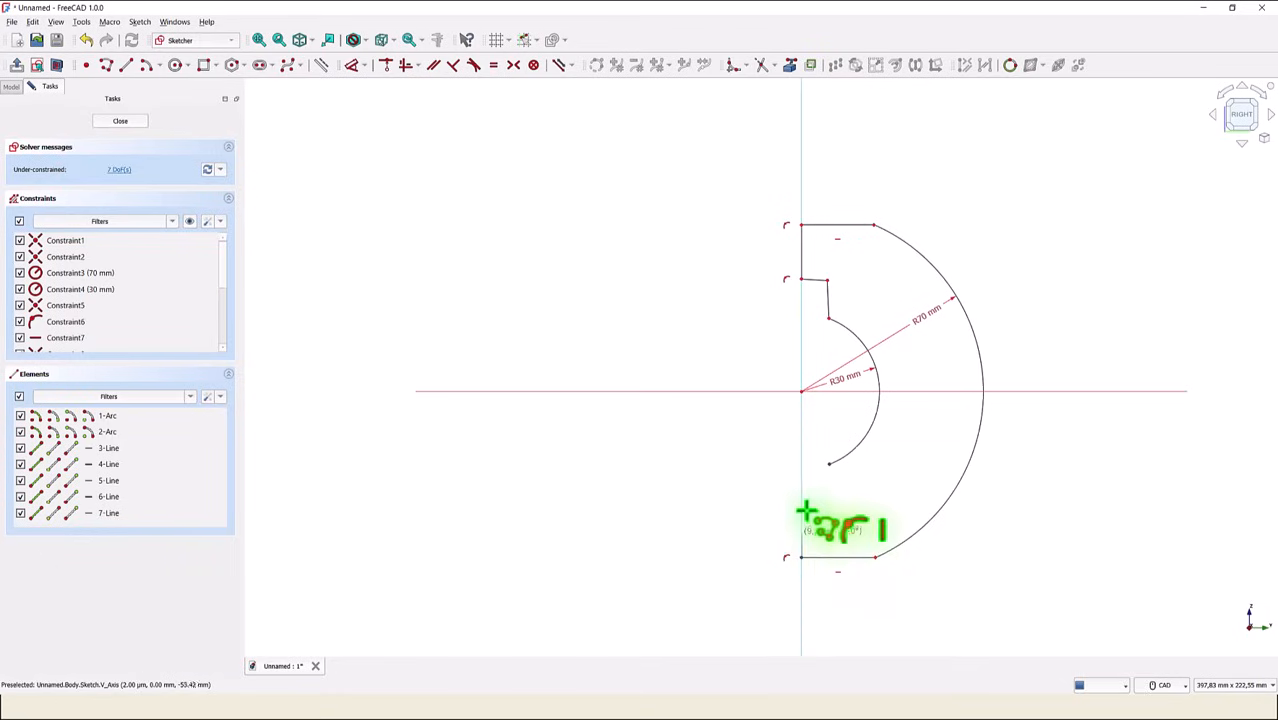
pyautogui.click(801, 513)
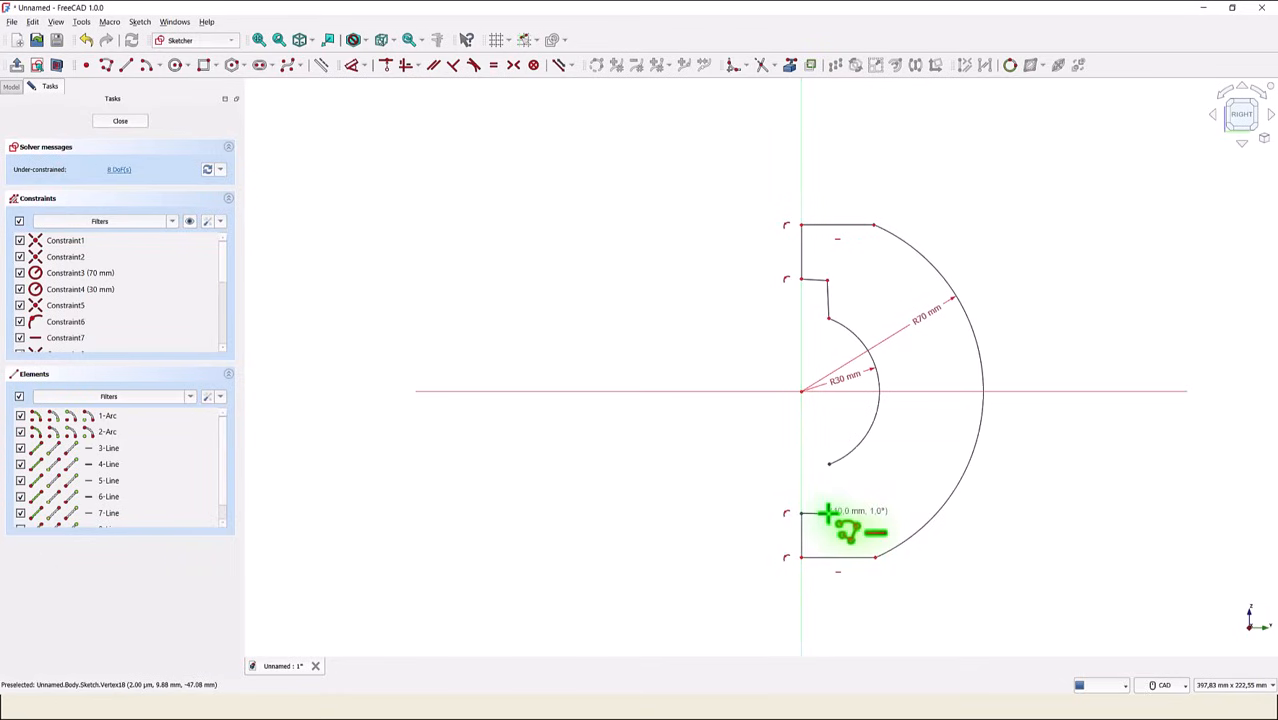
pyautogui.click(828, 513)
pyautogui.click(828, 463)
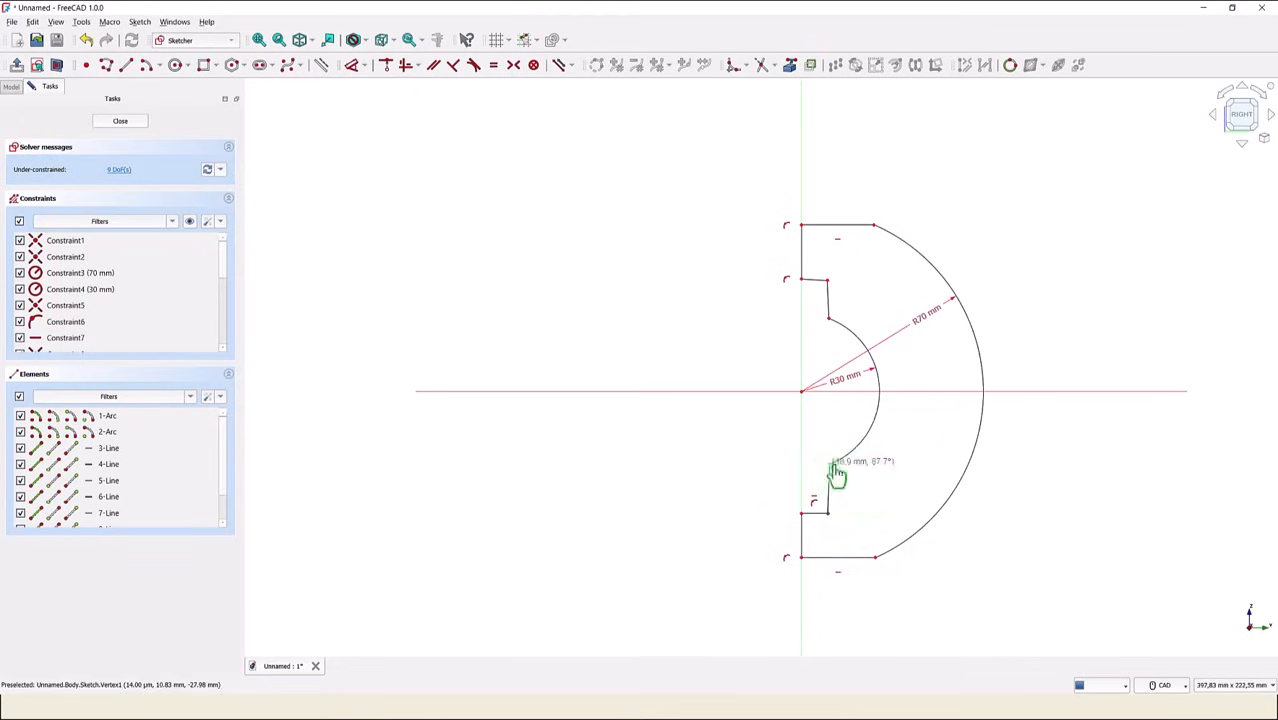
pyautogui.rightClick(711, 505)
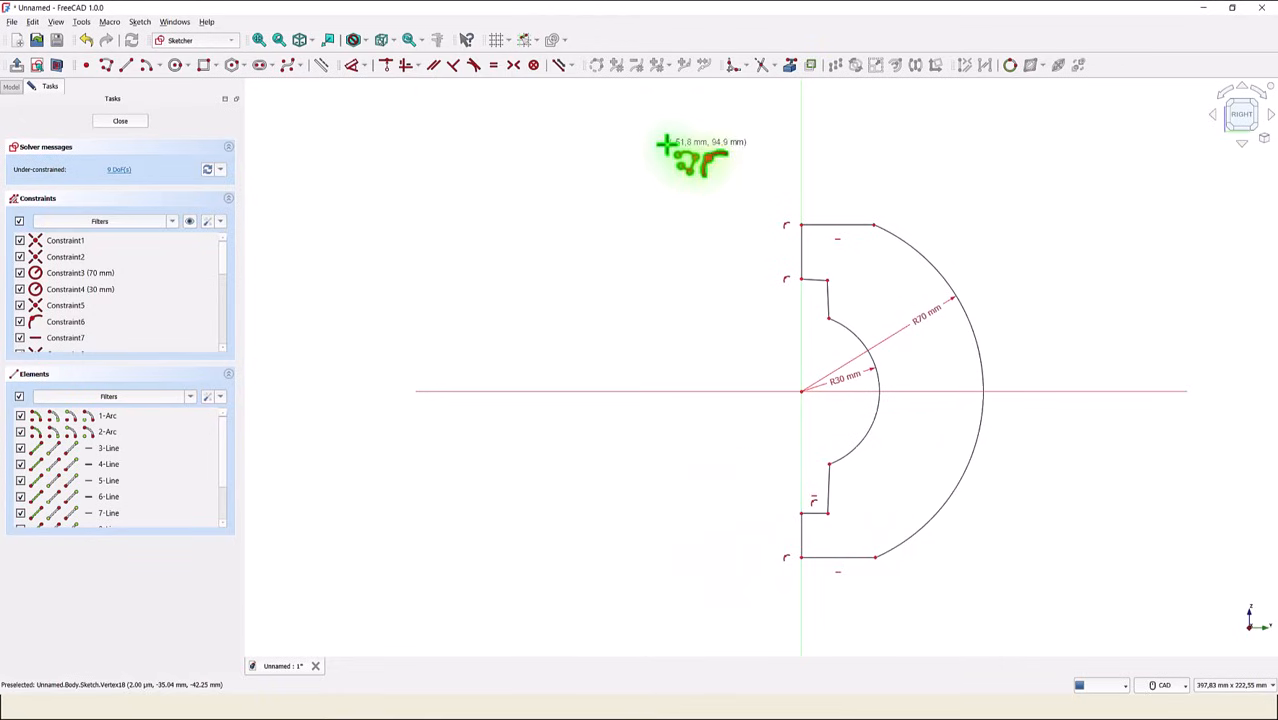
# - Constrain the steep step lines at both inner arc ends to vertical and the upper short step line to horizontal
pyautogui.click(405, 72)
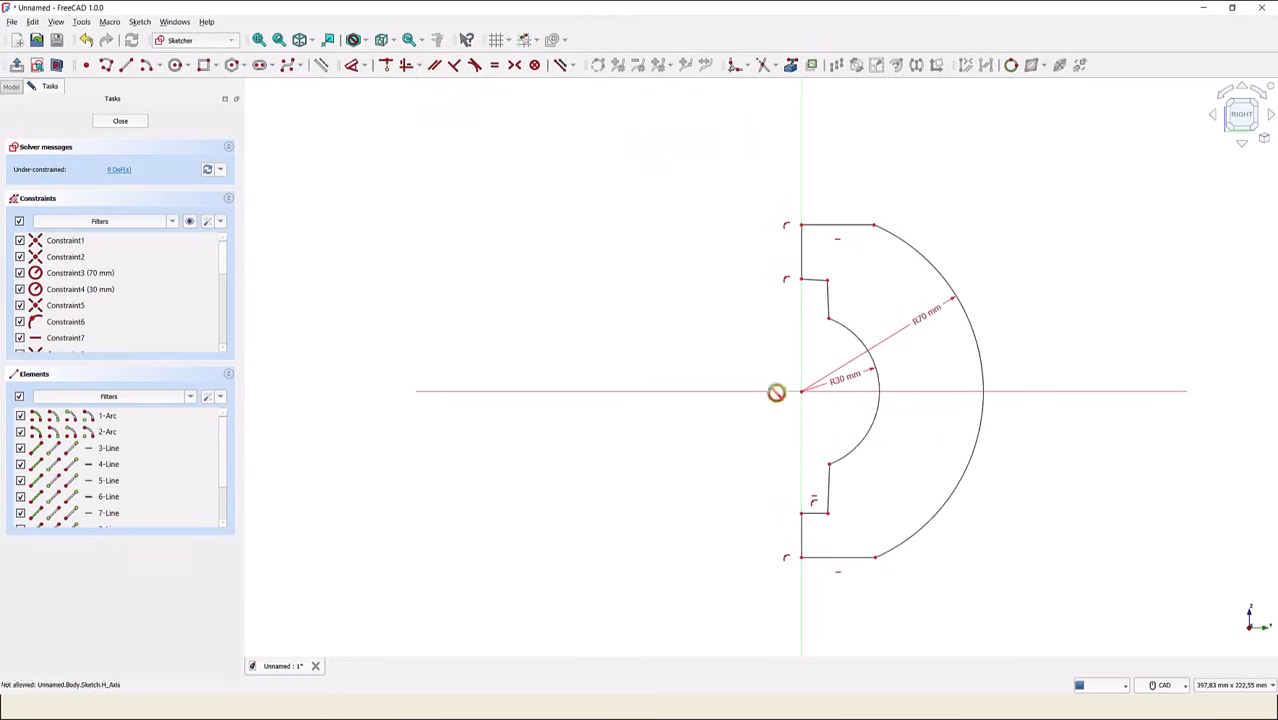
pyautogui.click(828, 296)
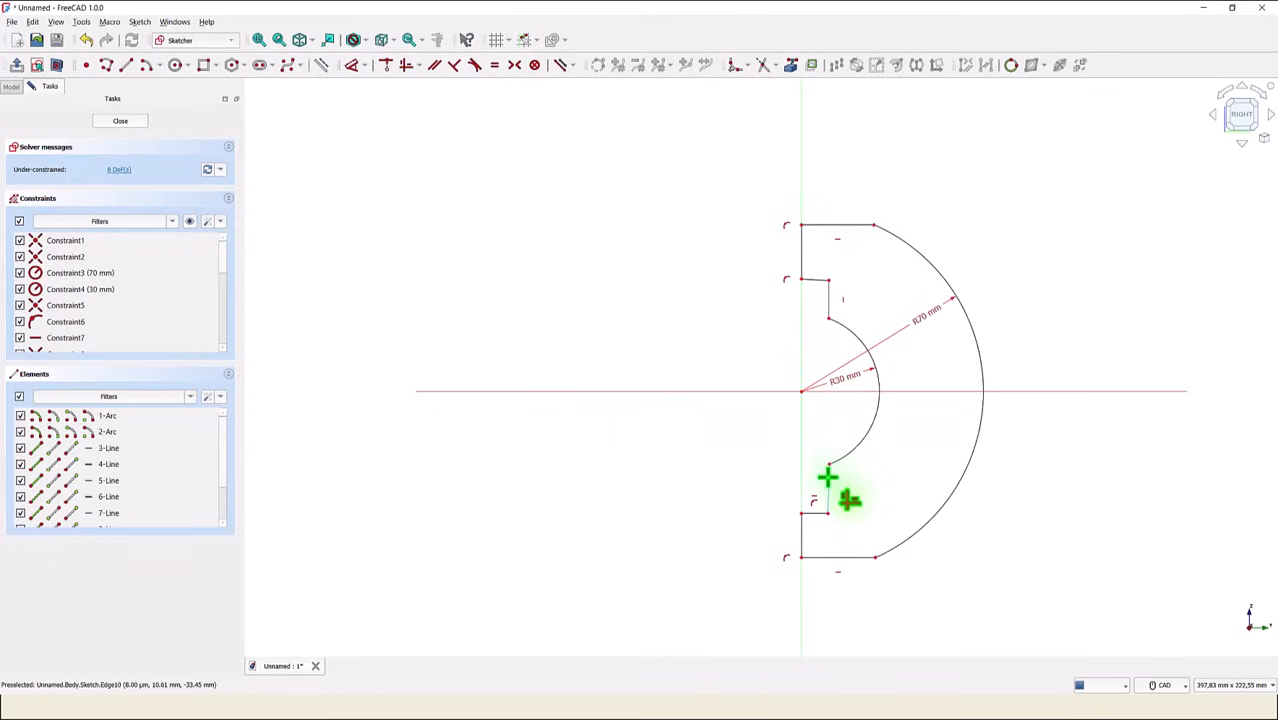
pyautogui.click(815, 280)
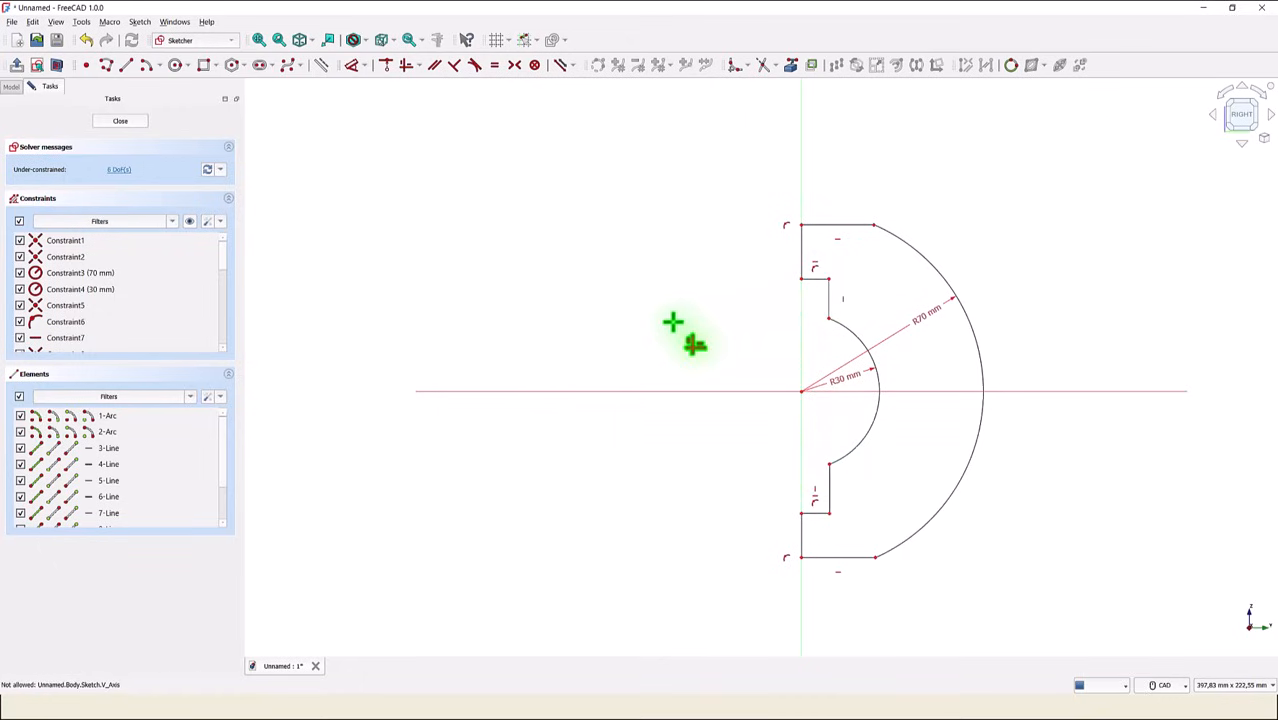
# - Make the two segments on the vertical axis equal in length and the two short horizontal step lines equal in length
pyautogui.click(494, 64)
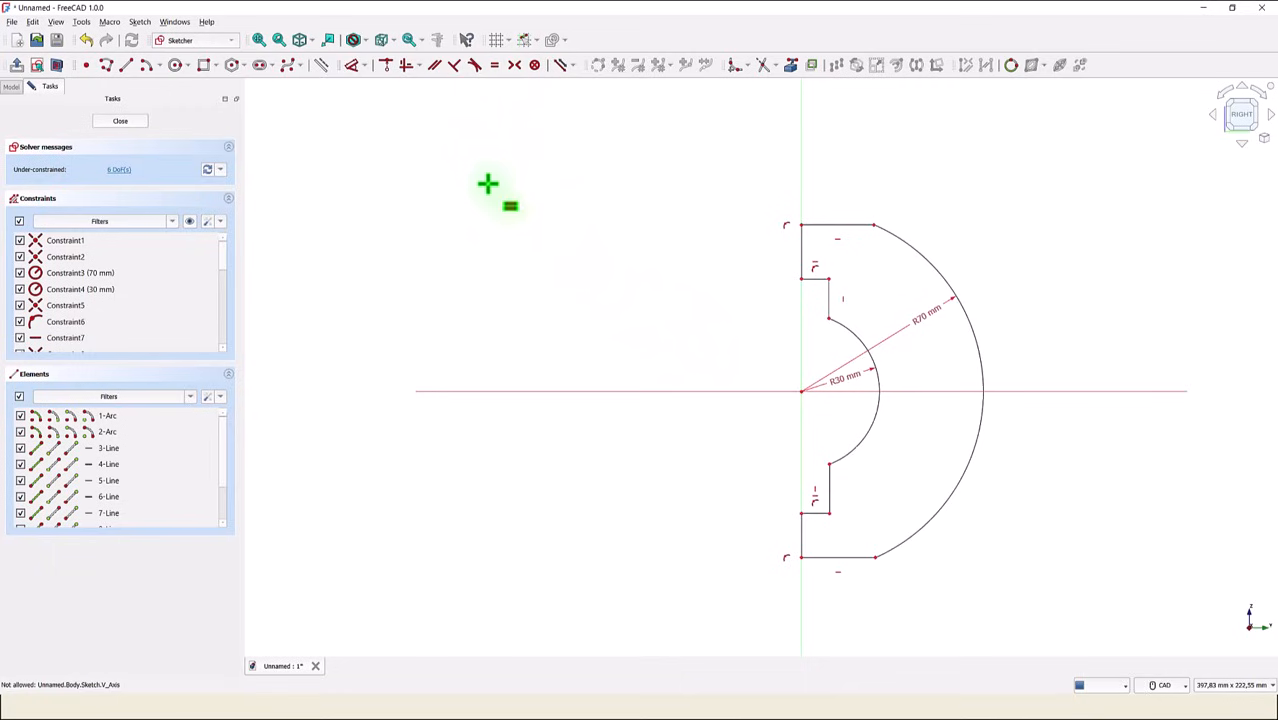
pyautogui.click(804, 246)
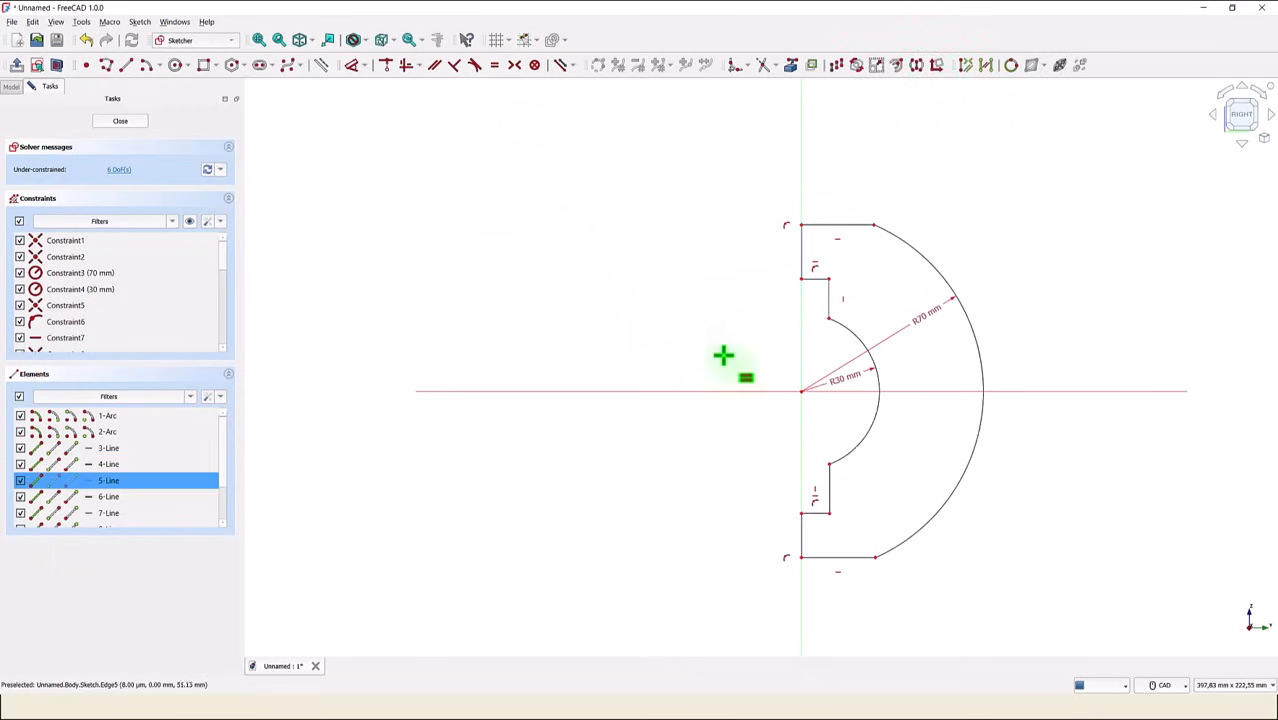
pyautogui.click(800, 534)
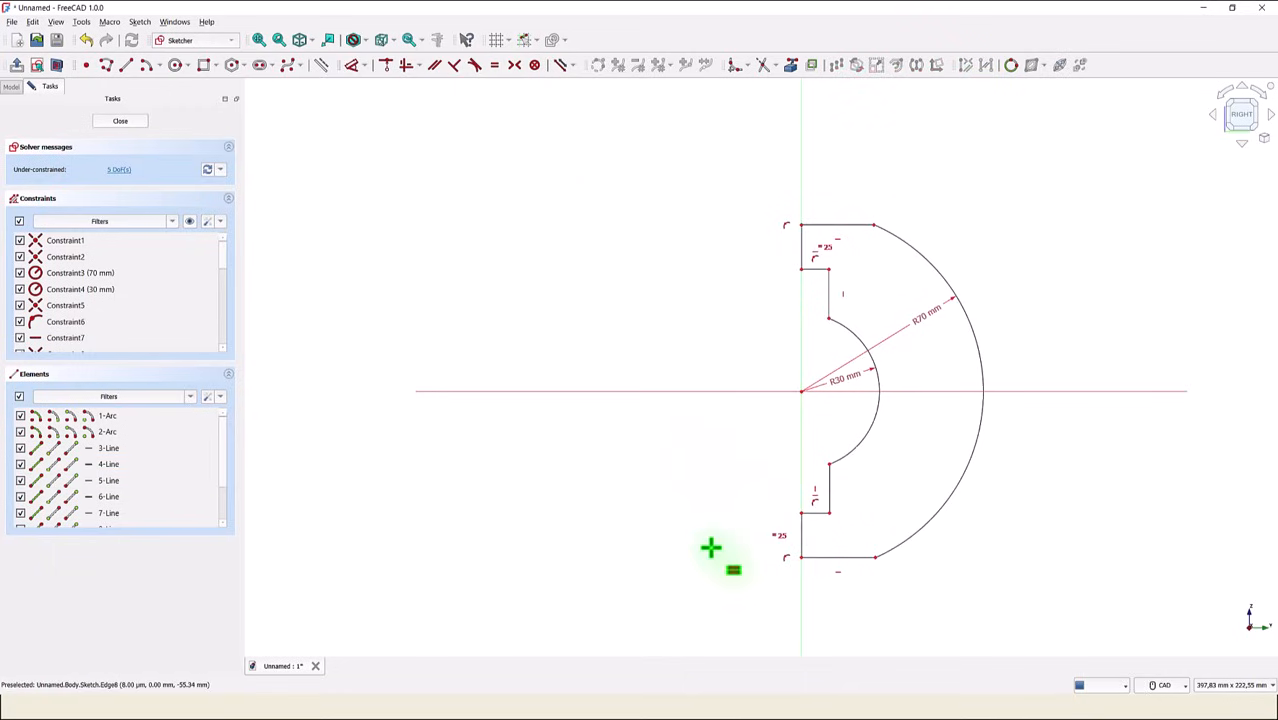
pyautogui.click(816, 270)
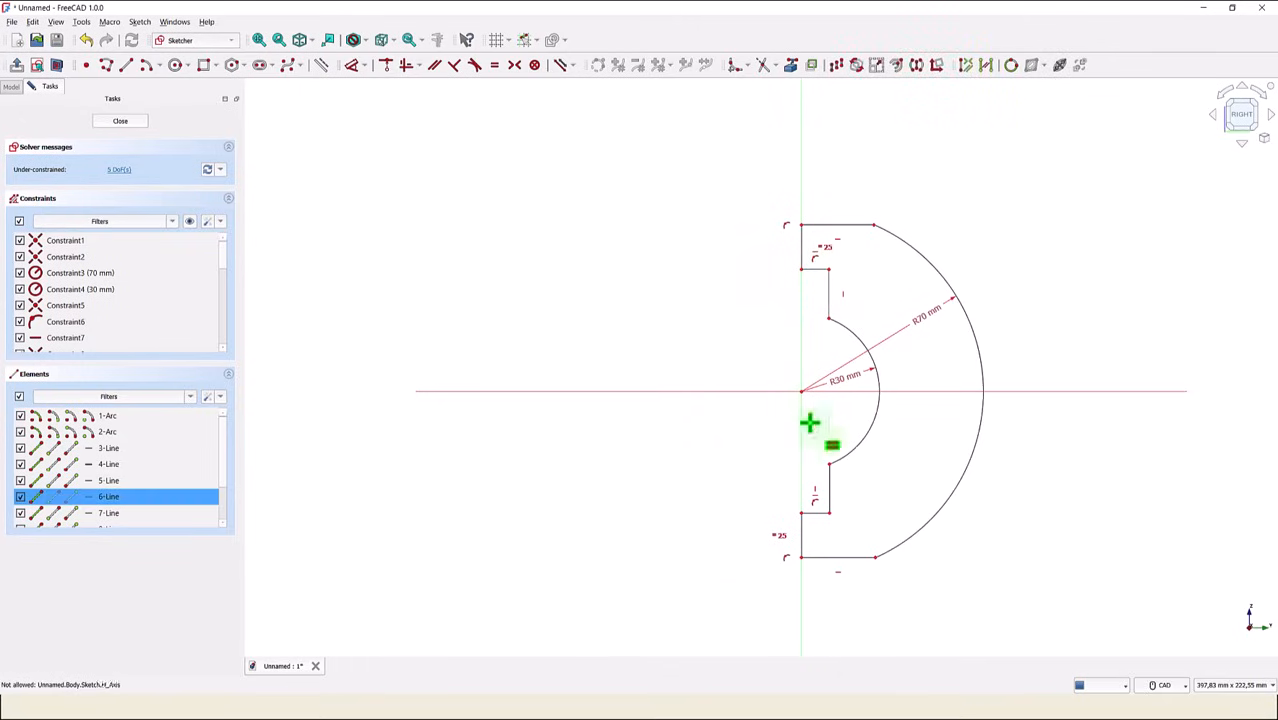
pyautogui.click(816, 513)
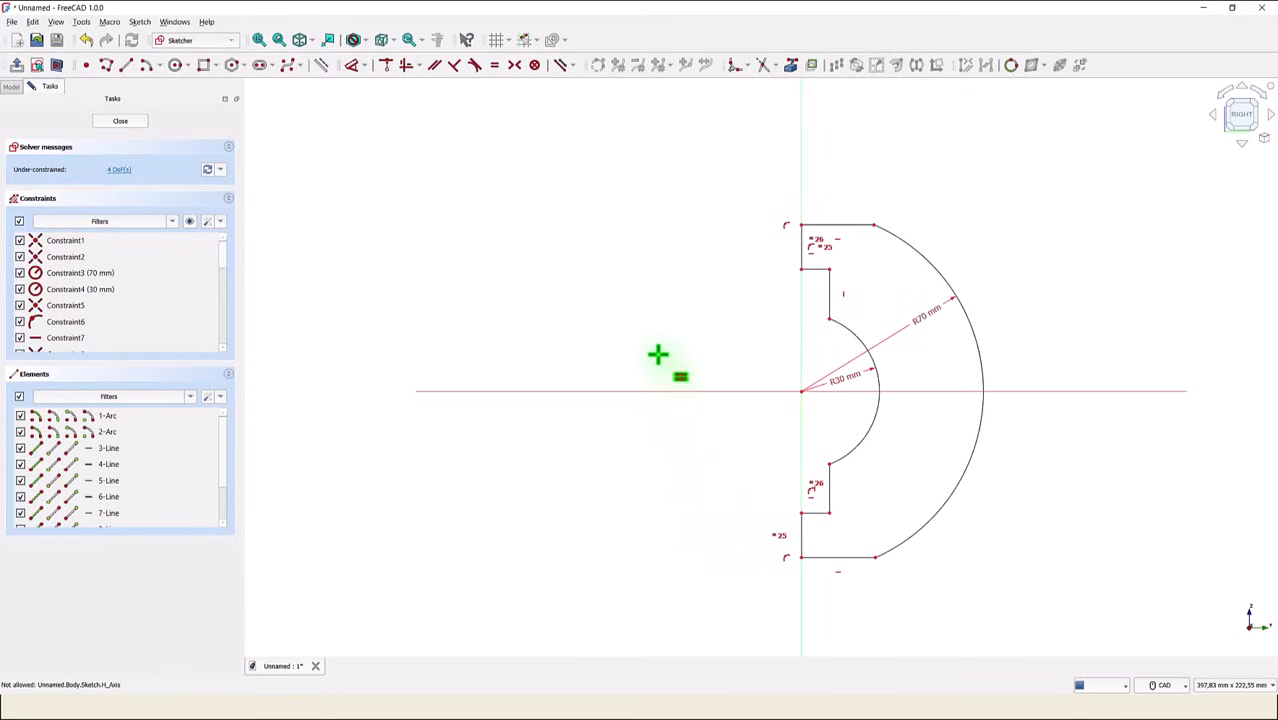
# - Dimension the upper vertical step line 4 mm from the vertical axis
pyautogui.click(353, 68)
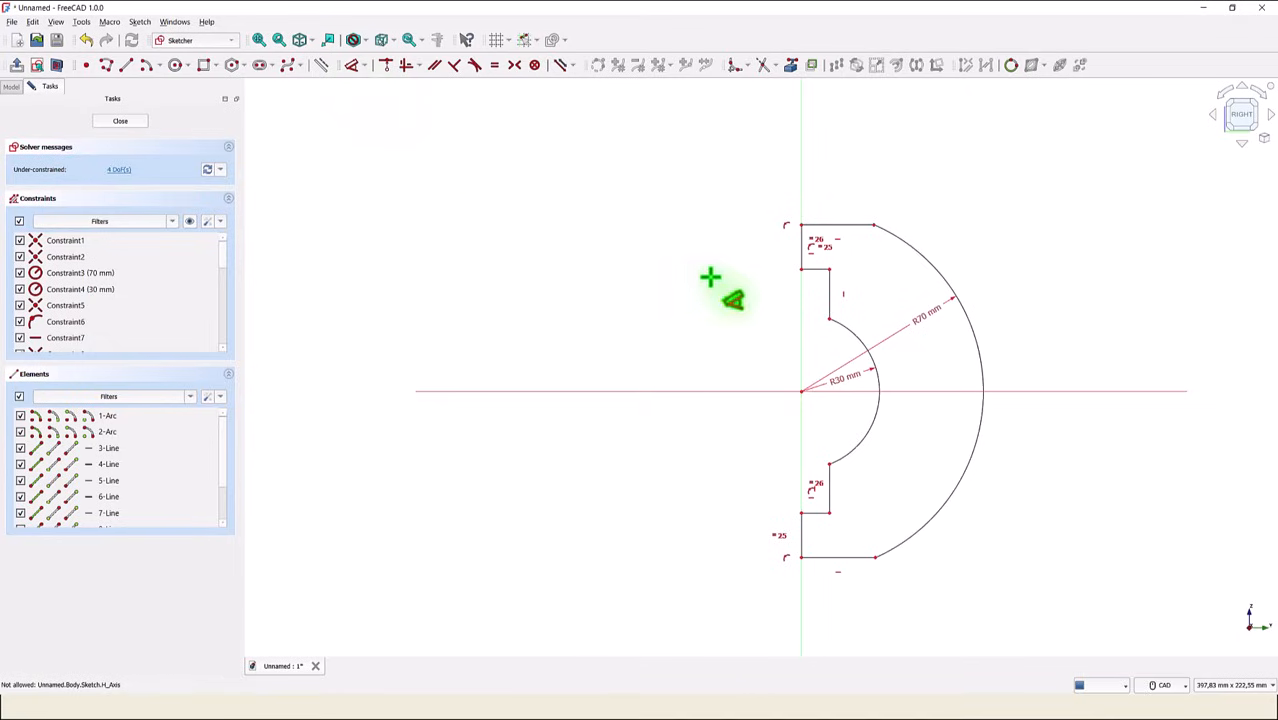
pyautogui.click(827, 291)
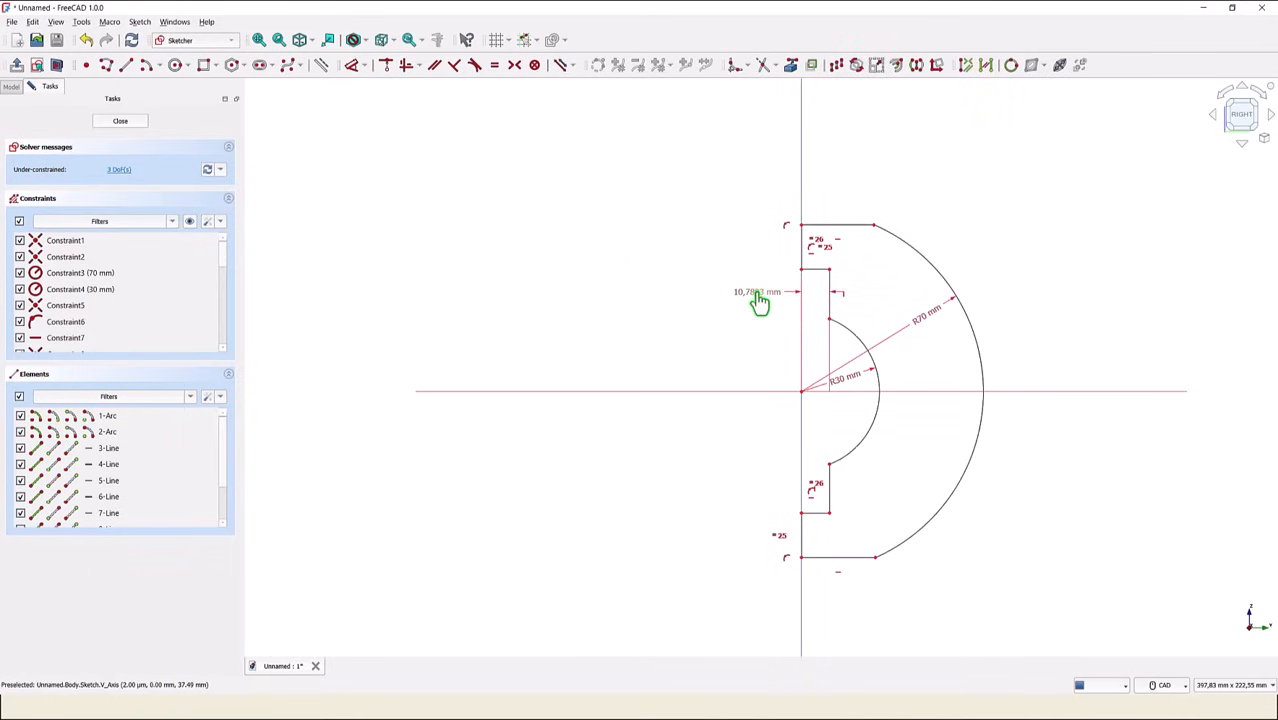
pyautogui.click(759, 301)
pyautogui.write('4')
pyautogui.press('Return')
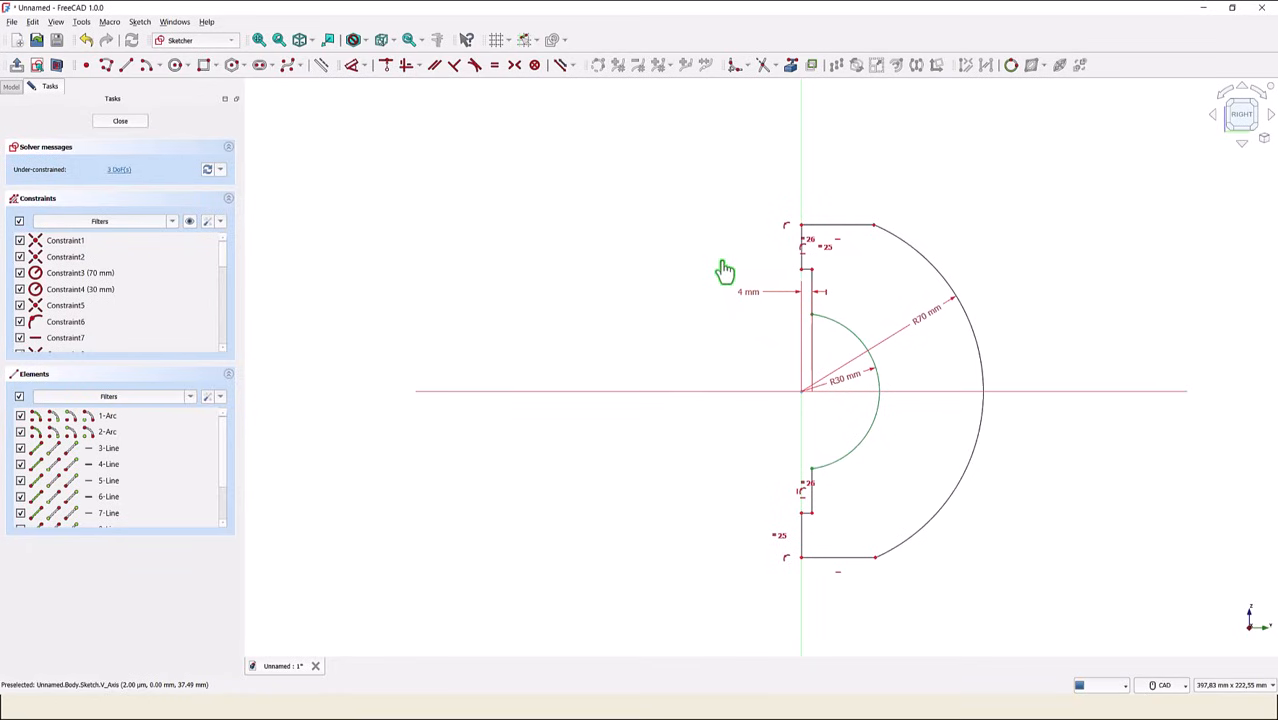
# - Dimension the vertical distance between the two step corners on the vertical axis as 84 mm
pyautogui.click(806, 280)
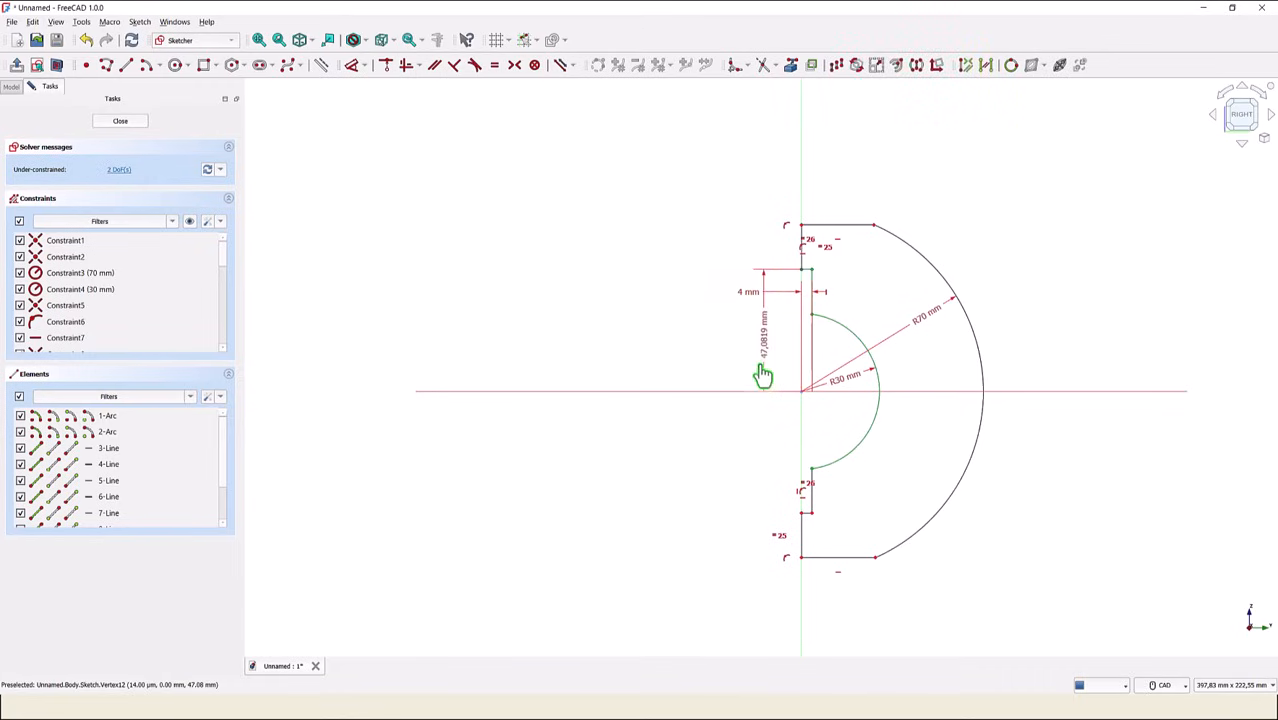
pyautogui.click(805, 525)
pyautogui.click(723, 450)
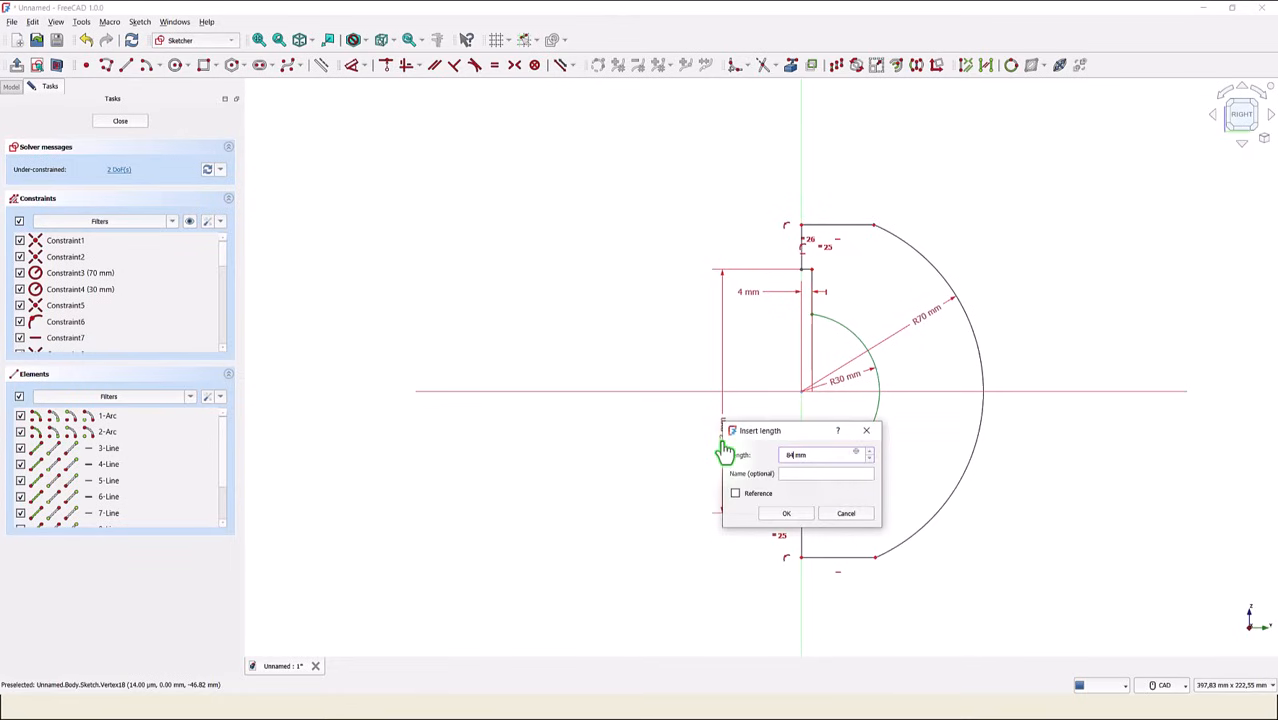
pyautogui.write('84')
pyautogui.press('Return')
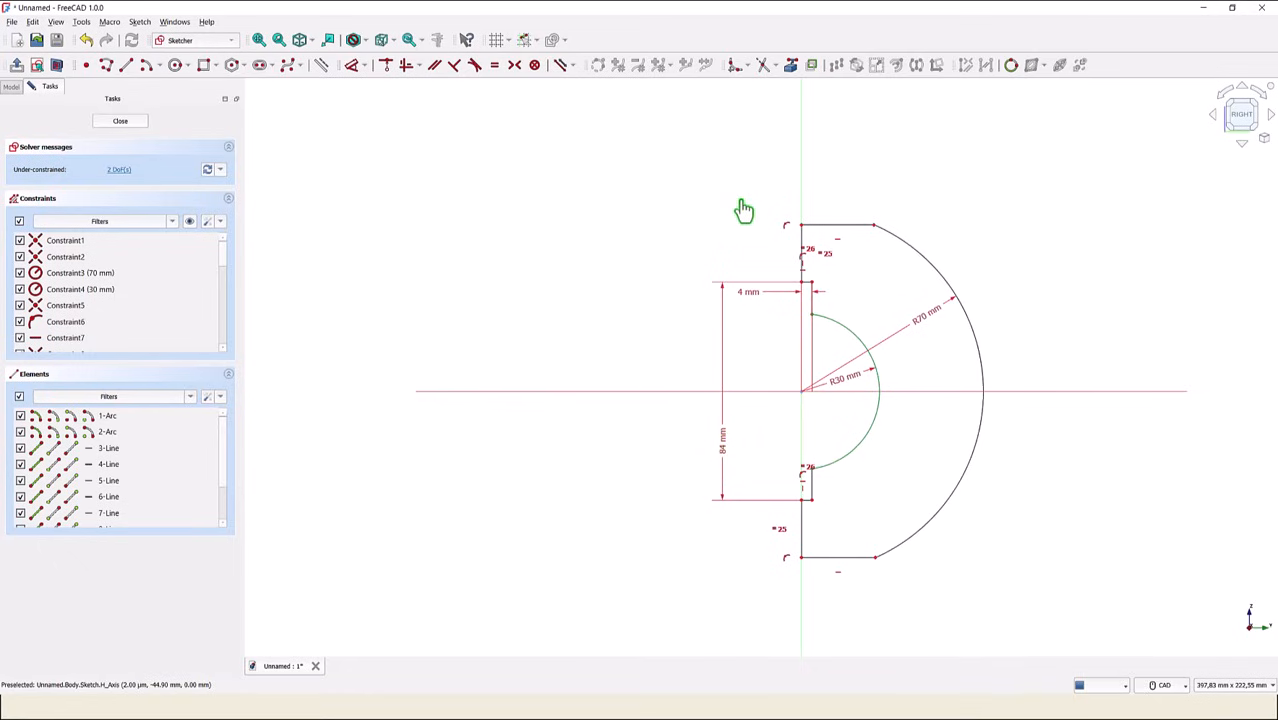
# - Dimension the vertical distance between the profile's upper and lower horizontal end lines as 124 mm
pyautogui.click(817, 227)
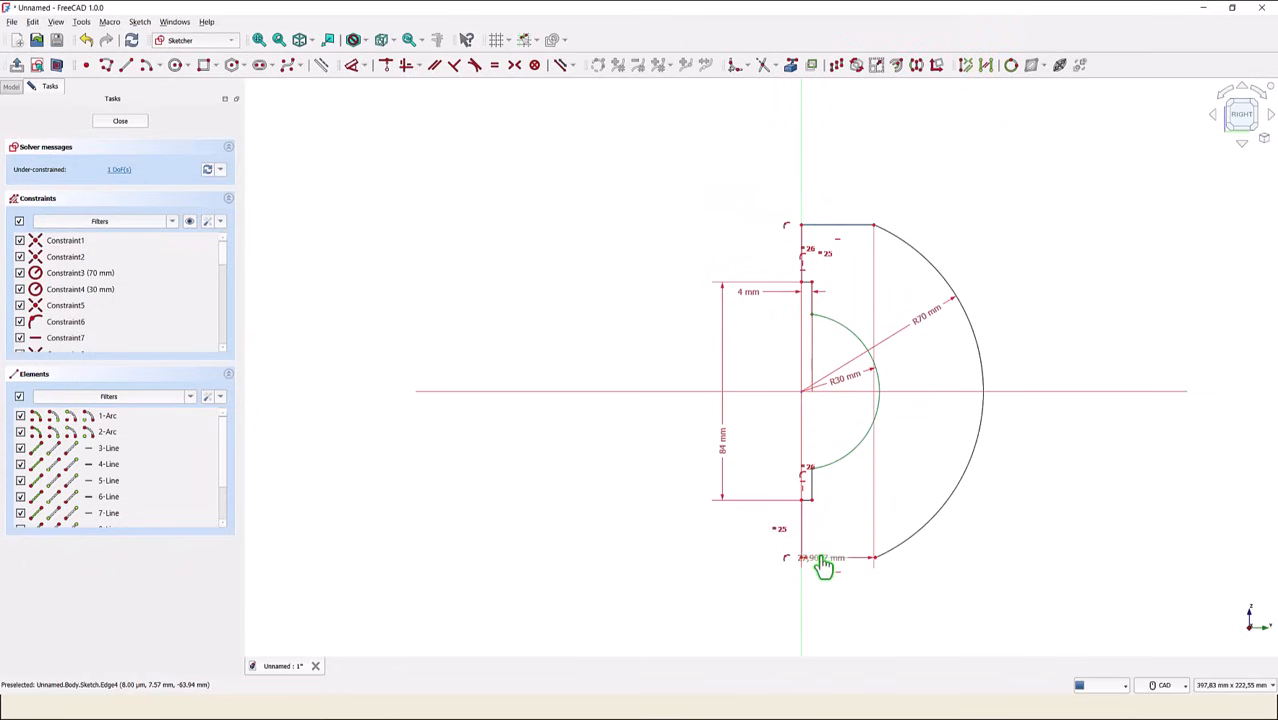
pyautogui.click(820, 558)
pyautogui.click(660, 440)
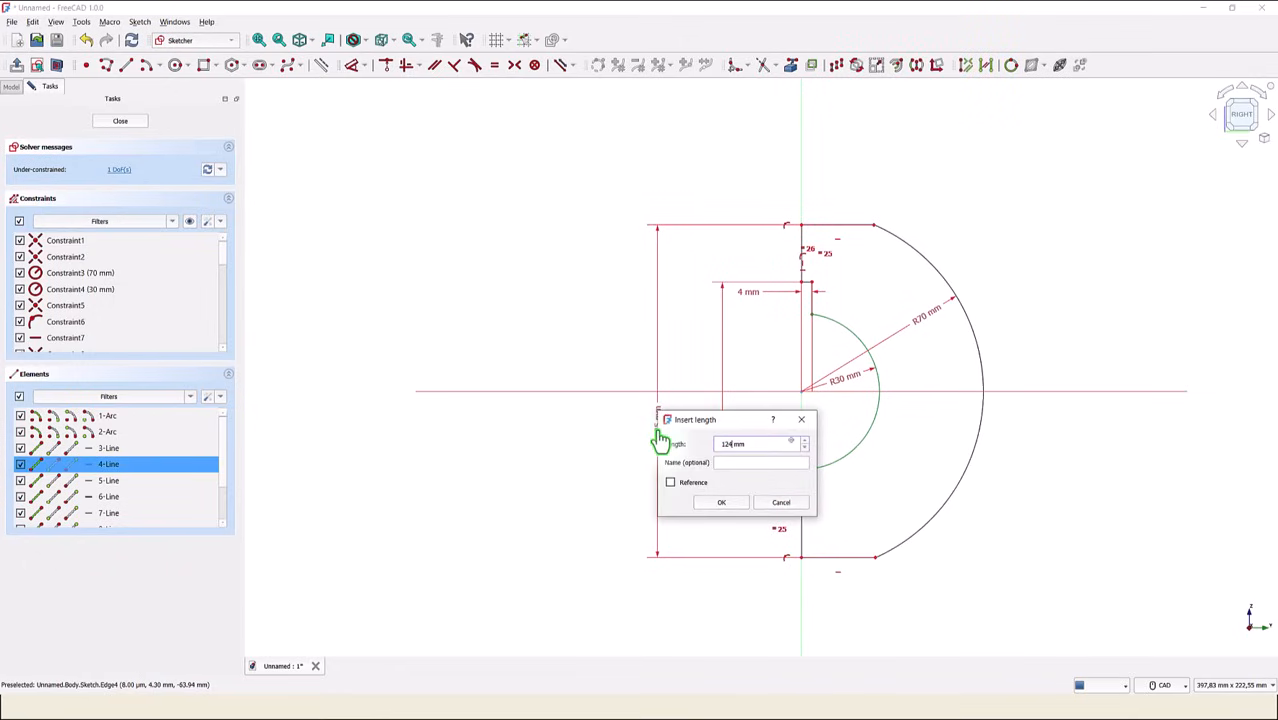
pyautogui.press('Return')
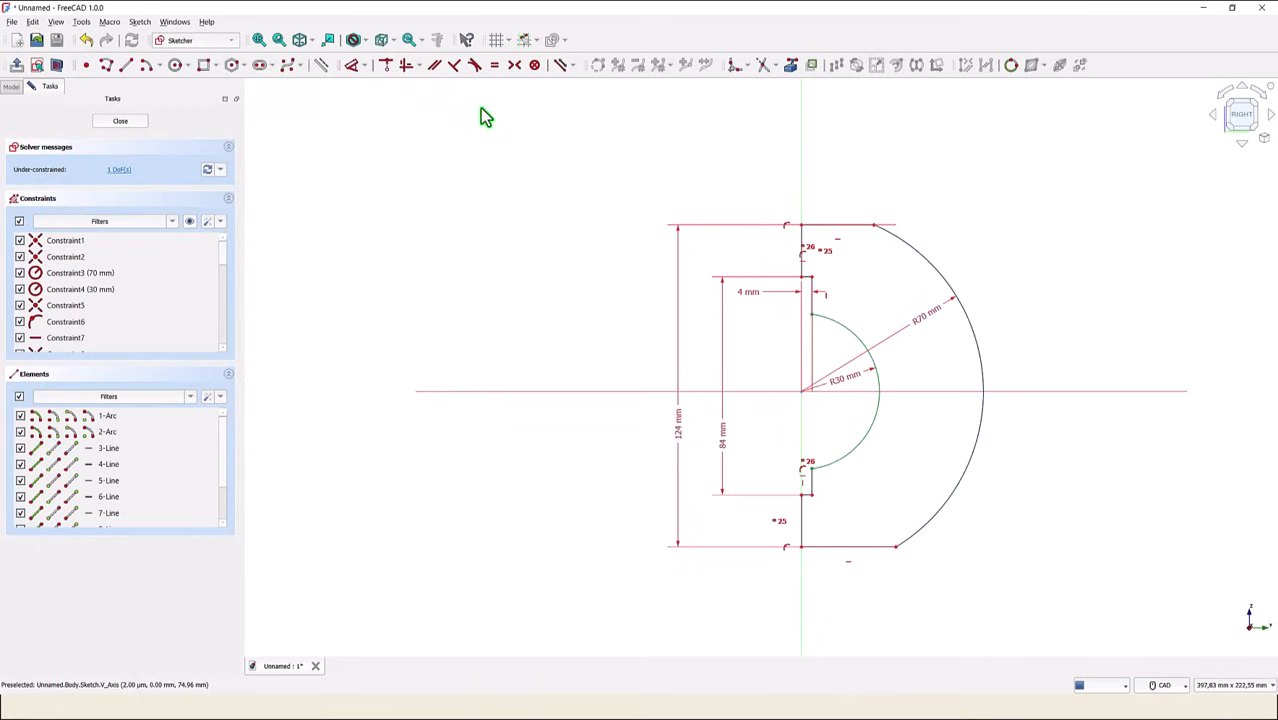
# - Fillet the two corners where the upper and lower horizontal end lines meet the outer arc
pyautogui.click(735, 65)
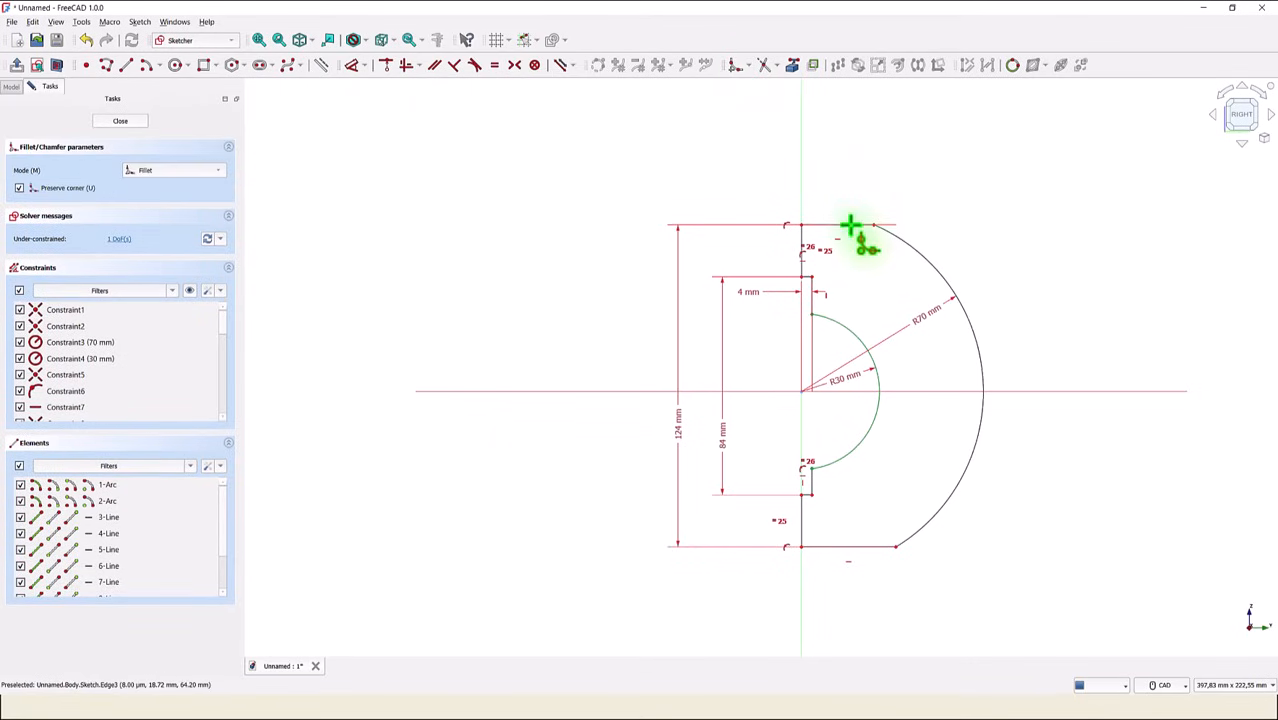
pyautogui.click(862, 225)
pyautogui.click(892, 233)
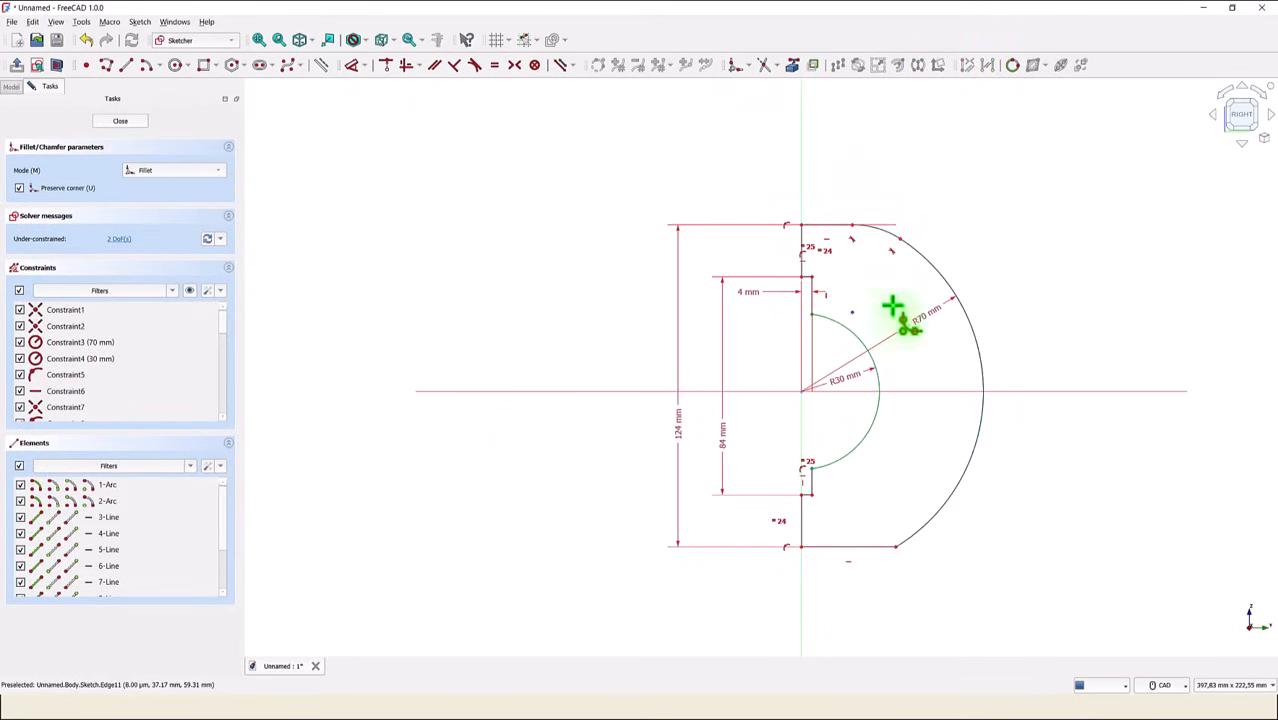
pyautogui.click(864, 546)
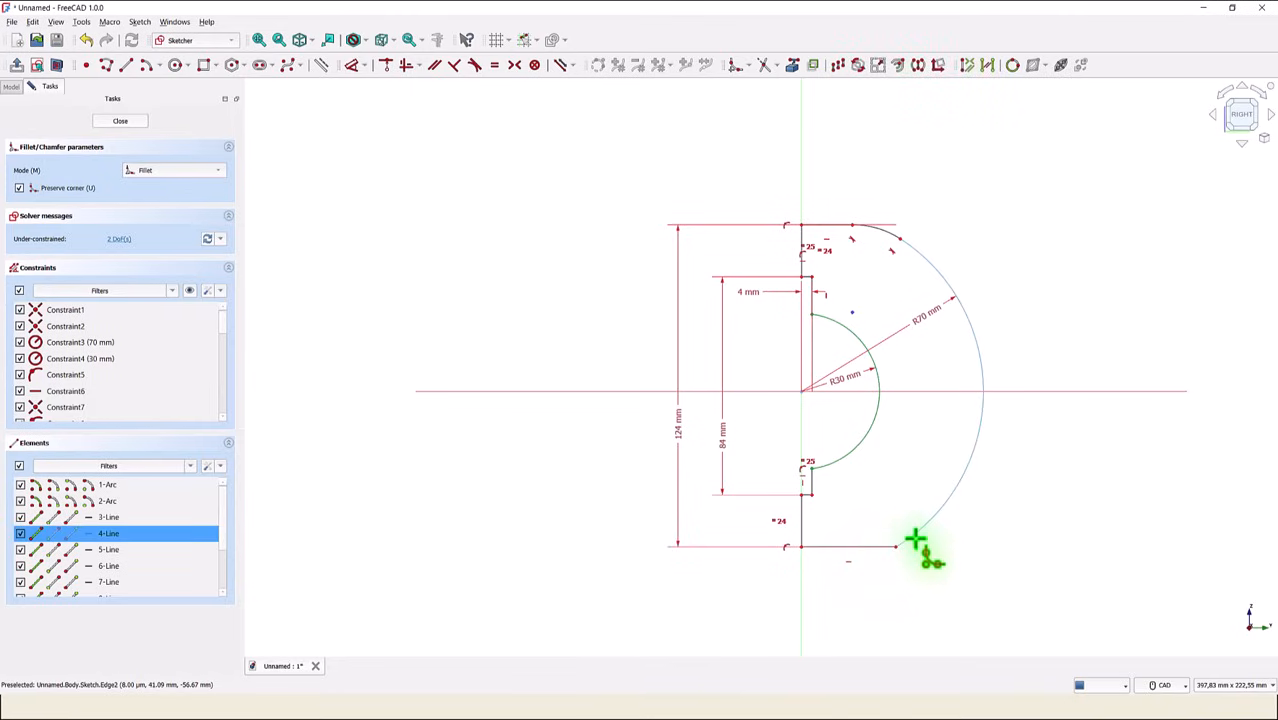
pyautogui.click(915, 530)
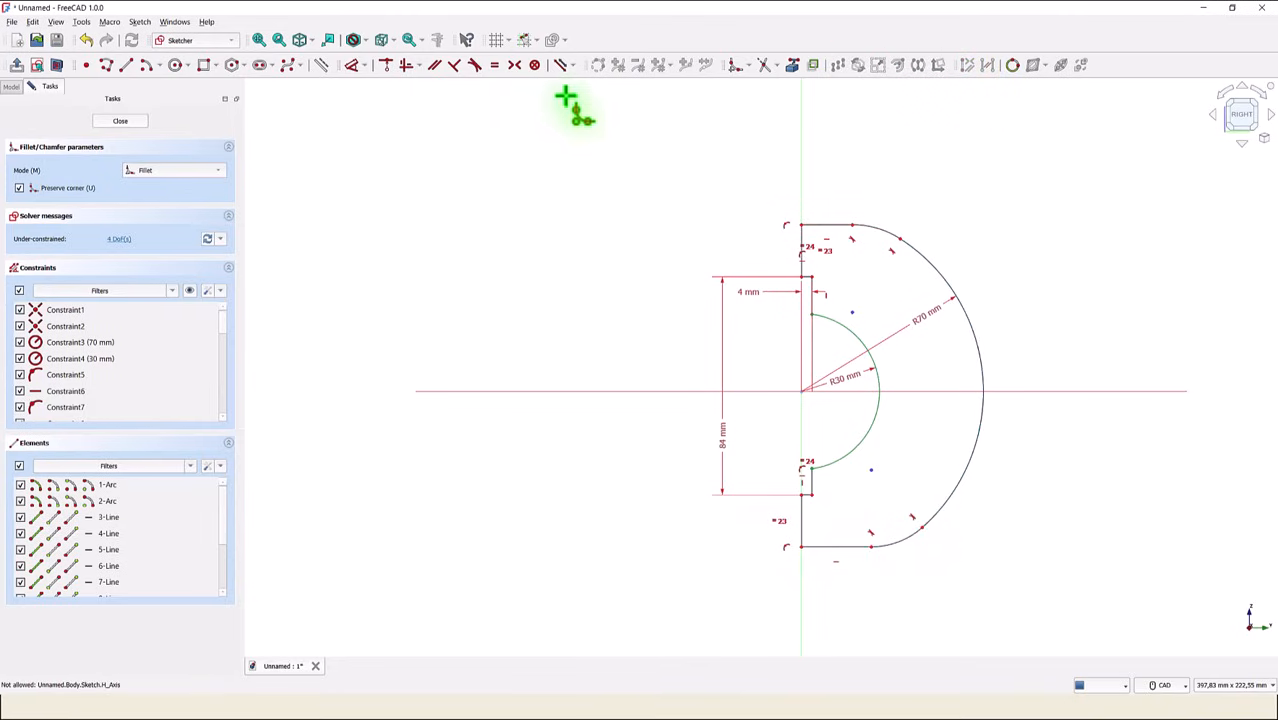
# - Constrain the upper and lower fillet arcs to be equal
pyautogui.click(496, 64)
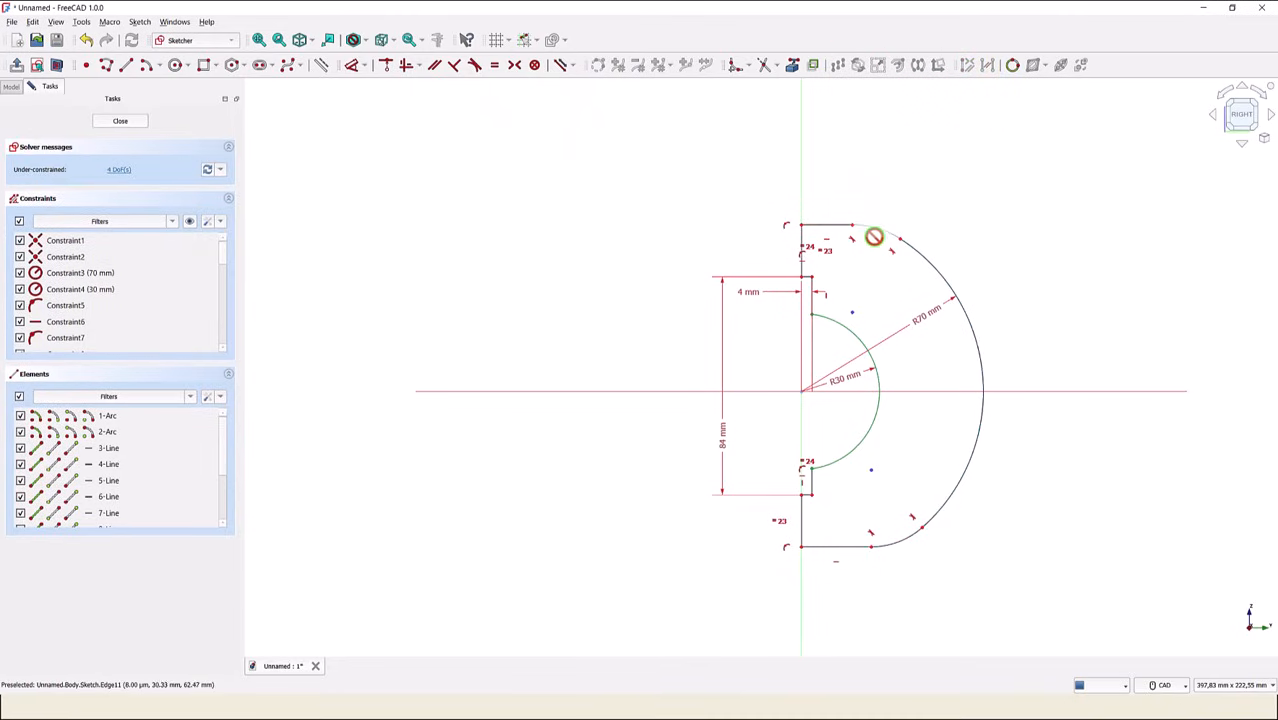
pyautogui.click(874, 231)
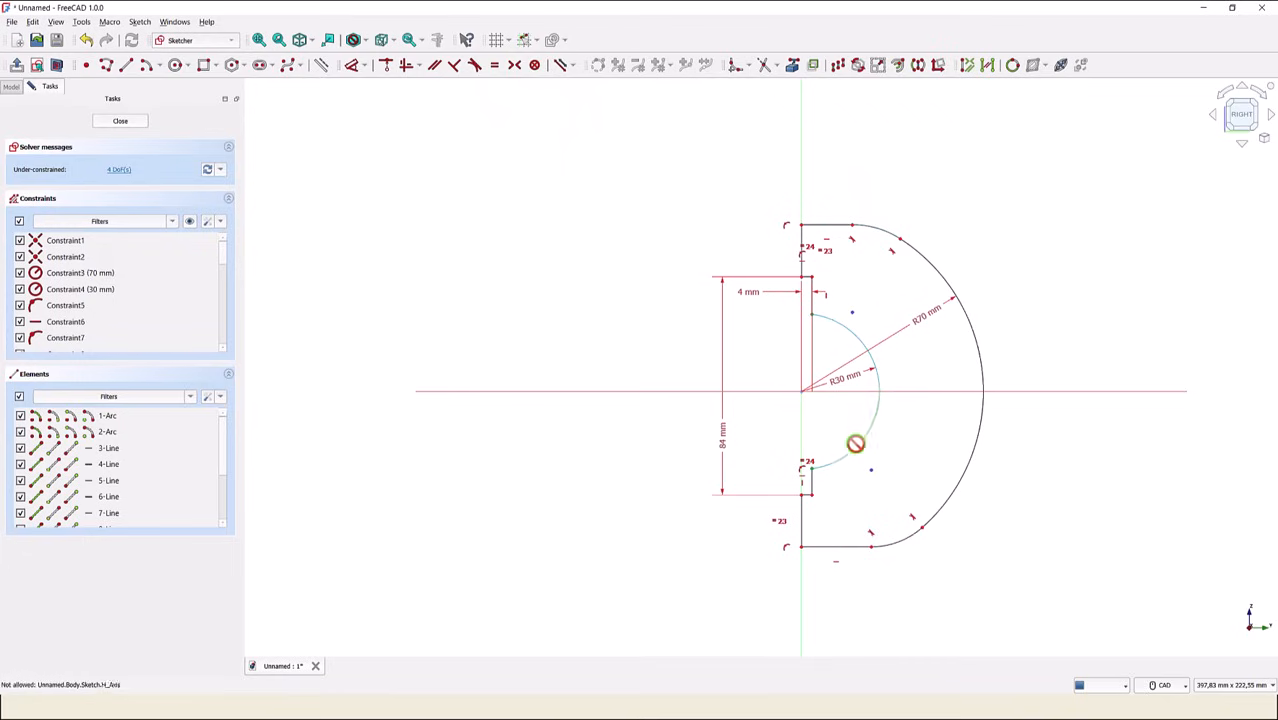
pyautogui.click(887, 539)
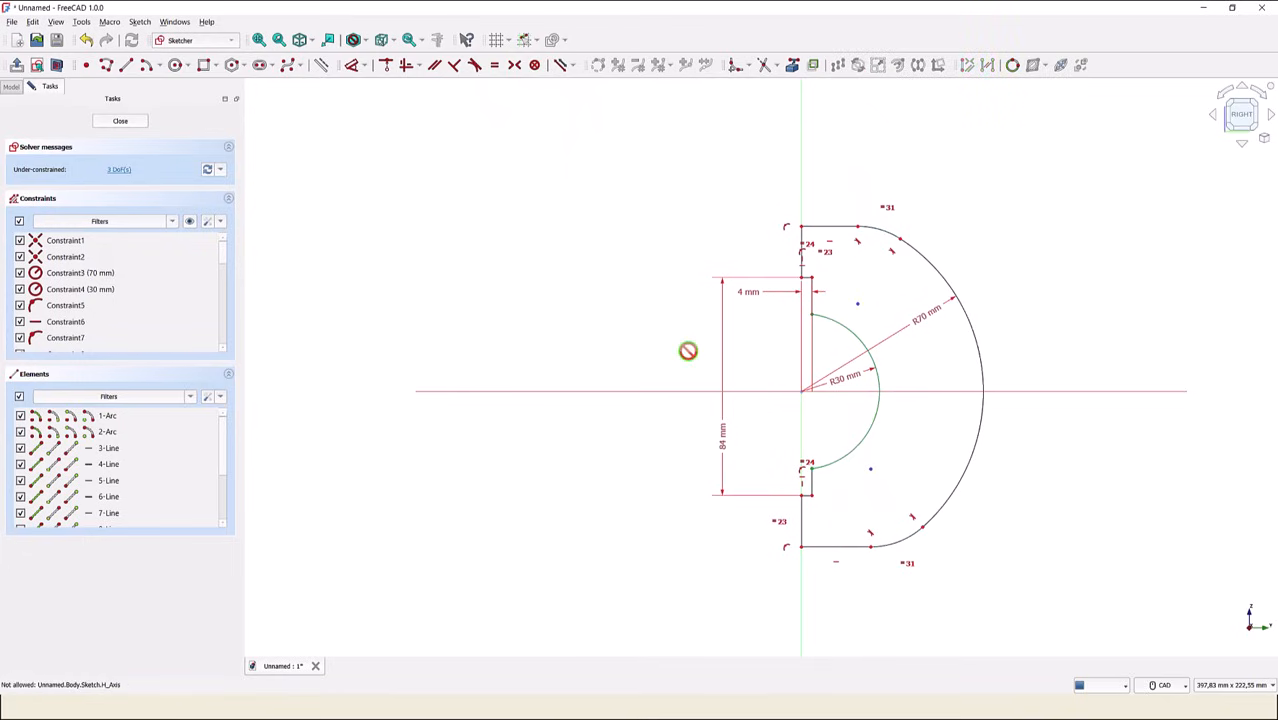
# - Dimension the radius of the upper fillet arc as 15 mm
pyautogui.click(352, 65)
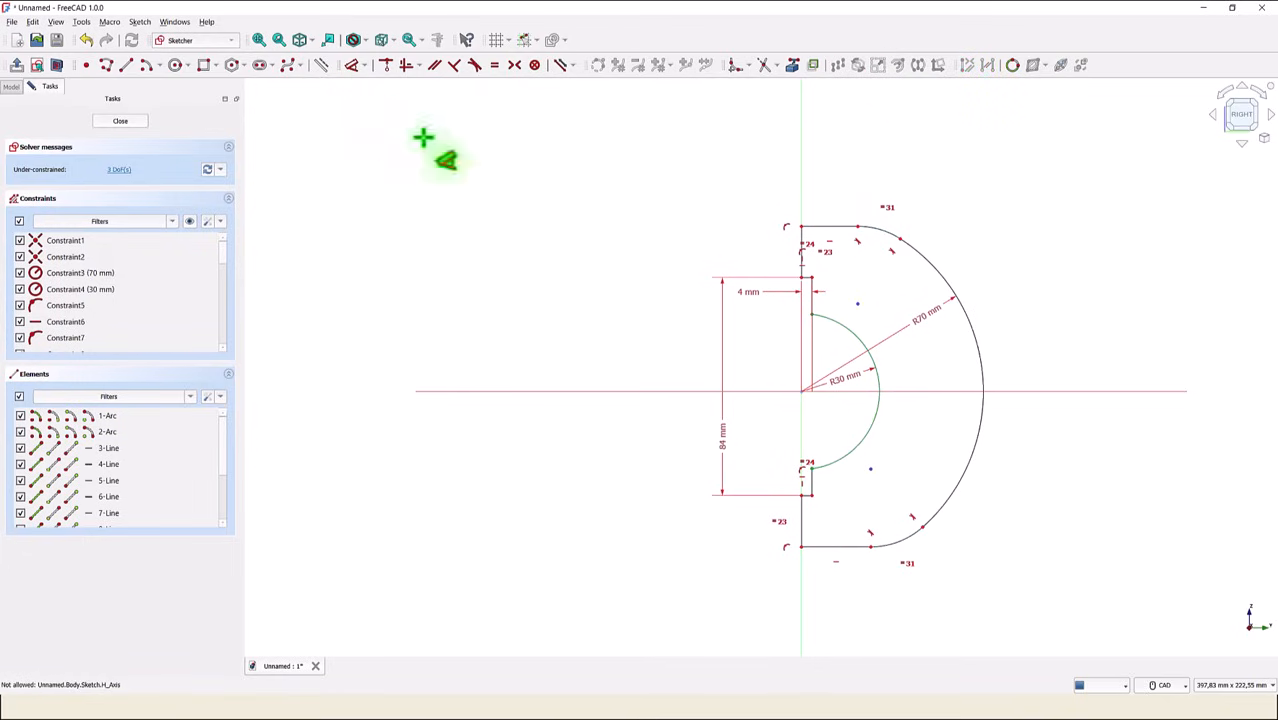
pyautogui.click(889, 232)
pyautogui.moveTo(890, 258); pyautogui.dragTo(876, 270)
pyautogui.click(876, 270)
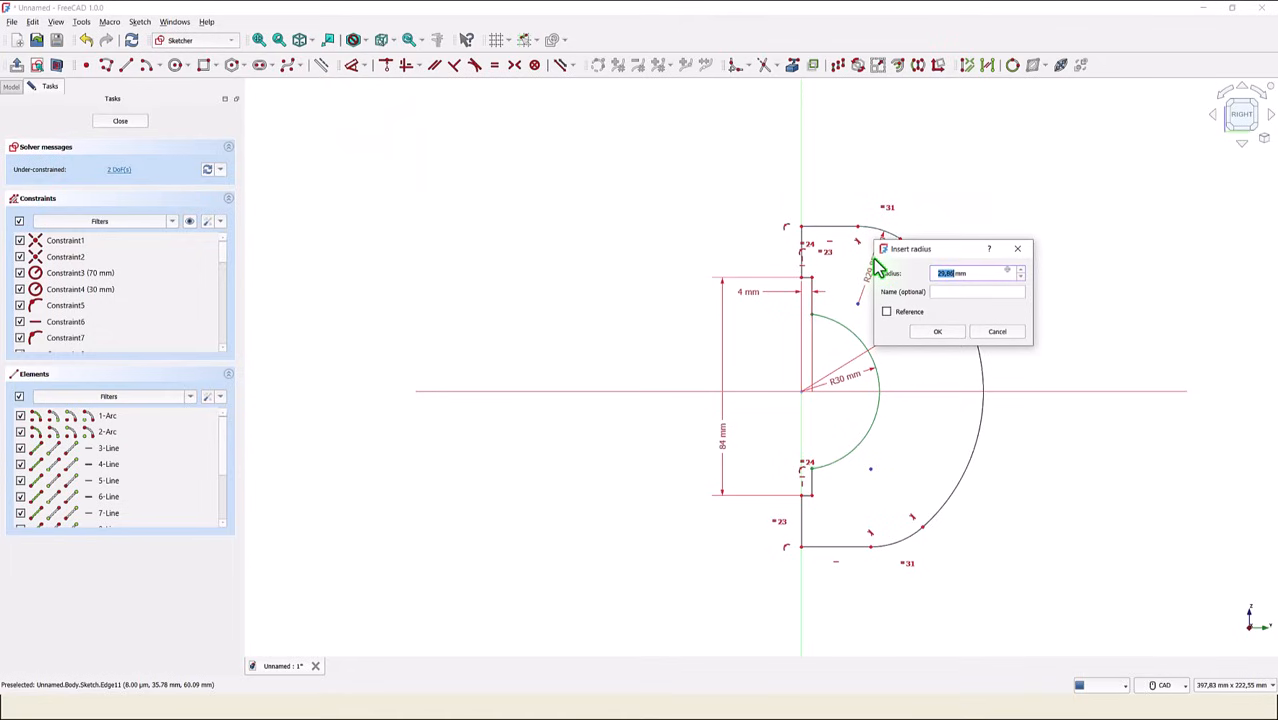
pyautogui.press('Return')
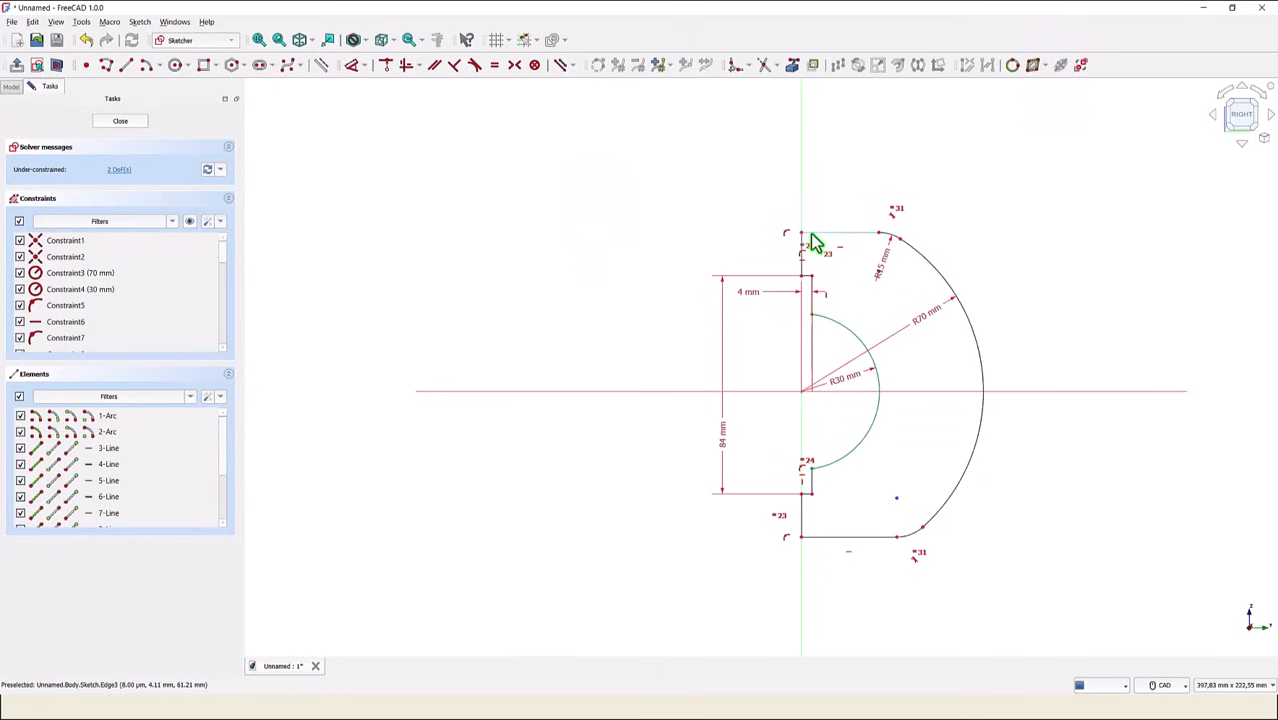
# - Move the upper horizontal end line slightly upward and dimension its vertical distance to the lower end line as 124 mm
pyautogui.moveTo(813, 243)
pyautogui.mouseDown()
pyautogui.moveTo(836, 211)
pyautogui.moveTo(830, 243)
pyautogui.moveTo(836, 204)
pyautogui.mouseUp()
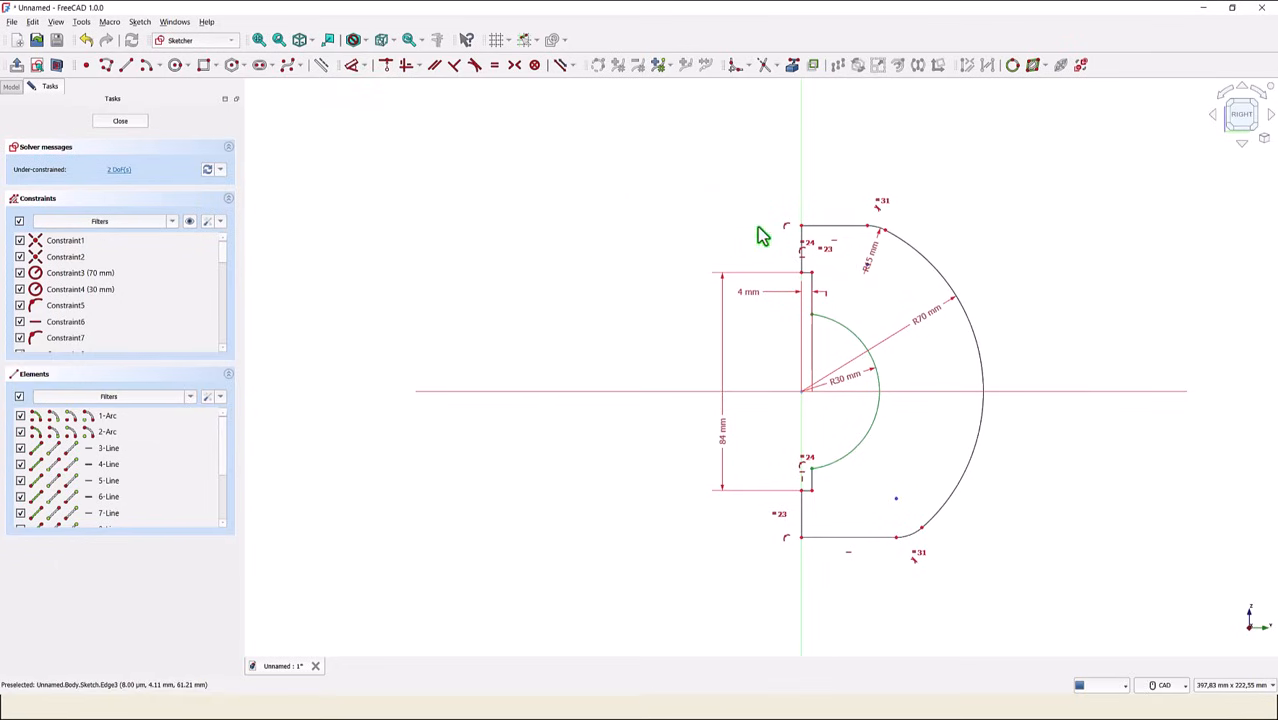
pyautogui.click(818, 227)
pyautogui.click(840, 540)
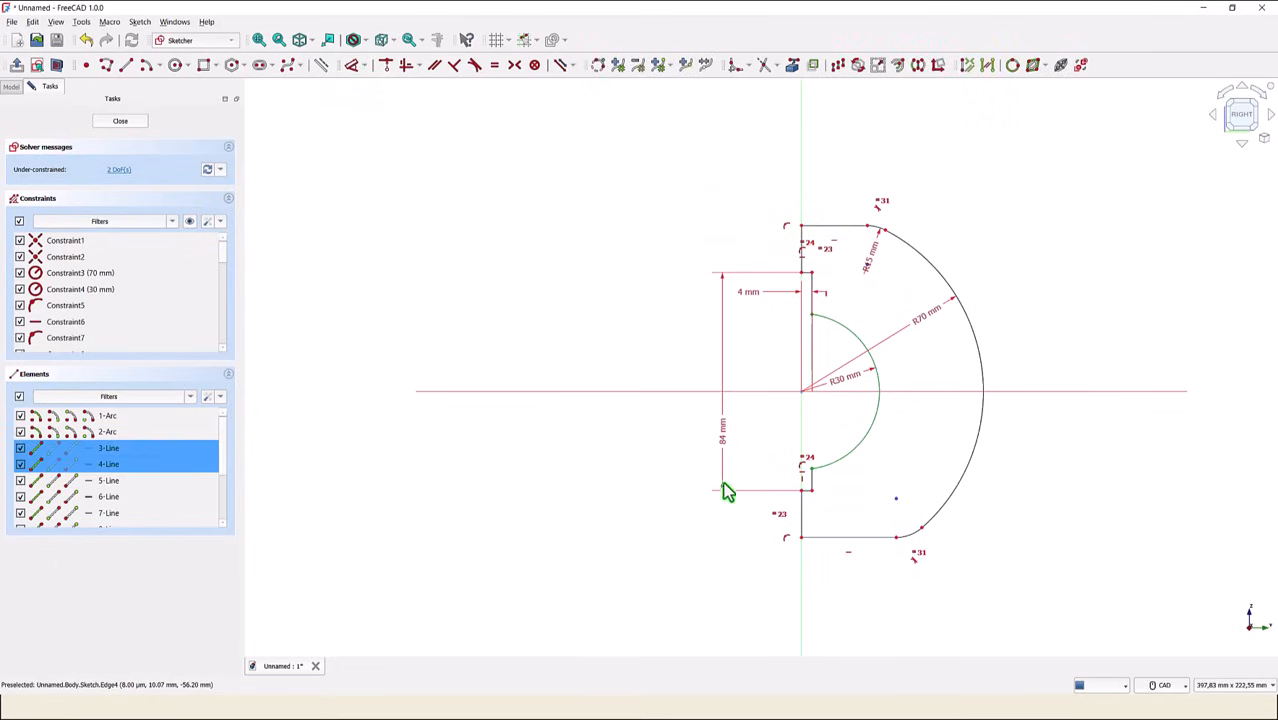
pyautogui.click(355, 68)
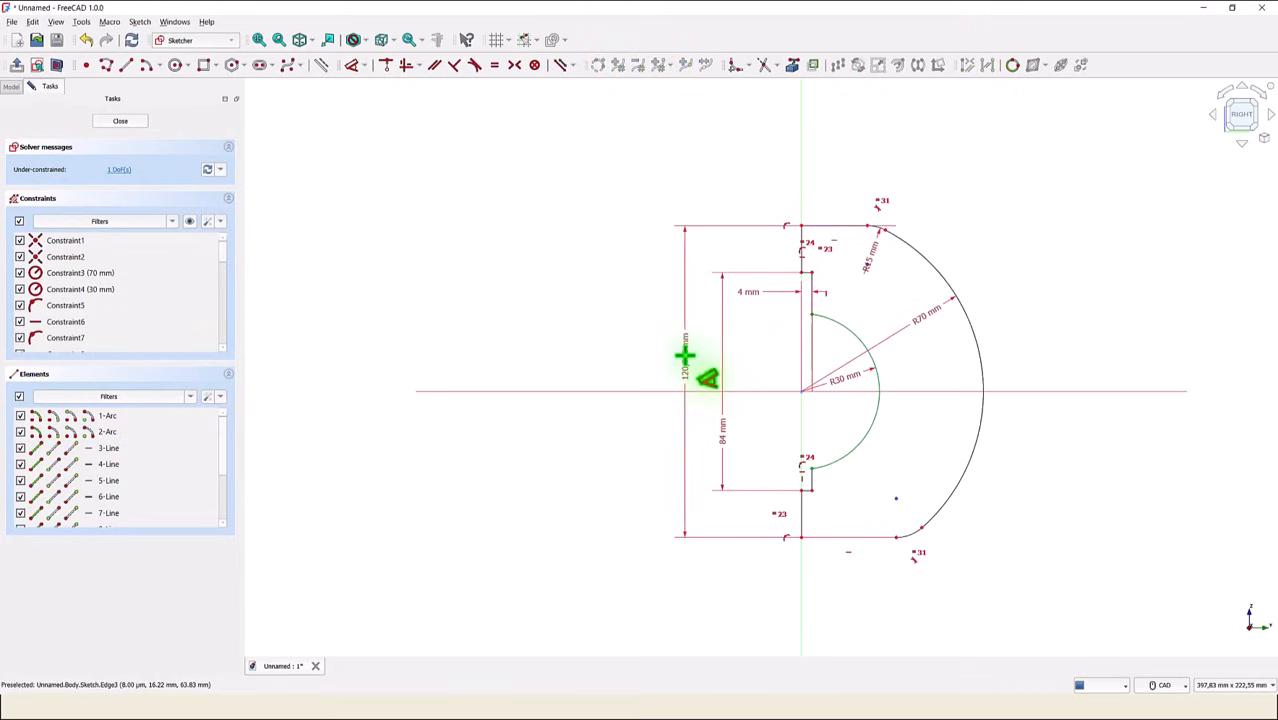
pyautogui.click(684, 355)
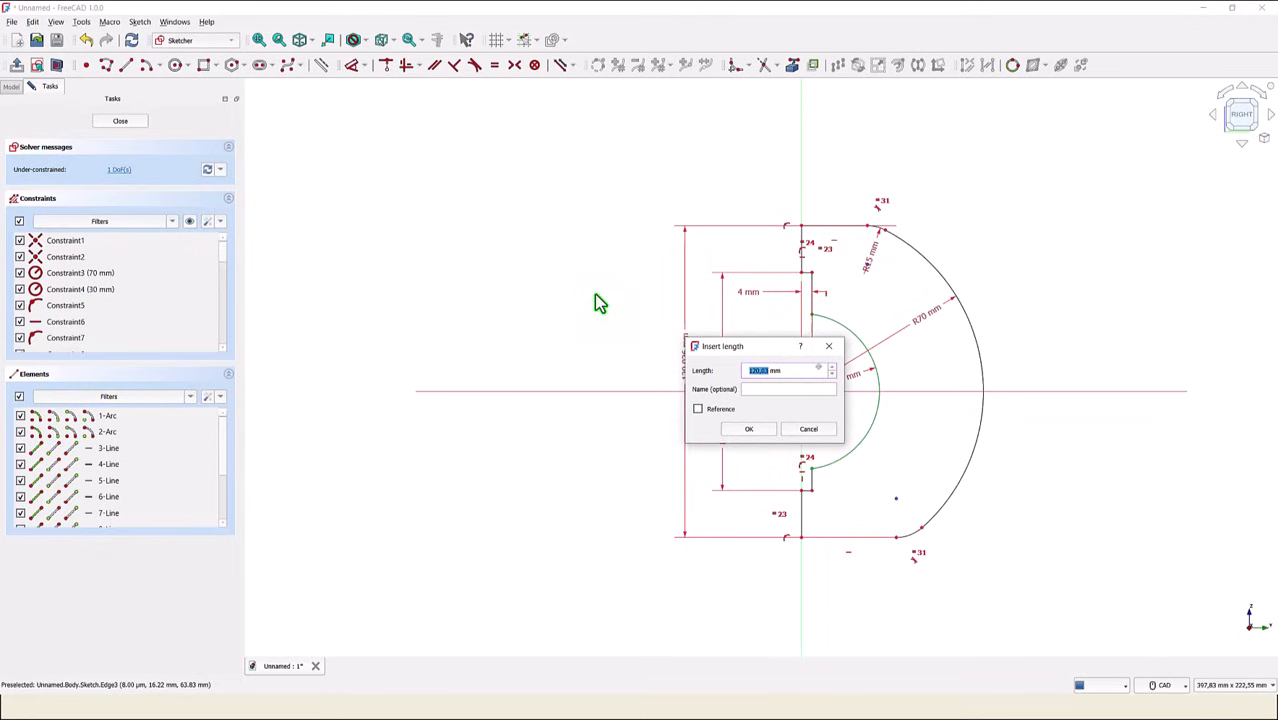
pyautogui.write('124')
pyautogui.press('Return')
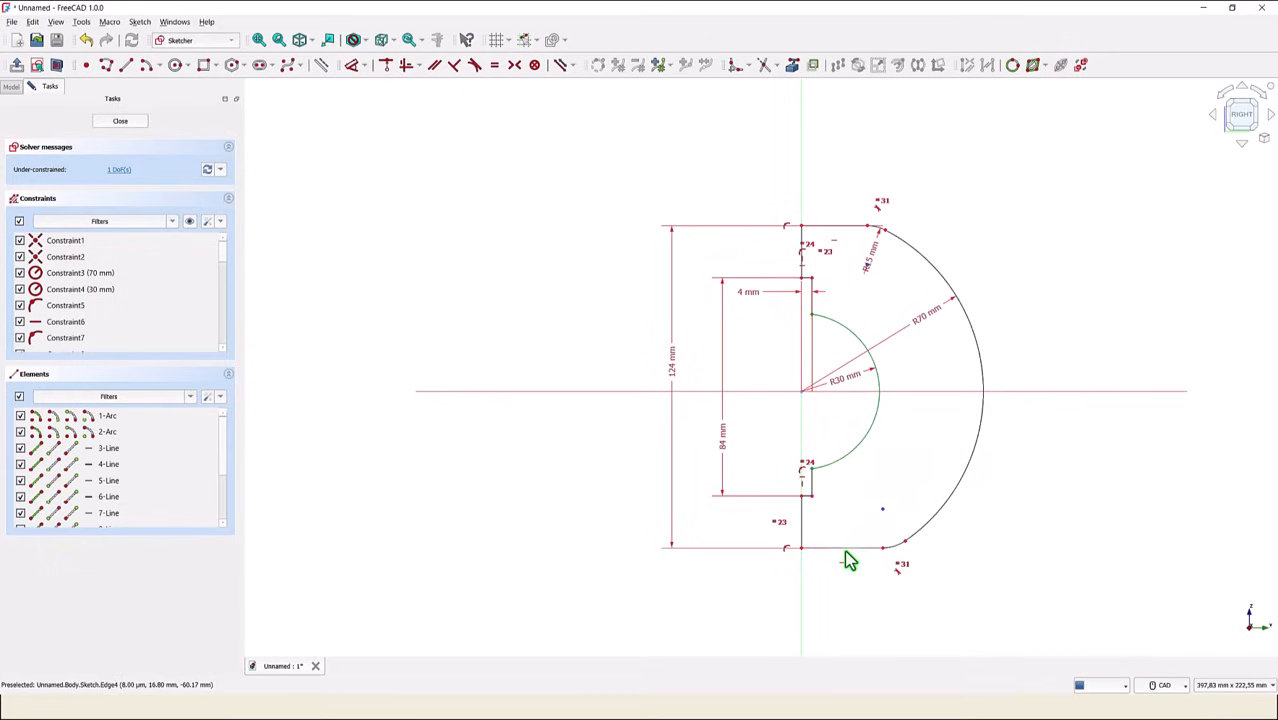
# - Shift the lower horizontal end line, and constrain the upper and lower end lines to equal length
pyautogui.moveTo(845, 556)
pyautogui.mouseDown()
pyautogui.moveTo(847, 584)
pyautogui.moveTo(858, 545)
pyautogui.mouseUp()
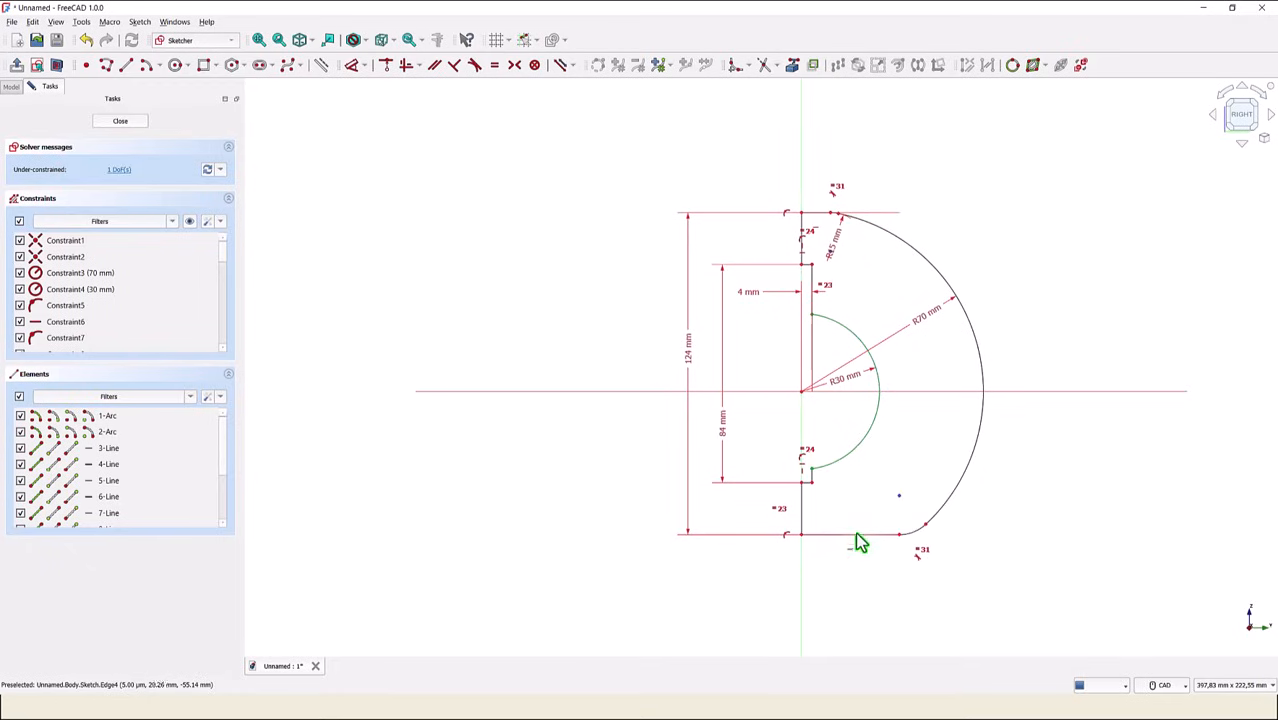
pyautogui.click(494, 65)
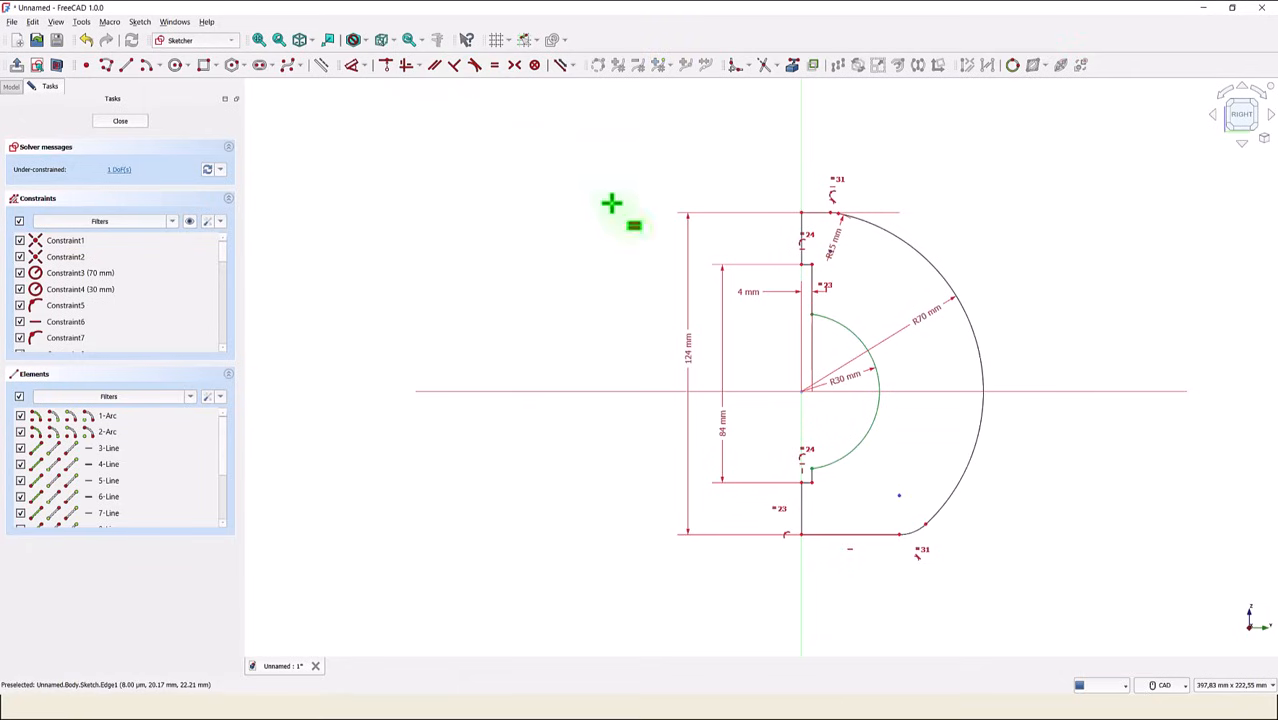
pyautogui.click(816, 213)
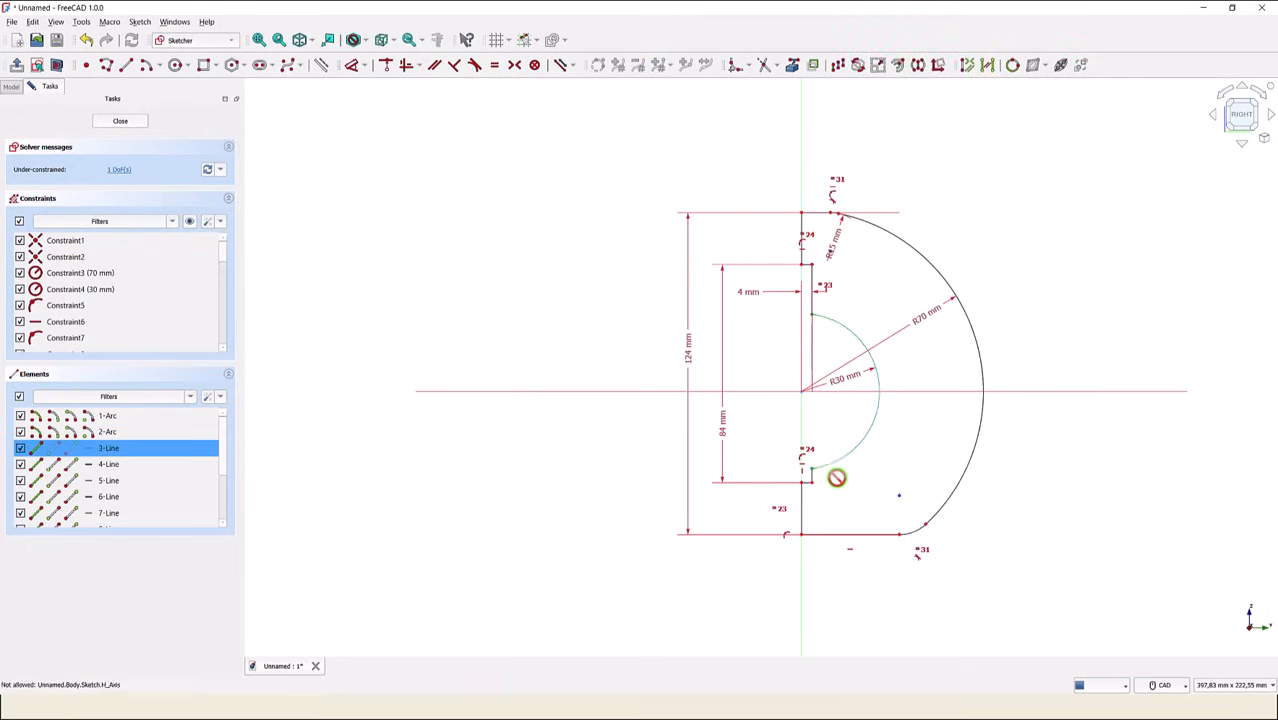
pyautogui.click(845, 535)
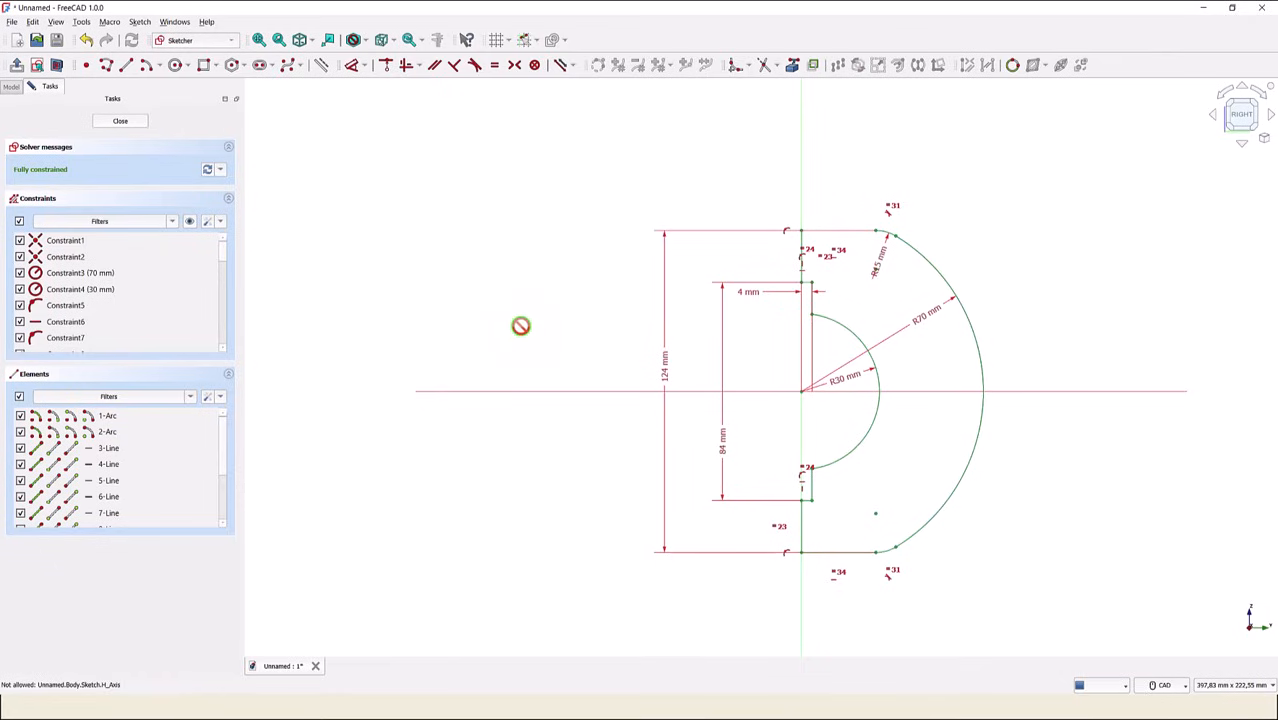
# - Draw a rectangle 180 mm wide and 20 mm high below the arc profile, extending across the vertical axis
pyautogui.click(258, 42)
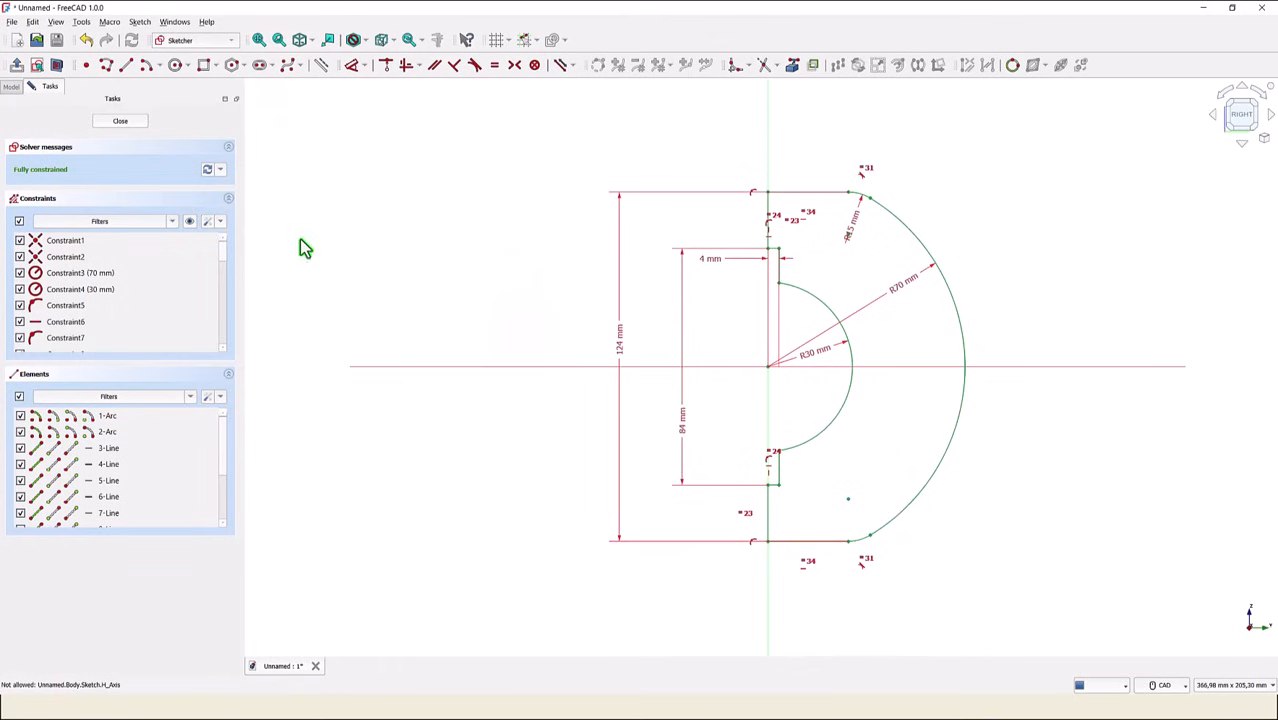
pyautogui.click(205, 68)
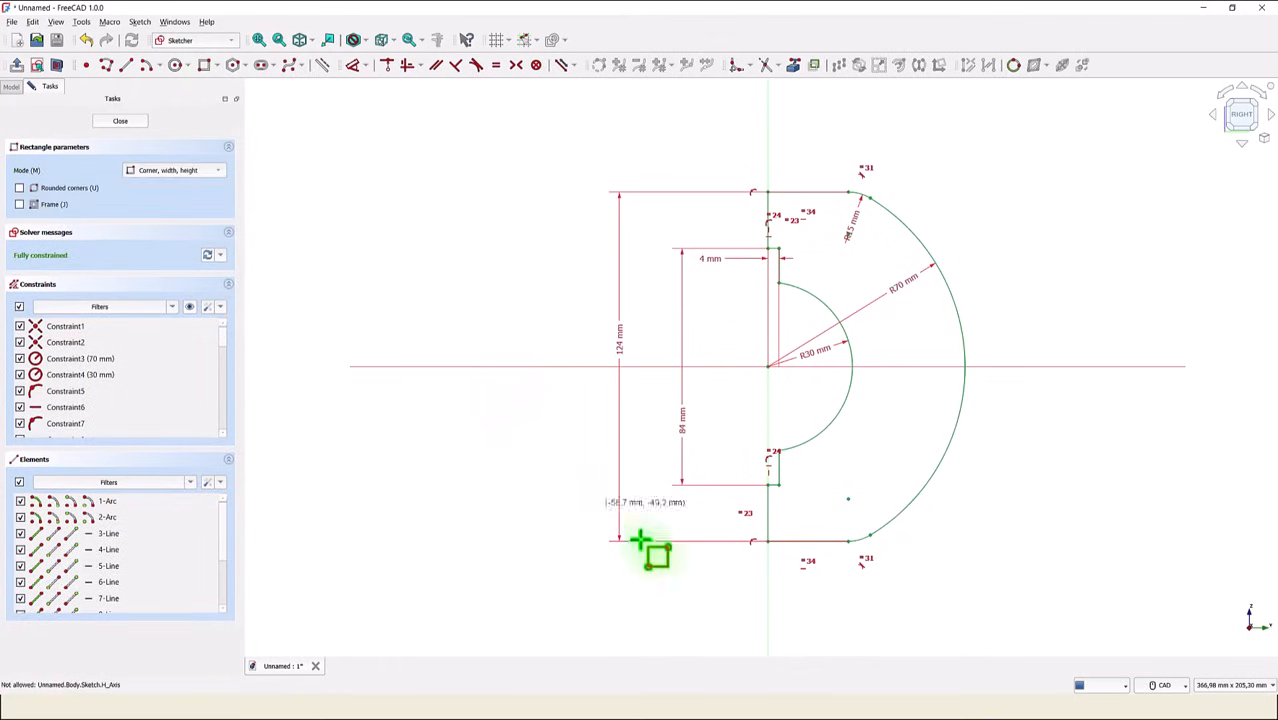
pyautogui.click(665, 594)
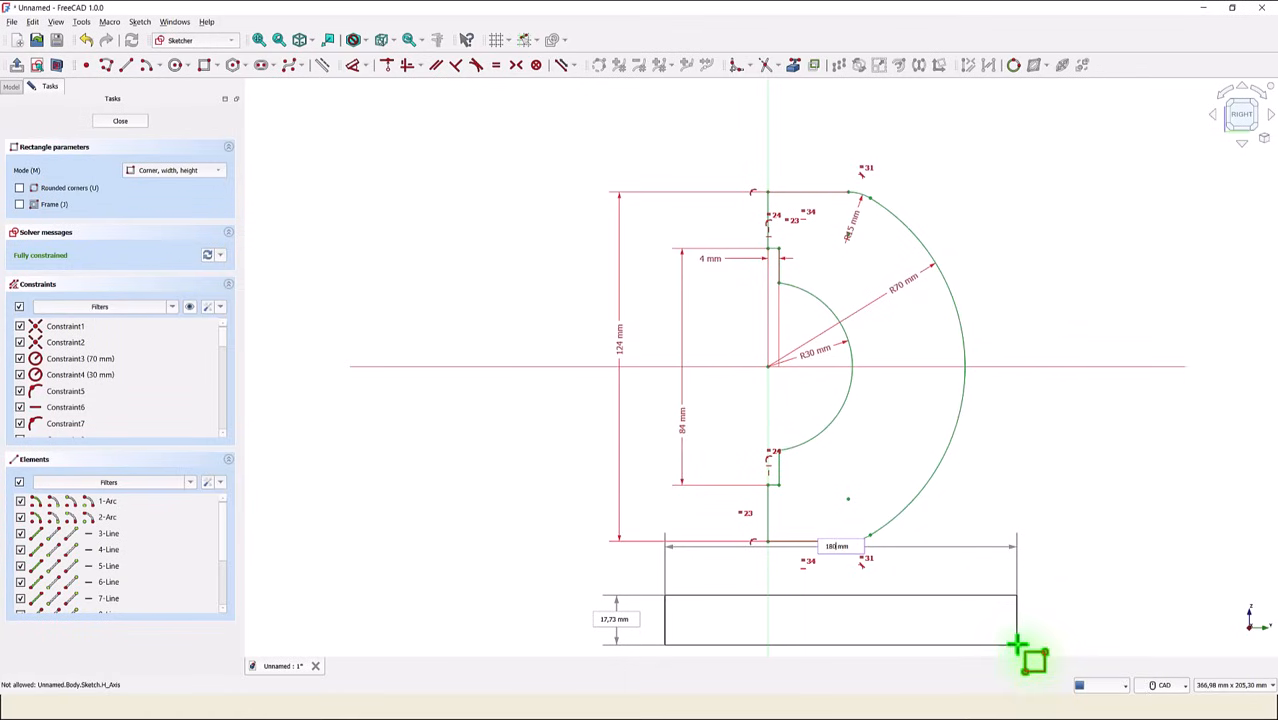
pyautogui.press('Return')
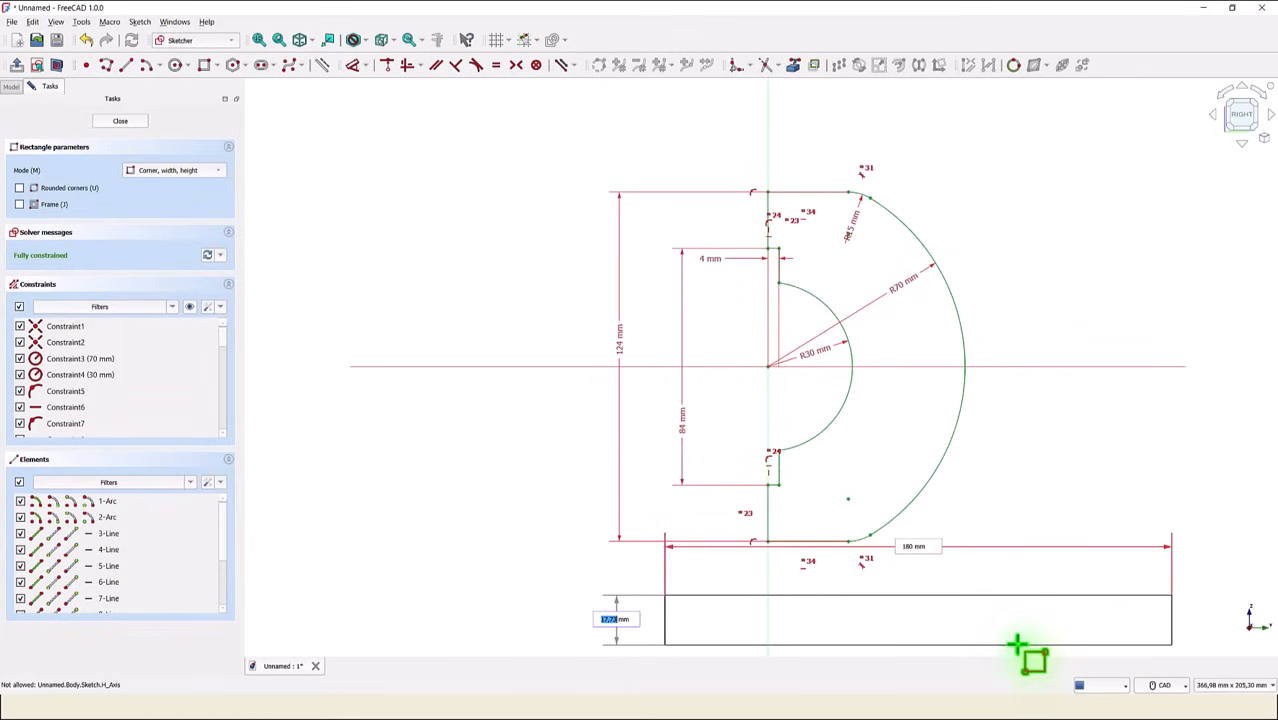
pyautogui.press('Return')
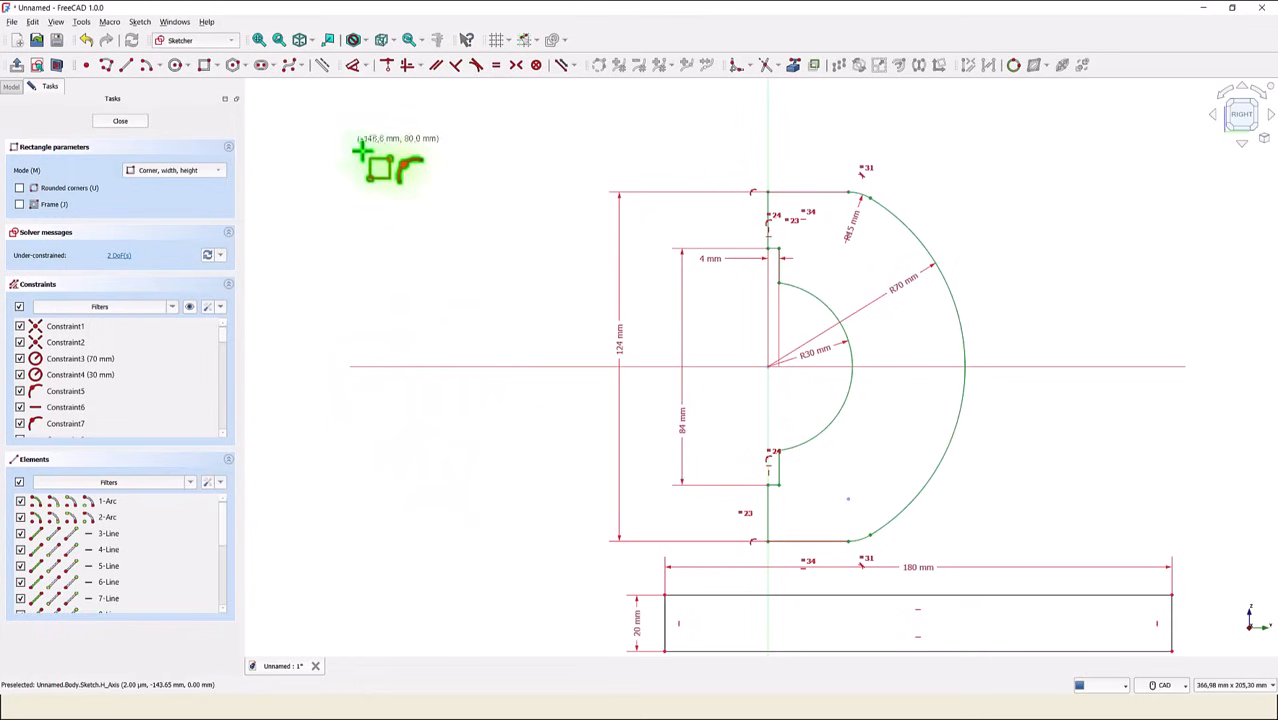
# - Dimension the rectangle's upper left corner 30 mm horizontally from the vertical axis
pyautogui.click(352, 67)
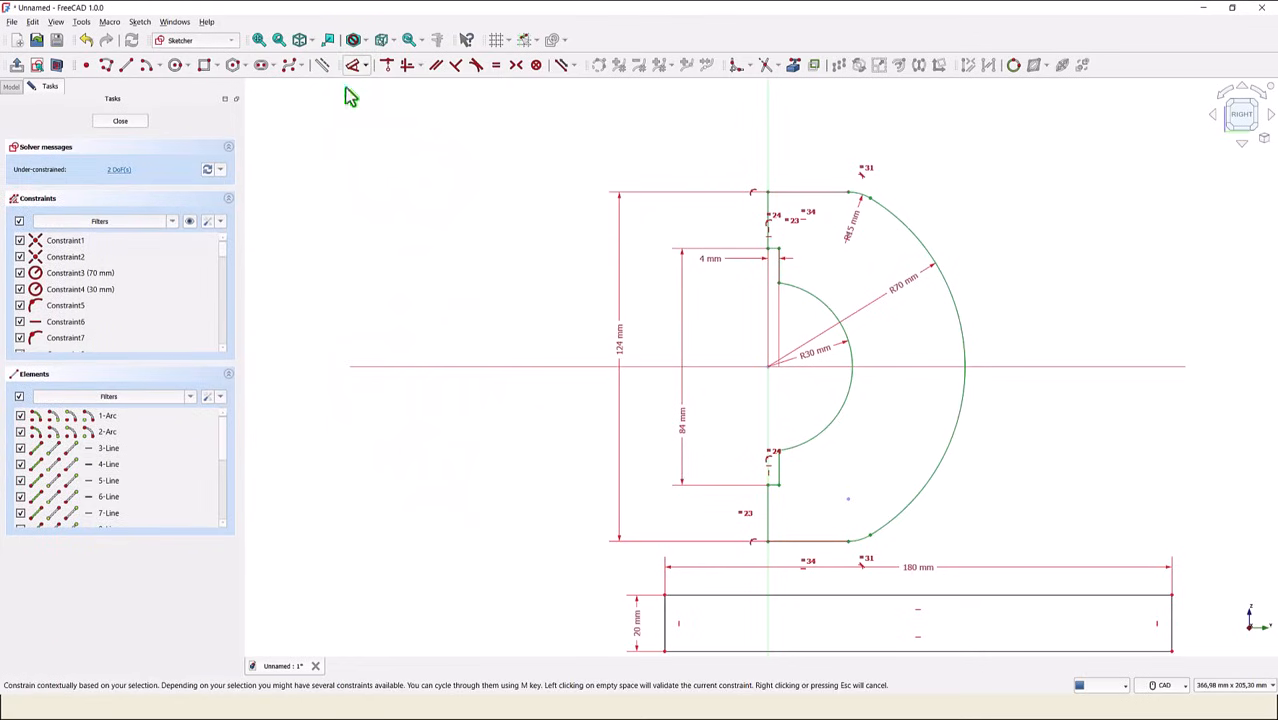
pyautogui.click(664, 594)
pyautogui.click(728, 640)
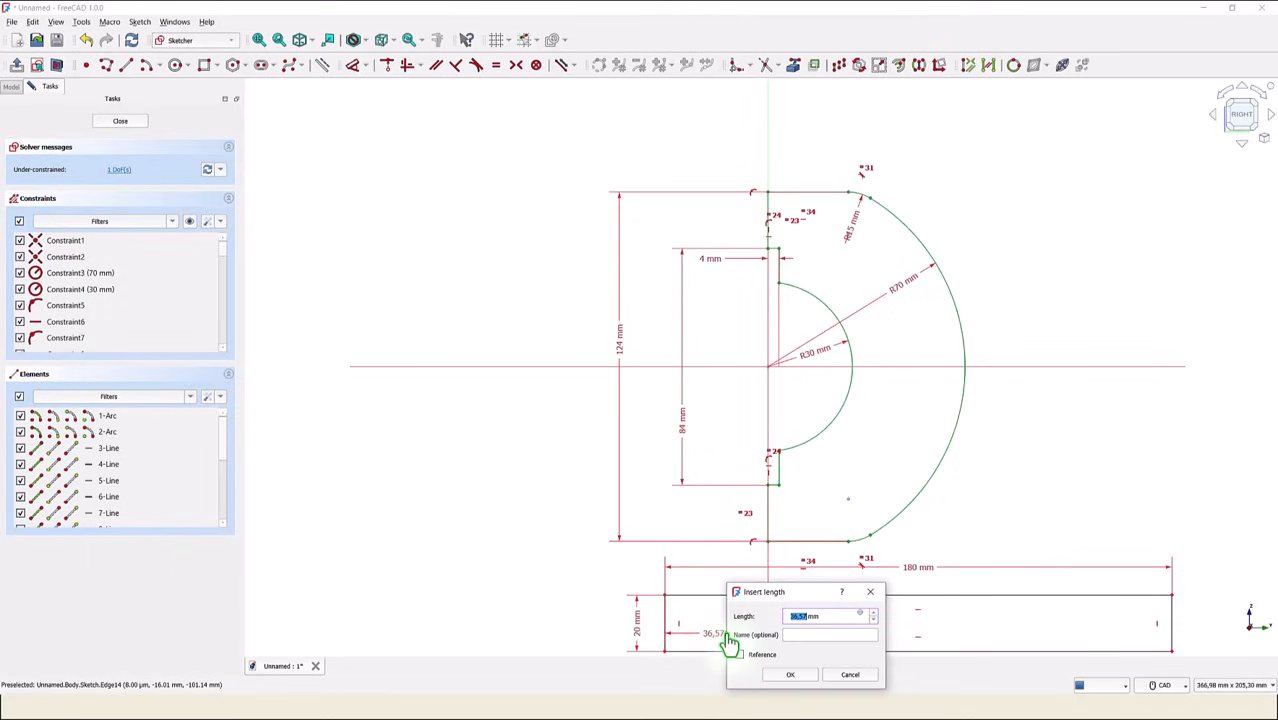
pyautogui.press('Return')
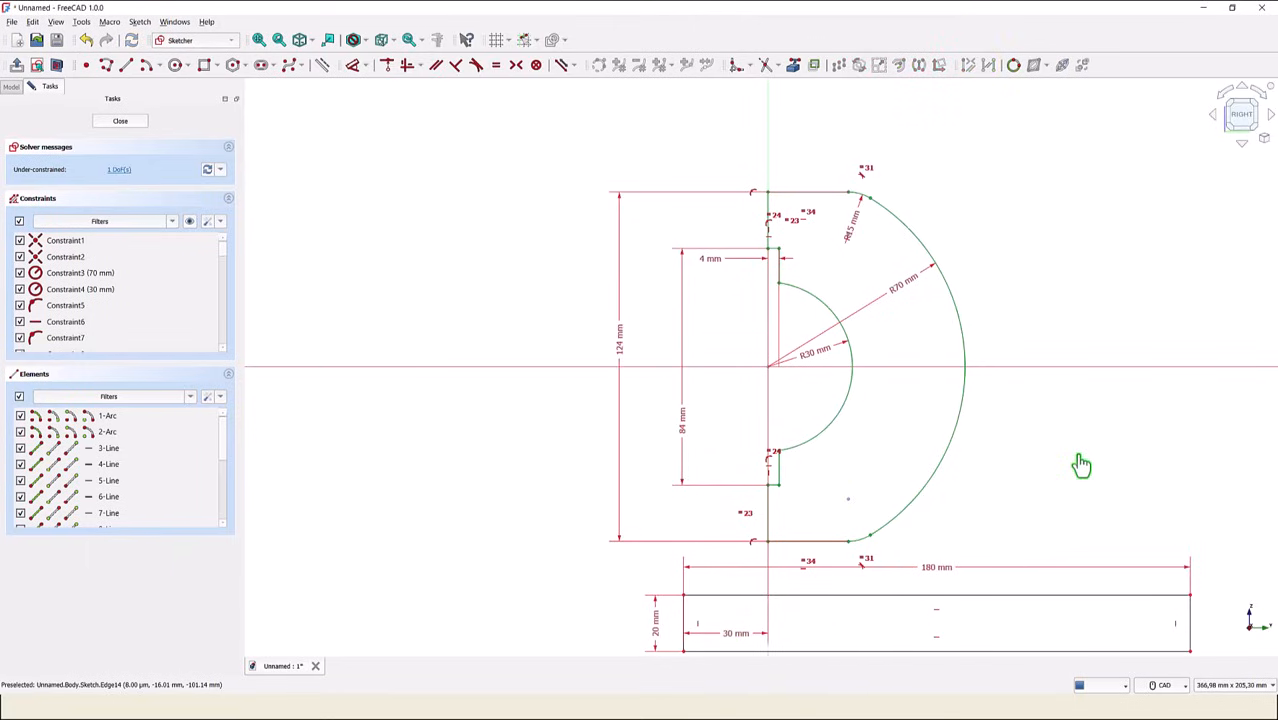
# - Dimension the rectangle's lower left corner 102 mm vertically from the horizontal axis
pyautogui.click(684, 660)
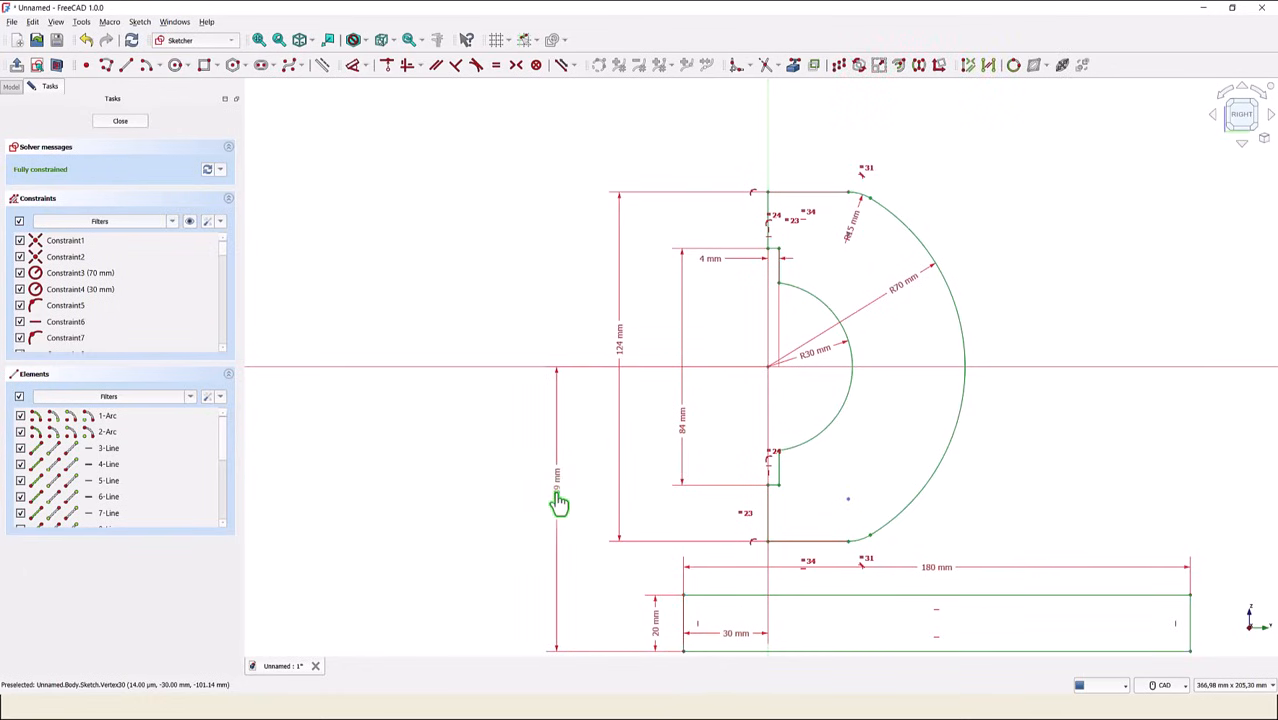
pyautogui.click(559, 502)
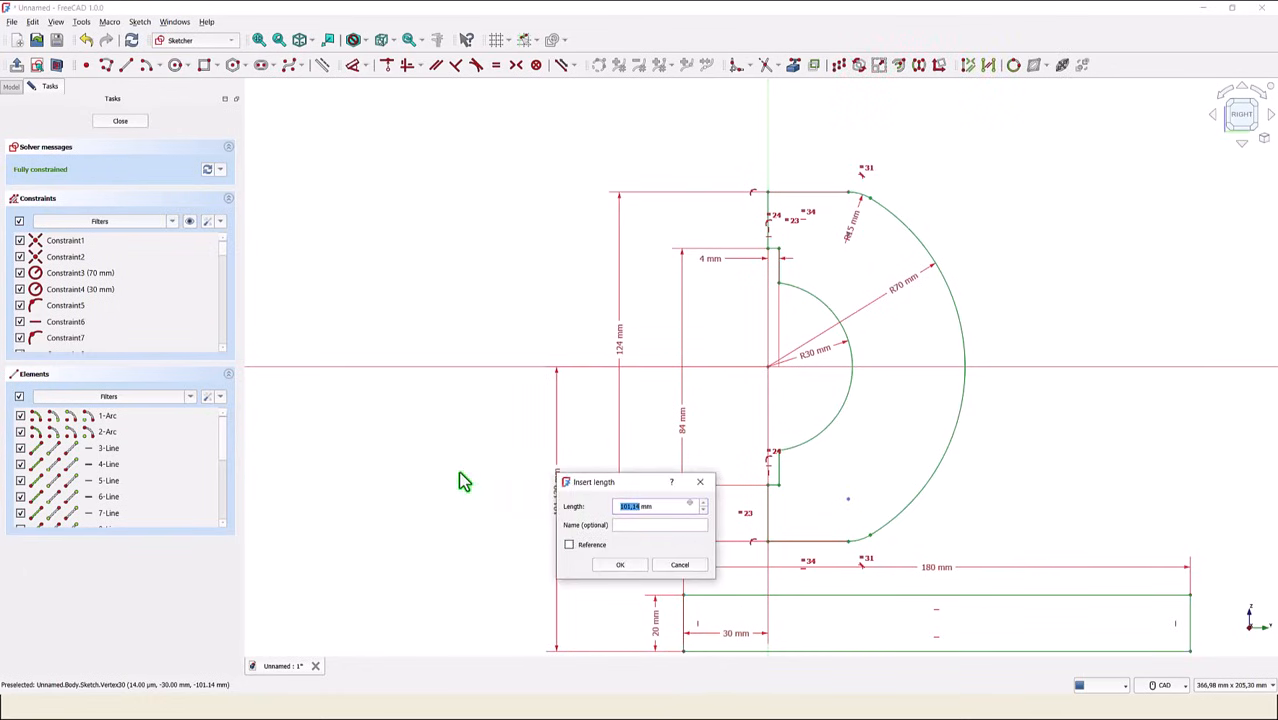
pyautogui.write('102')
pyautogui.press('Return')
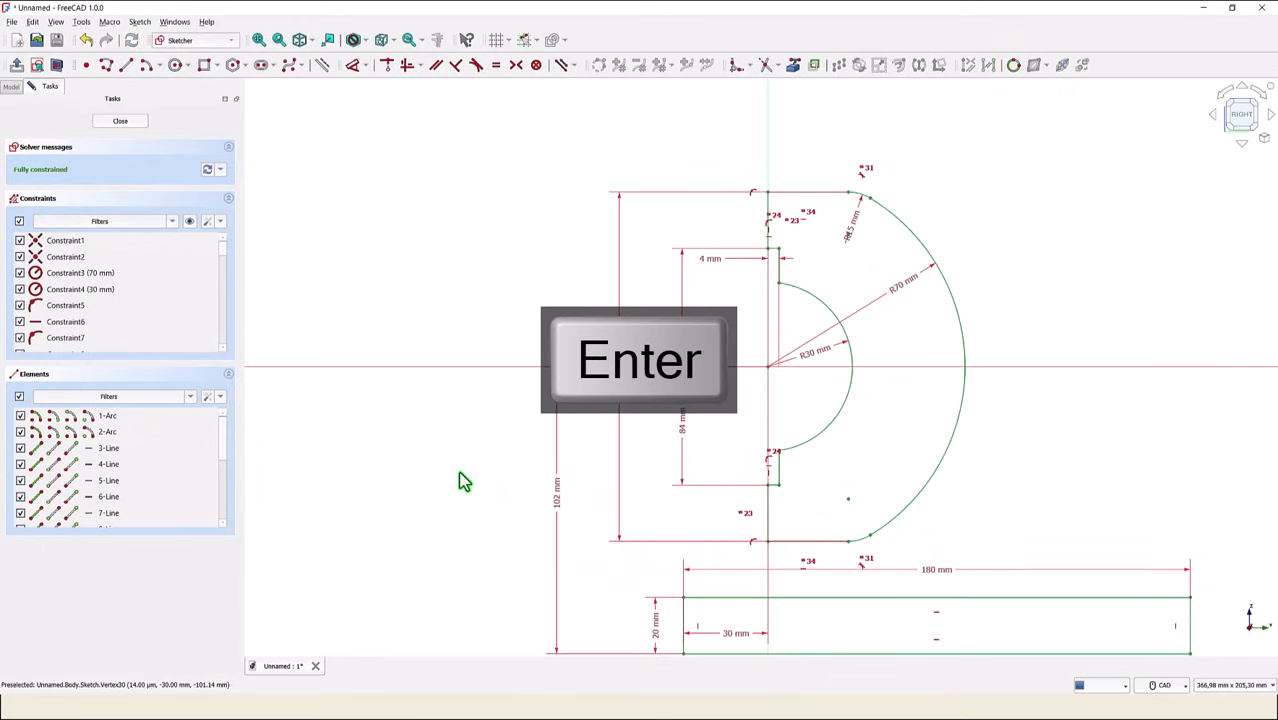
# - Draw two vertical lines about 10 mm apart from the arc profile's lower end line to the rectangle's top edge
pyautogui.click(258, 42)
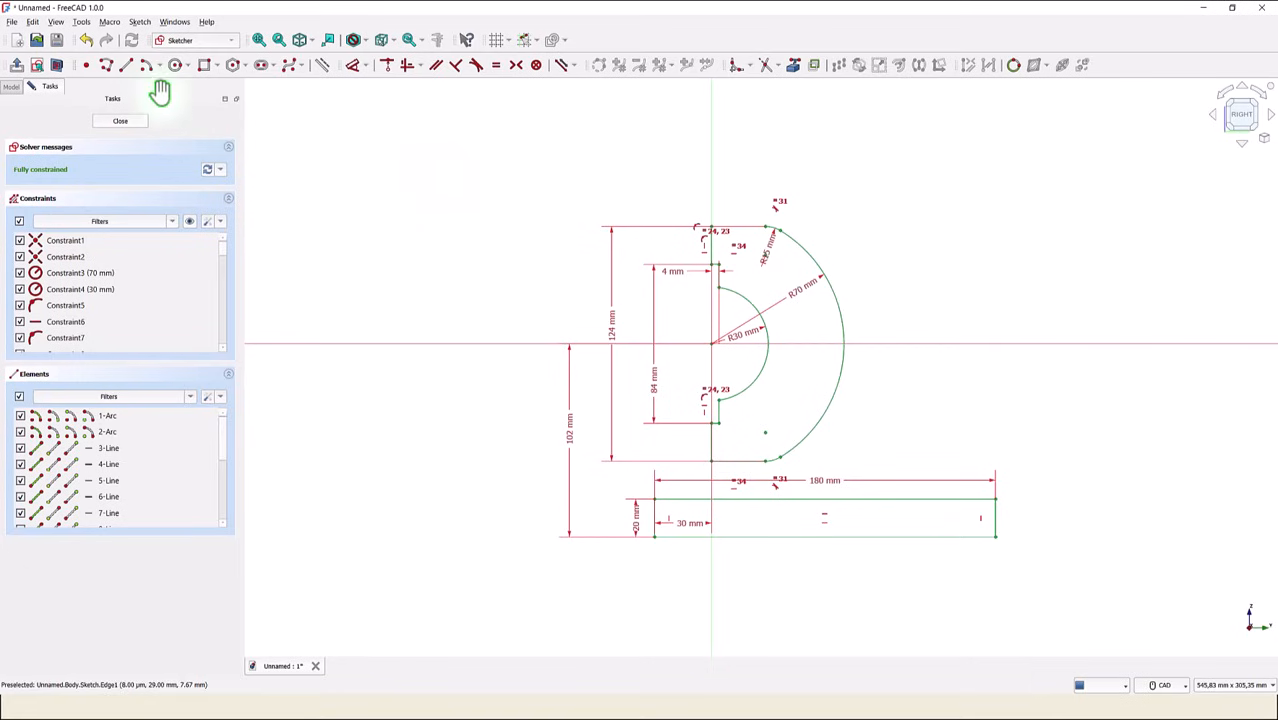
pyautogui.click(128, 66)
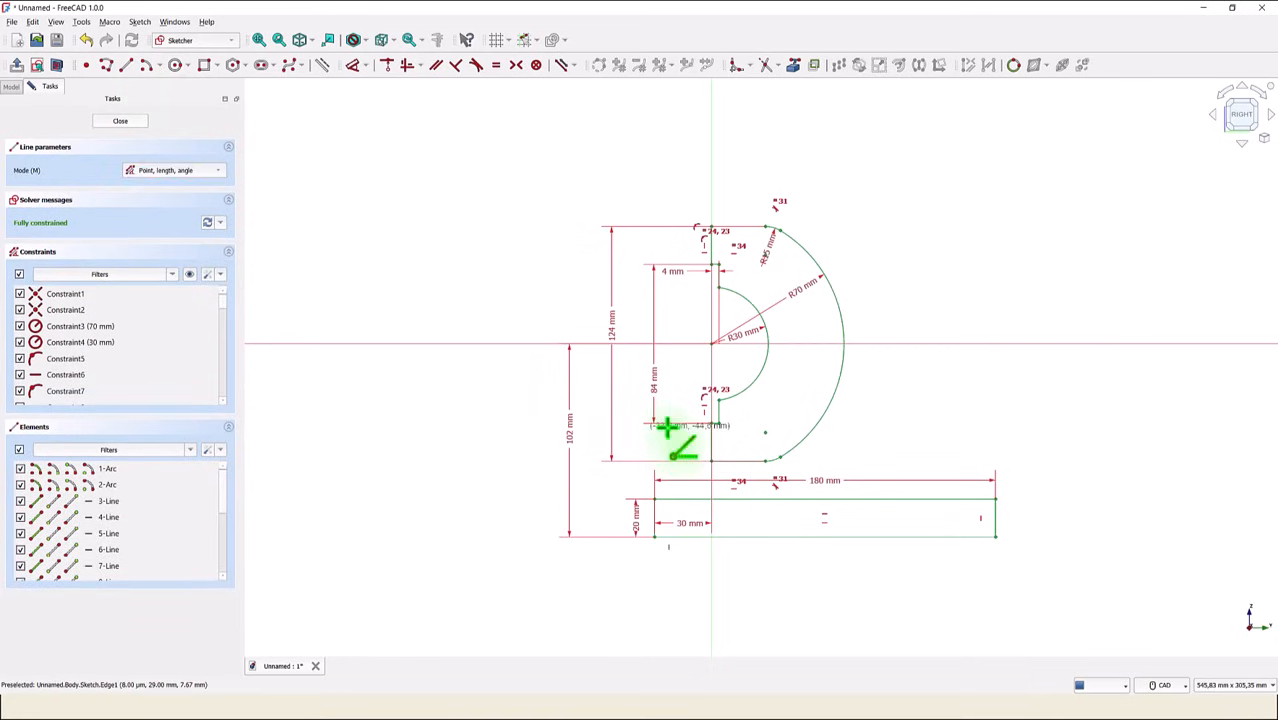
pyautogui.scroll(1, 728, 462)
pyautogui.click(723, 460)
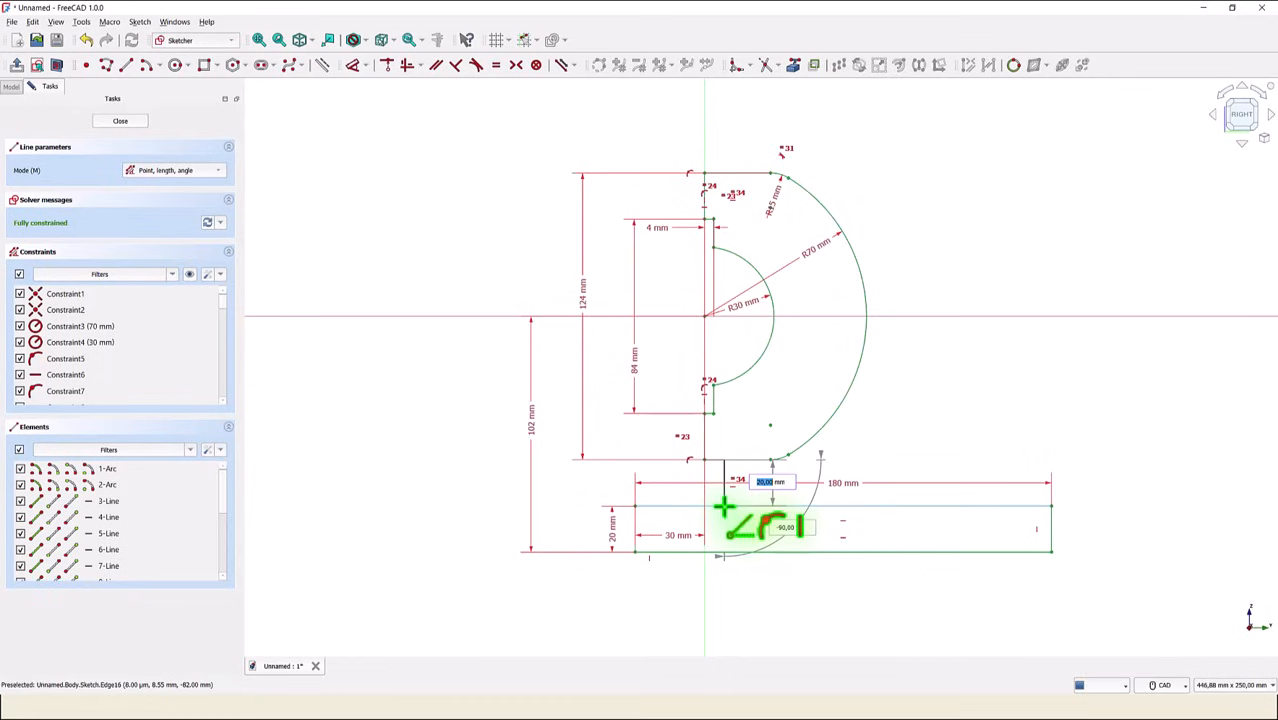
pyautogui.click(723, 506)
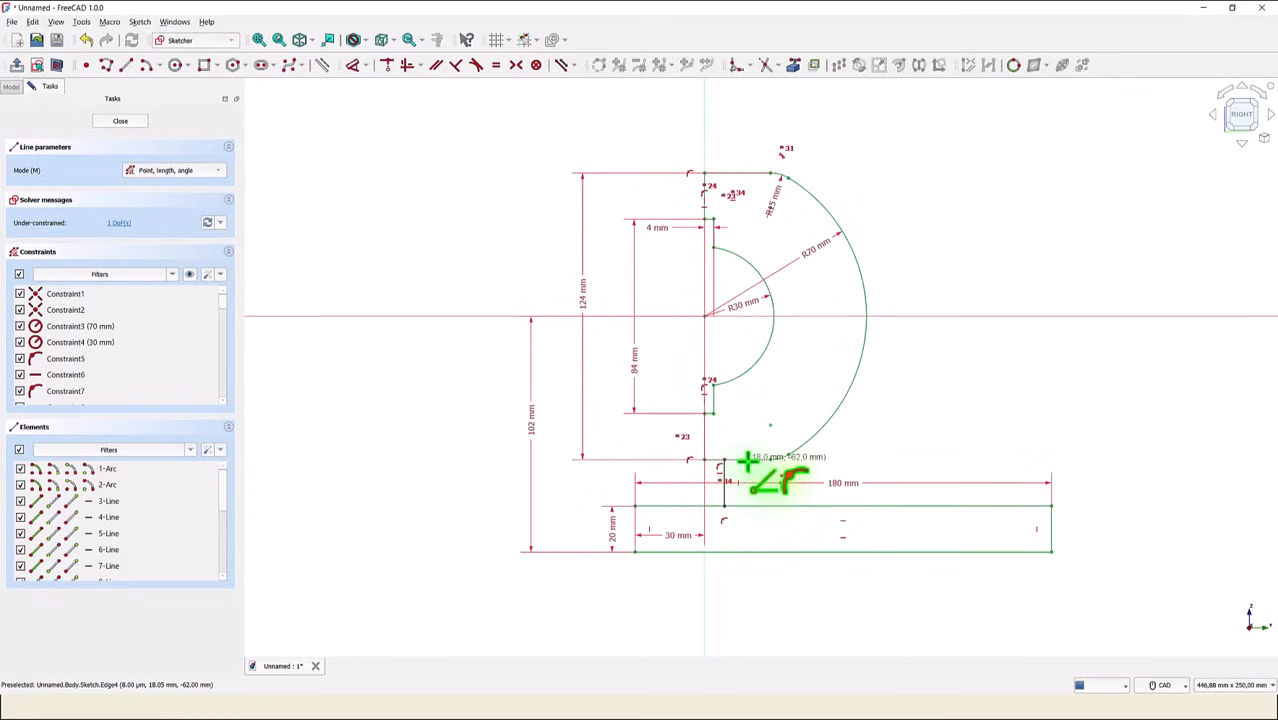
pyautogui.click(746, 461)
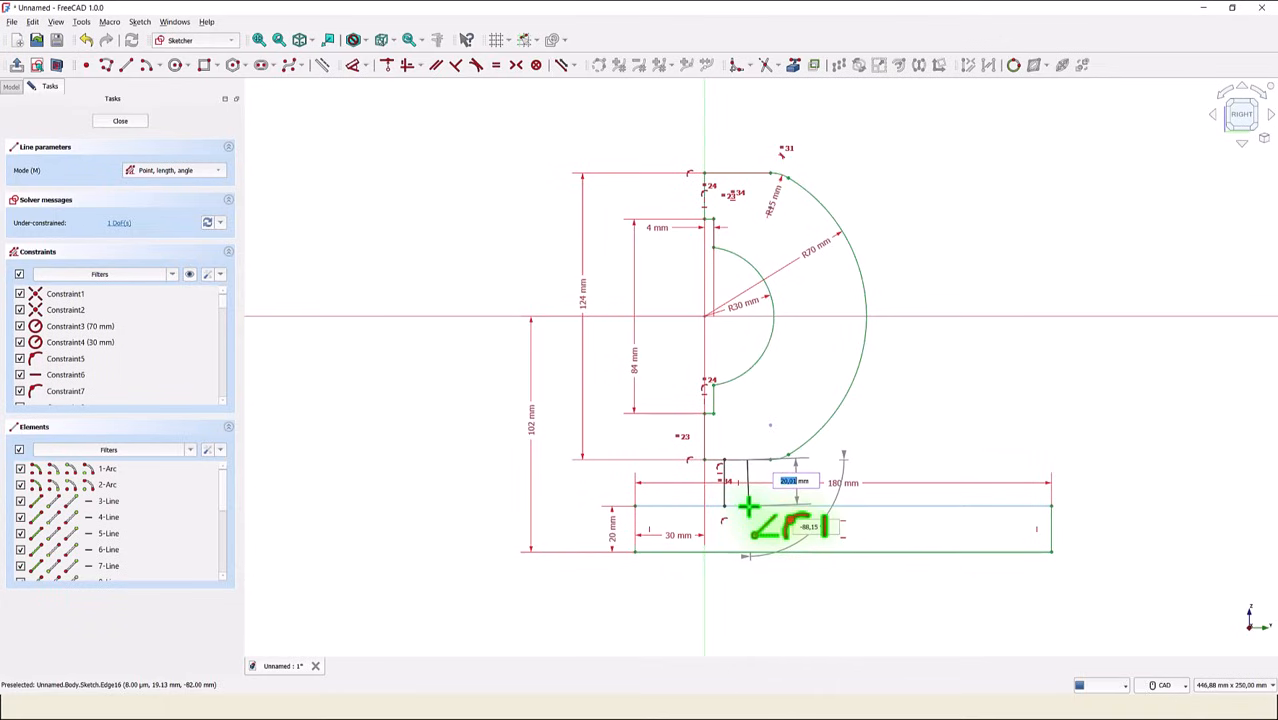
pyautogui.click(746, 507)
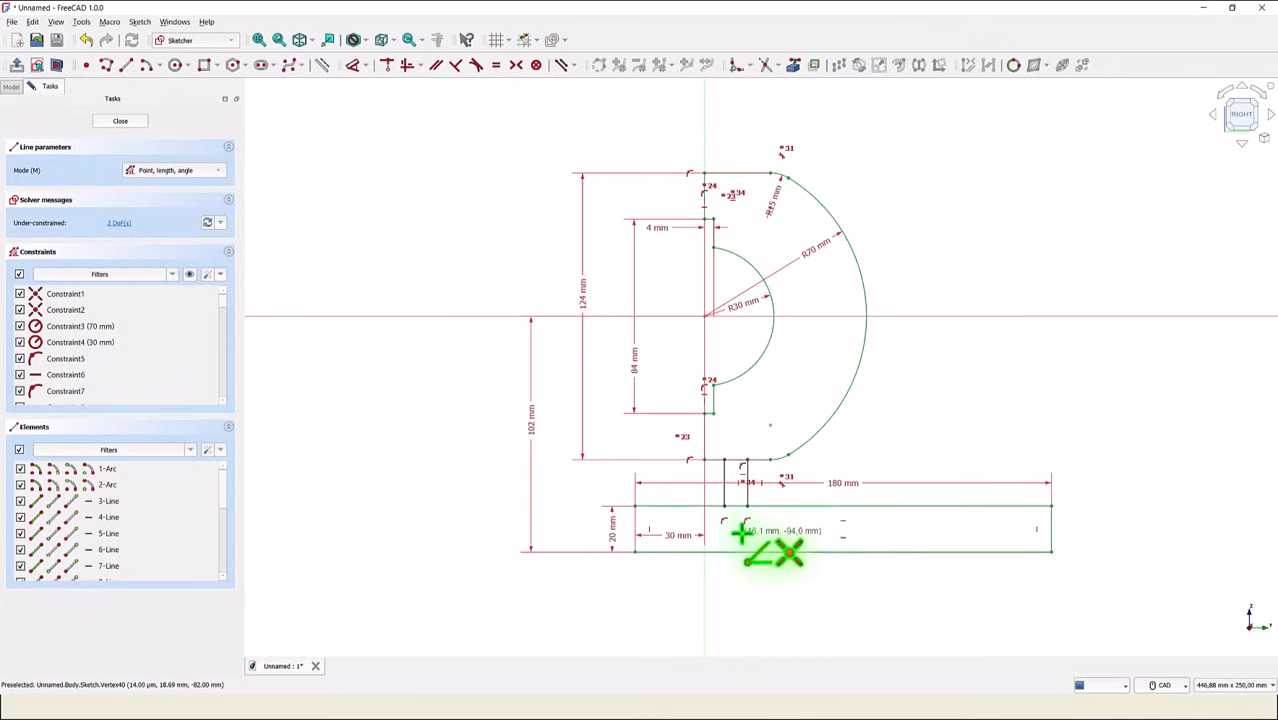
# - Dimension the left connecting line 40 mm horizontally from the rectangle's left edge
pyautogui.scroll(2, 746, 531)
pyautogui.scroll(1, 741, 533)
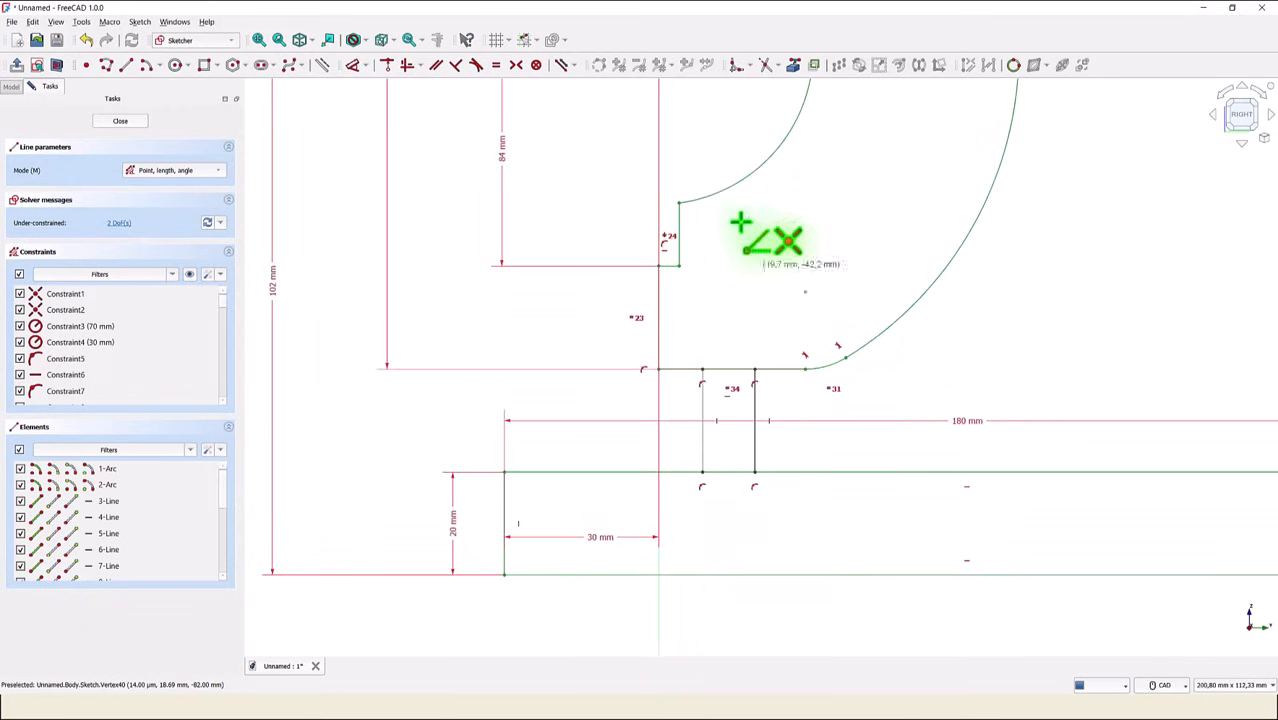
pyautogui.click(354, 70)
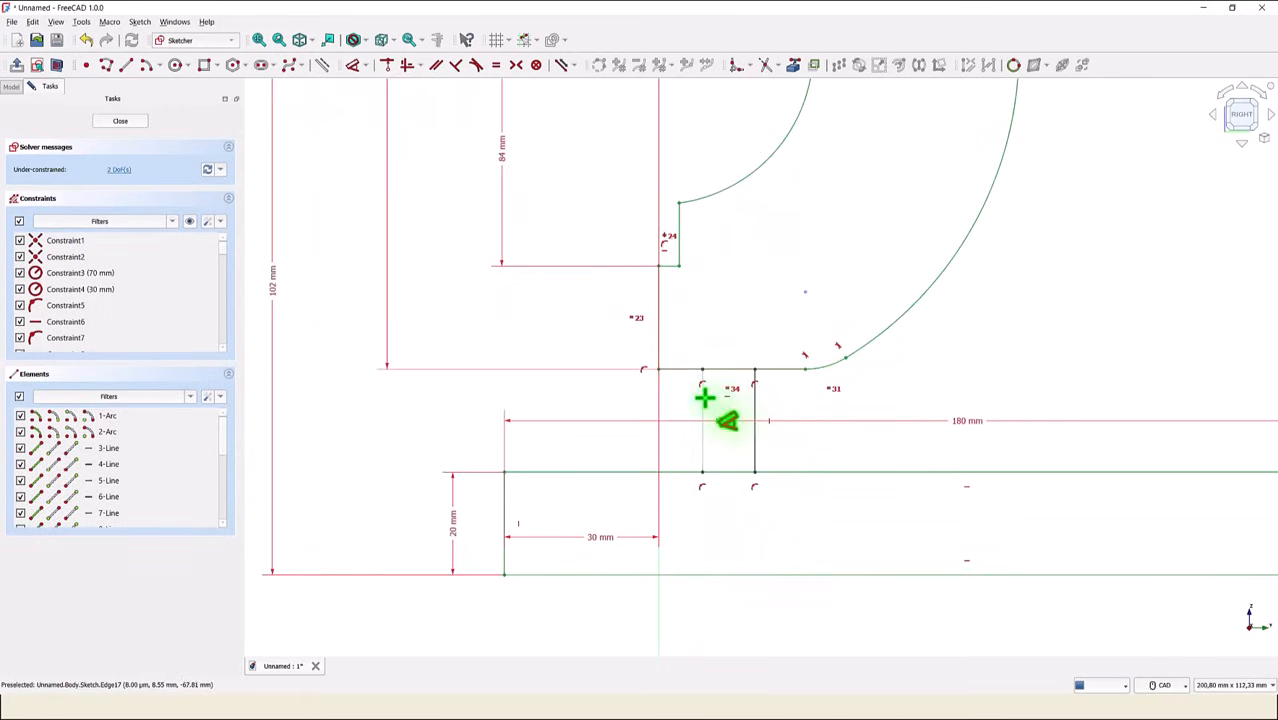
pyautogui.click(704, 399)
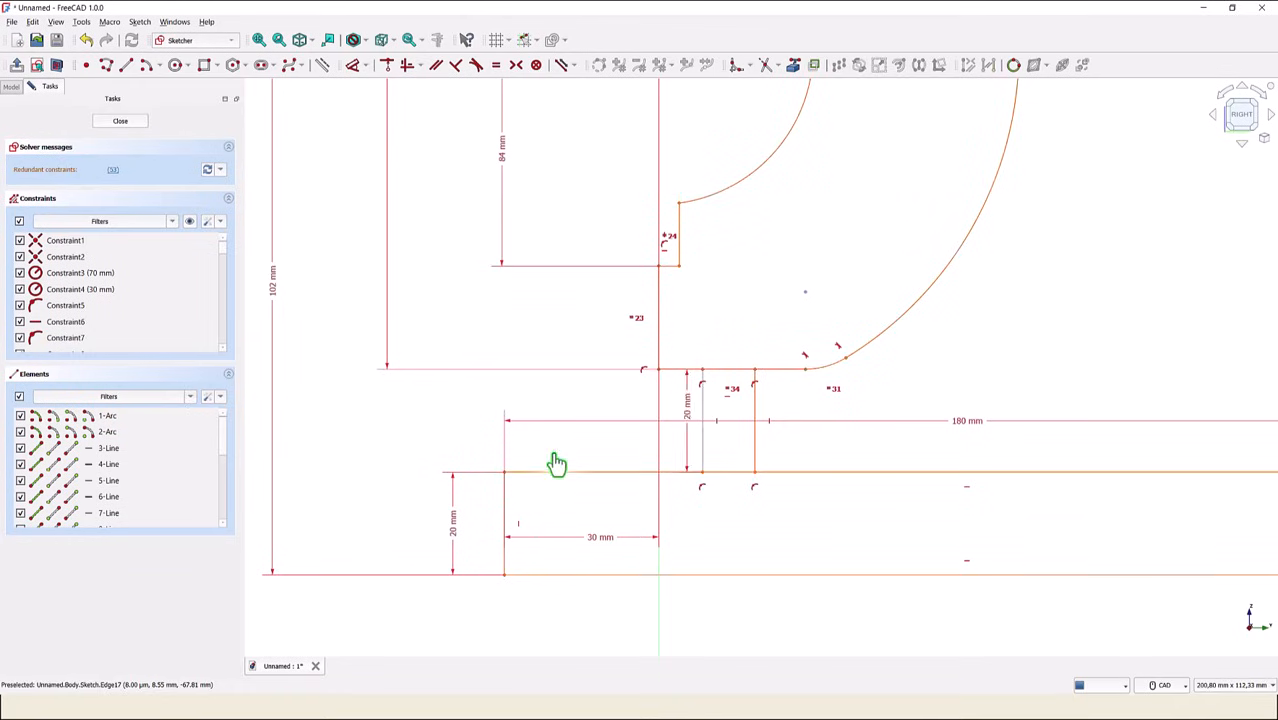
pyautogui.click(504, 505)
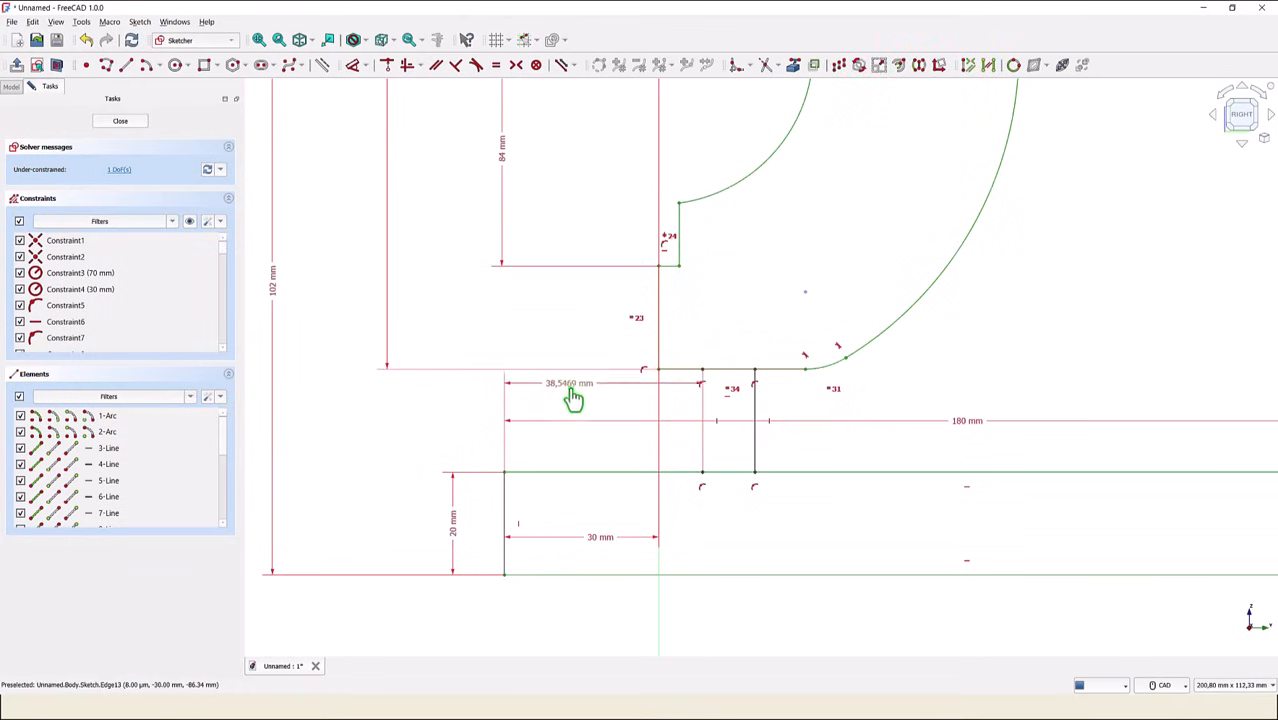
pyautogui.click(587, 341)
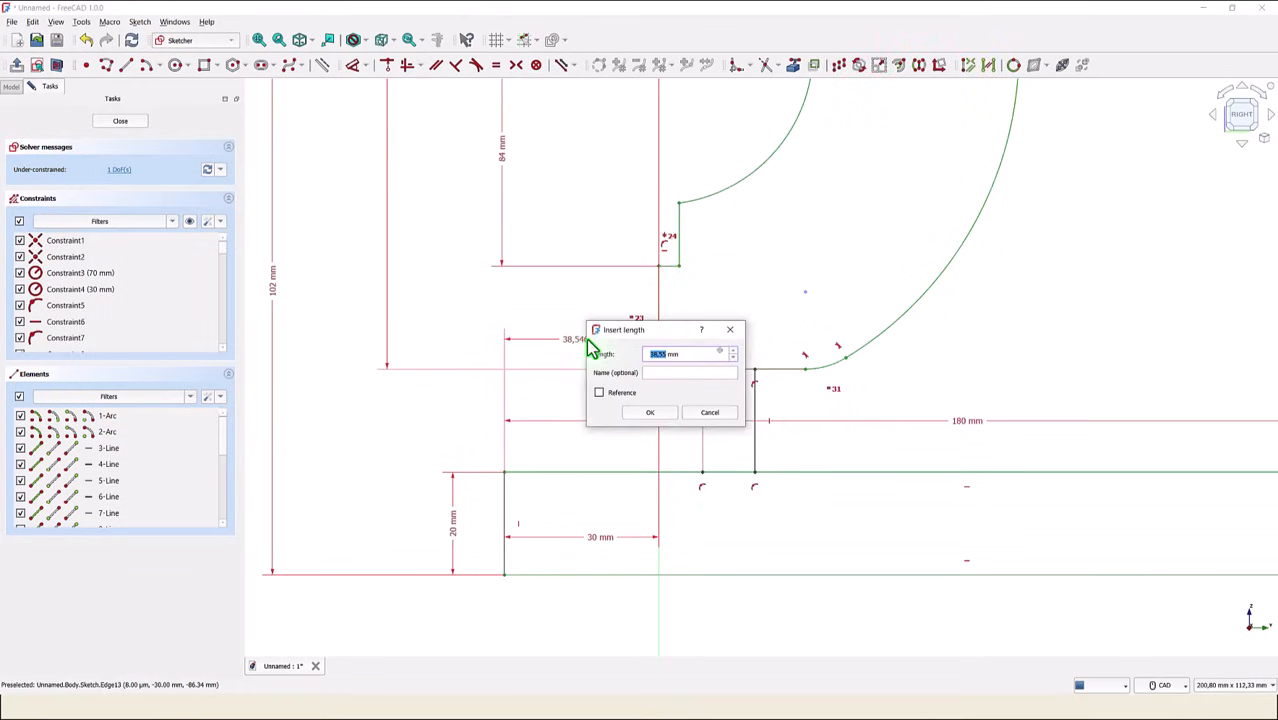
pyautogui.write('40')
pyautogui.press('Return')
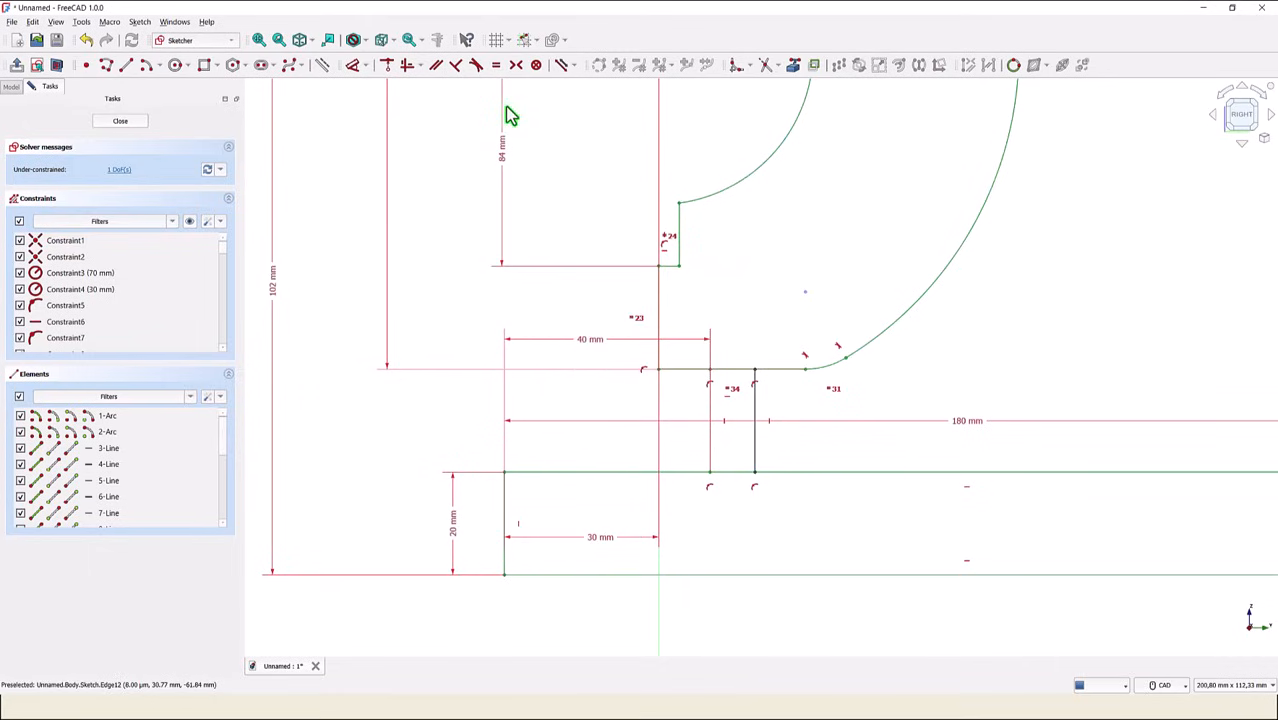
# - Trim the arc profile's lower line and the rectangle's top edge between the two connecting lines, and close the sketch
pyautogui.click(764, 65)
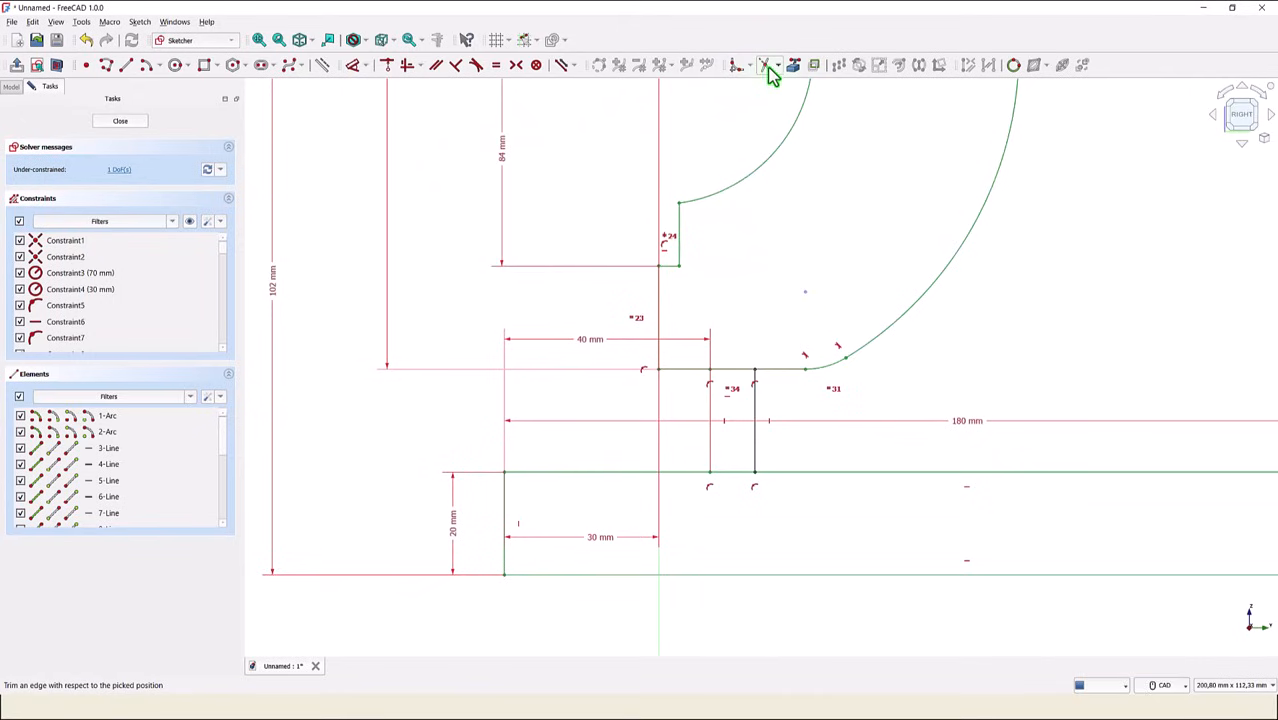
pyautogui.click(732, 372)
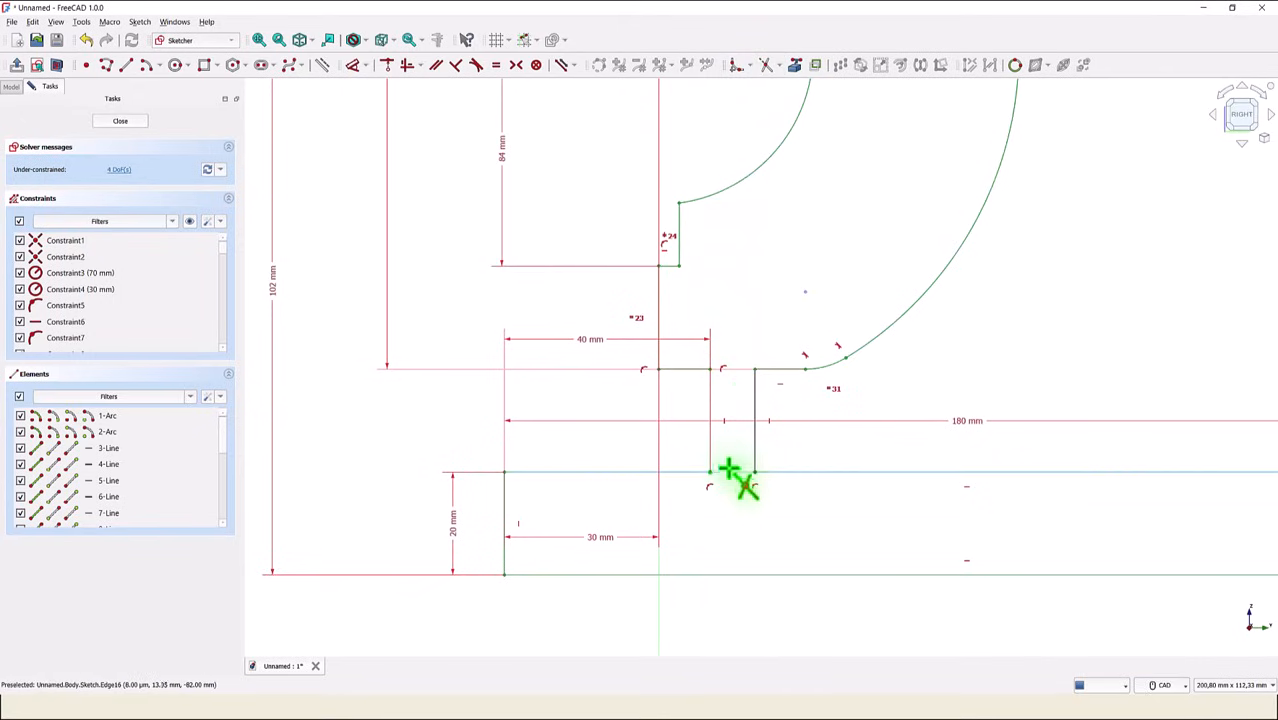
pyautogui.click(731, 472)
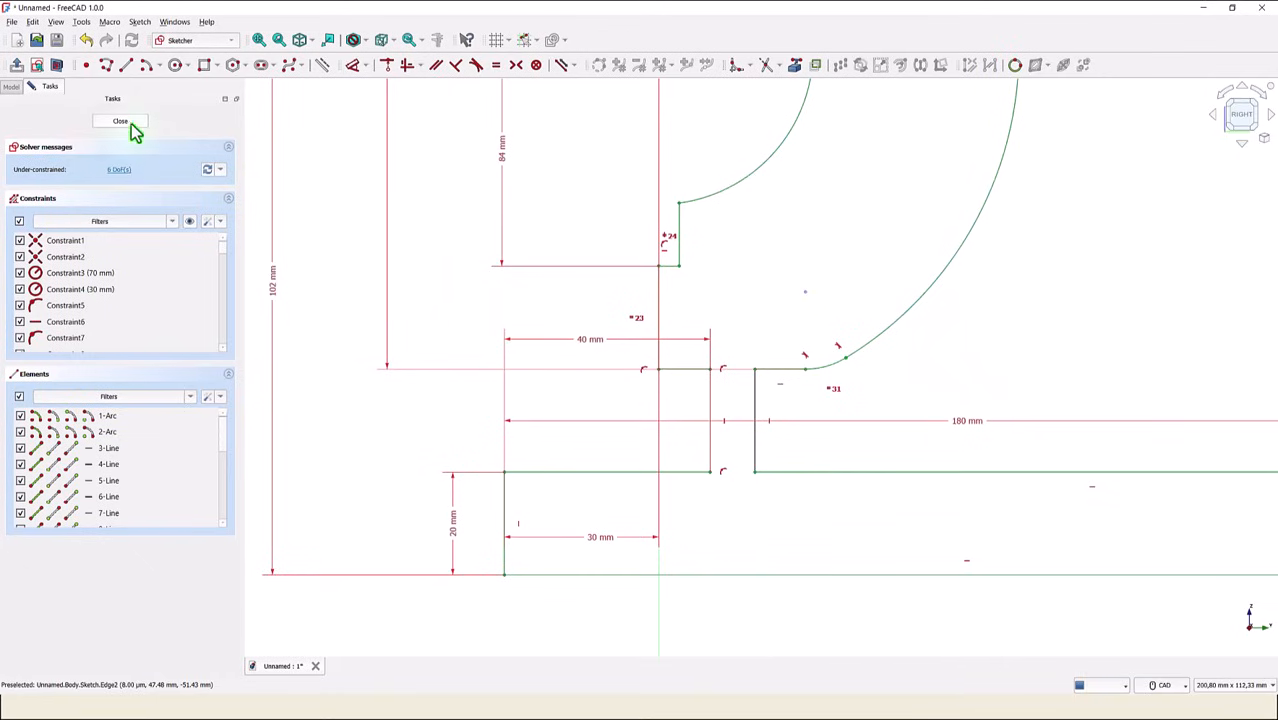
pyautogui.click(259, 40)
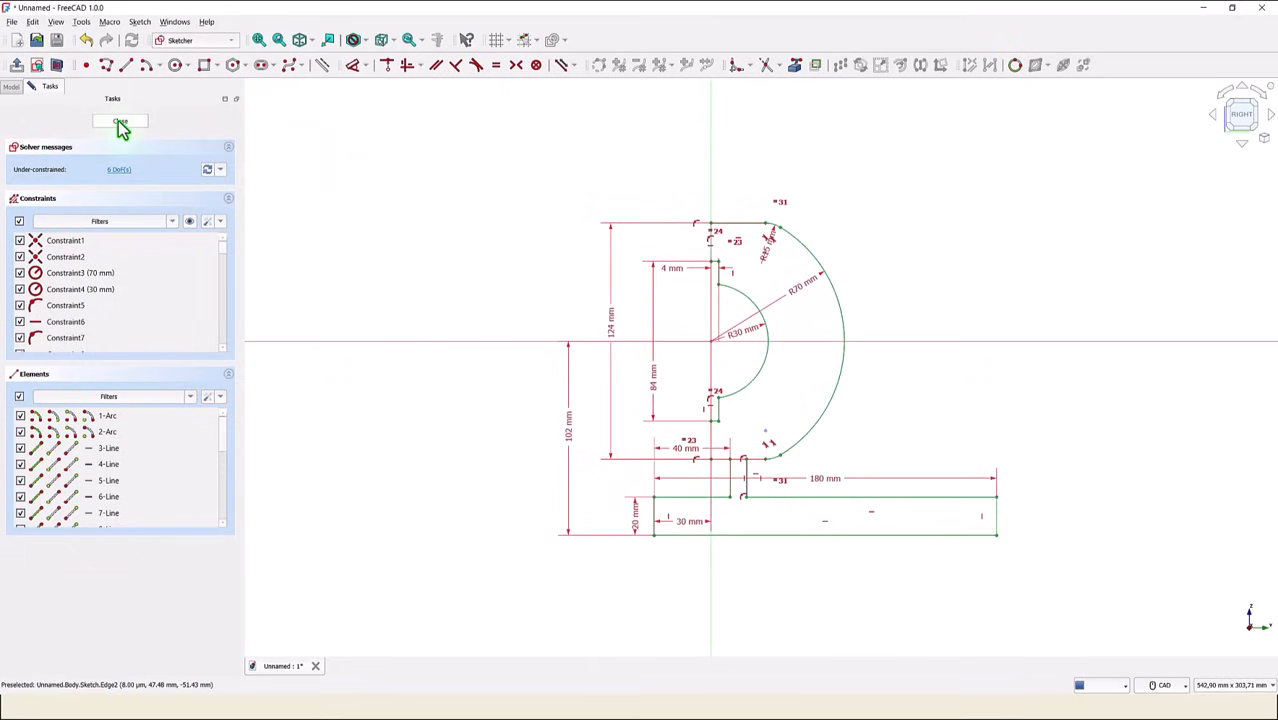
pyautogui.click(120, 123)
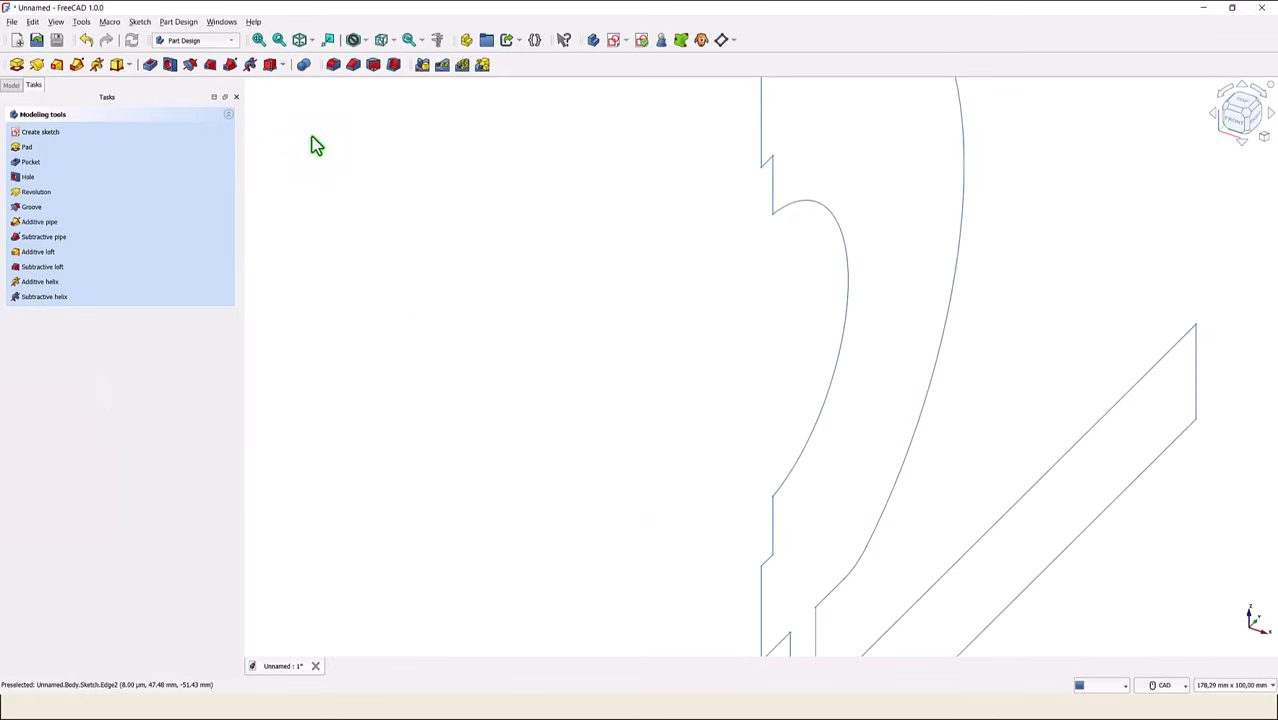
# - Pad the joined profile to a length of 50 mm, symmetric to the sketch plane
pyautogui.click(17, 65)
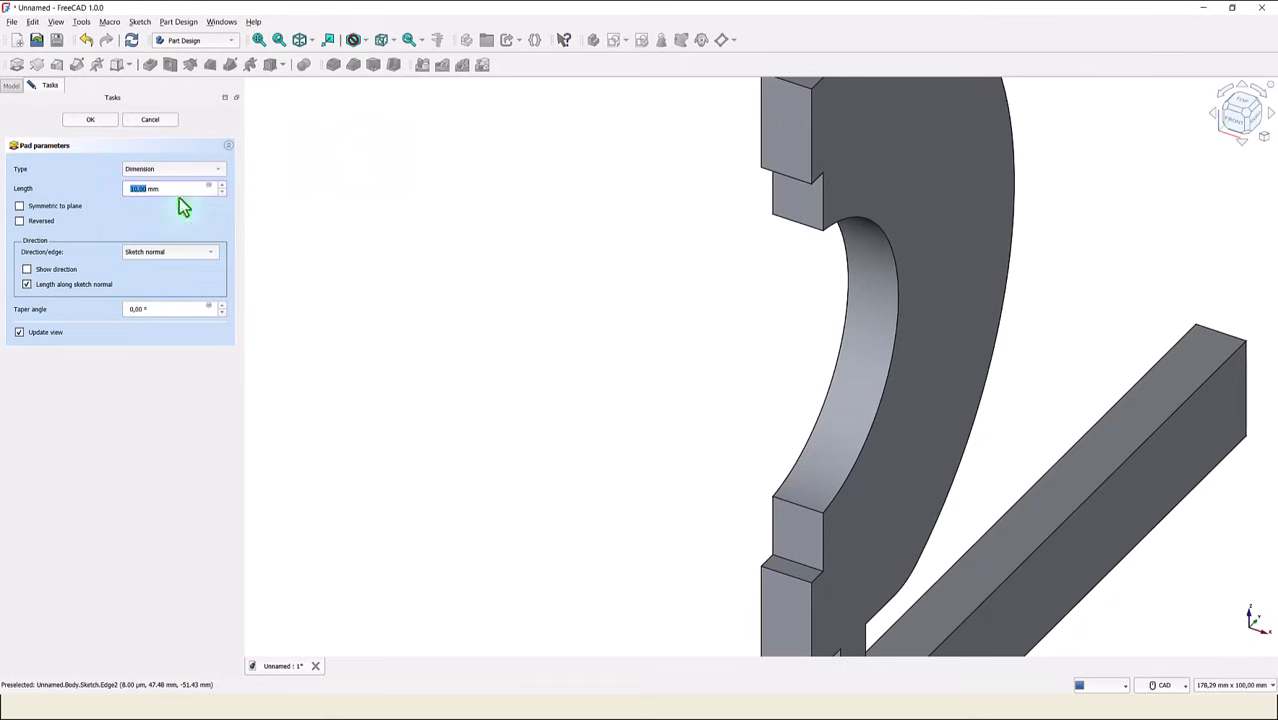
pyautogui.write('5')
pyautogui.click(20, 206)
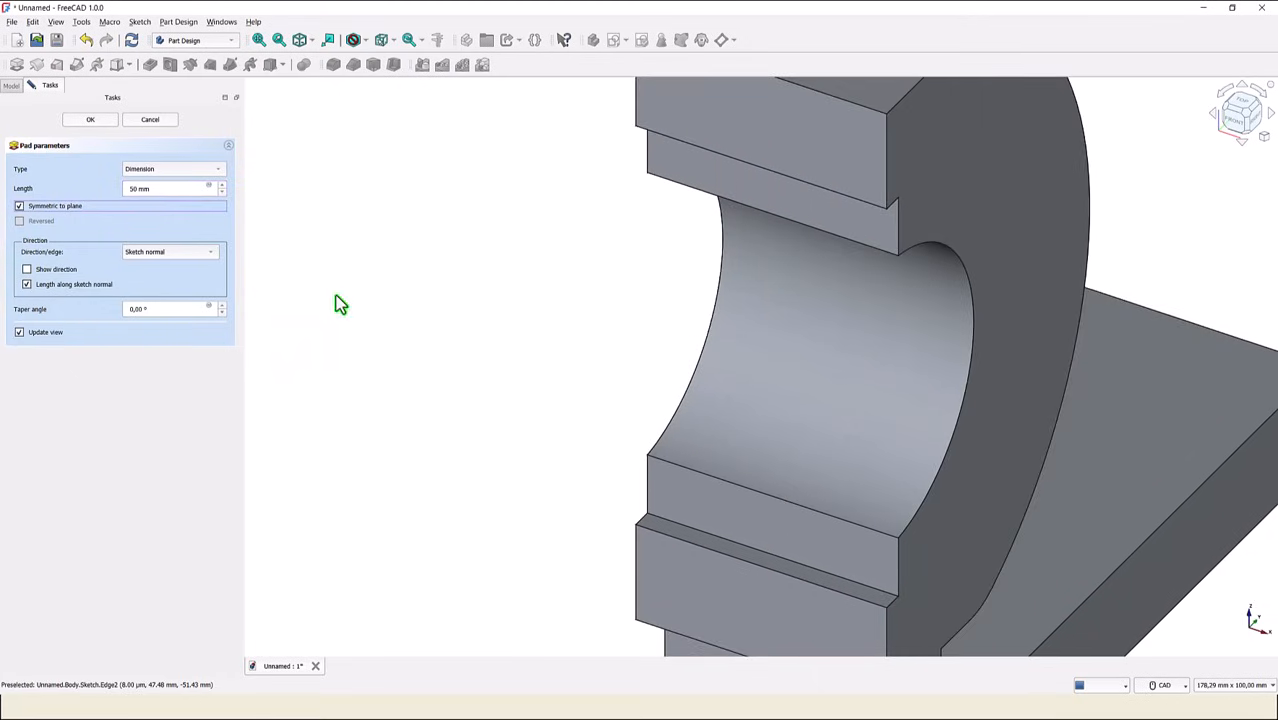
pyautogui.click(106, 120)
pyautogui.click(299, 43)
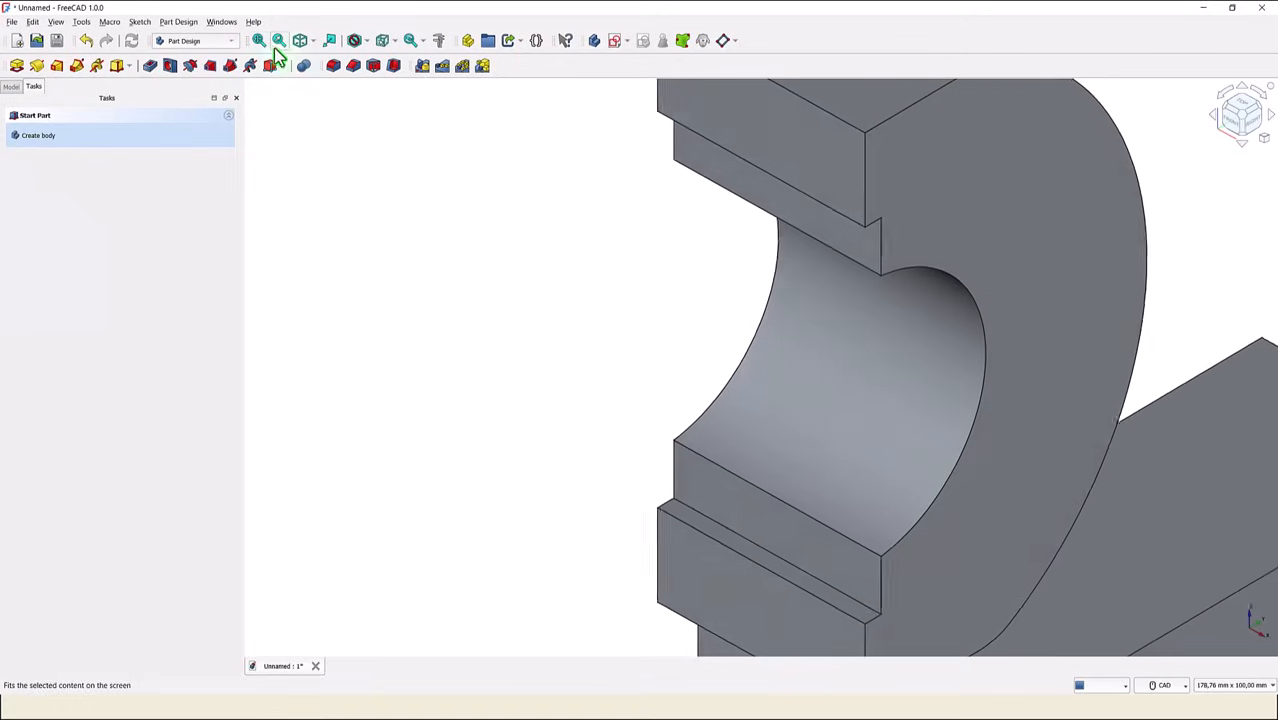
pyautogui.click(259, 41)
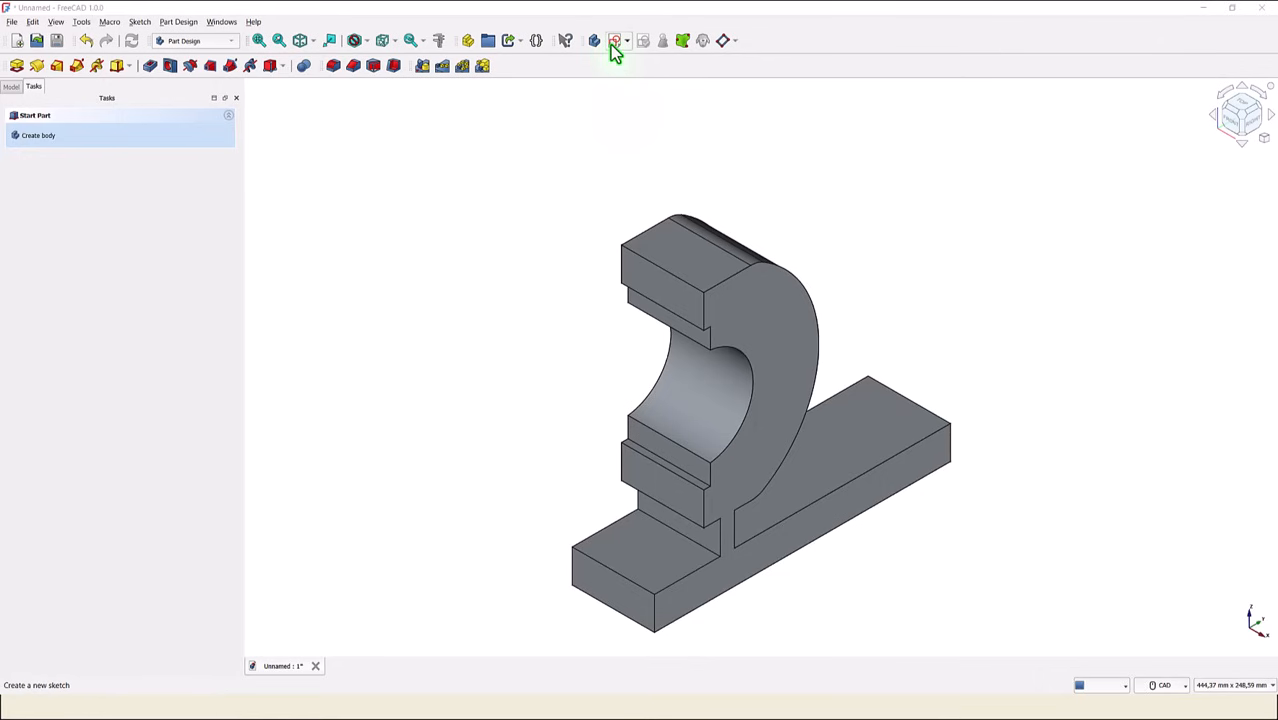
# - Create a new sketch on the YZ-plane and switch it to section view
pyautogui.click(612, 44)
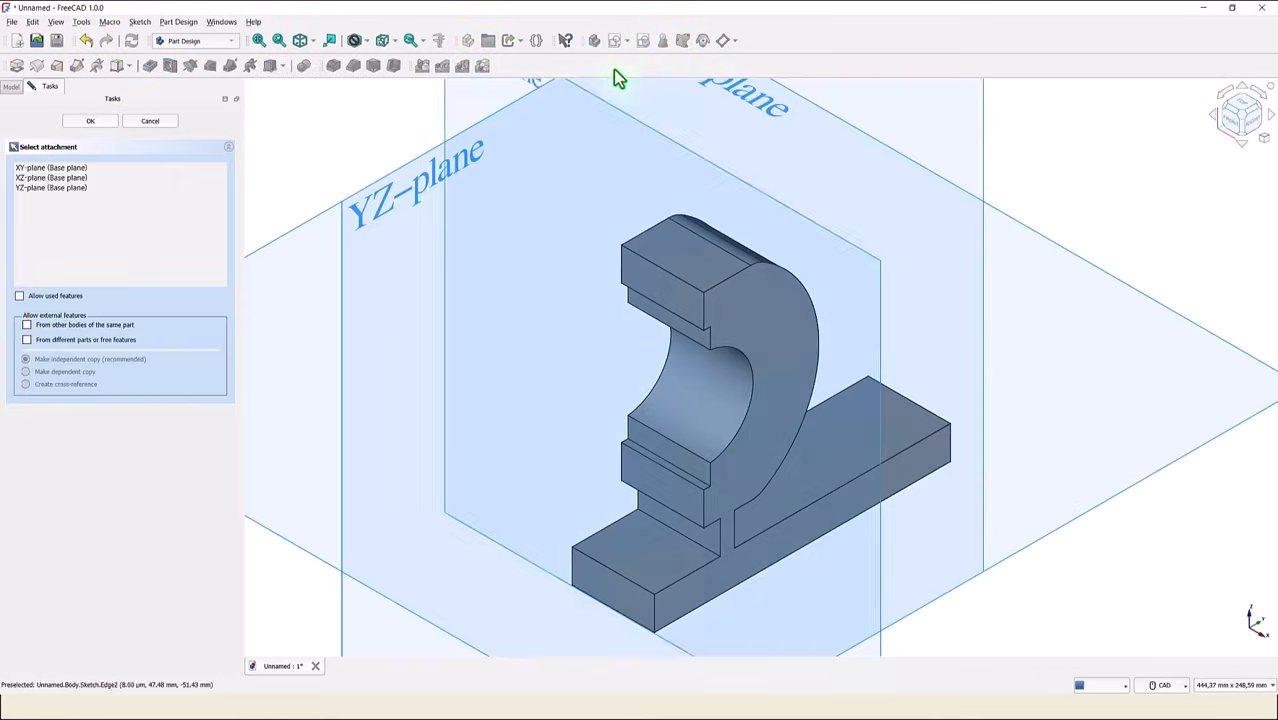
pyautogui.click(375, 218)
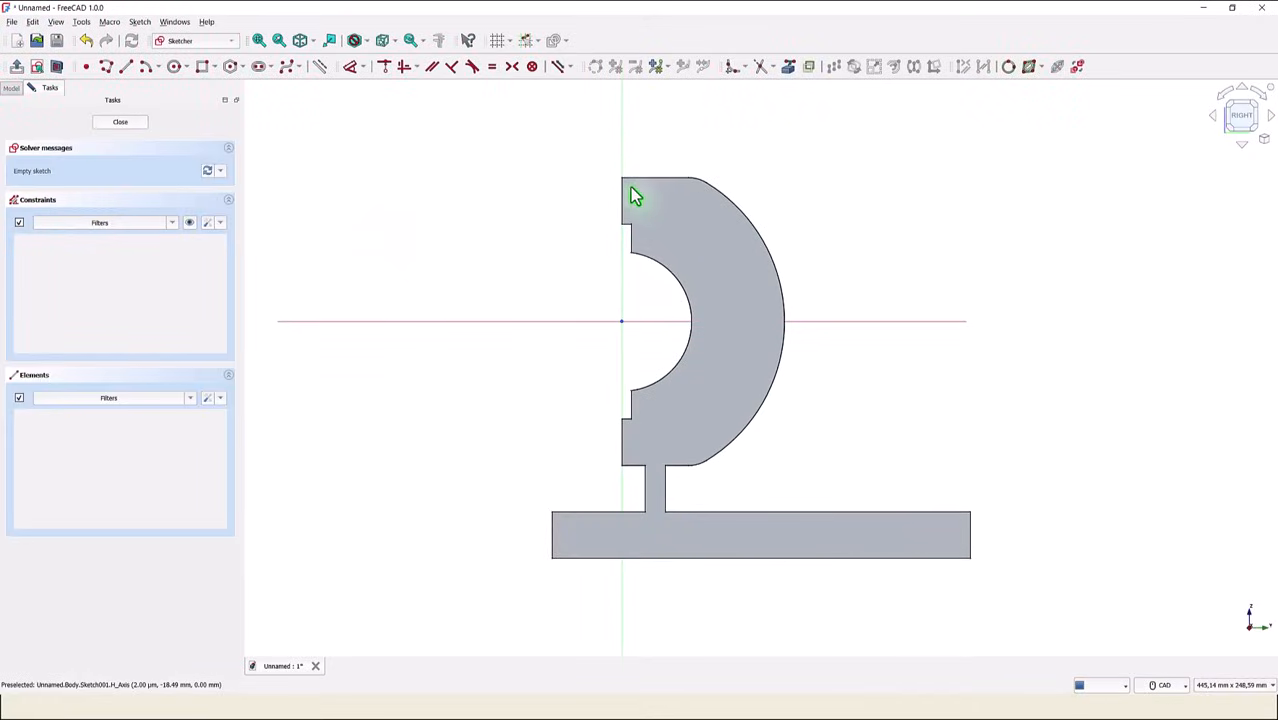
pyautogui.click(57, 67)
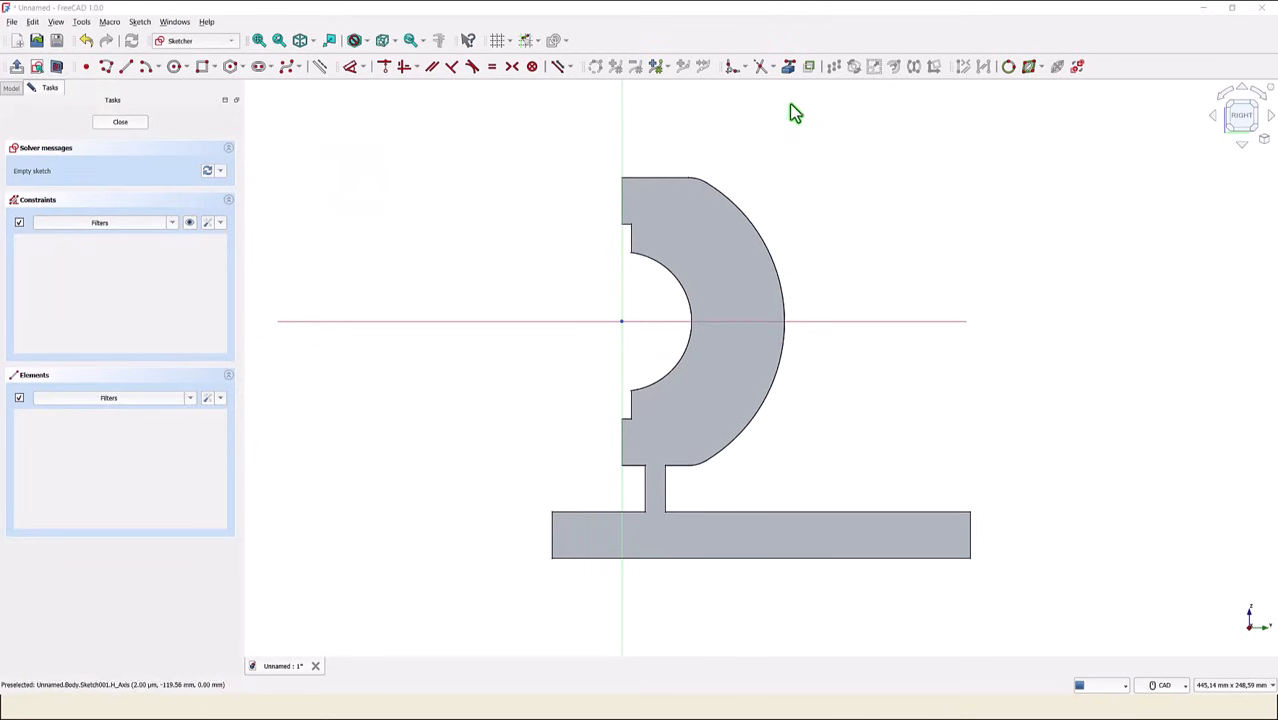
# - Reference the connecting web's right edge, the base's upper right edge and the large outer arc as external geometry
pyautogui.click(790, 68)
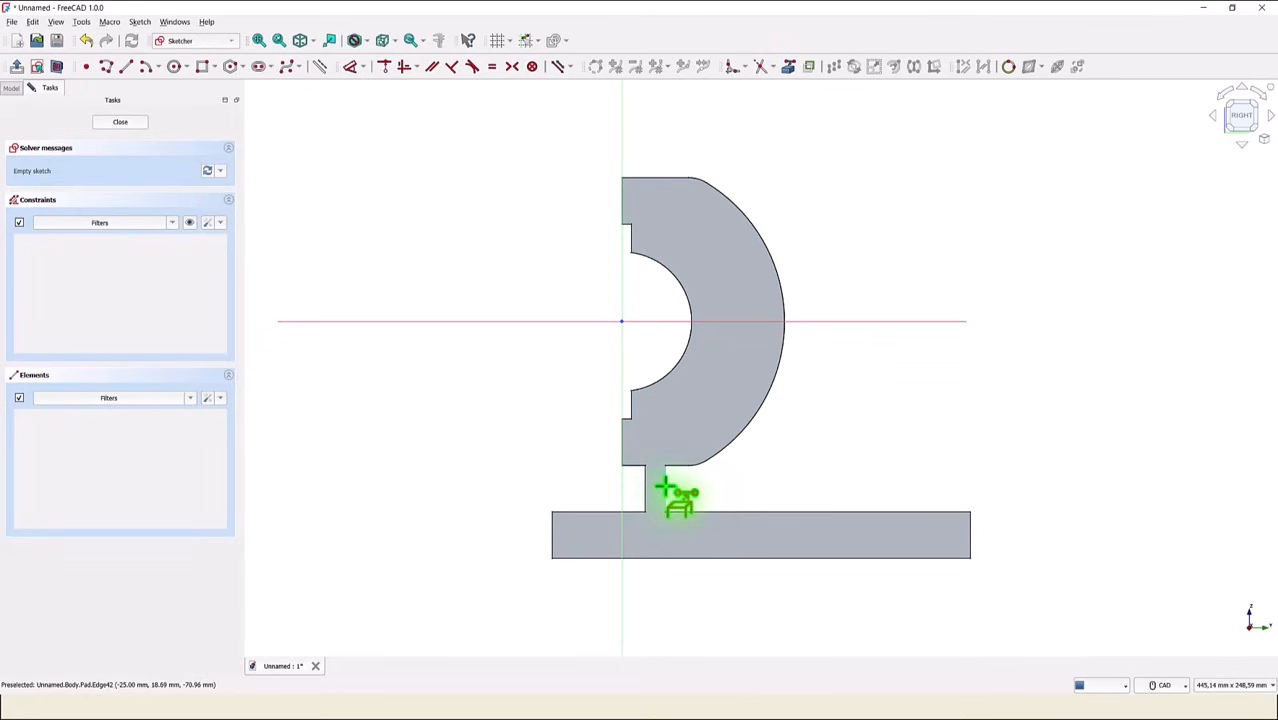
pyautogui.click(665, 485)
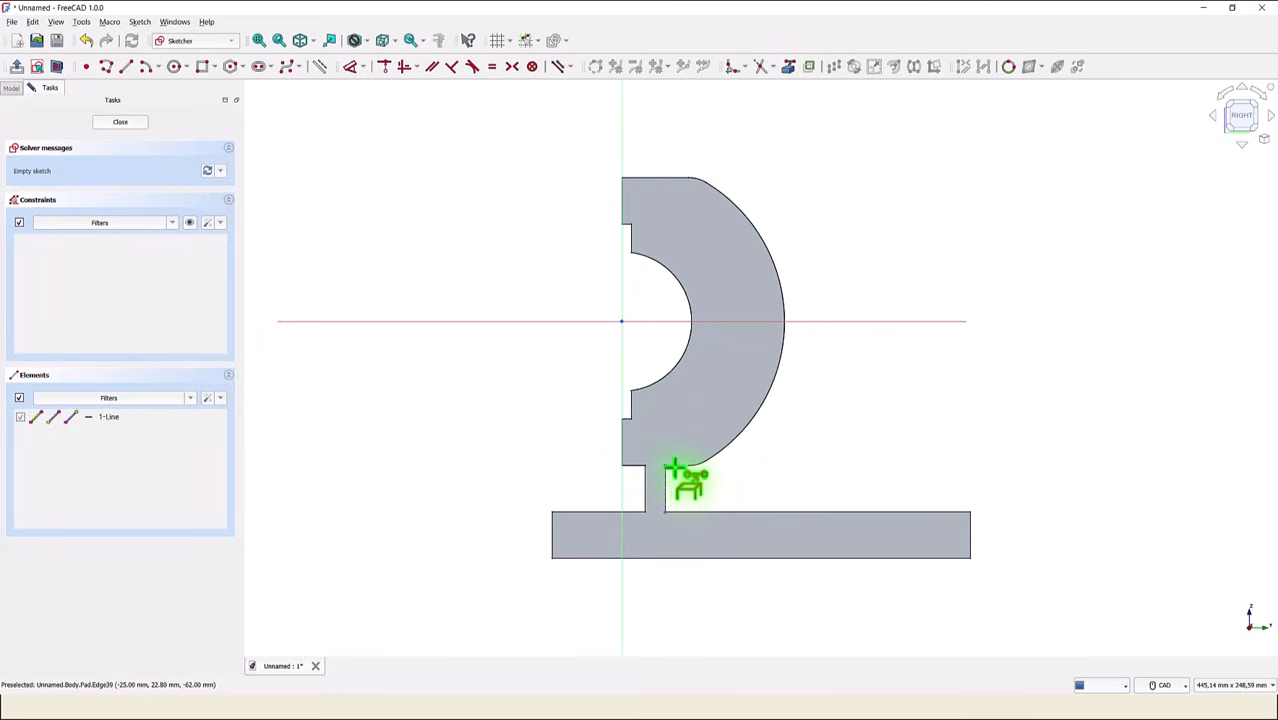
pyautogui.click(728, 513)
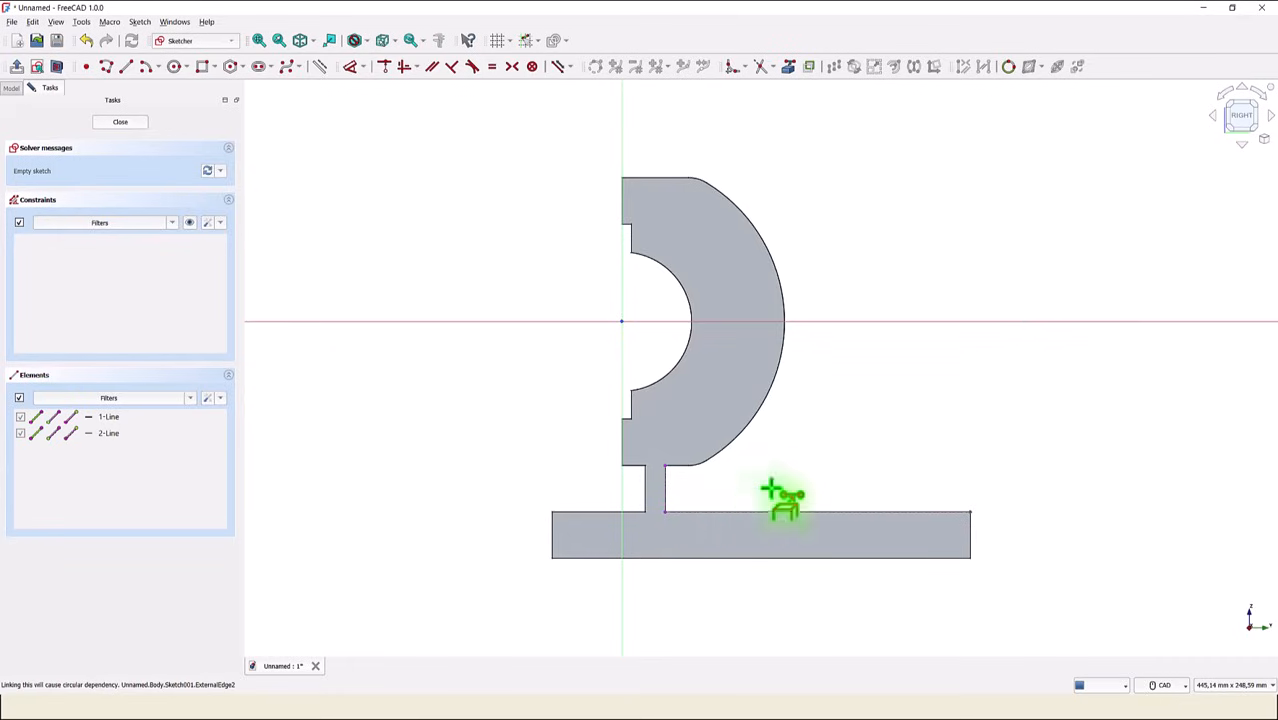
pyautogui.click(773, 384)
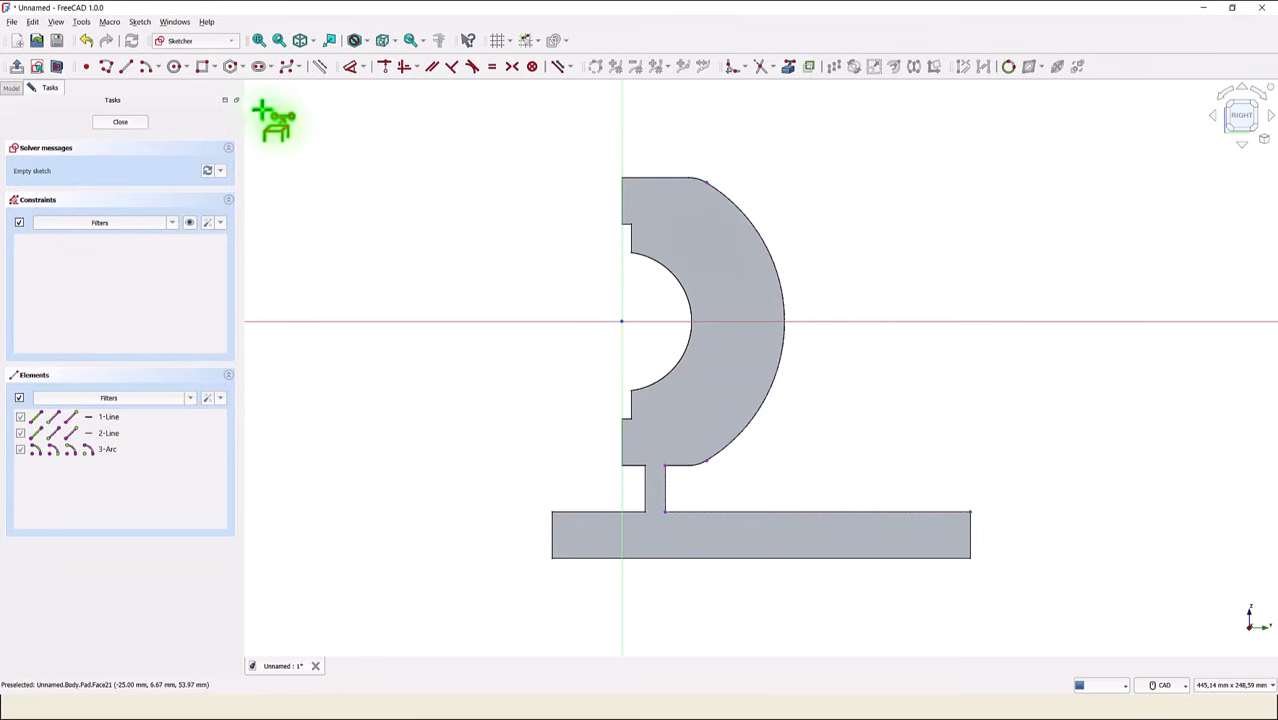
# - Draw a closed five-segment polyline from the web's upper corner to the outer arc, along the horizontal axis, down to the base, and back along the web
pyautogui.click(107, 68)
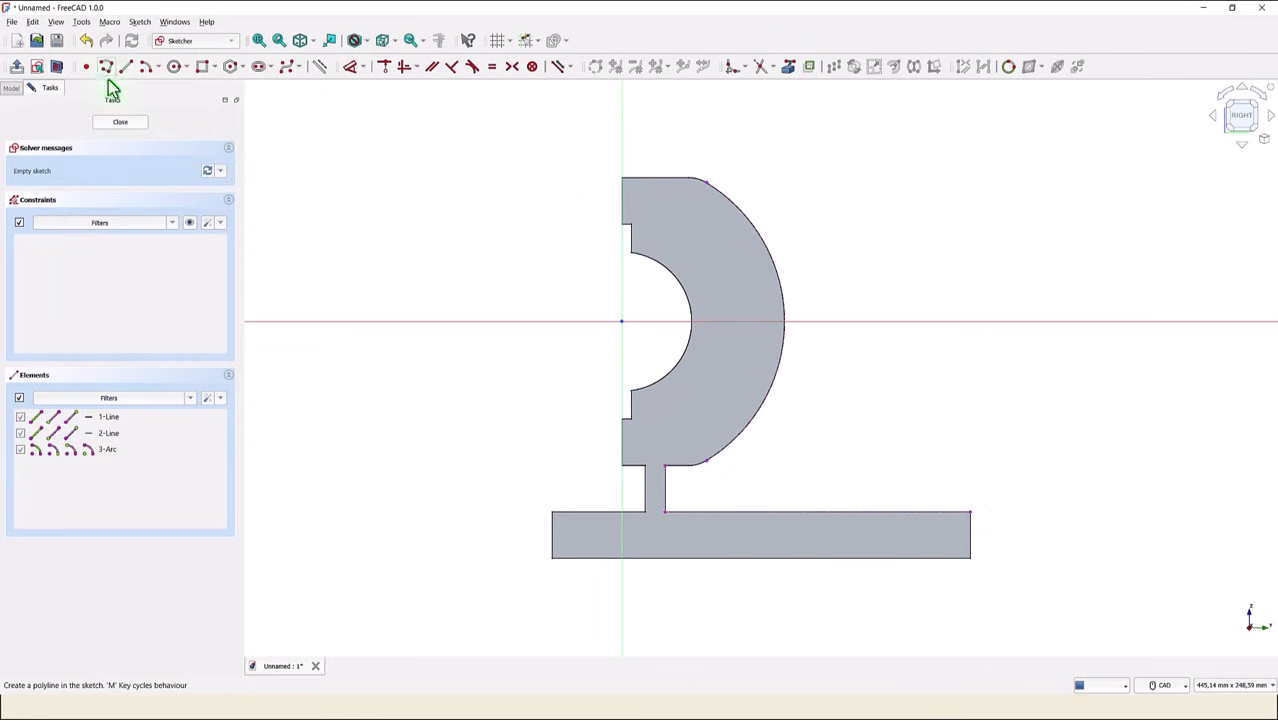
pyautogui.click(664, 461)
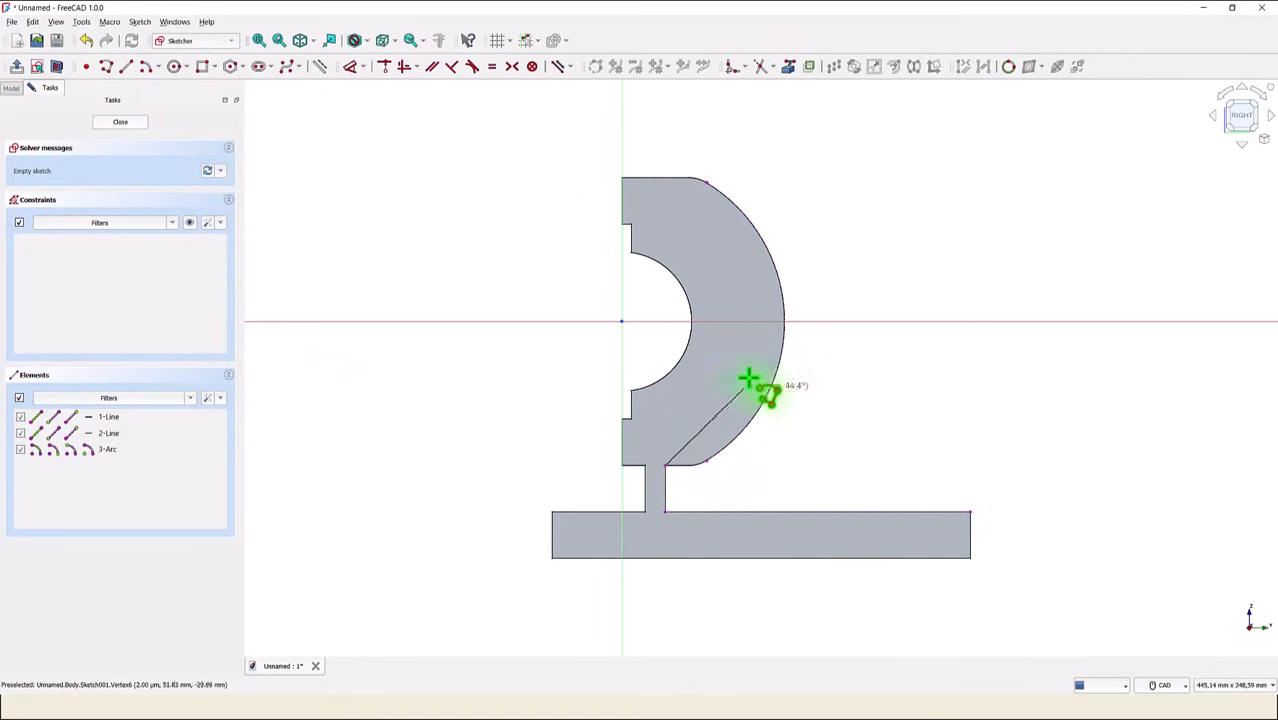
pyautogui.click(782, 321)
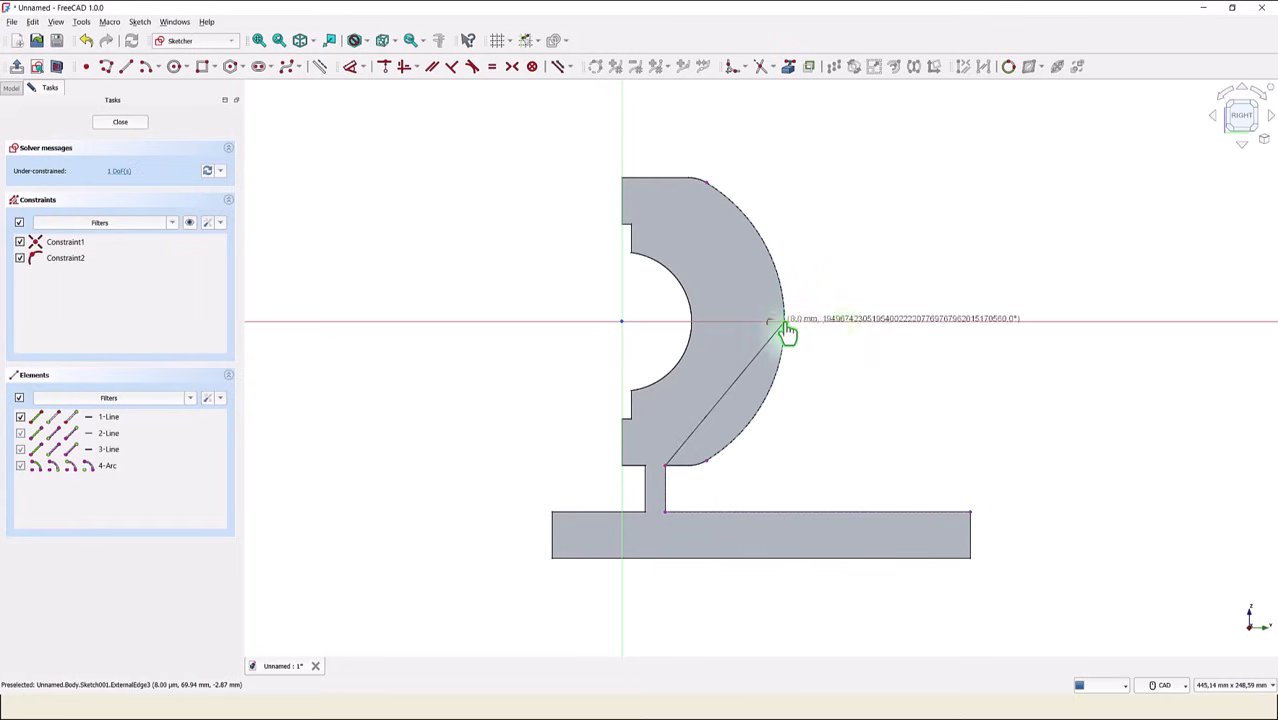
pyautogui.click(838, 320)
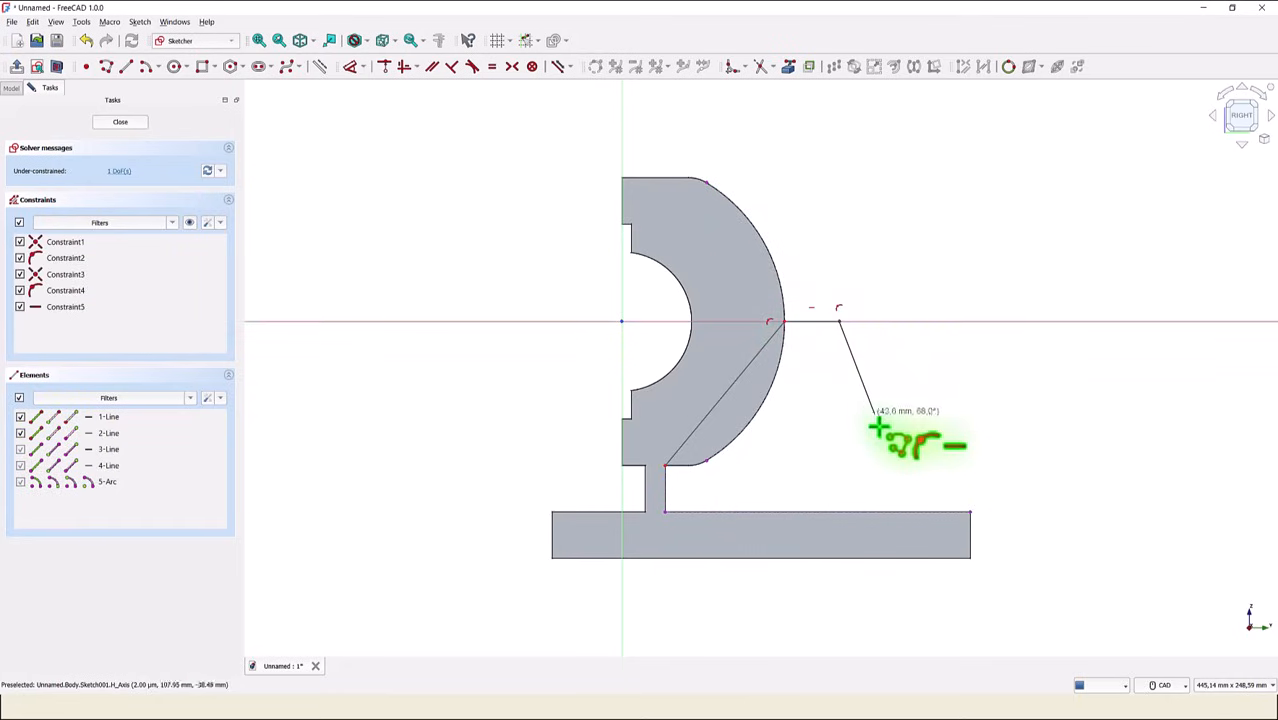
pyautogui.click(890, 511)
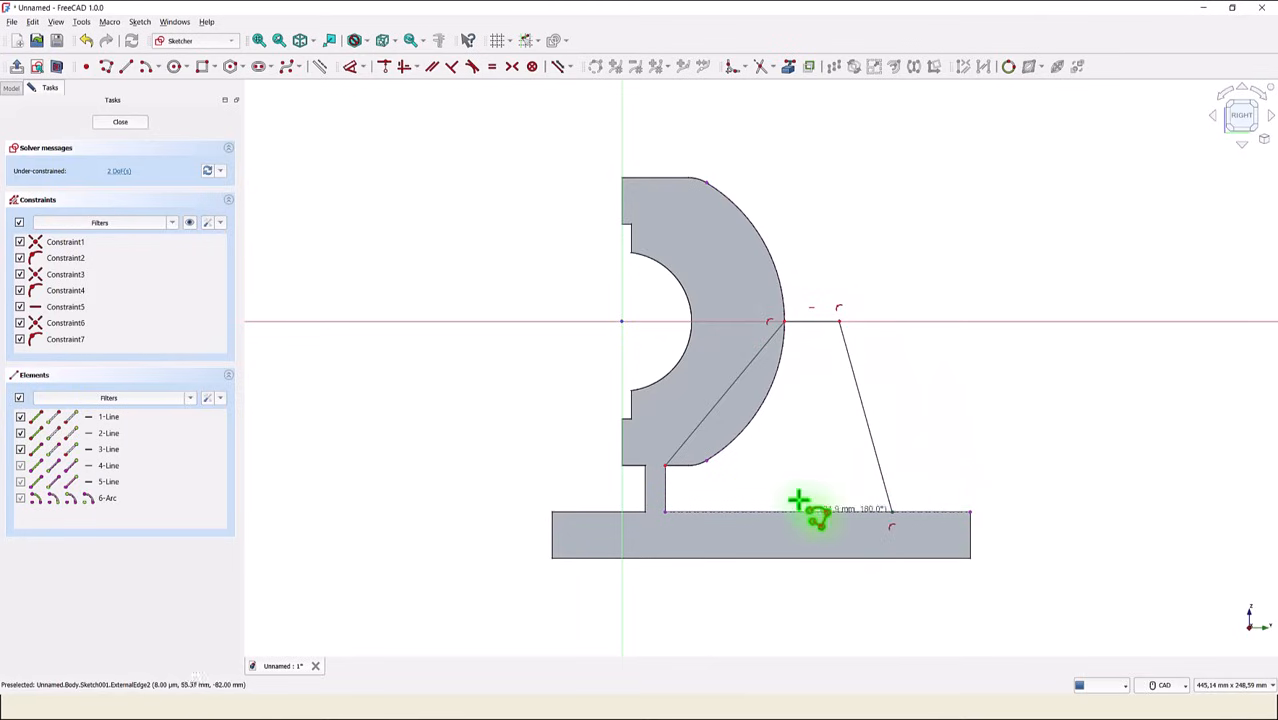
pyautogui.click(664, 511)
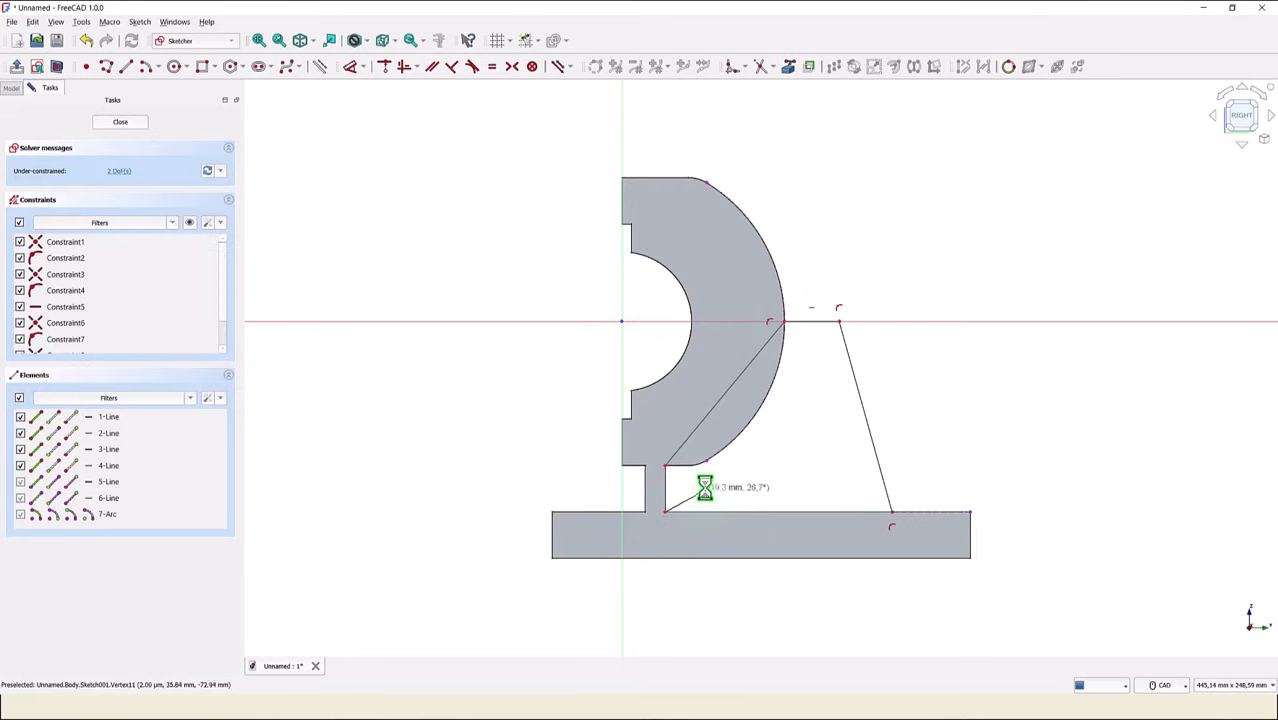
pyautogui.click(664, 463)
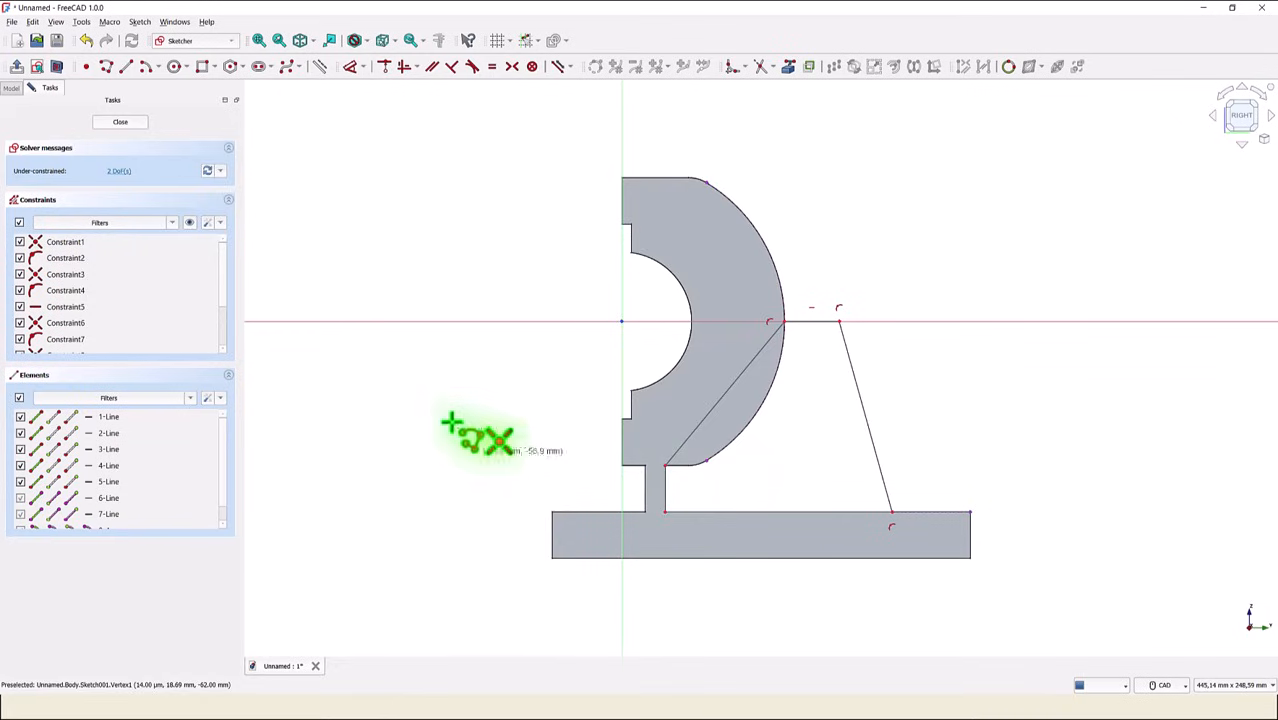
# - Constrain the angle between the rib's sloped outer line and the vertical line along the web to 15°
pyautogui.click(351, 67)
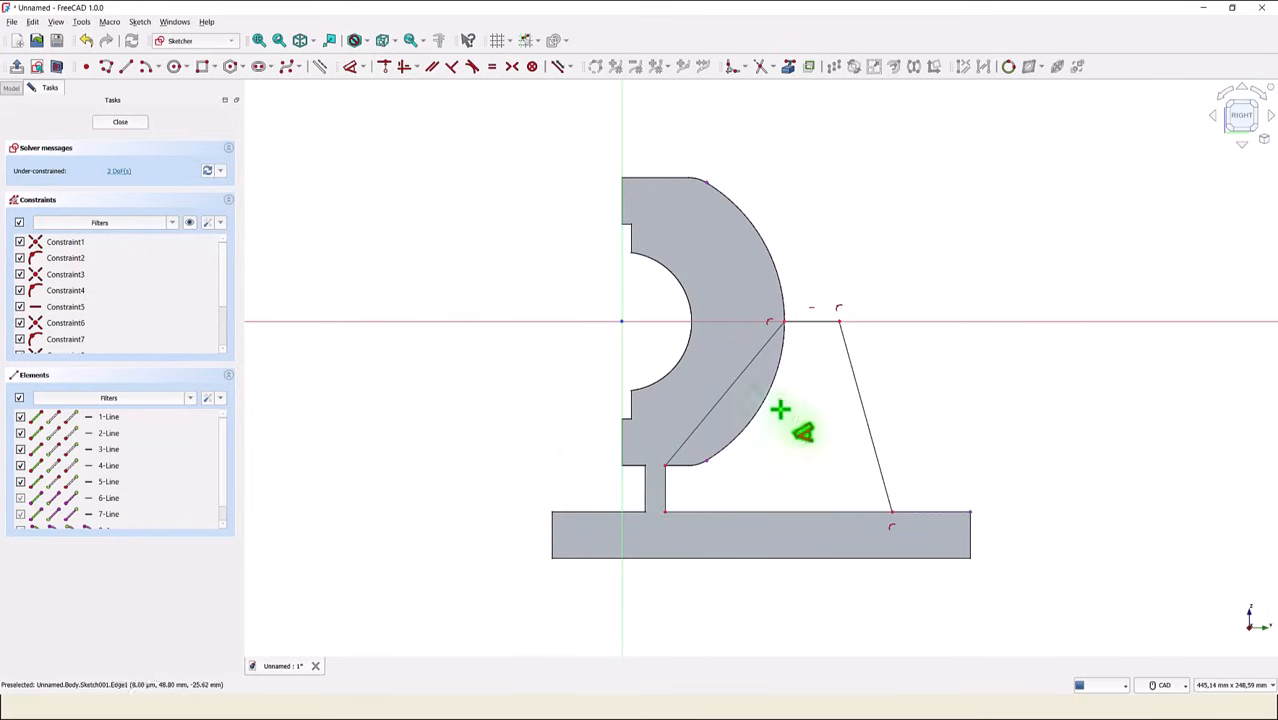
pyautogui.click(875, 452)
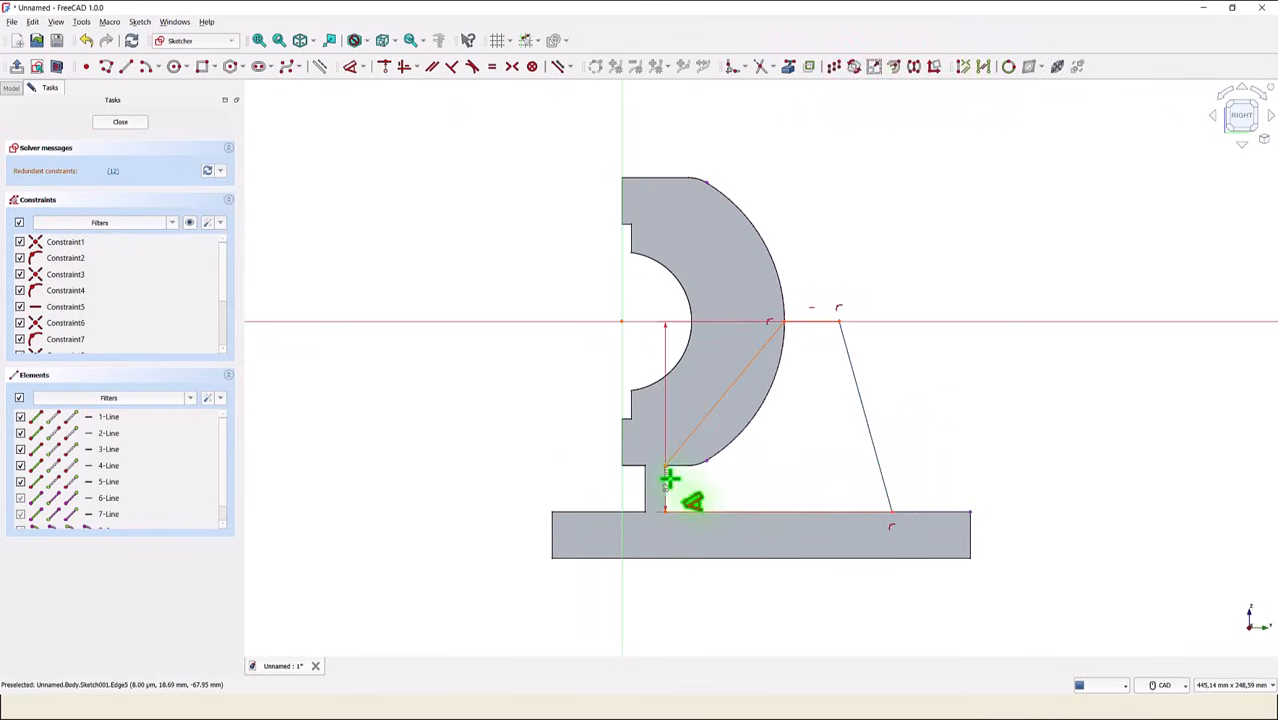
pyautogui.click(665, 480)
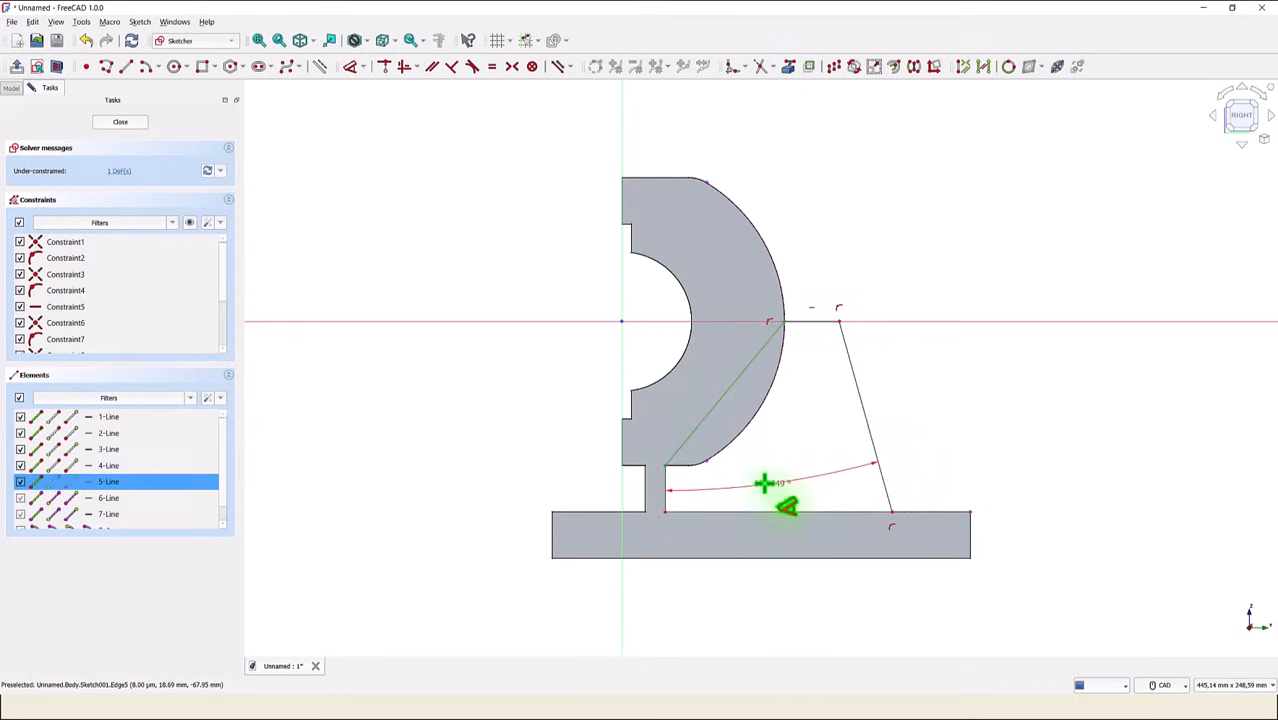
pyautogui.click(765, 490)
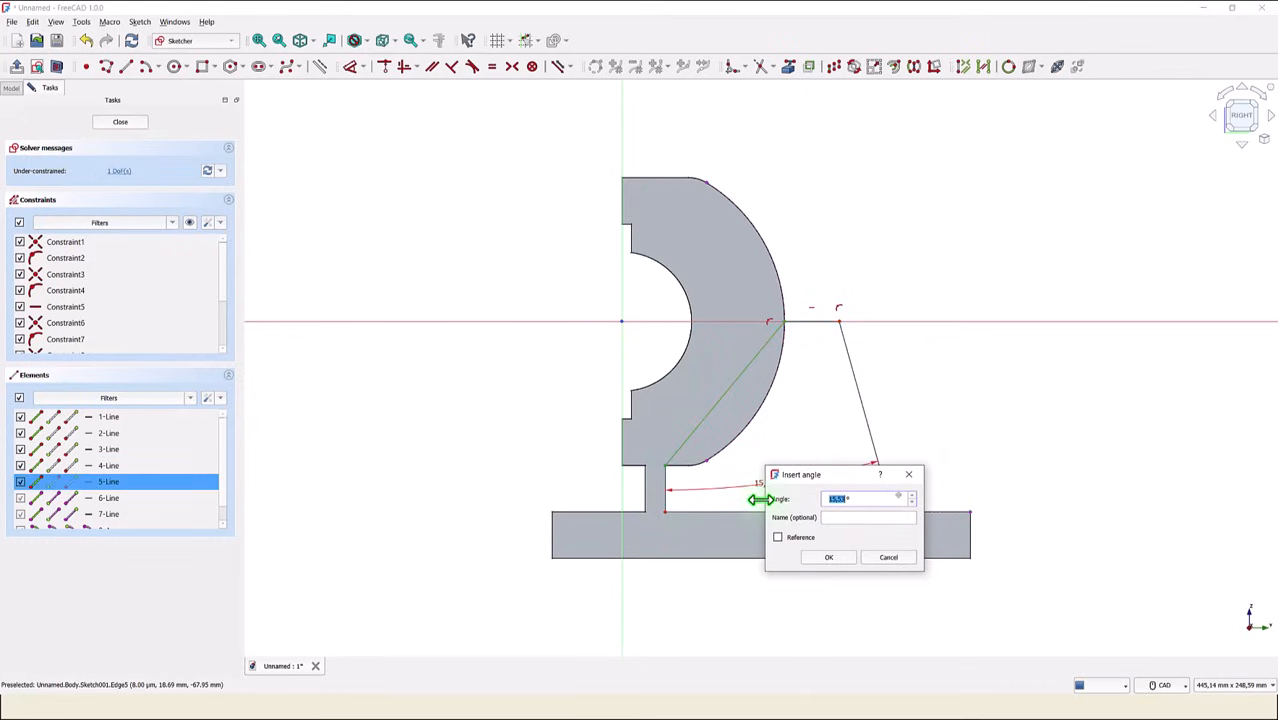
pyautogui.press('Return')
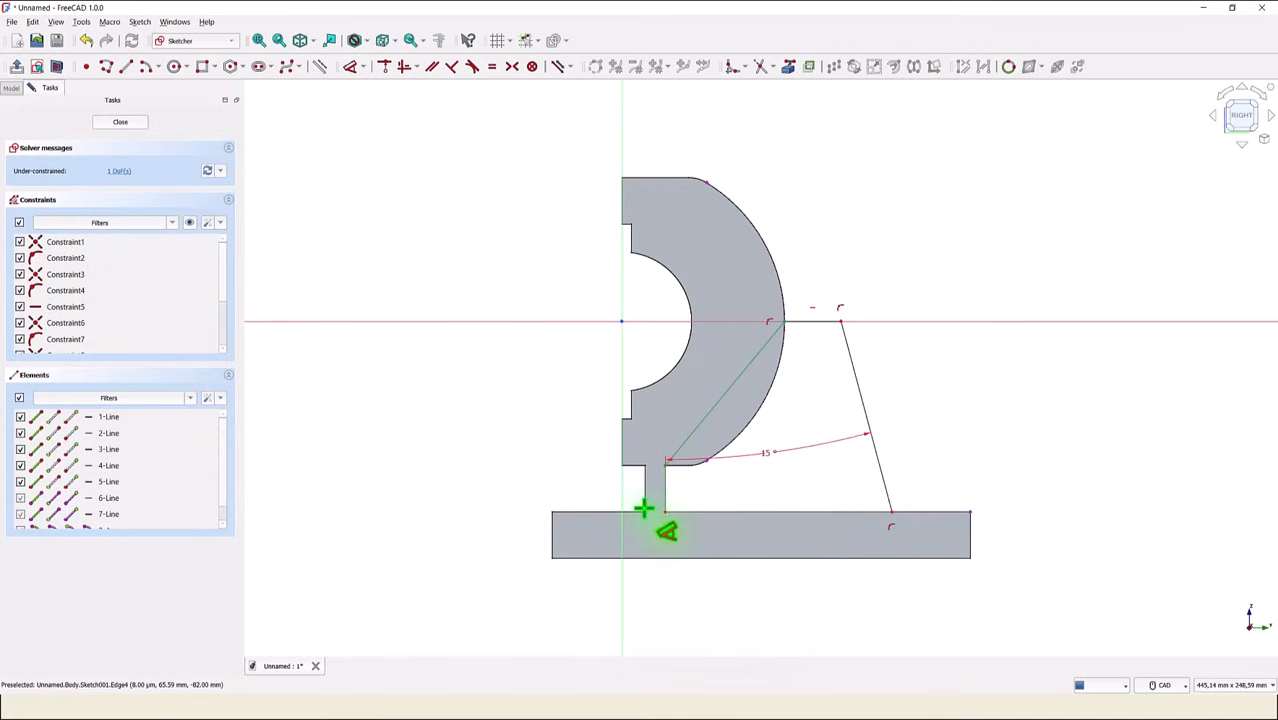
# - Reference the connecting web's left vertical edge as external geometry in the rib sketch
pyautogui.click(789, 70)
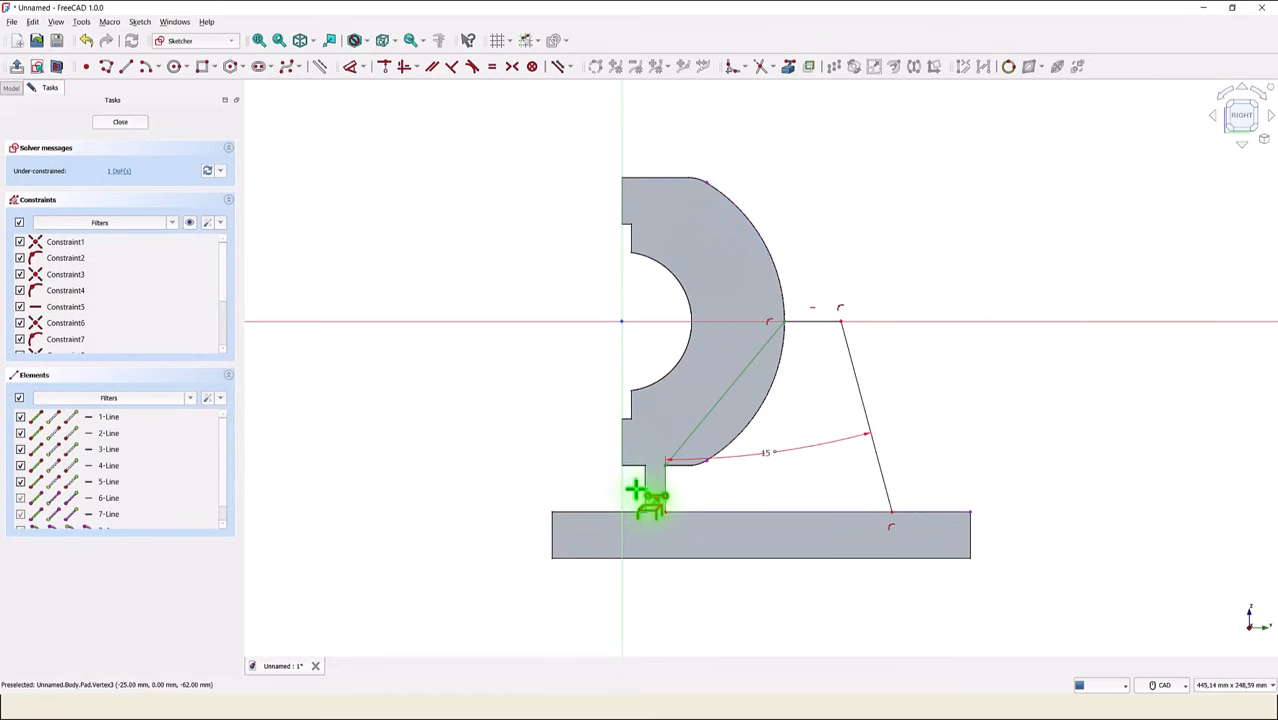
pyautogui.click(639, 495)
pyautogui.rightClick(531, 440)
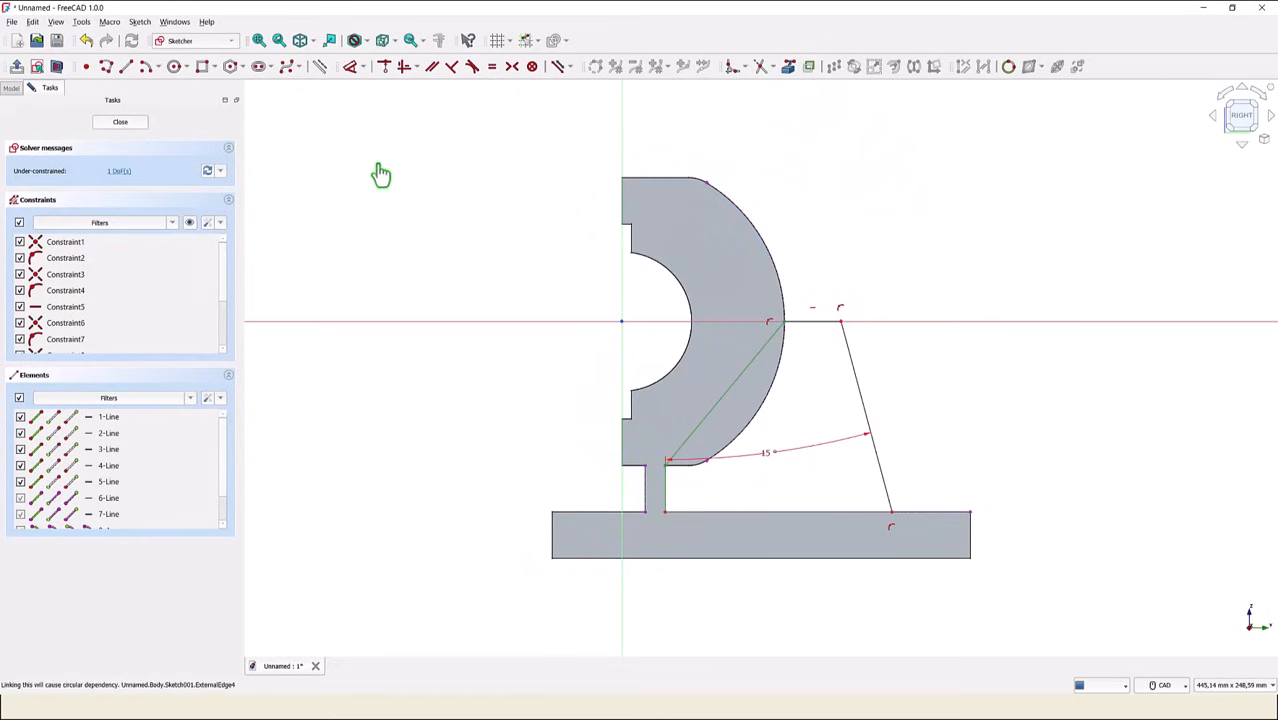
# - Dimension the horizontal distance from the web's left edge to the rib's lower outer corner and set it to 96 mm
pyautogui.click(351, 67)
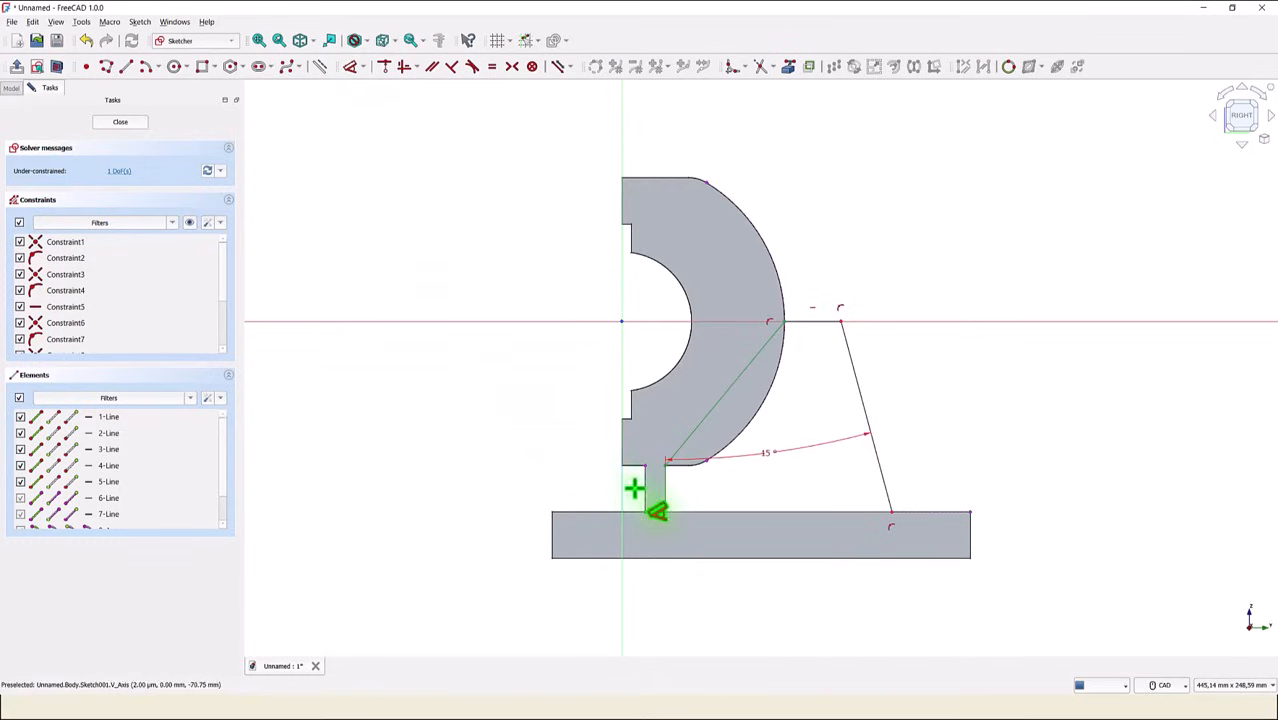
pyautogui.click(641, 494)
pyautogui.rightClick(648, 506)
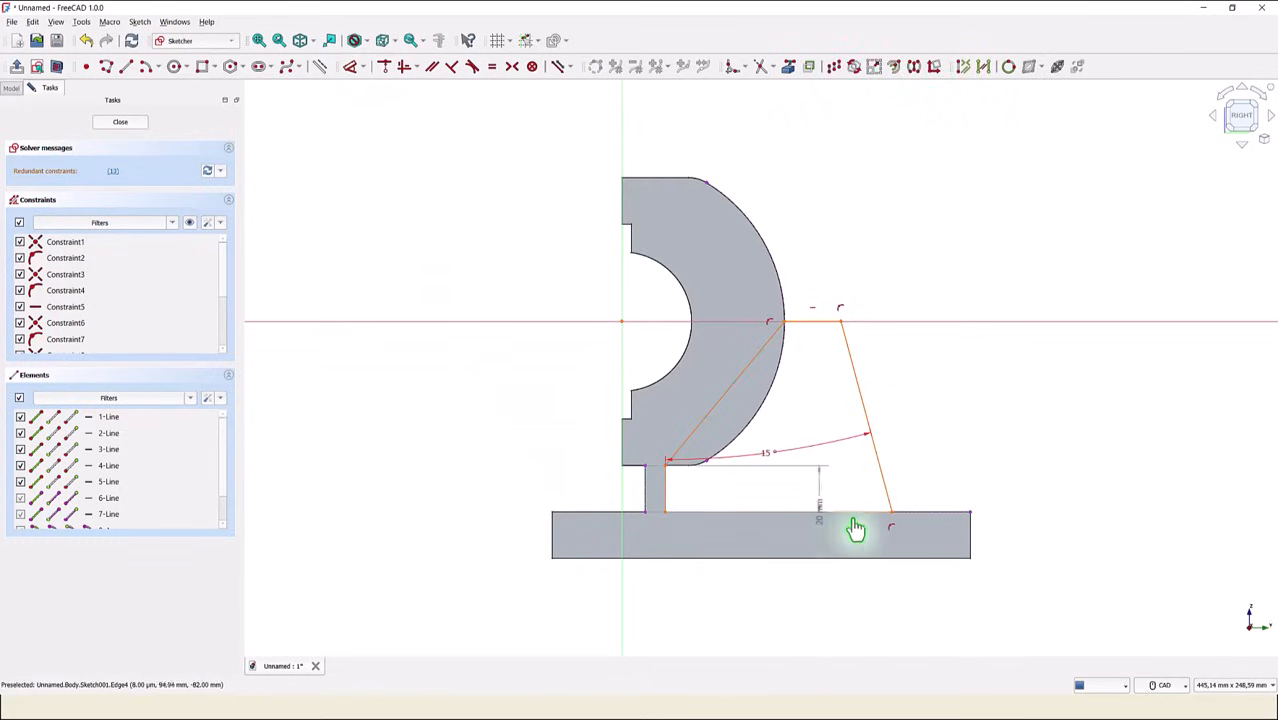
pyautogui.moveTo(889, 522); pyautogui.dragTo(893, 514)
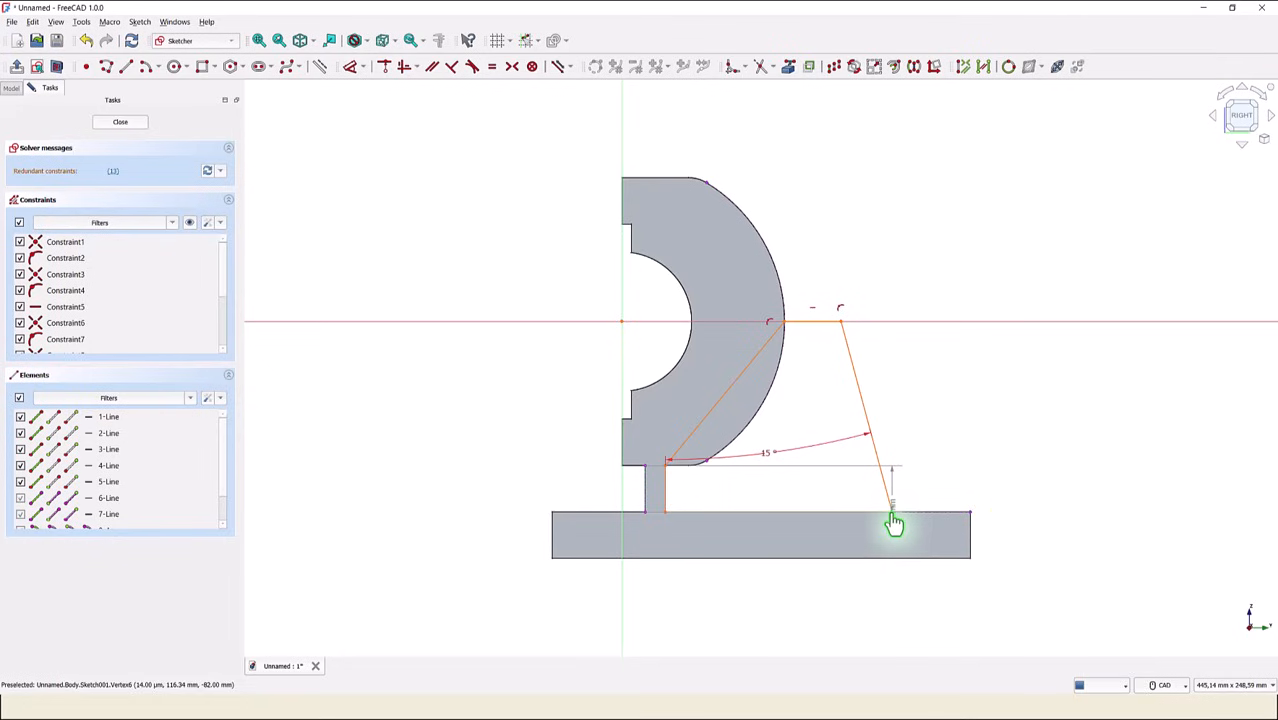
pyautogui.click(893, 514)
pyautogui.click(782, 596)
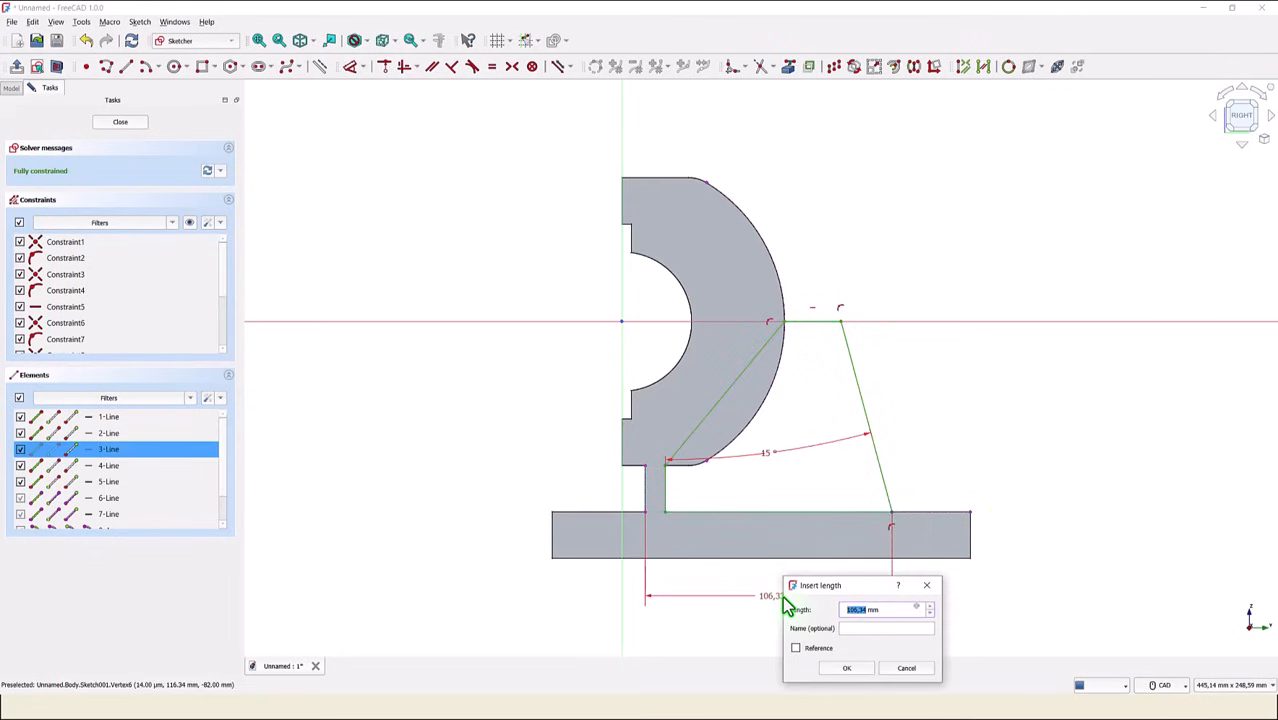
pyautogui.write('96')
pyautogui.press('Return')
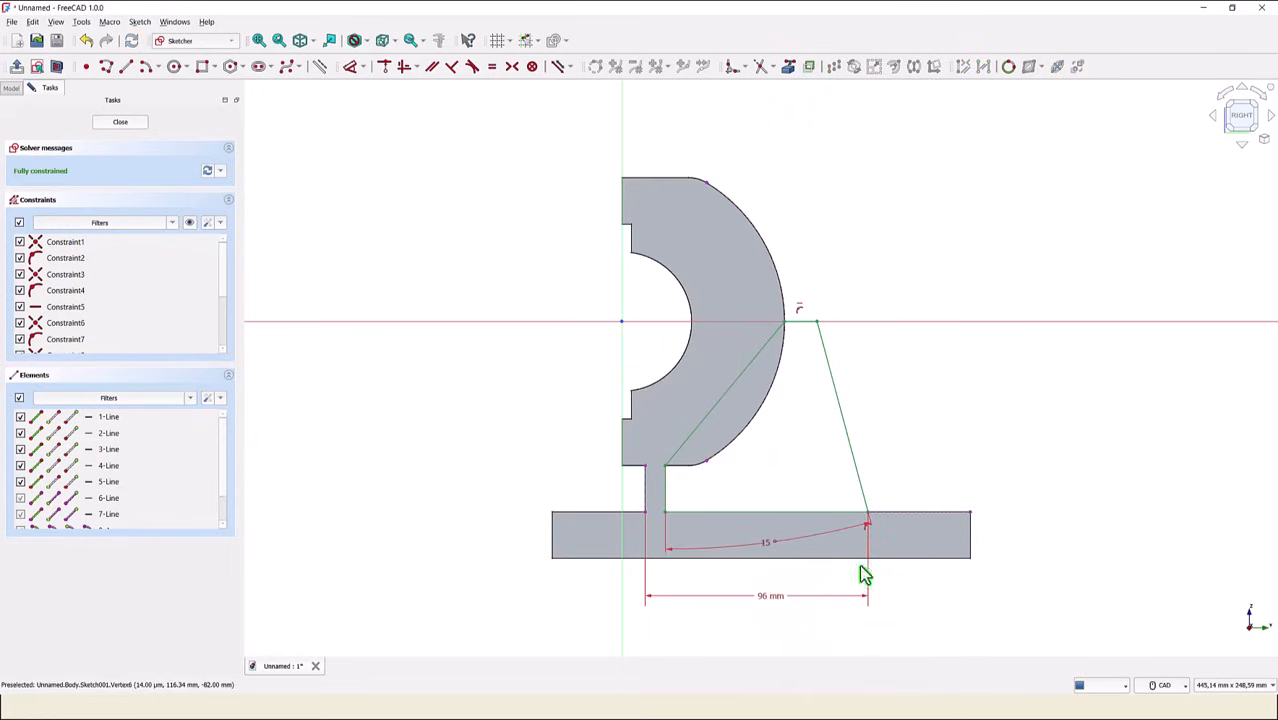
# - Close the rib sketch and pad it to a length of 12 mm, symmetric to the sketch plane
pyautogui.click(120, 122)
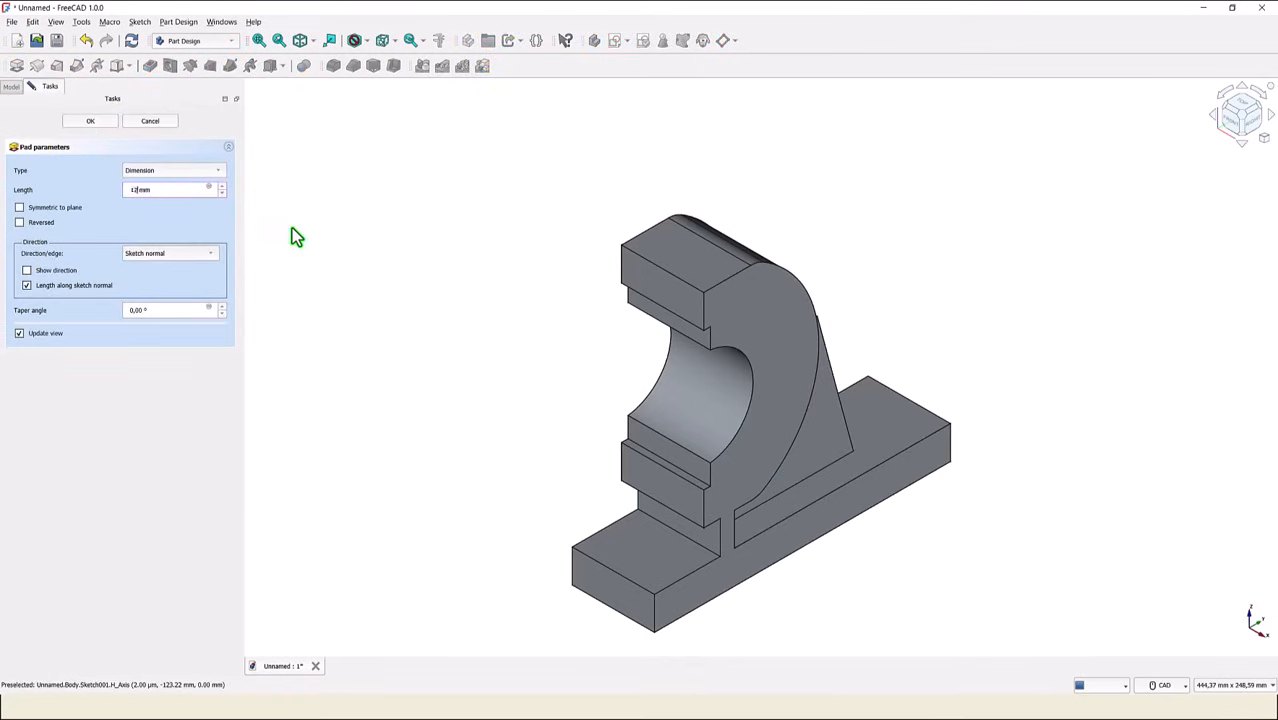
pyautogui.click(19, 207)
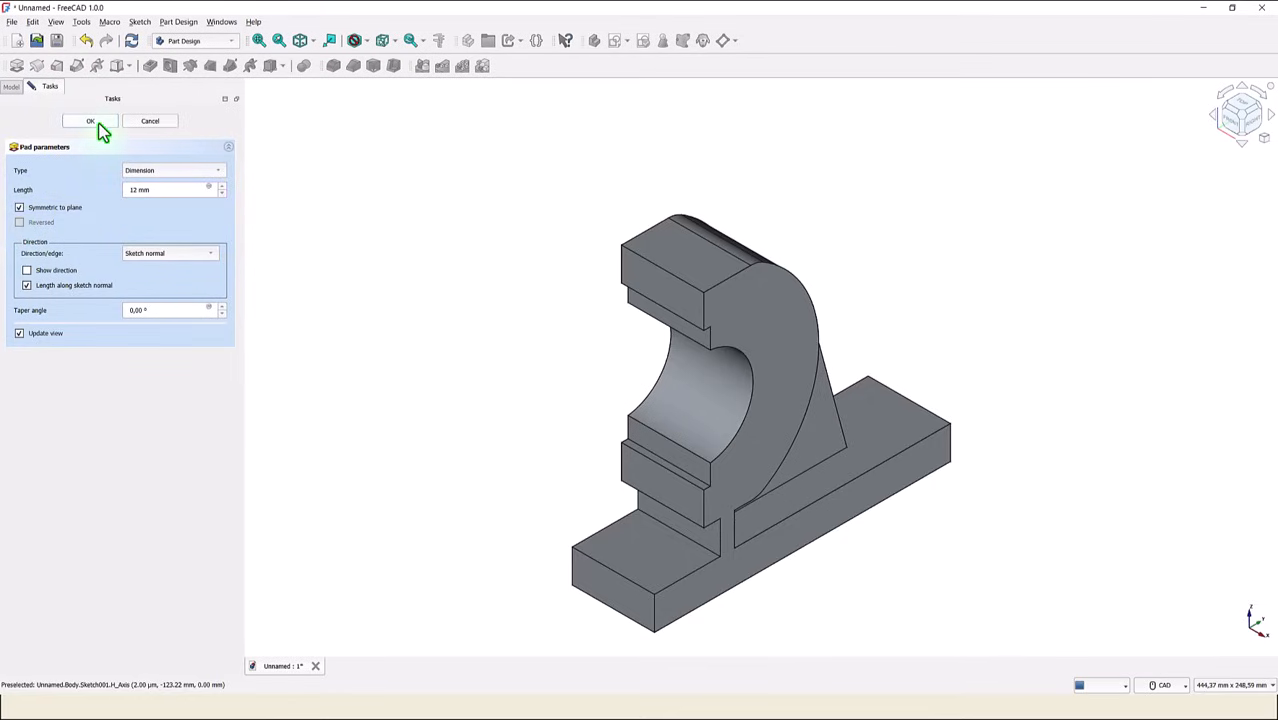
pyautogui.click(91, 122)
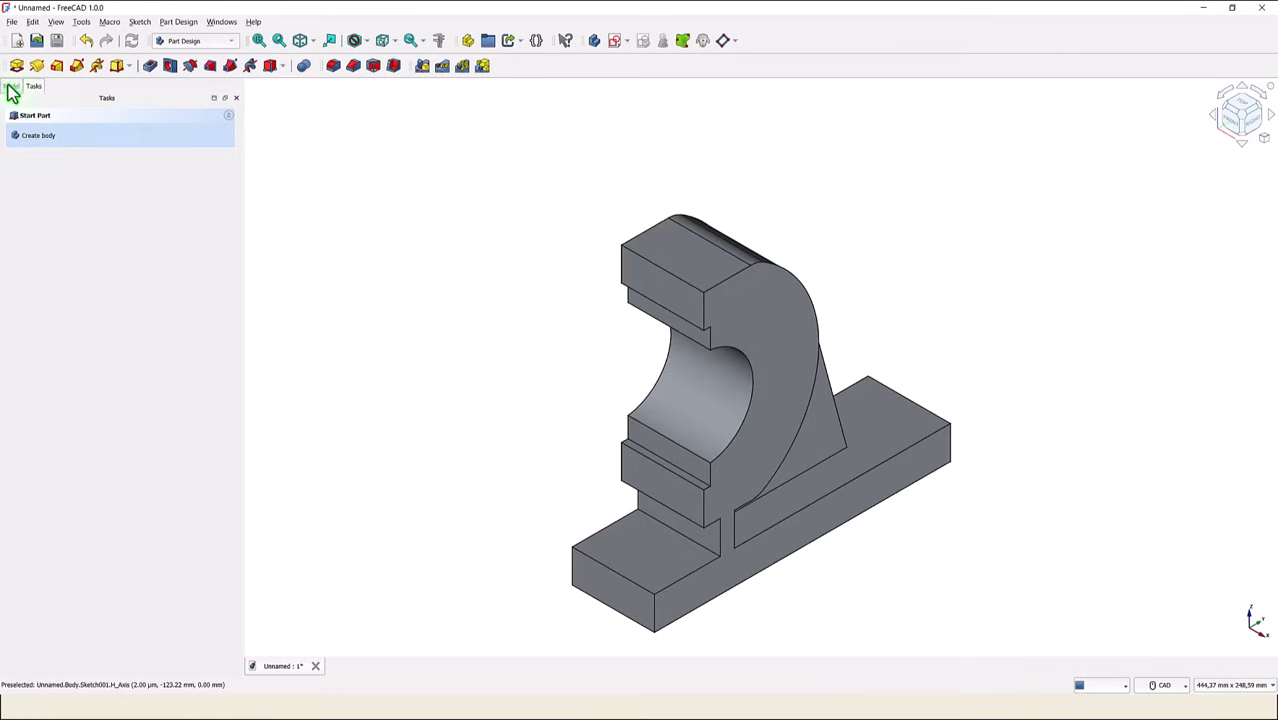
# - Create a new sketch on the large flat profile face of the bearing body
pyautogui.click(78, 155)
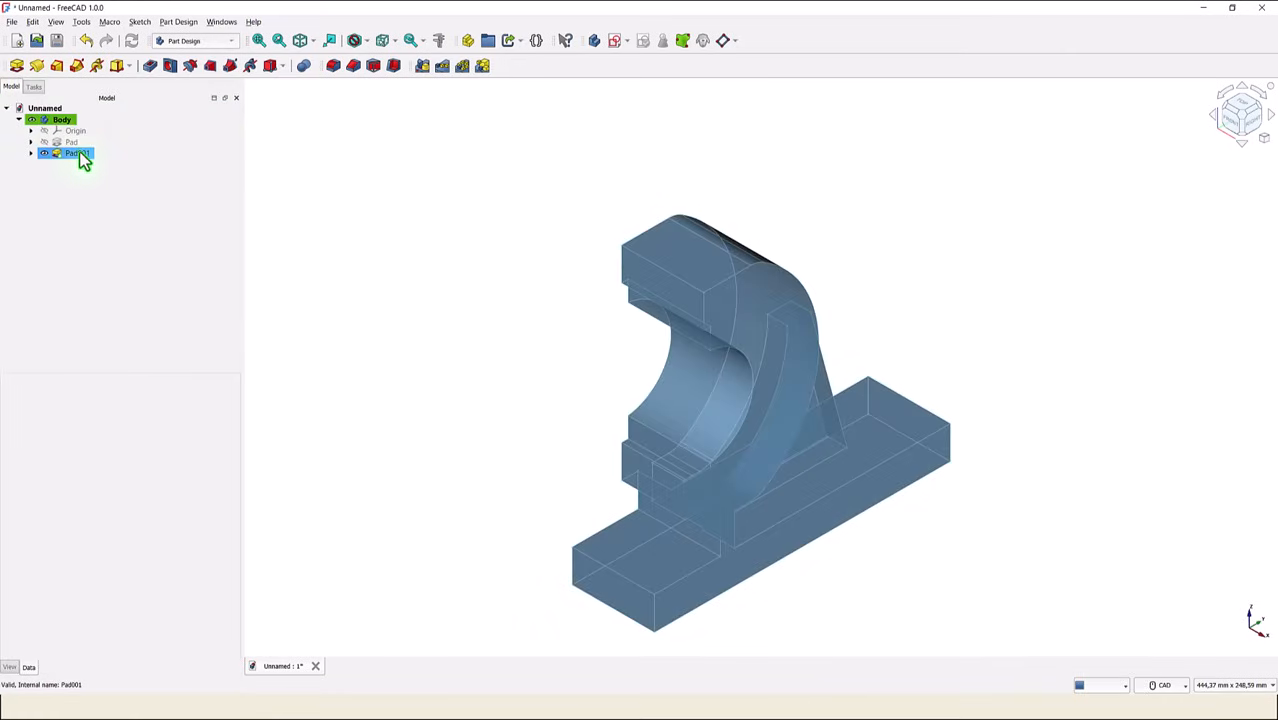
pyautogui.click(296, 210)
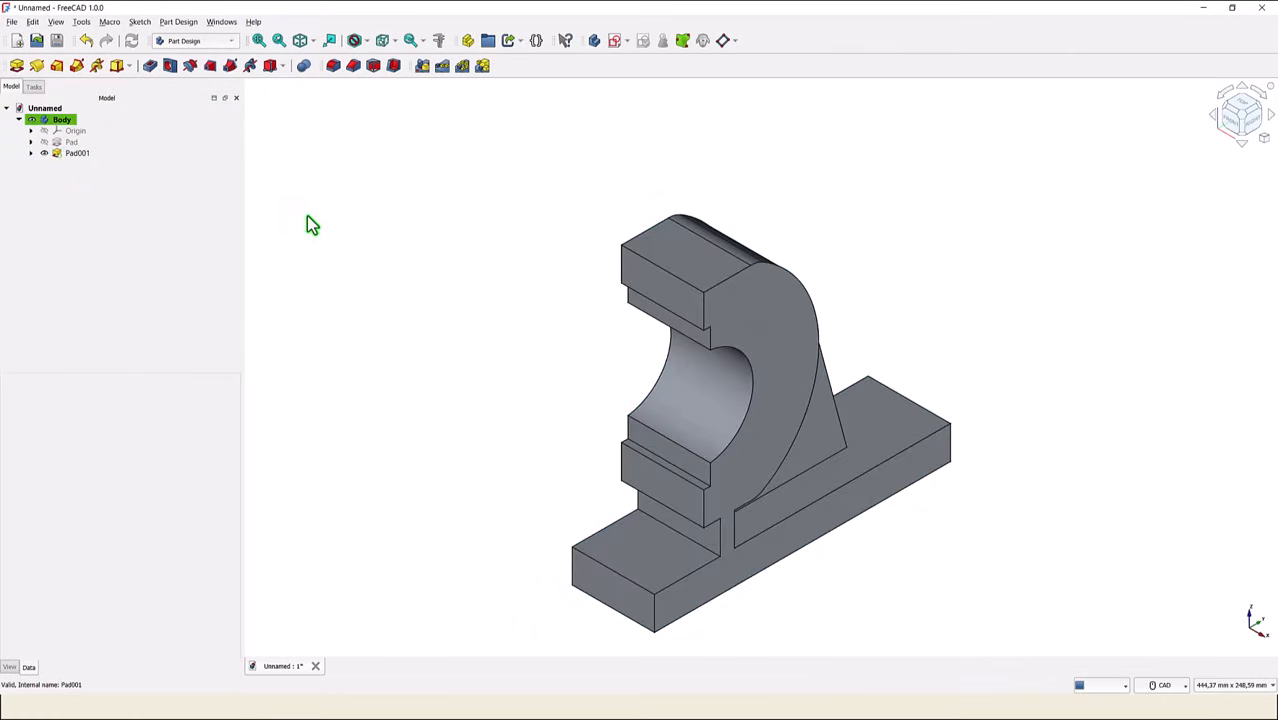
pyautogui.moveTo(735, 540); pyautogui.dragTo(603, 540, button='middle')
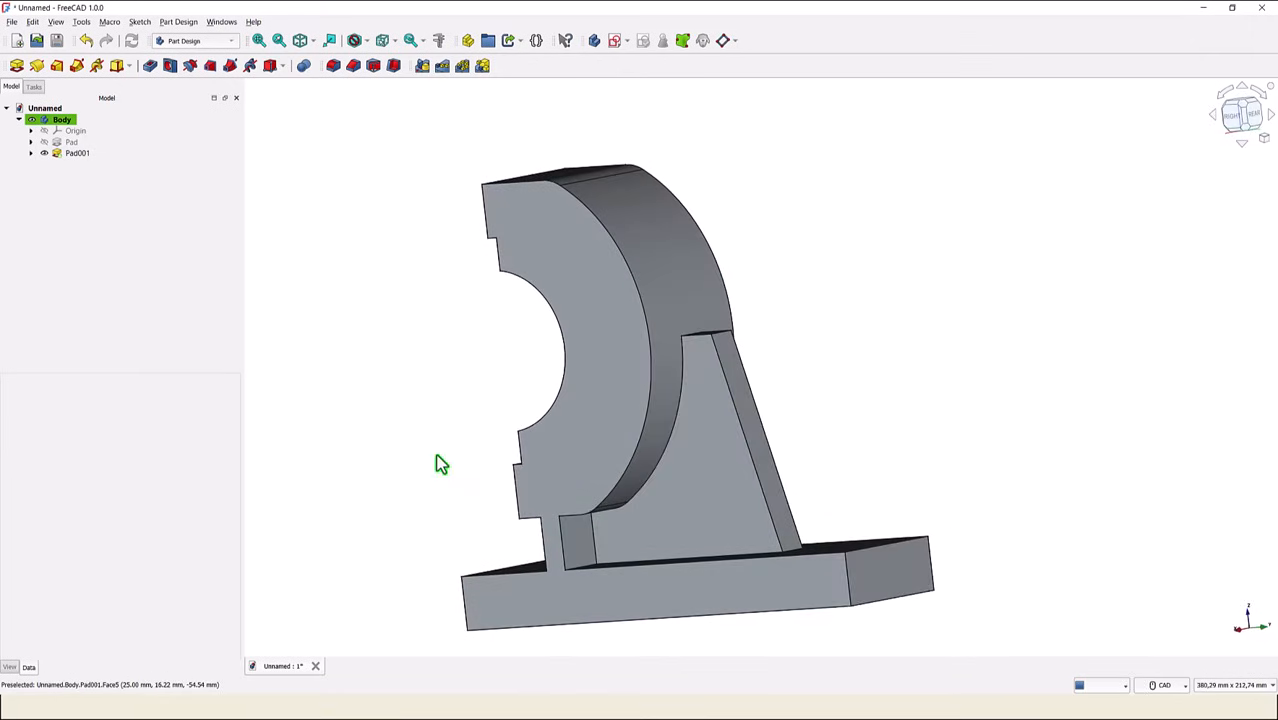
pyautogui.moveTo(419, 408); pyautogui.dragTo(417, 398, button='middle')
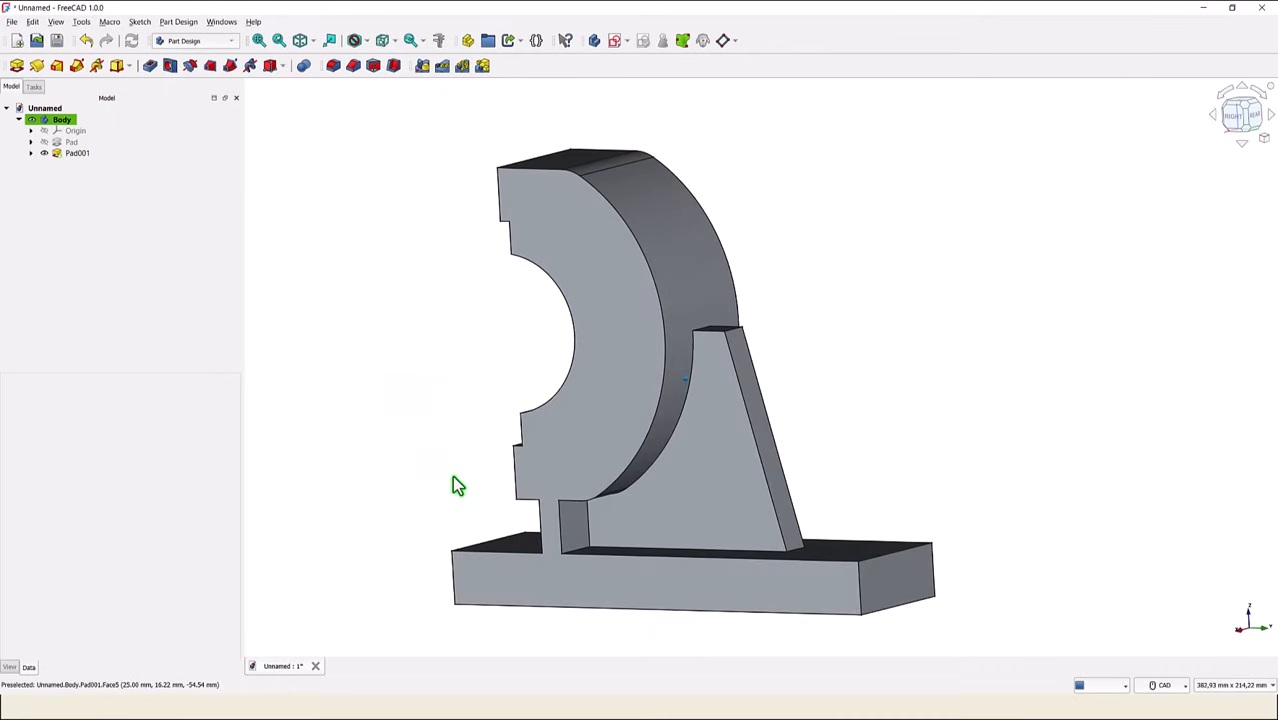
pyautogui.click(585, 478)
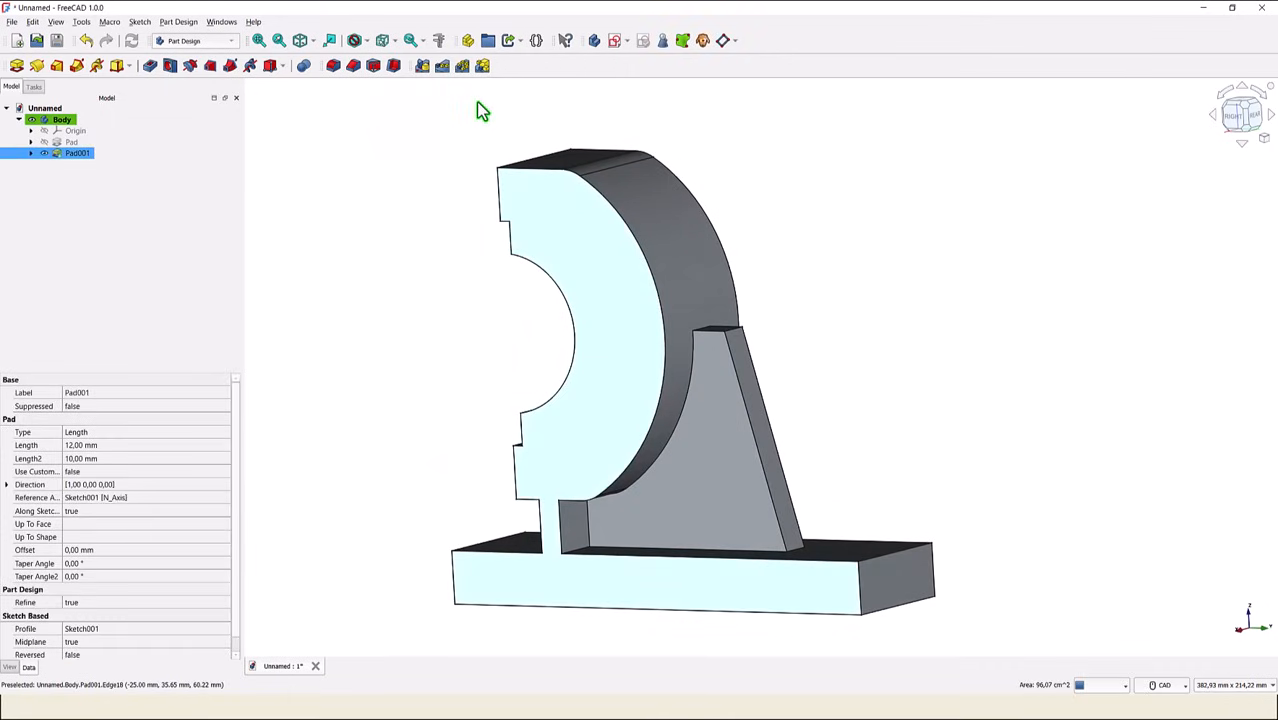
pyautogui.click(615, 39)
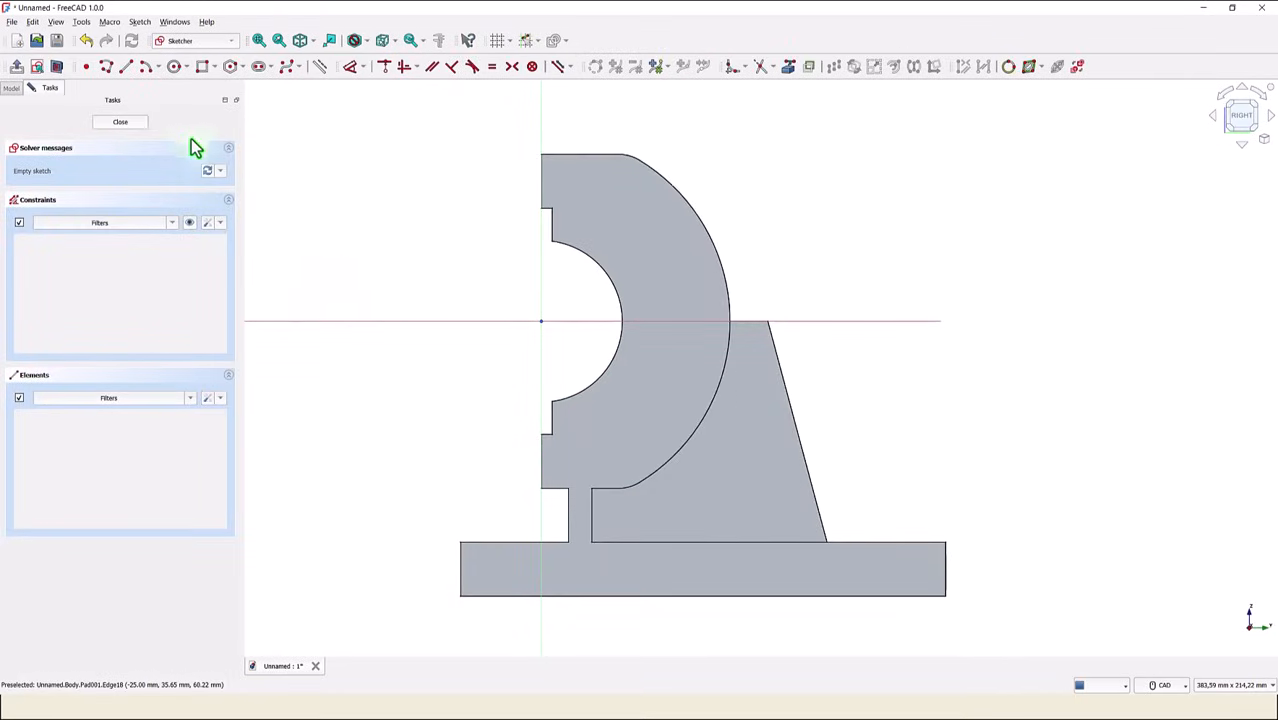
# - Reference the web's two vertical edges as external geometry, draw a rectangle between their opposite corners, and close the sketch
pyautogui.click(788, 68)
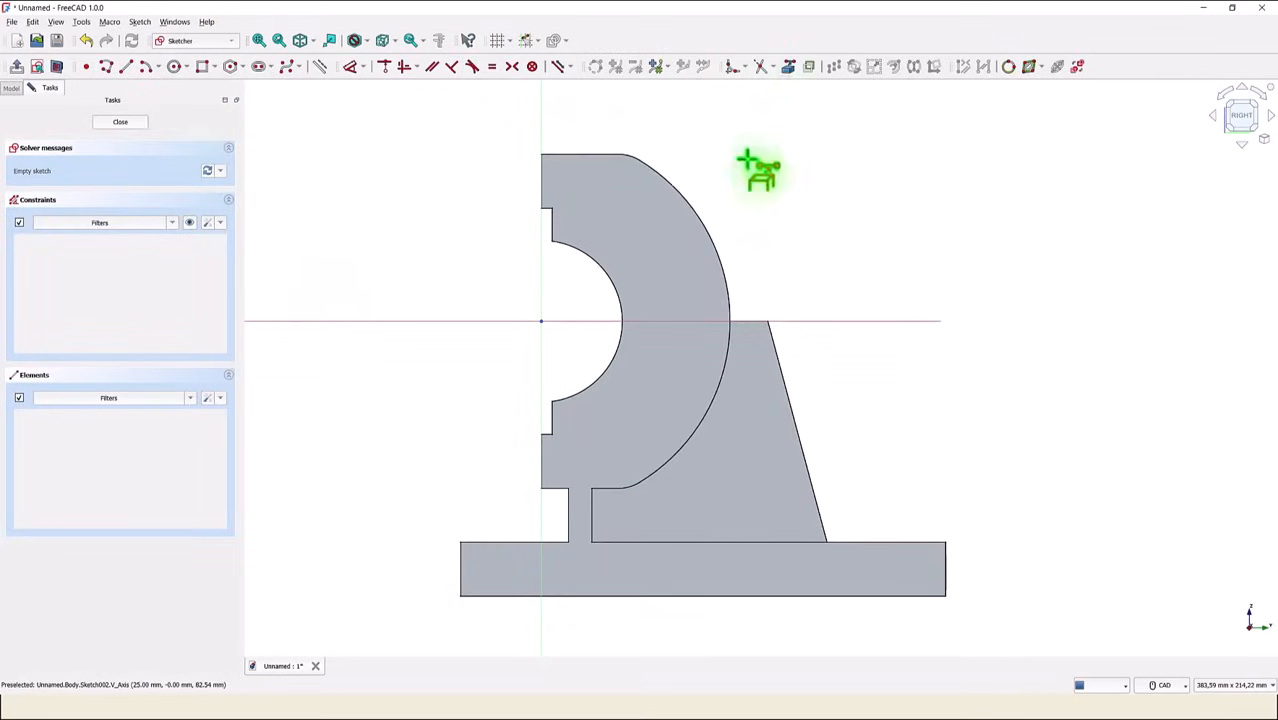
pyautogui.click(567, 516)
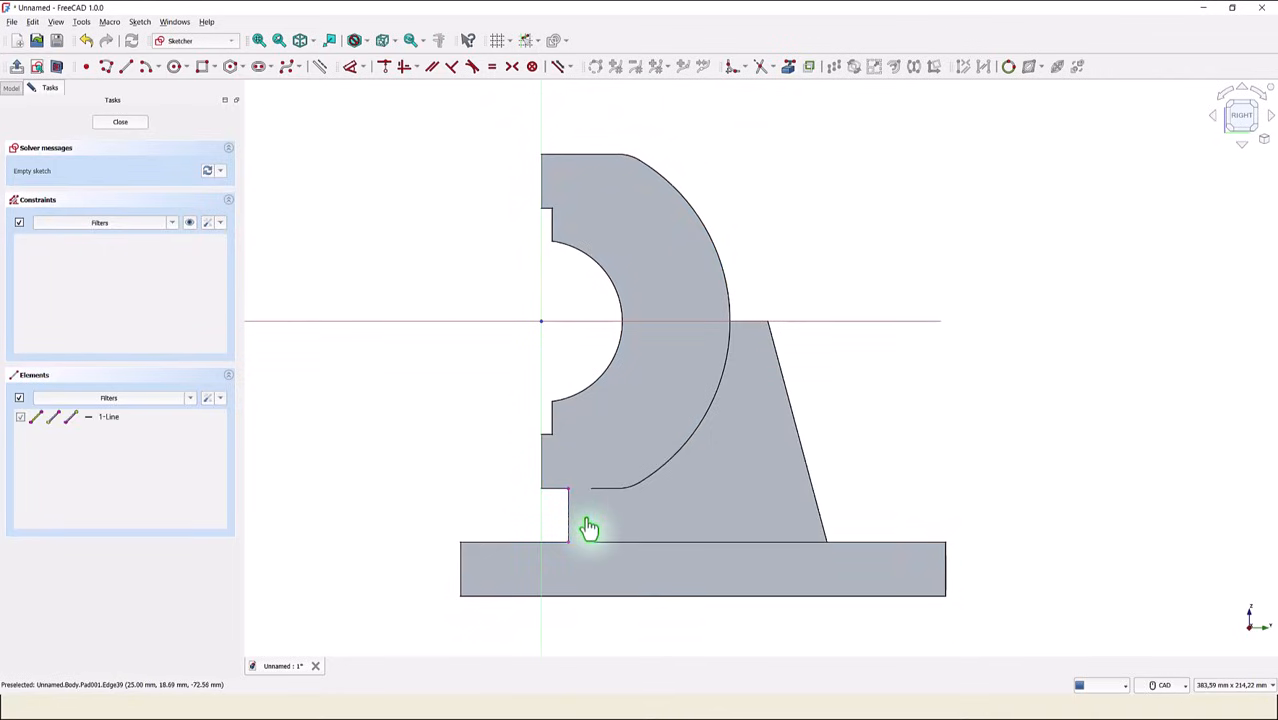
pyautogui.click(594, 529)
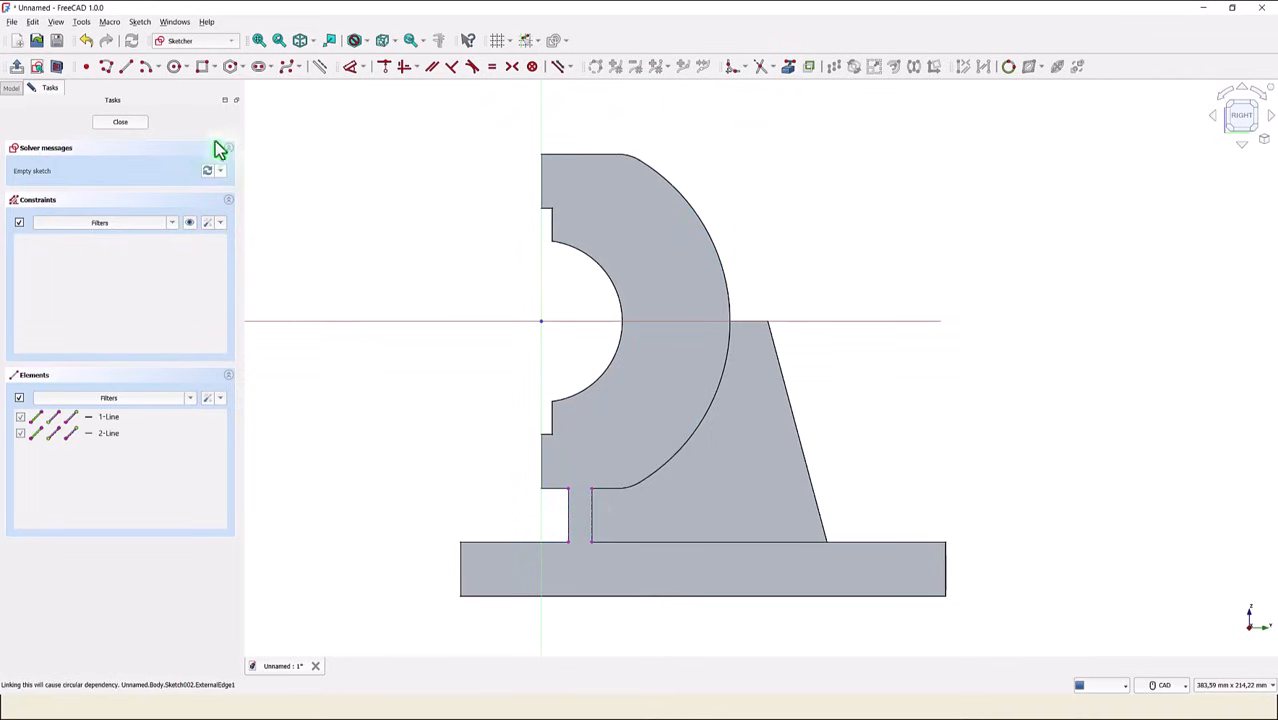
pyautogui.click(205, 68)
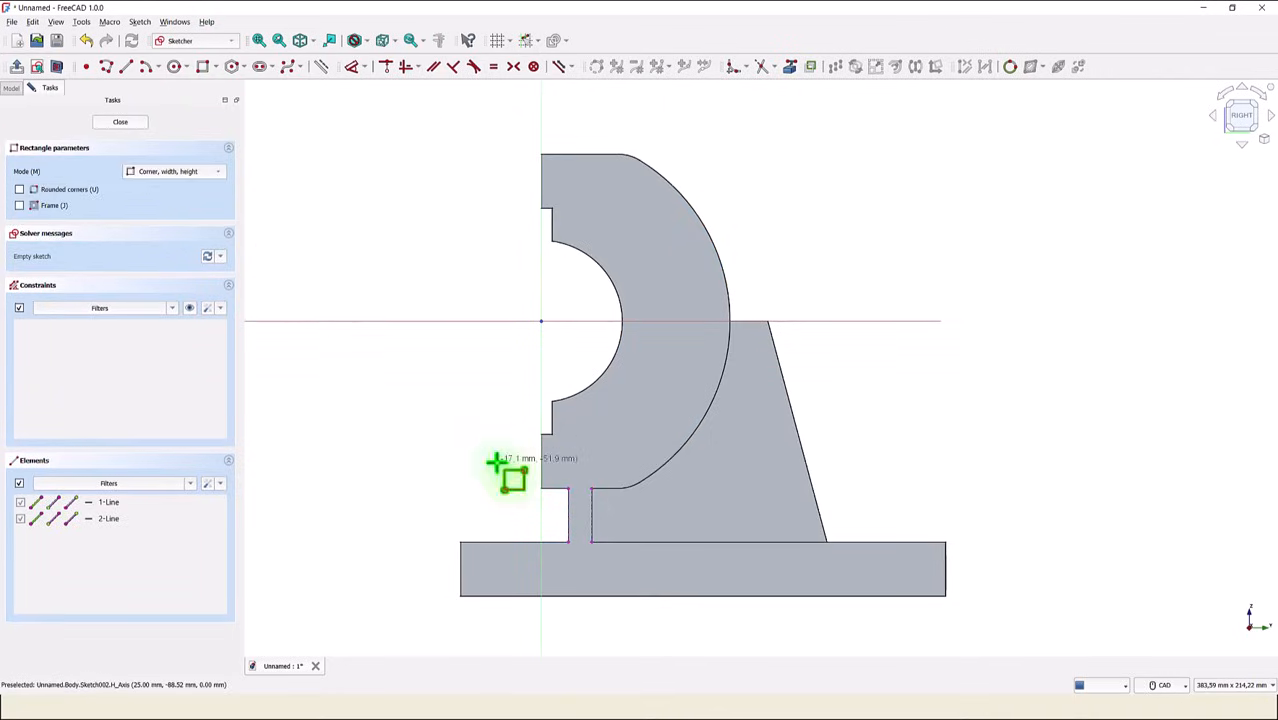
pyautogui.click(567, 541)
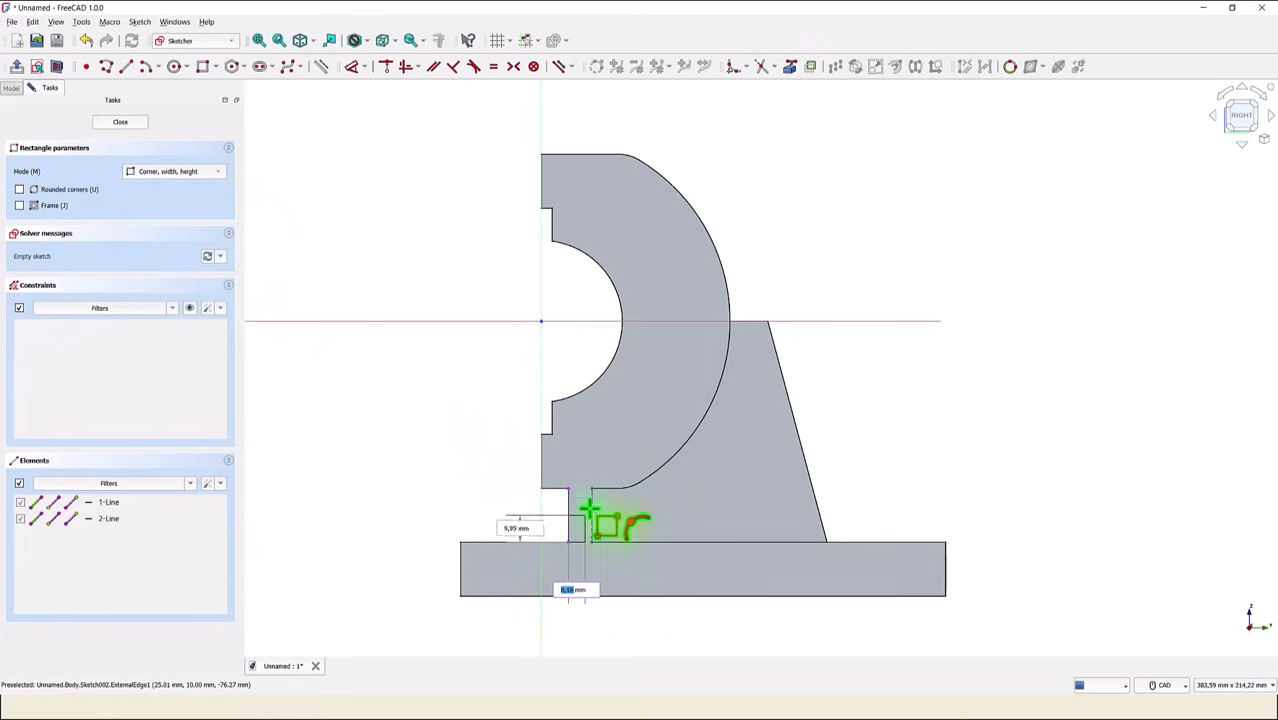
pyautogui.click(593, 489)
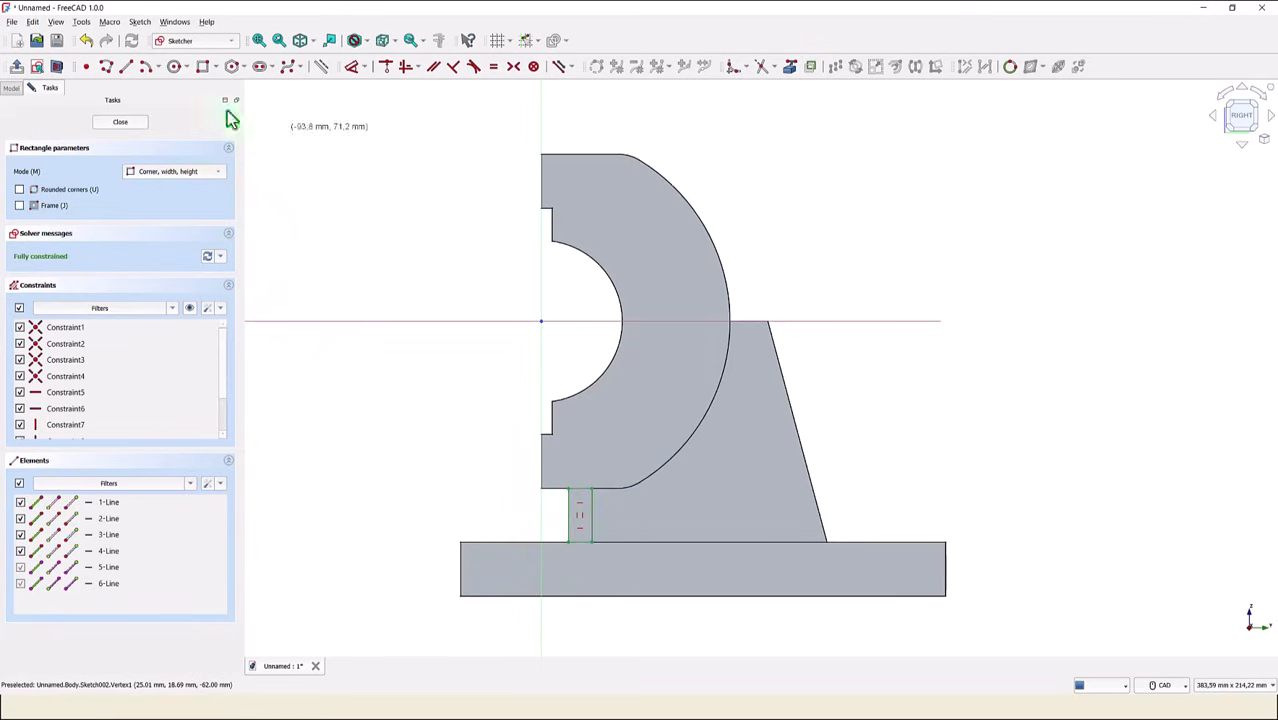
pyautogui.press('Escape')
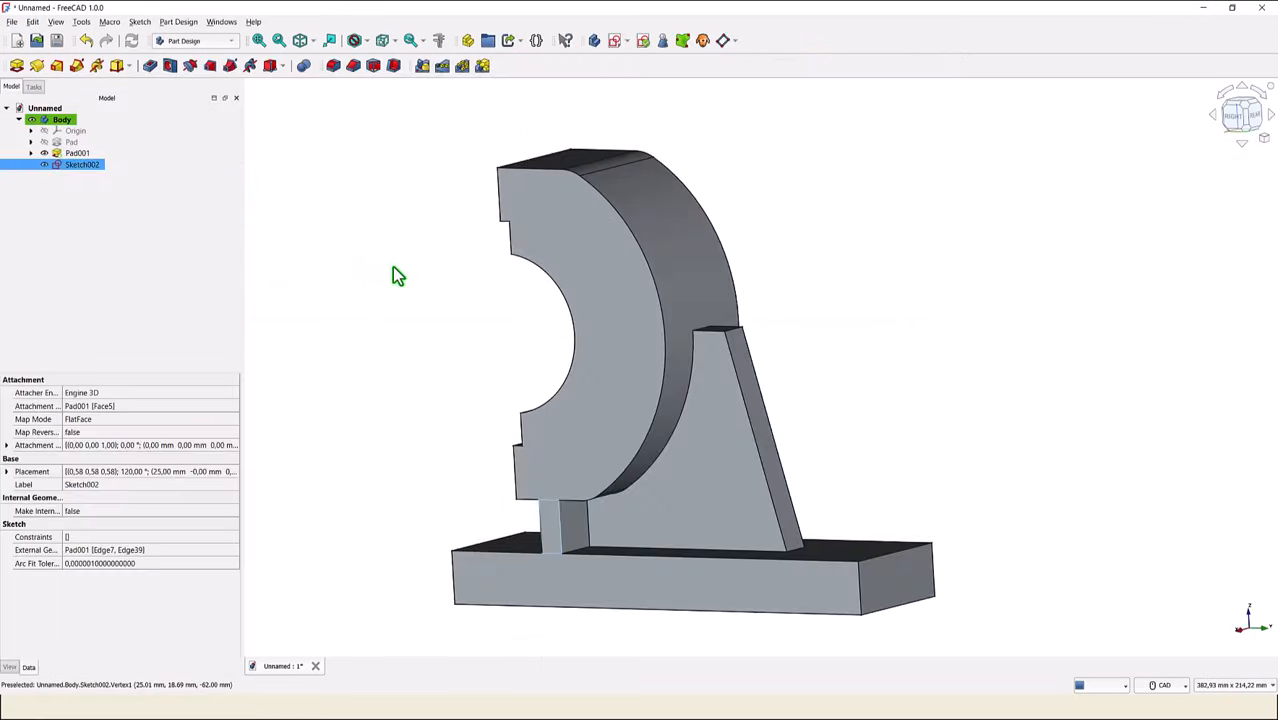
# - Pocket the web rectangle with type Up to face, ending at the rib's side face
pyautogui.click(149, 67)
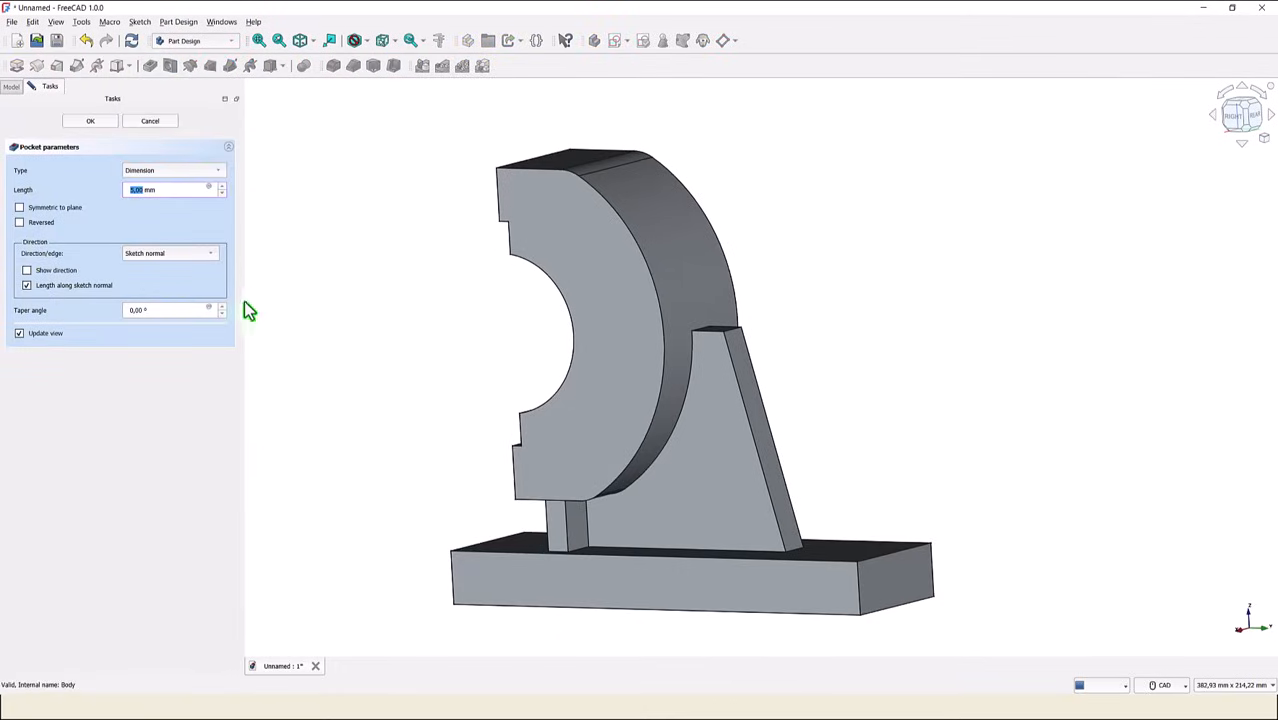
pyautogui.click(186, 173)
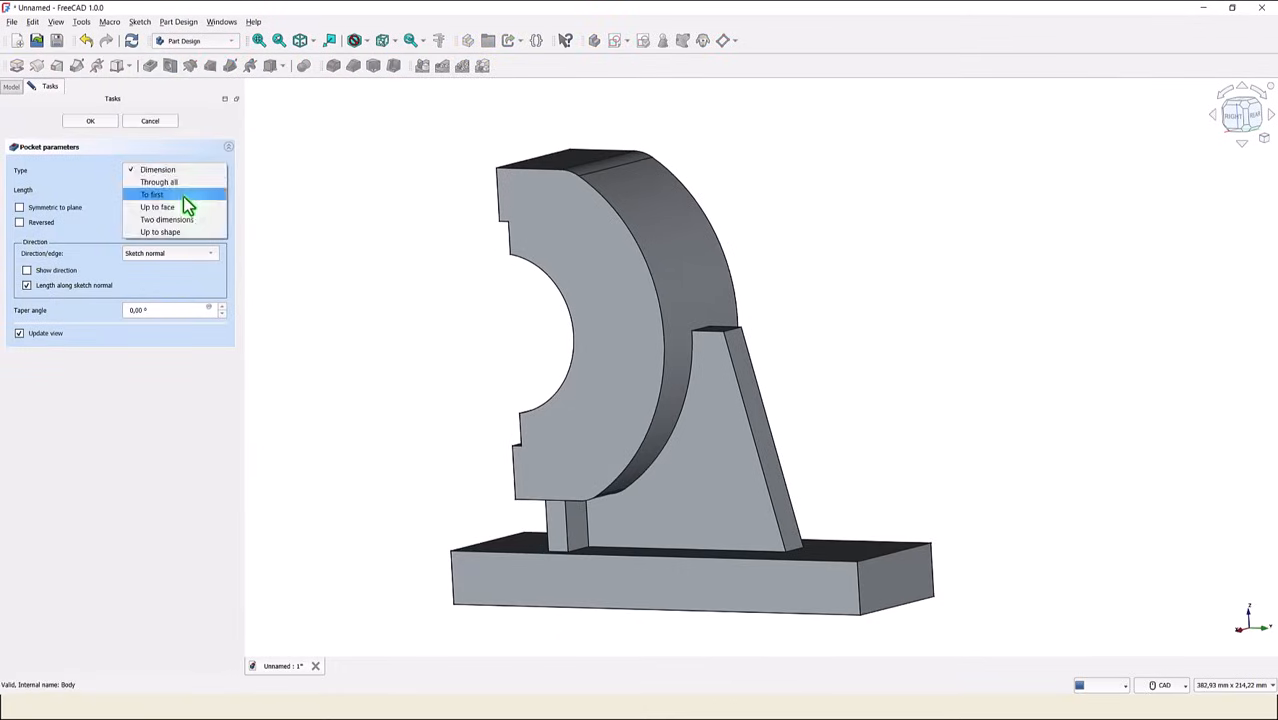
pyautogui.click(183, 211)
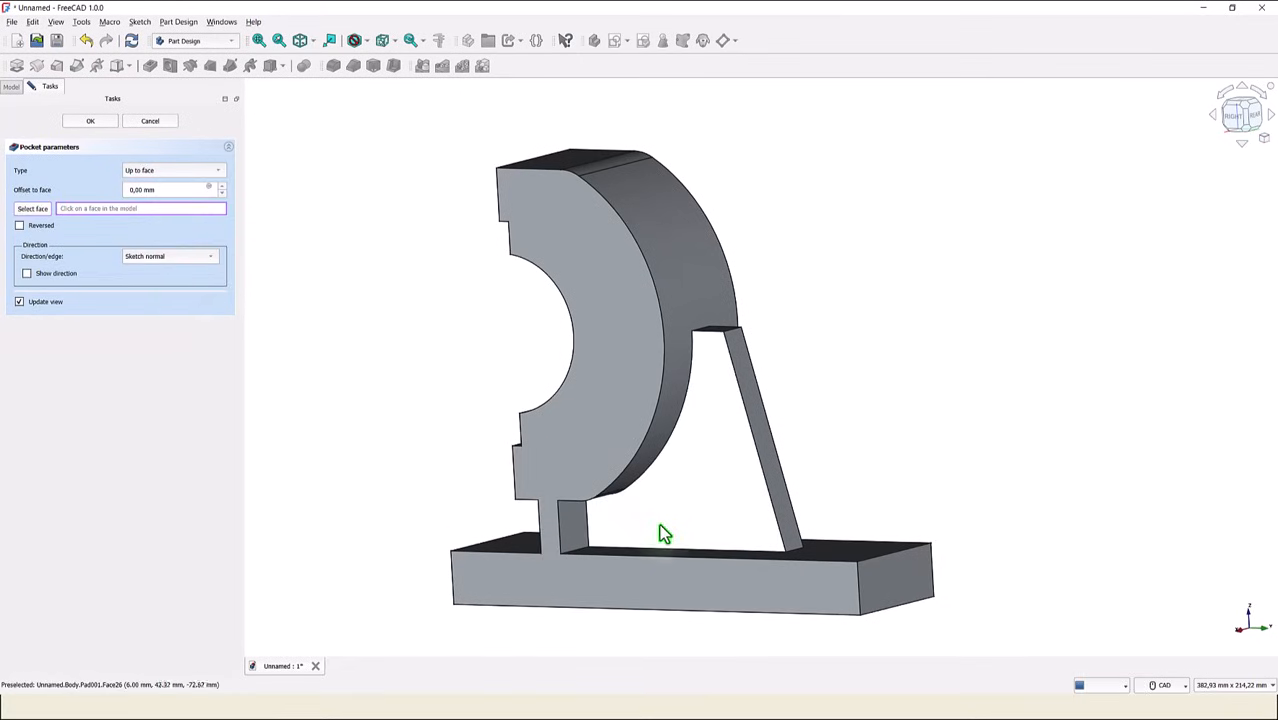
pyautogui.click(671, 528)
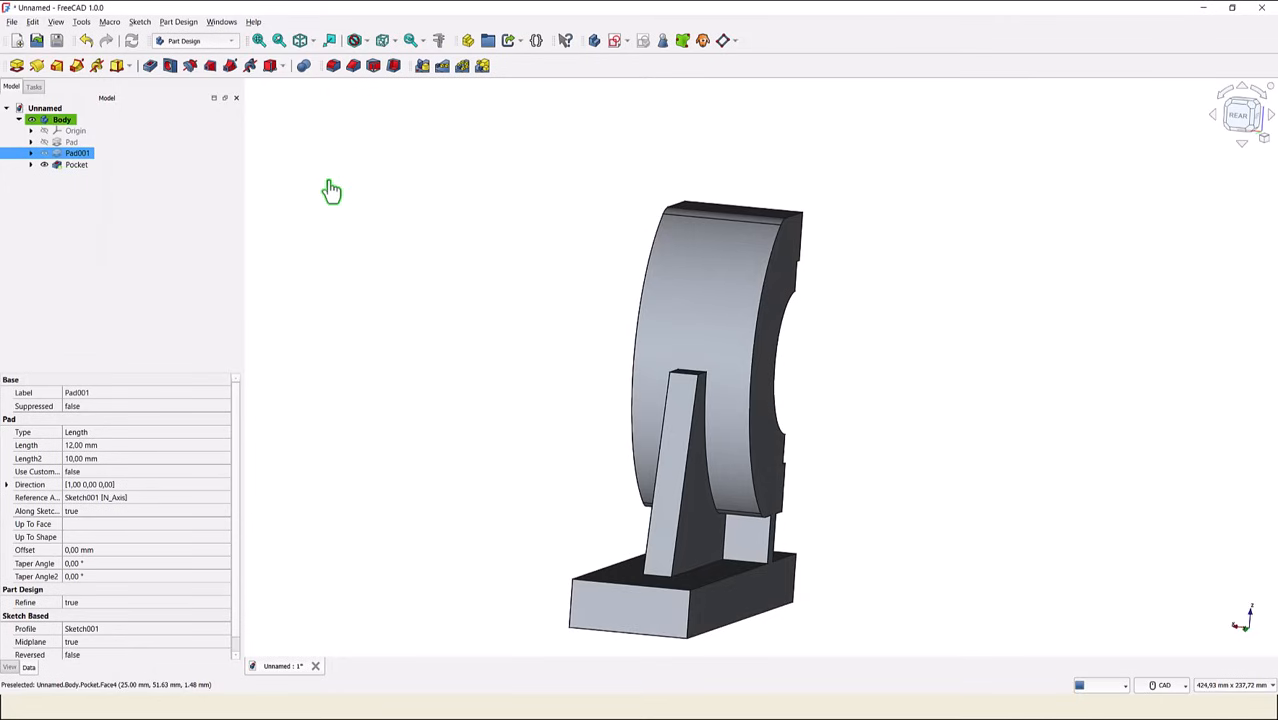
# - Mirror the web pocket across the Base YZ plane, transforming the tool shapes
pyautogui.click(77, 166)
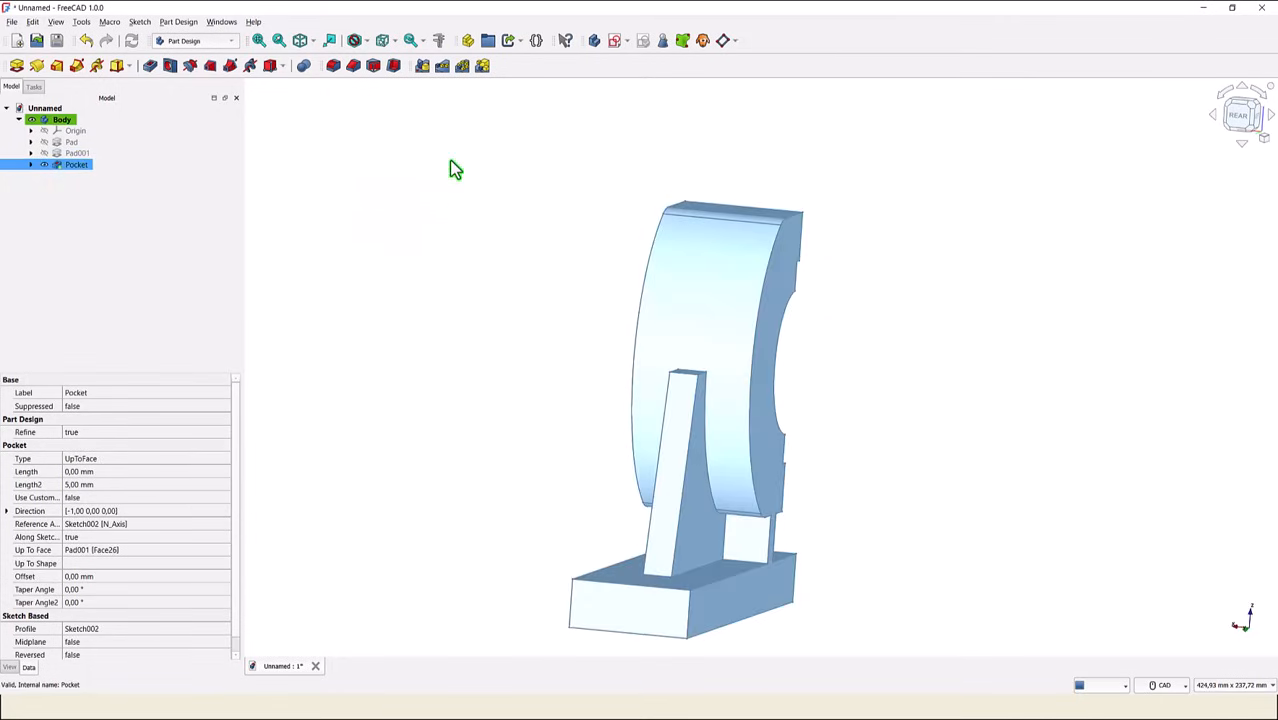
pyautogui.click(425, 70)
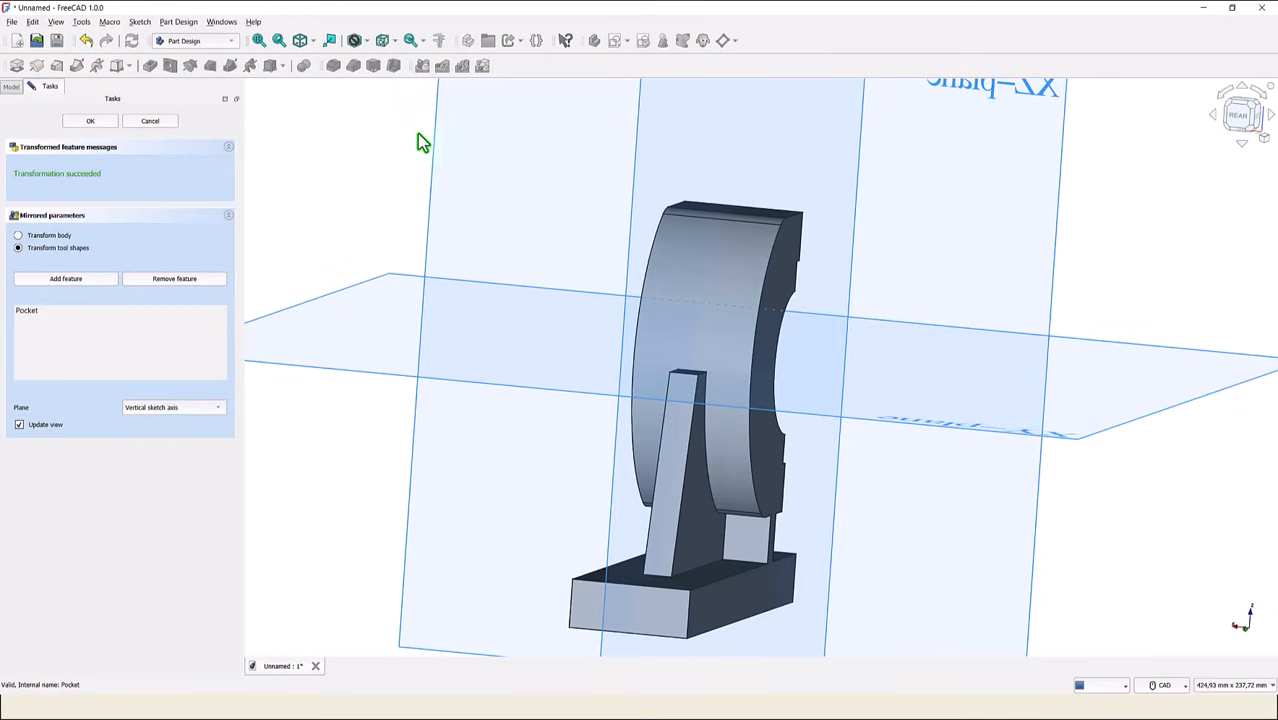
pyautogui.scroll(2, 530, 266)
pyautogui.scroll(-2, 530, 262)
pyautogui.moveTo(808, 248); pyautogui.dragTo(815, 190, button='middle')
pyautogui.click(841, 151)
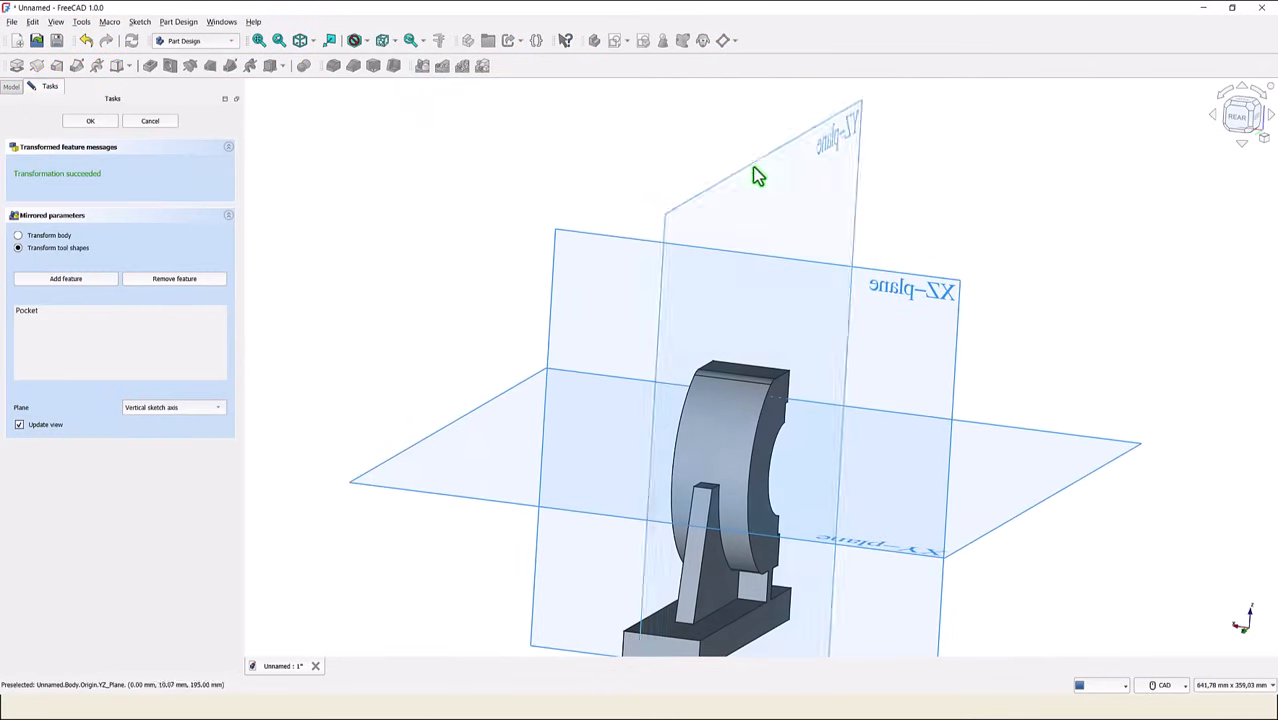
pyautogui.click(168, 414)
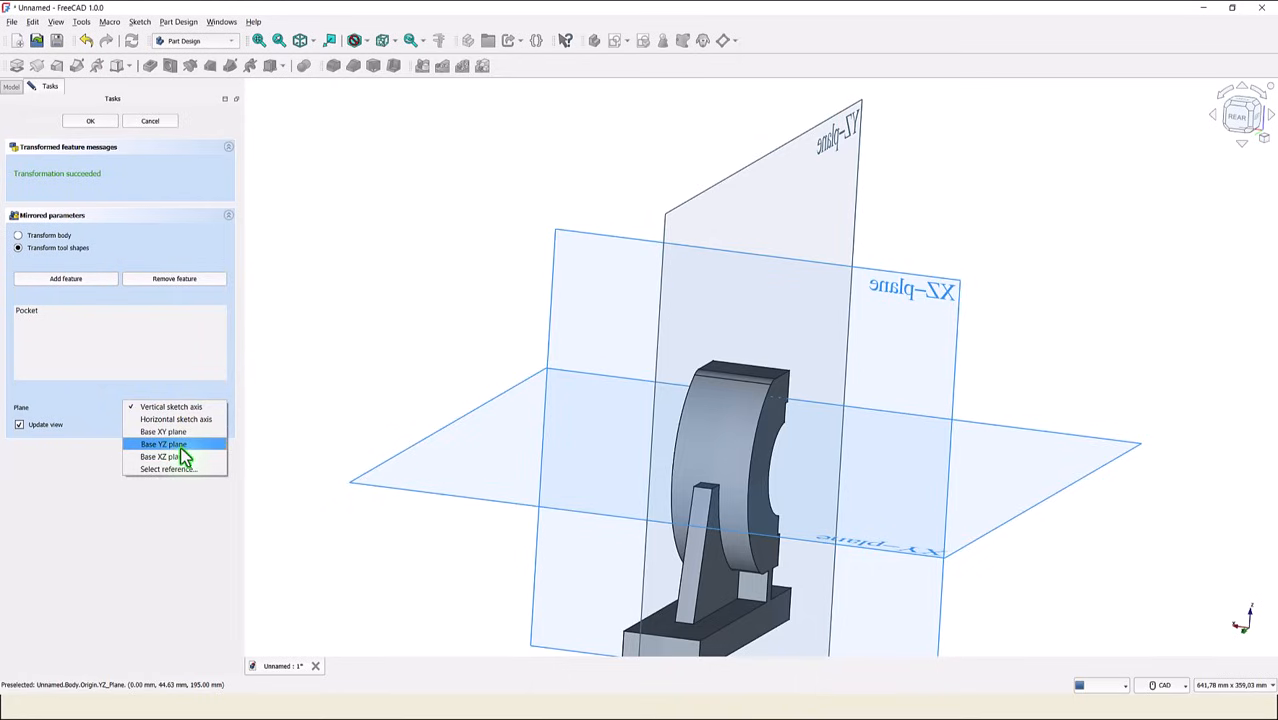
pyautogui.click(165, 444)
pyautogui.moveTo(337, 394); pyautogui.dragTo(393, 322, button='middle')
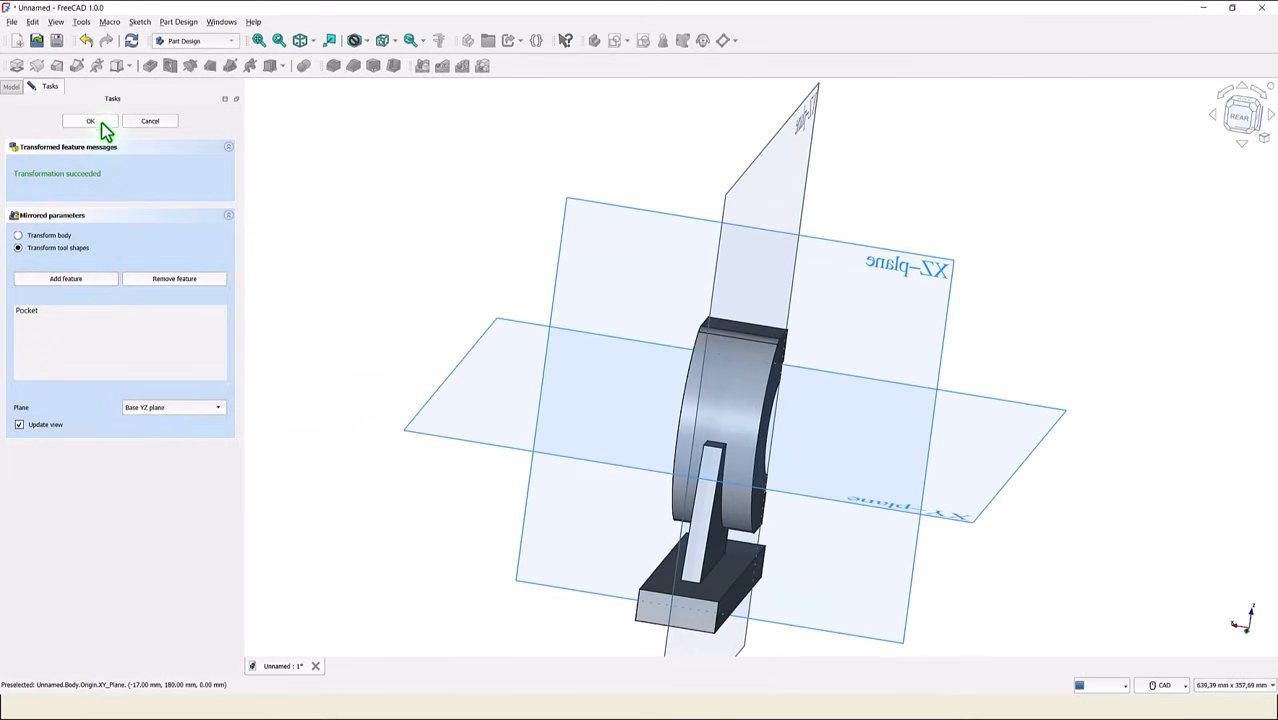
pyautogui.click(90, 121)
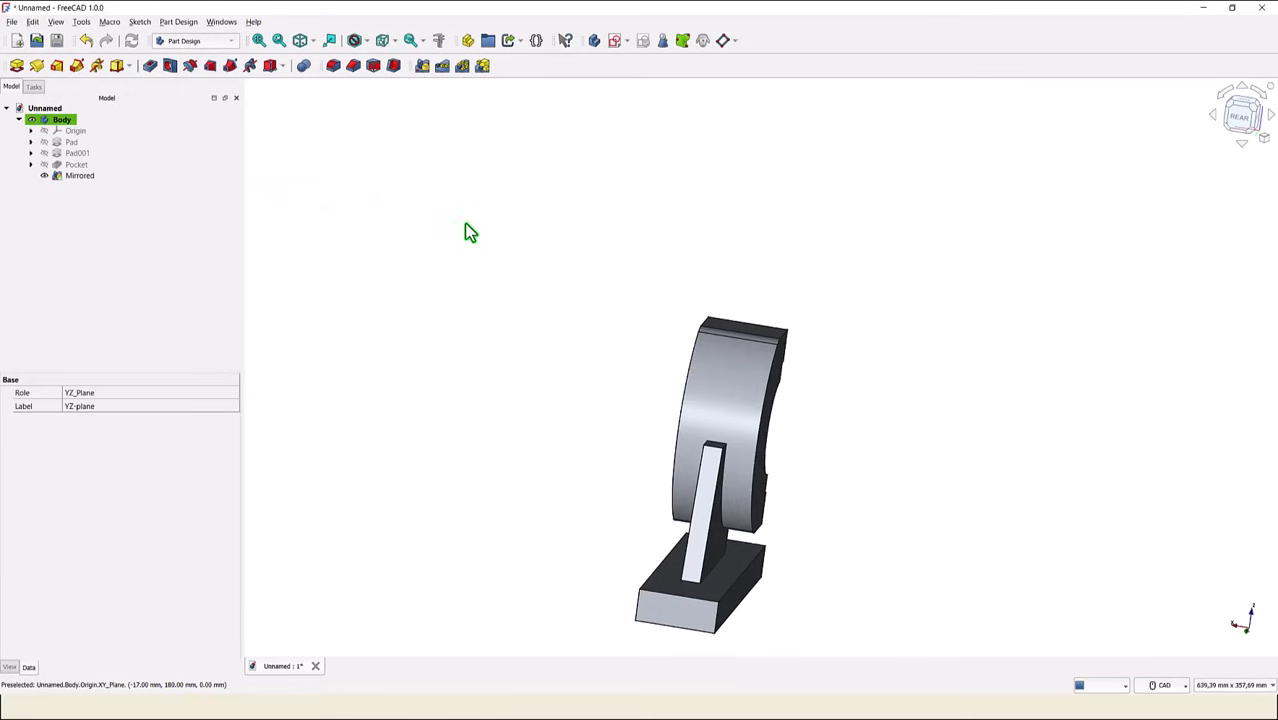
# - Create a datum plane attached to the bearing's upper front face, offset -94 mm in the z-direction
pyautogui.click(304, 43)
pyautogui.click(258, 40)
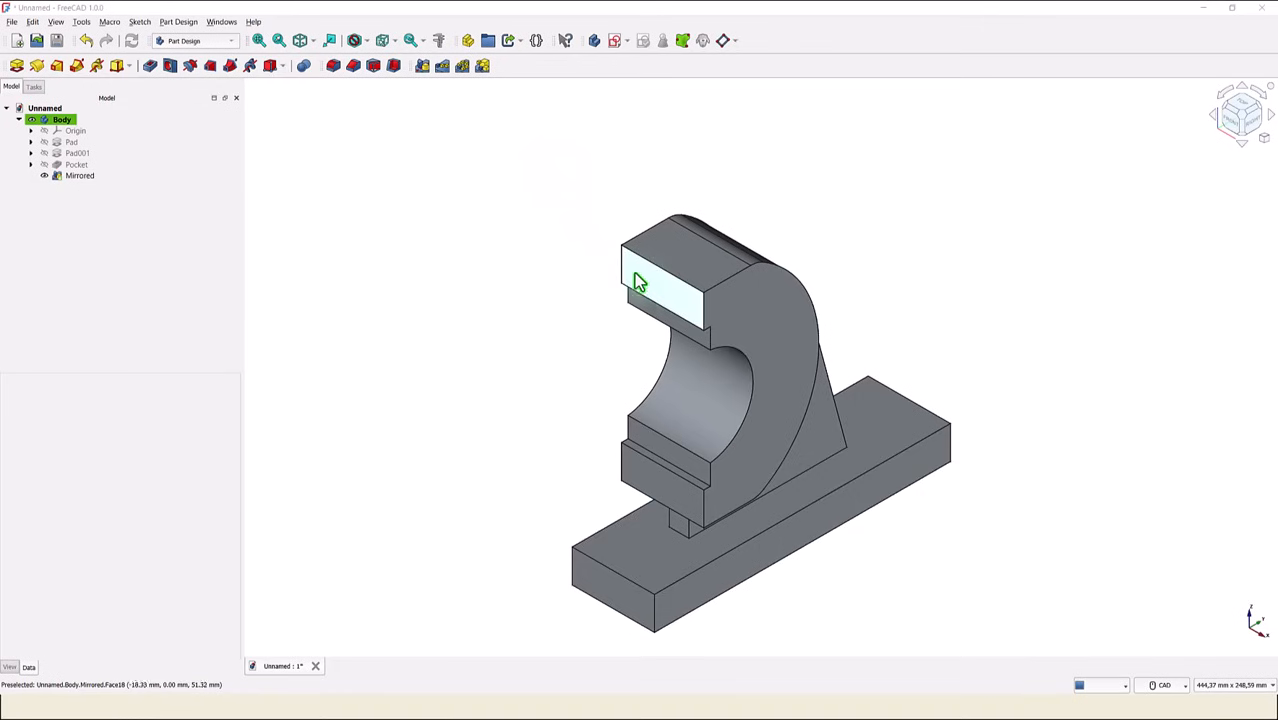
pyautogui.click(641, 285)
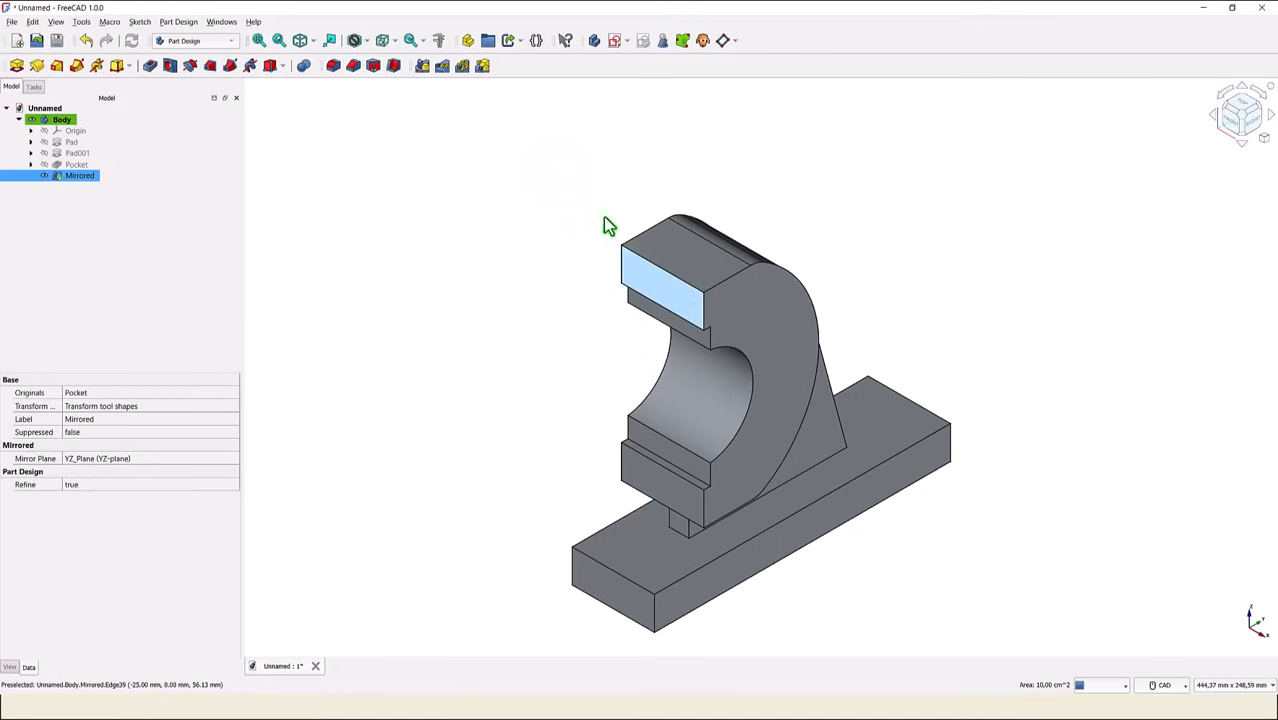
pyautogui.click(724, 42)
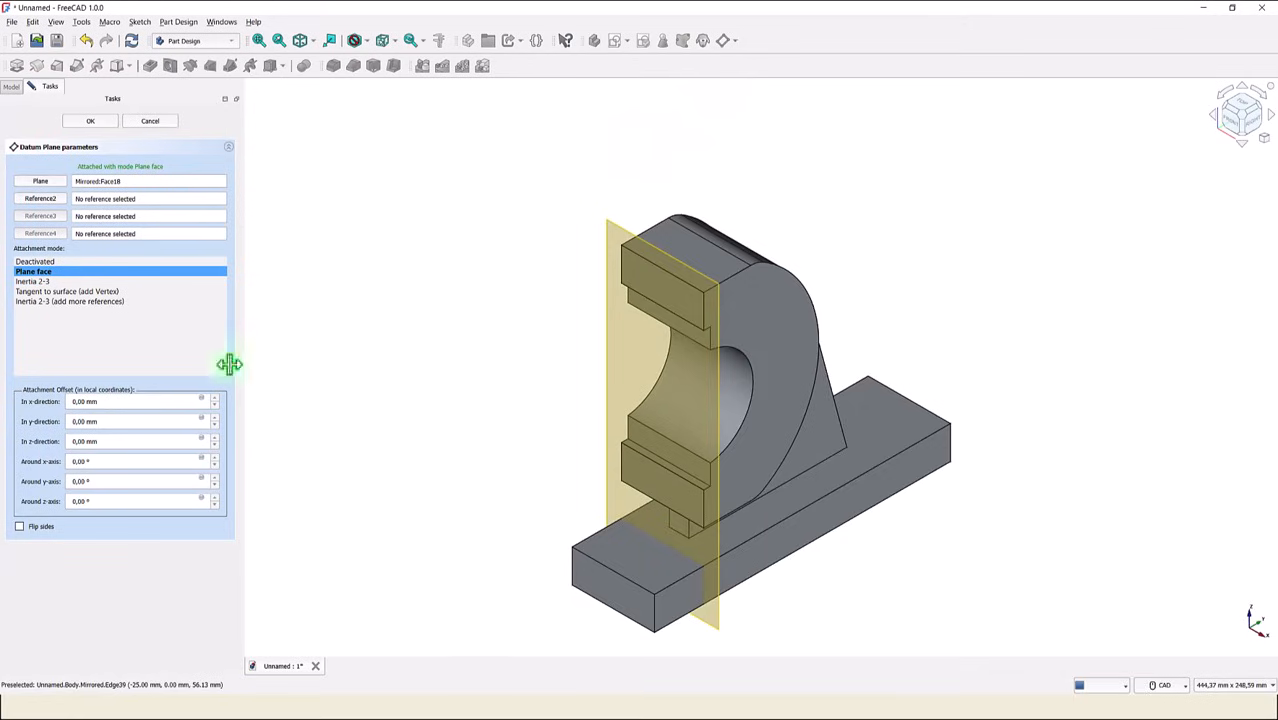
pyautogui.click(115, 447)
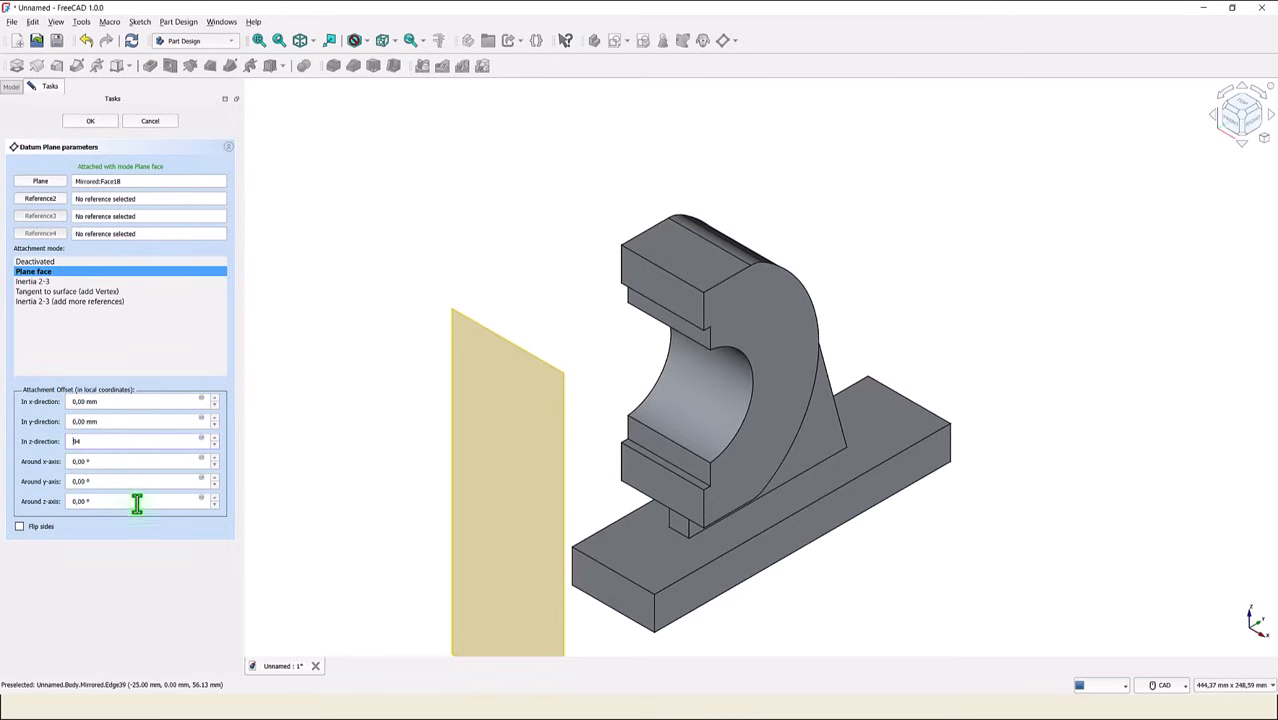
pyautogui.write('-')
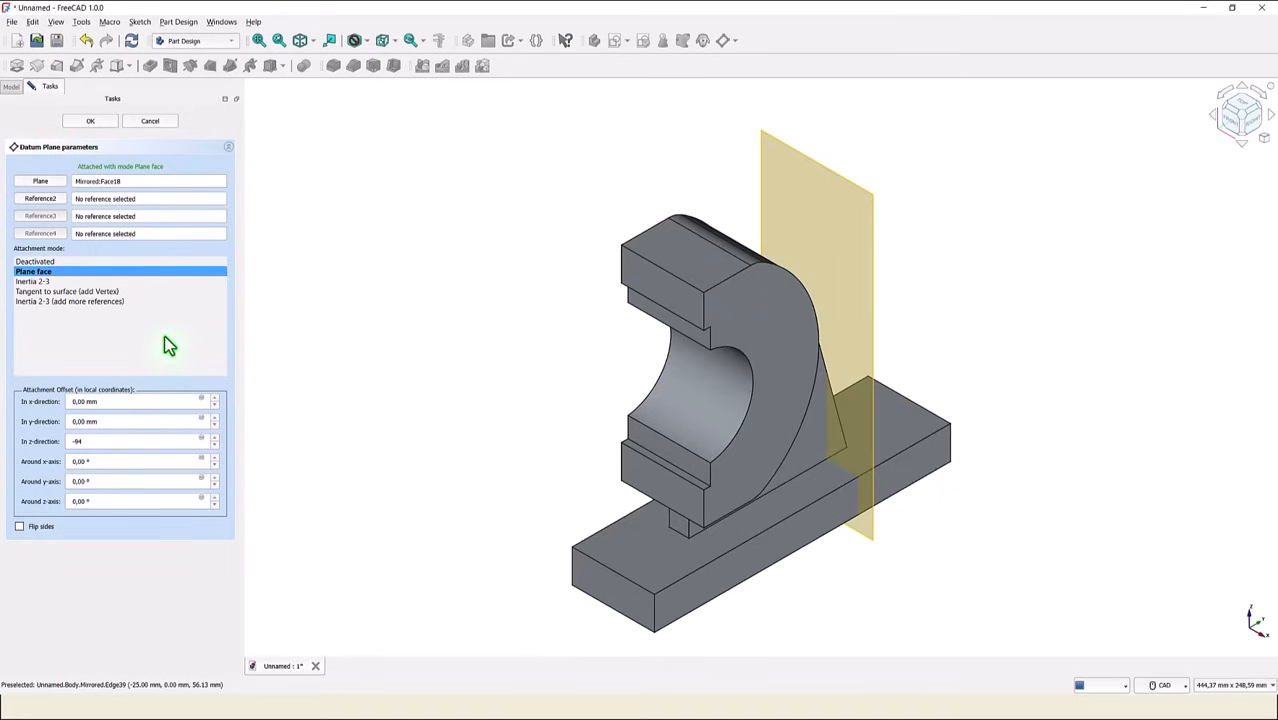
pyautogui.click(95, 122)
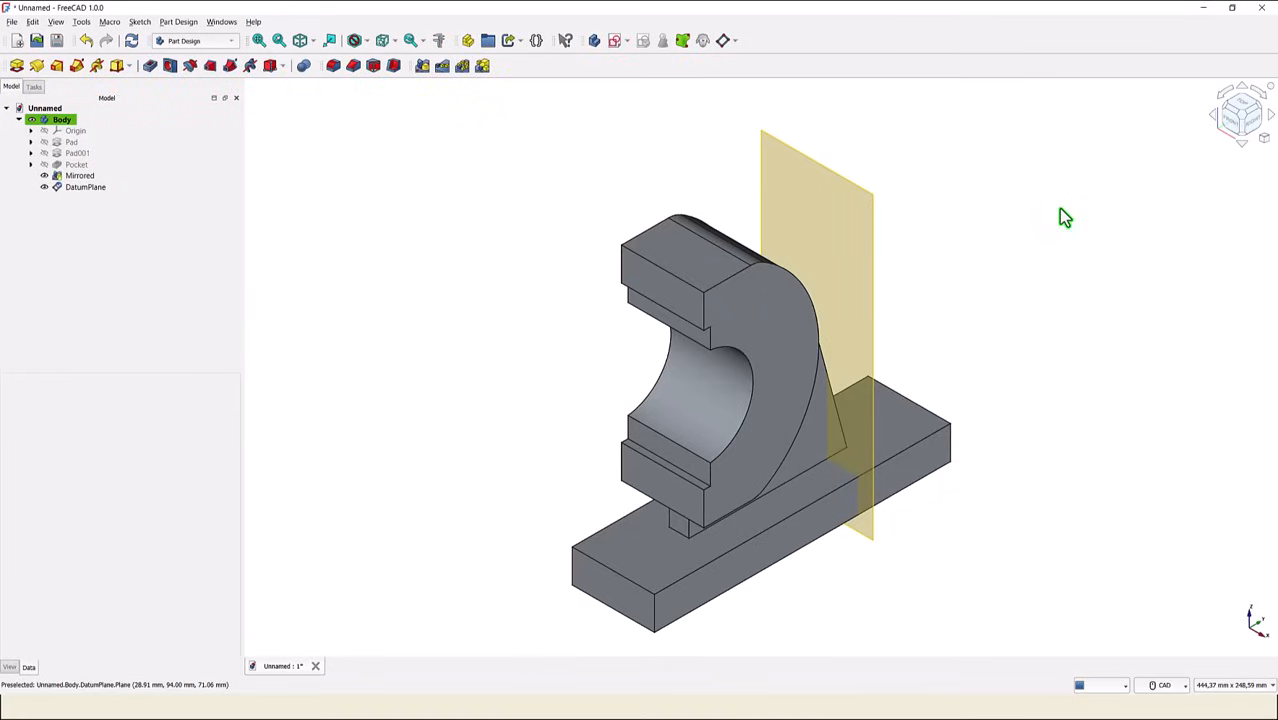
# - Create a new sketch on the datum plane behind the bearing
pyautogui.moveTo(1060, 212); pyautogui.dragTo(872, 239, button='middle')
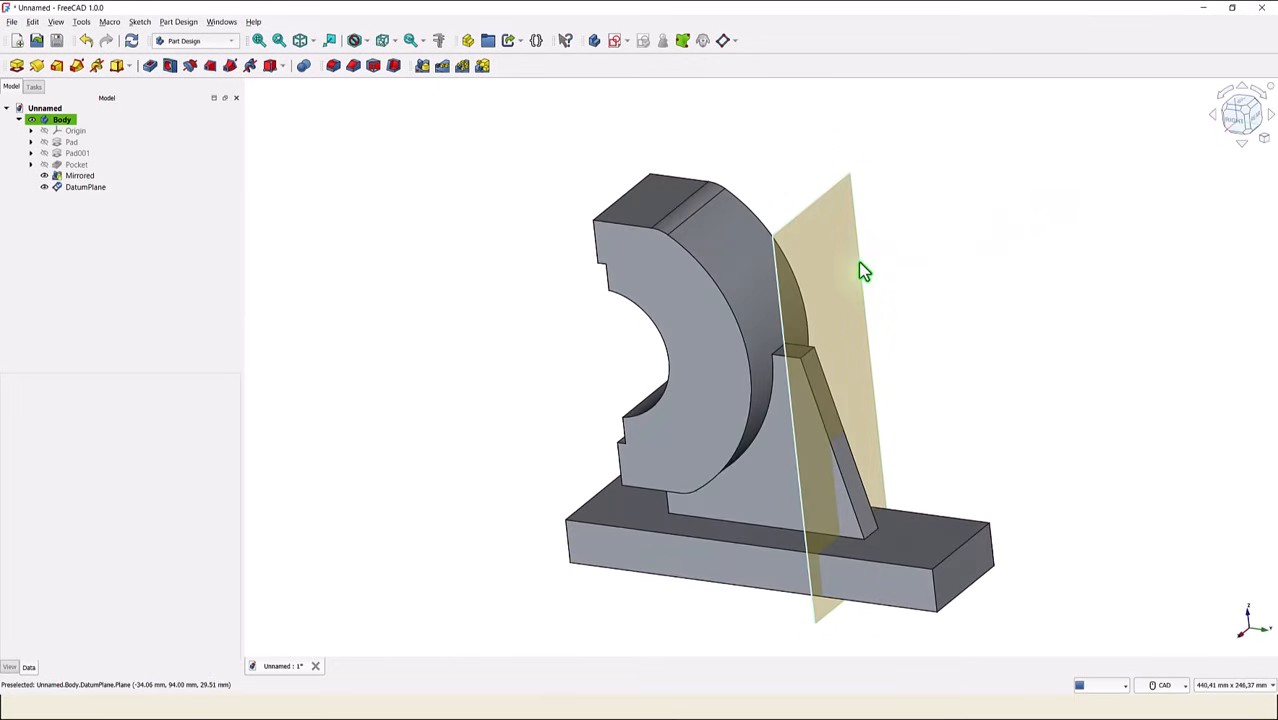
pyautogui.click(859, 266)
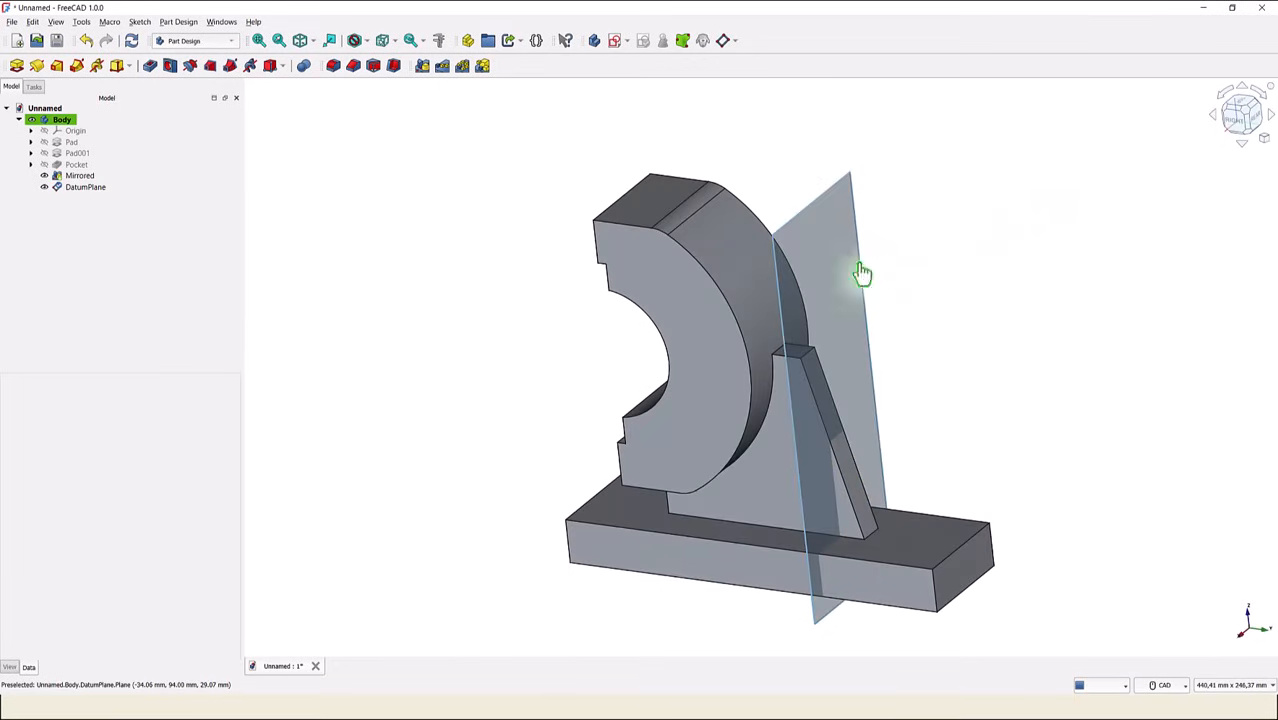
pyautogui.click(613, 41)
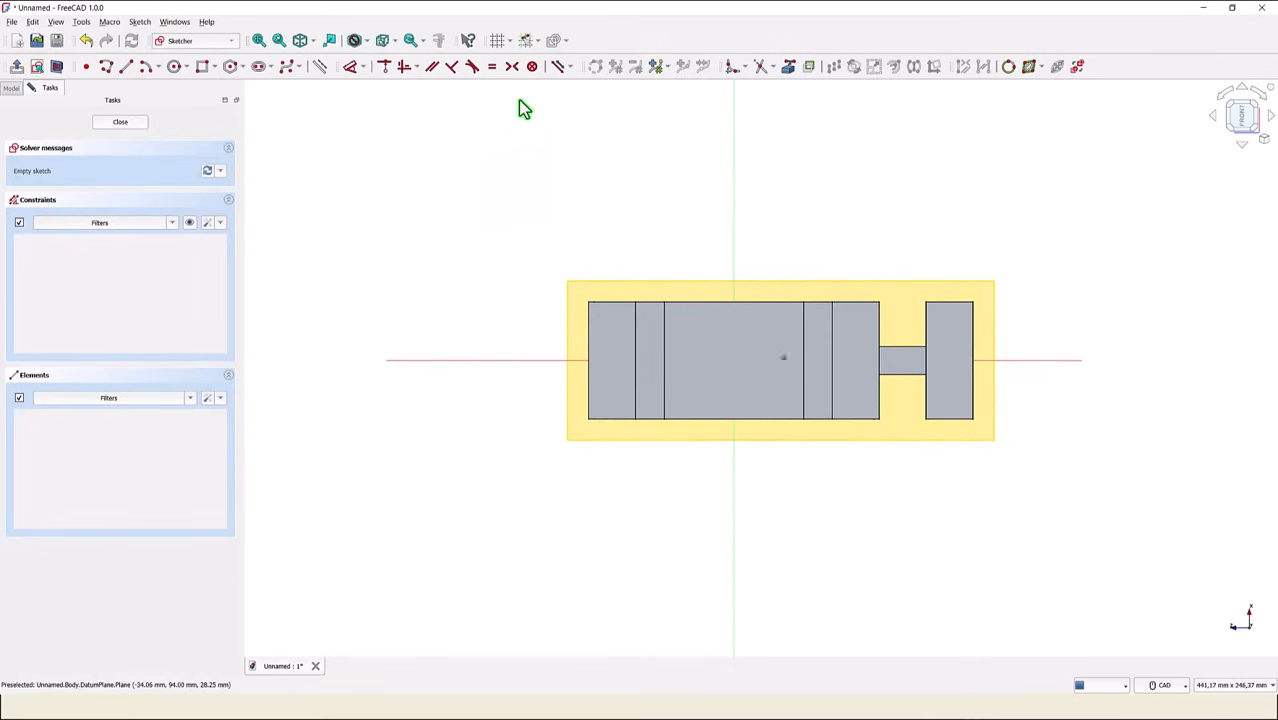
# - Draw a 30 mm diameter circle centred at the sketch origin and close the sketch
pyautogui.moveTo(533, 156); pyautogui.dragTo(545, 190, button='middle')
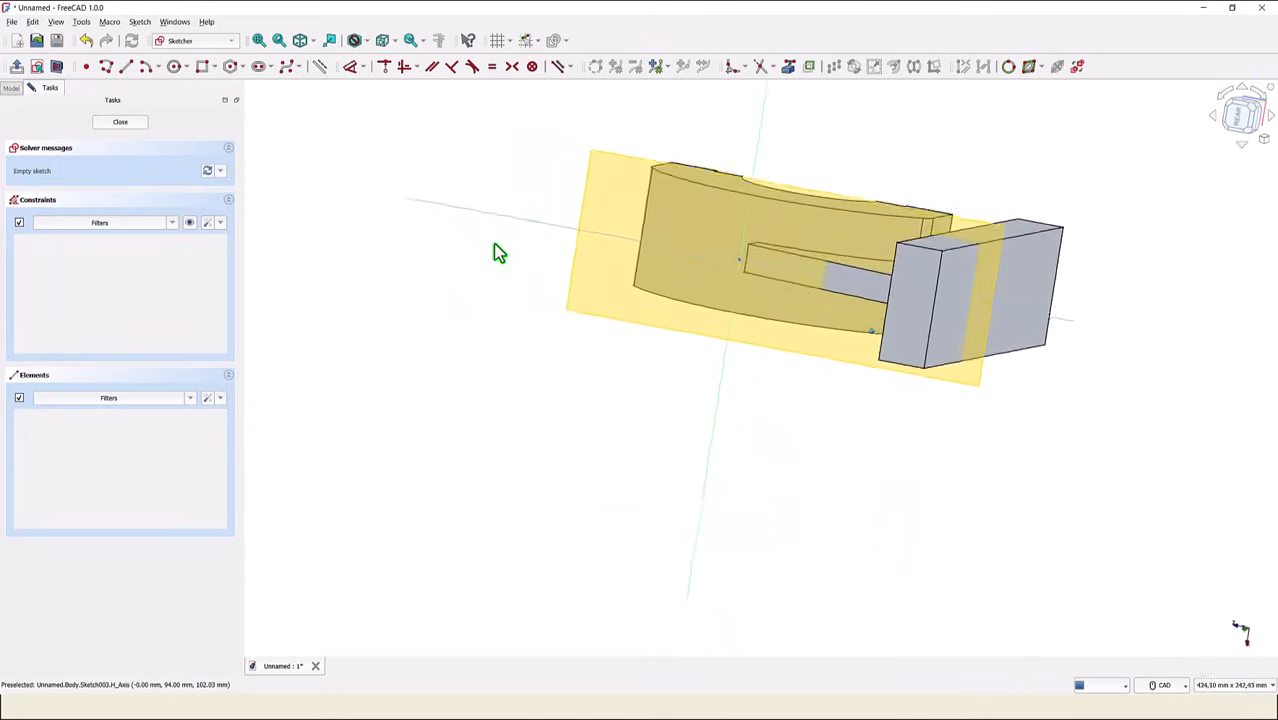
pyautogui.click(175, 68)
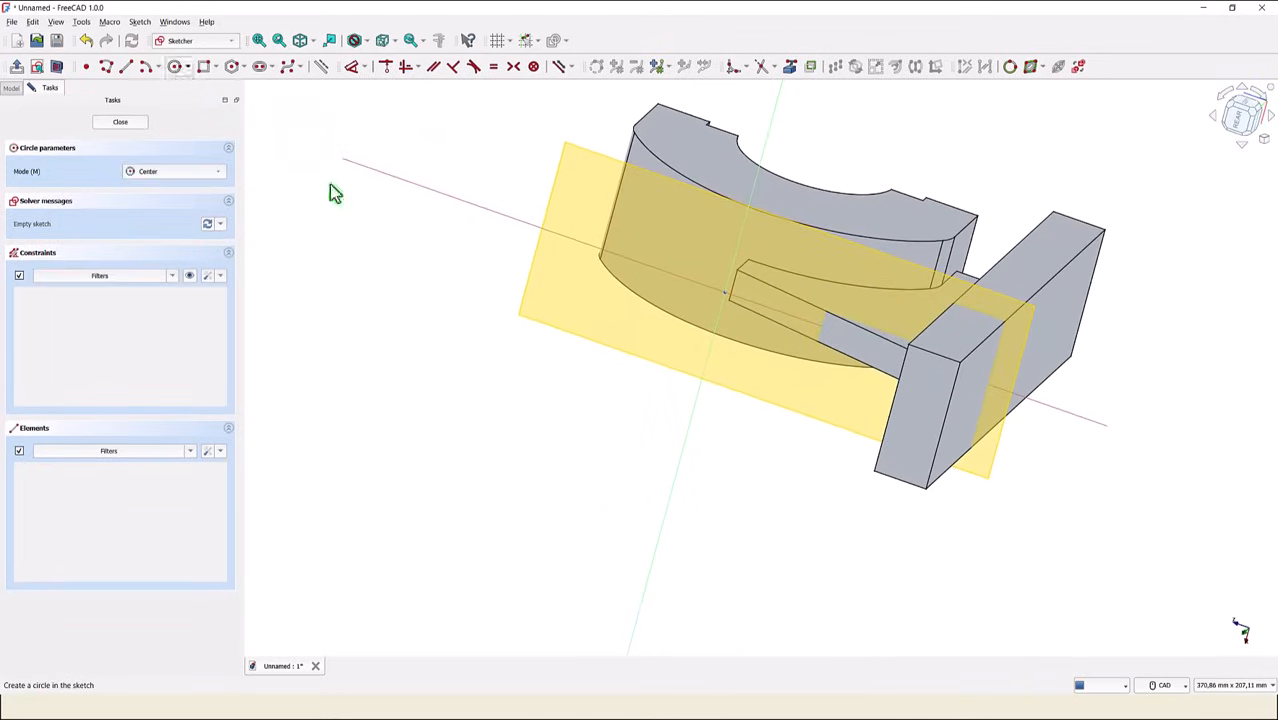
pyautogui.click(726, 291)
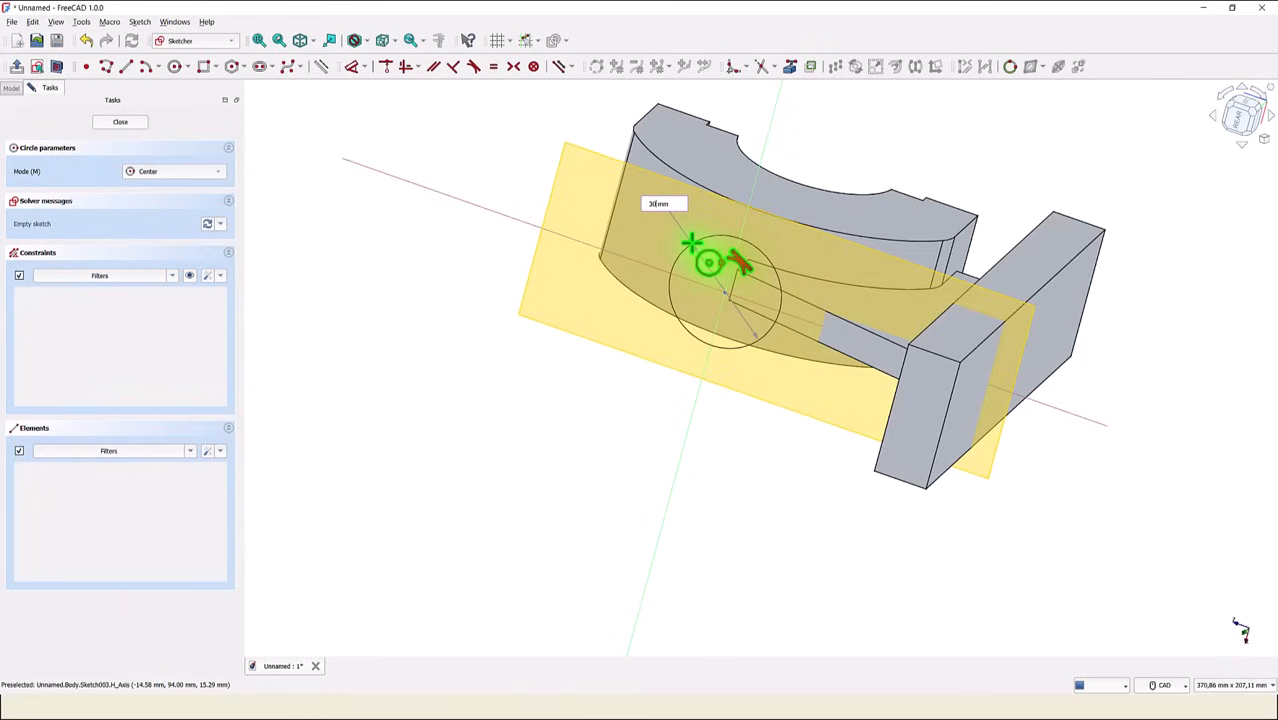
pyautogui.write('30')
pyautogui.press('Return')
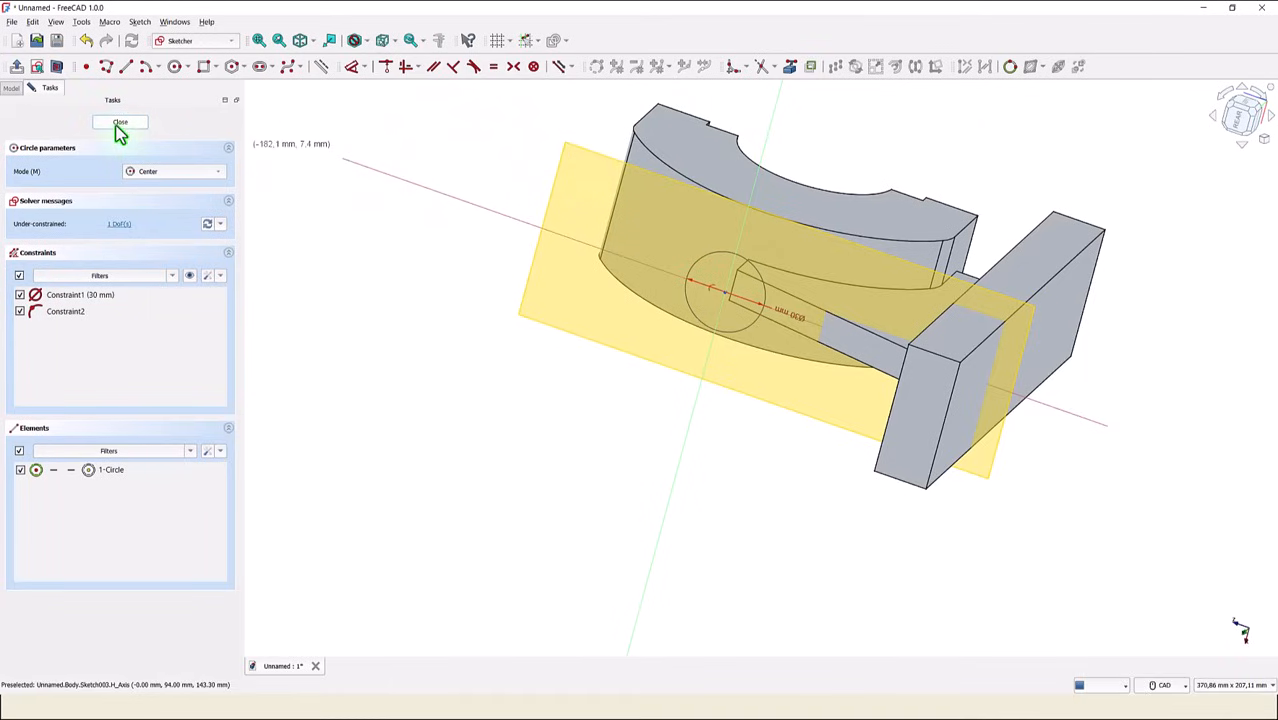
pyautogui.press('Escape')
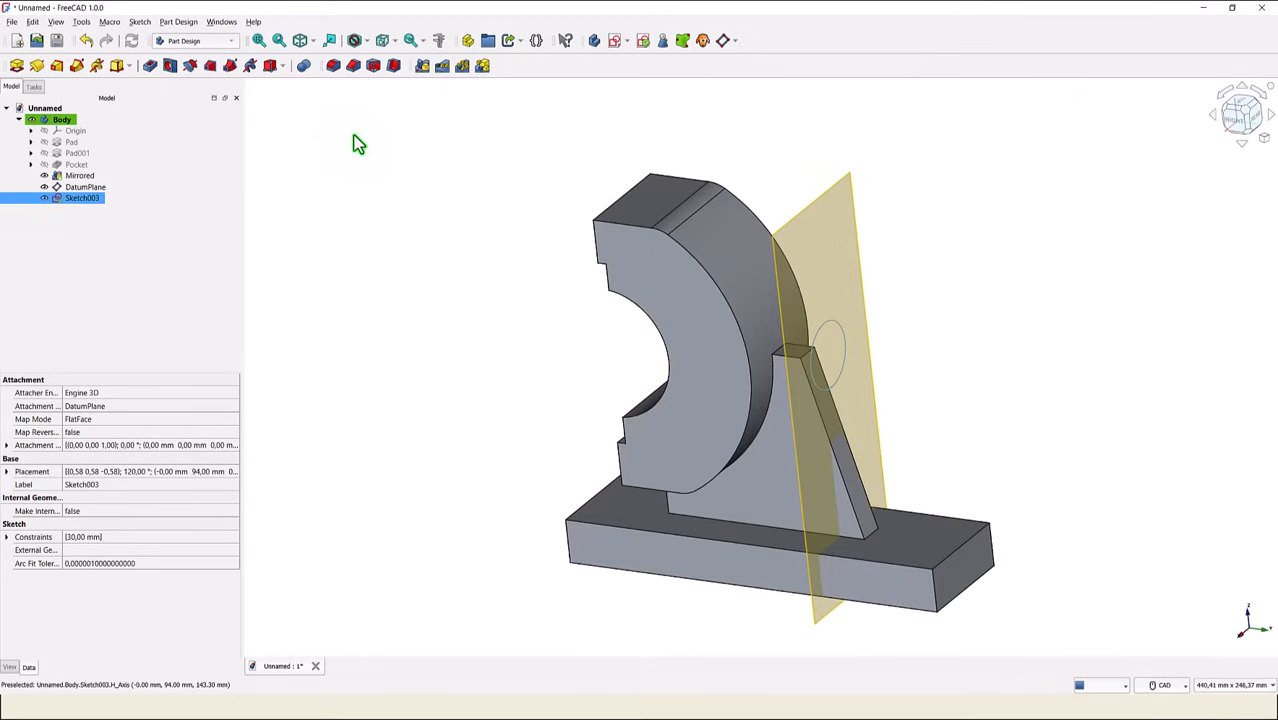
# - Hide the datum plane and pad the circle with type Up to face, ending at the bearing's curved outer face
pyautogui.click(45, 190)
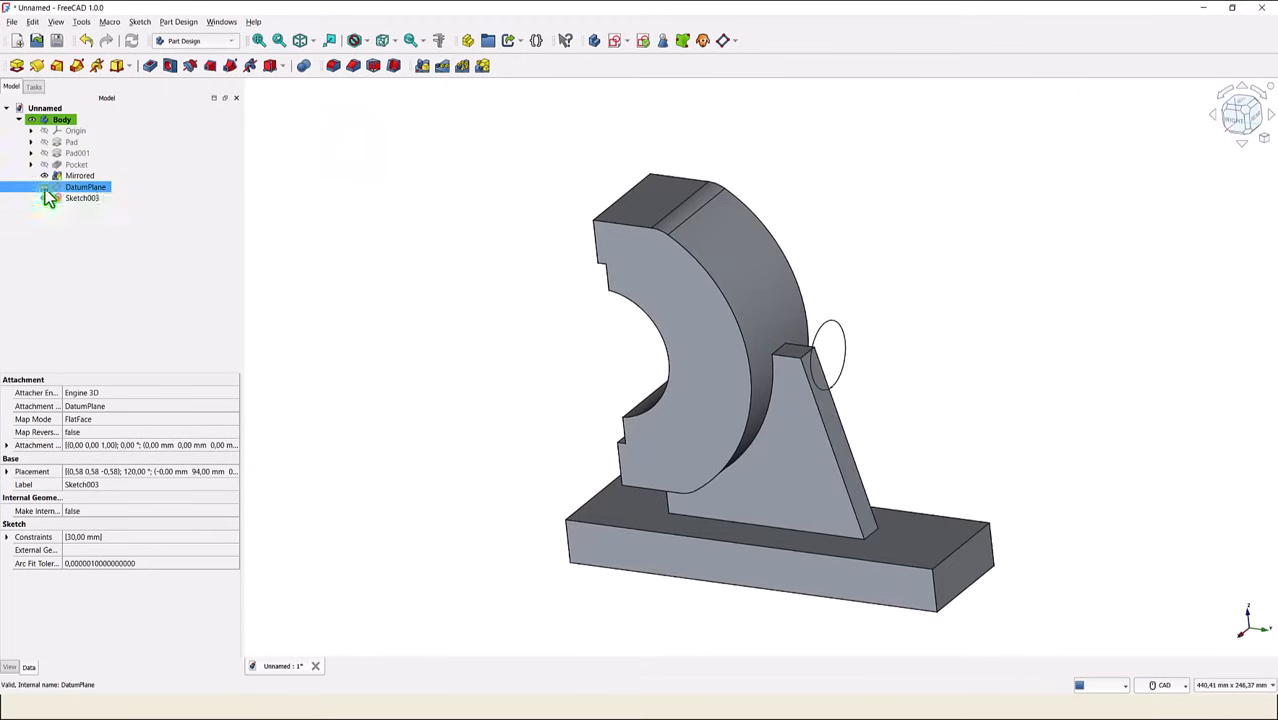
pyautogui.click(378, 160)
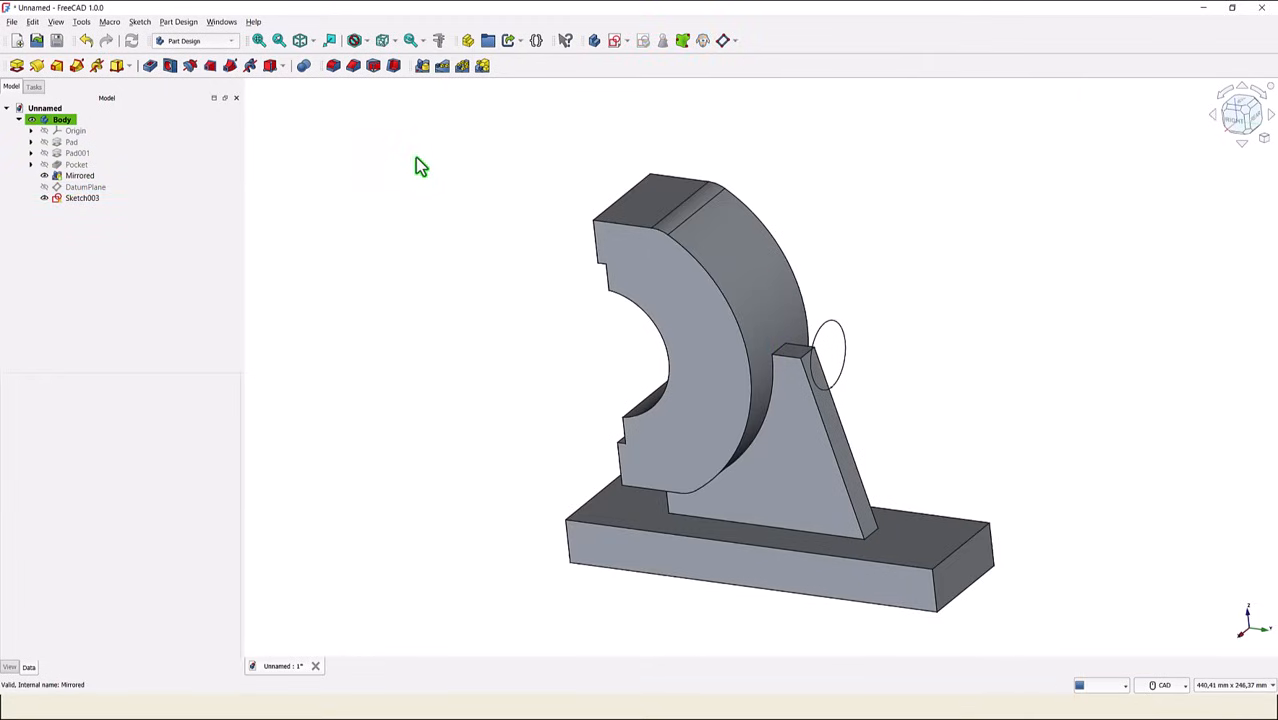
pyautogui.click(17, 66)
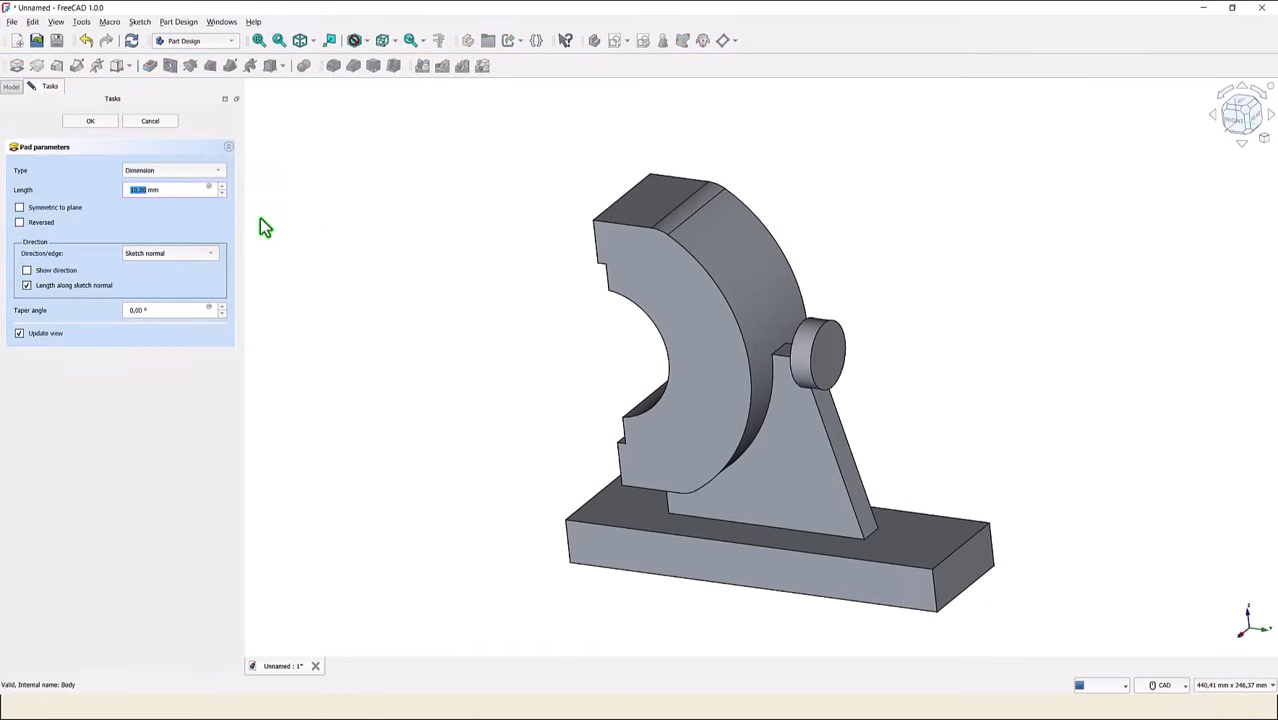
pyautogui.click(149, 175)
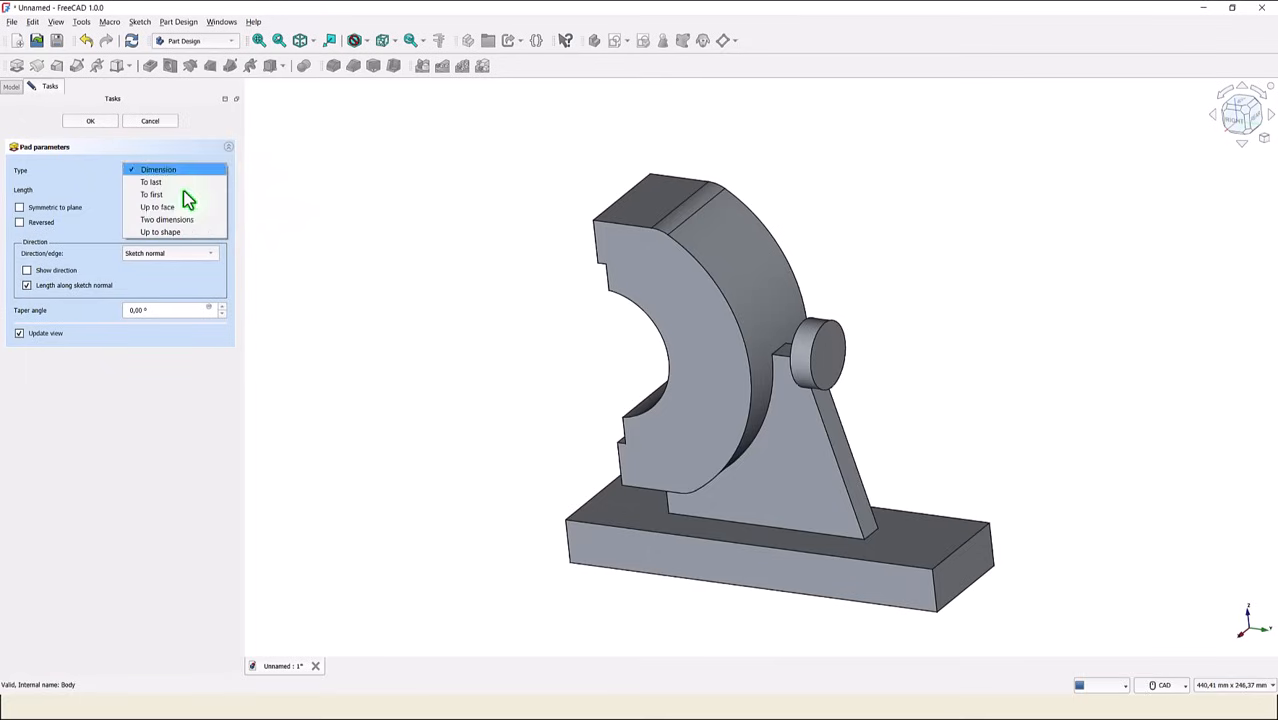
pyautogui.click(186, 208)
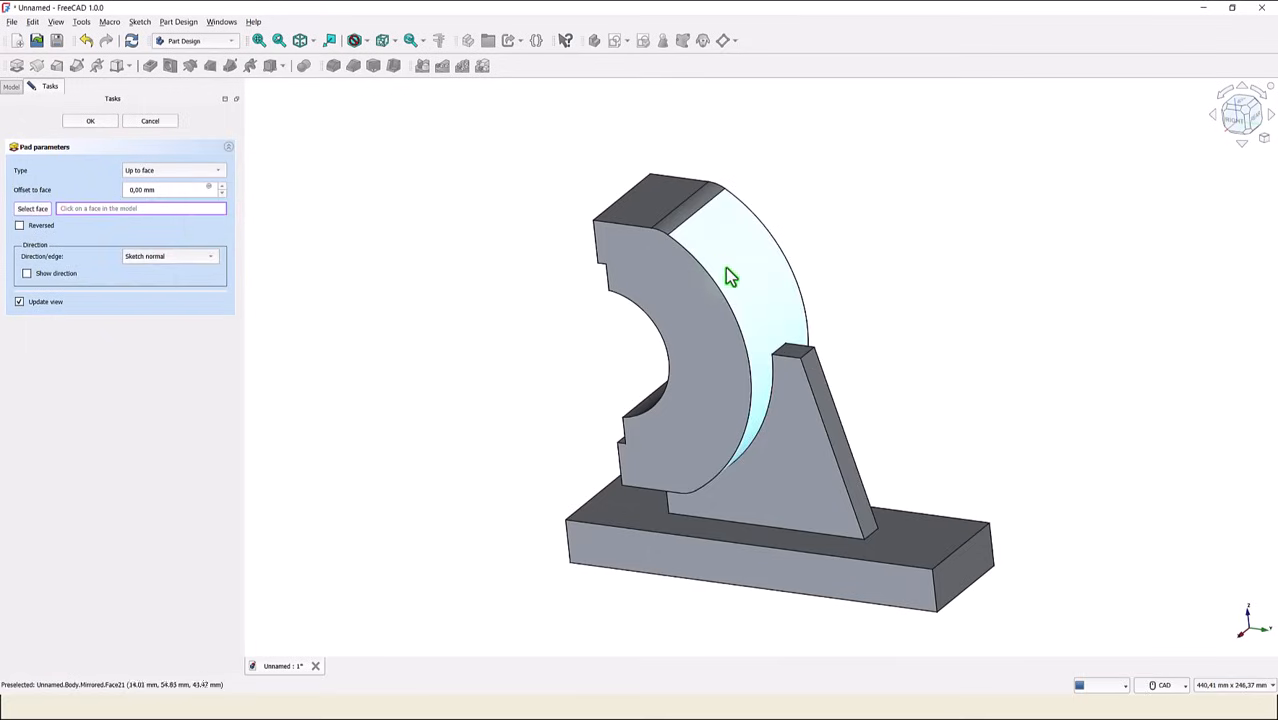
pyautogui.click(747, 292)
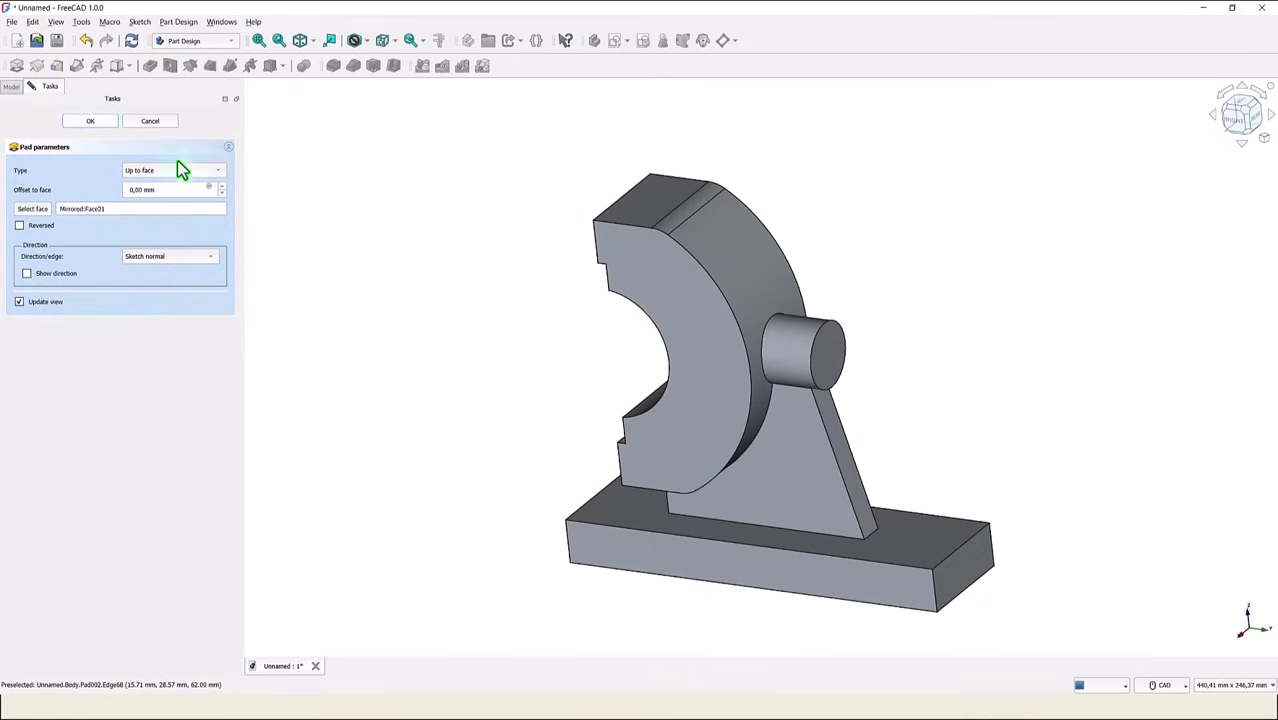
pyautogui.click(330, 217)
pyautogui.moveTo(431, 260); pyautogui.dragTo(427, 228, button='middle')
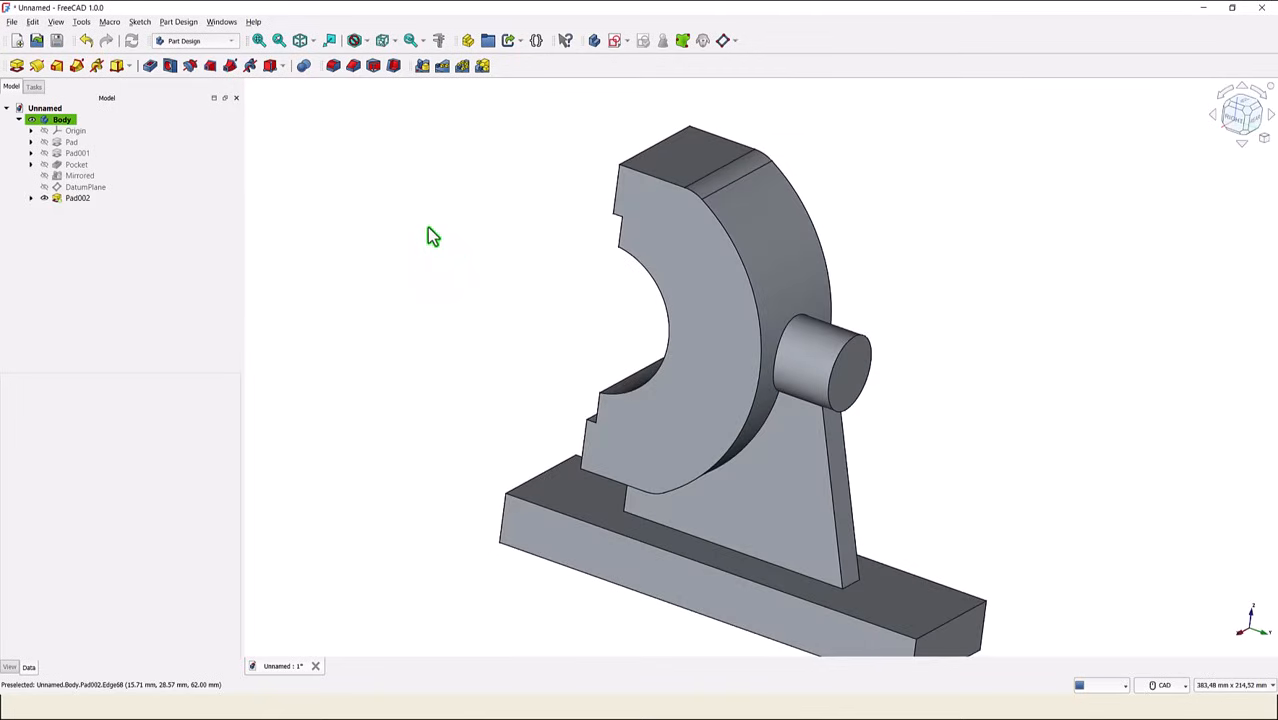
pyautogui.click(300, 42)
pyautogui.click(258, 45)
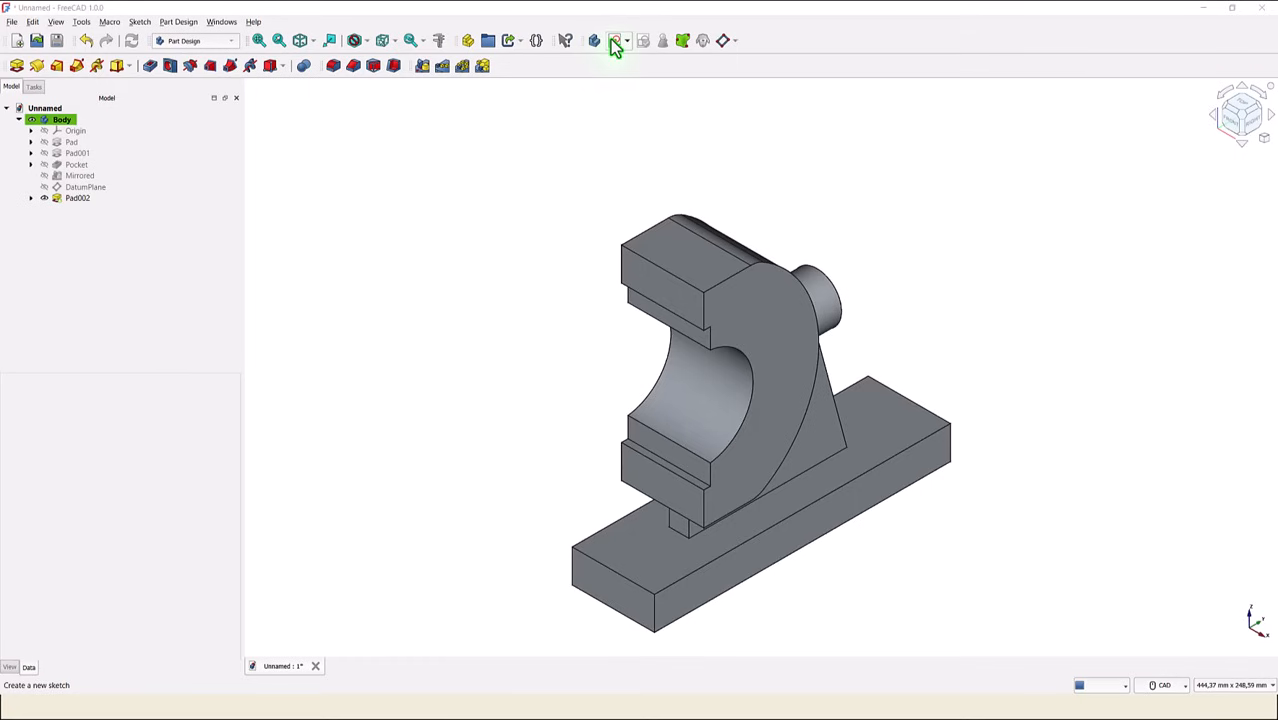
# - Create a sketch on the YZ-plane and reference the two short vertical edges above and below the bore as external geometry
pyautogui.click(615, 44)
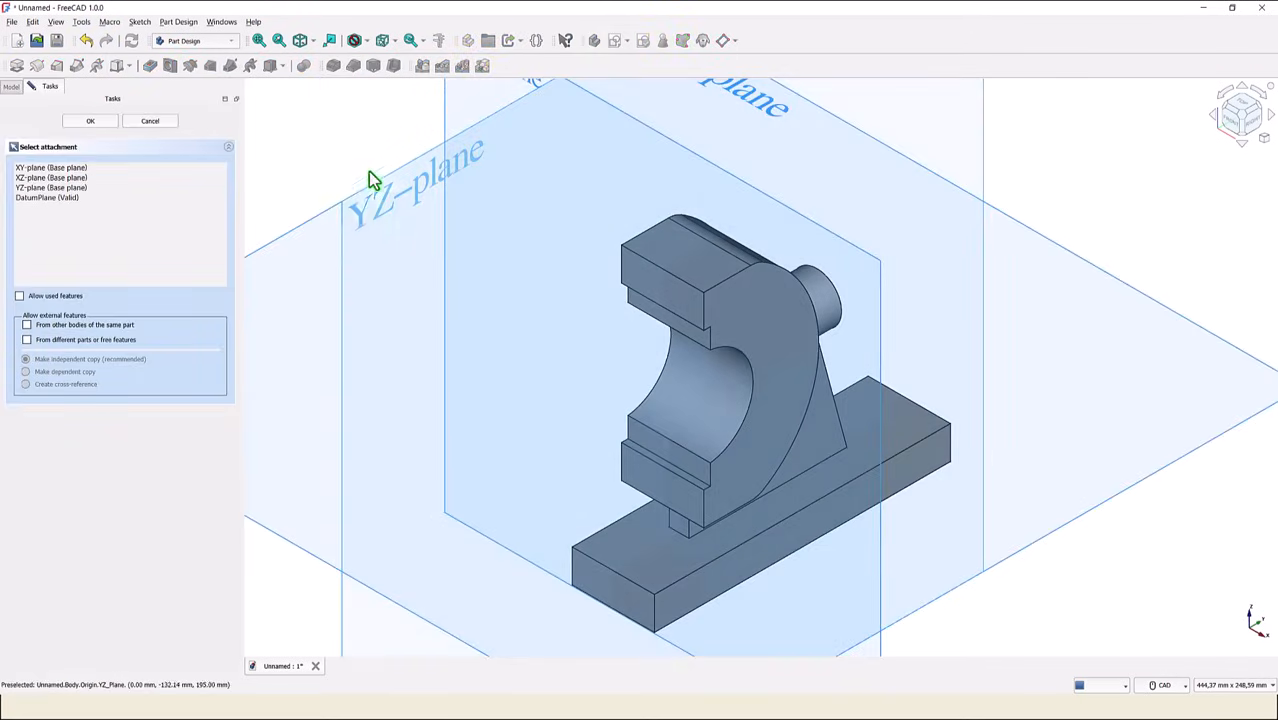
pyautogui.click(360, 231)
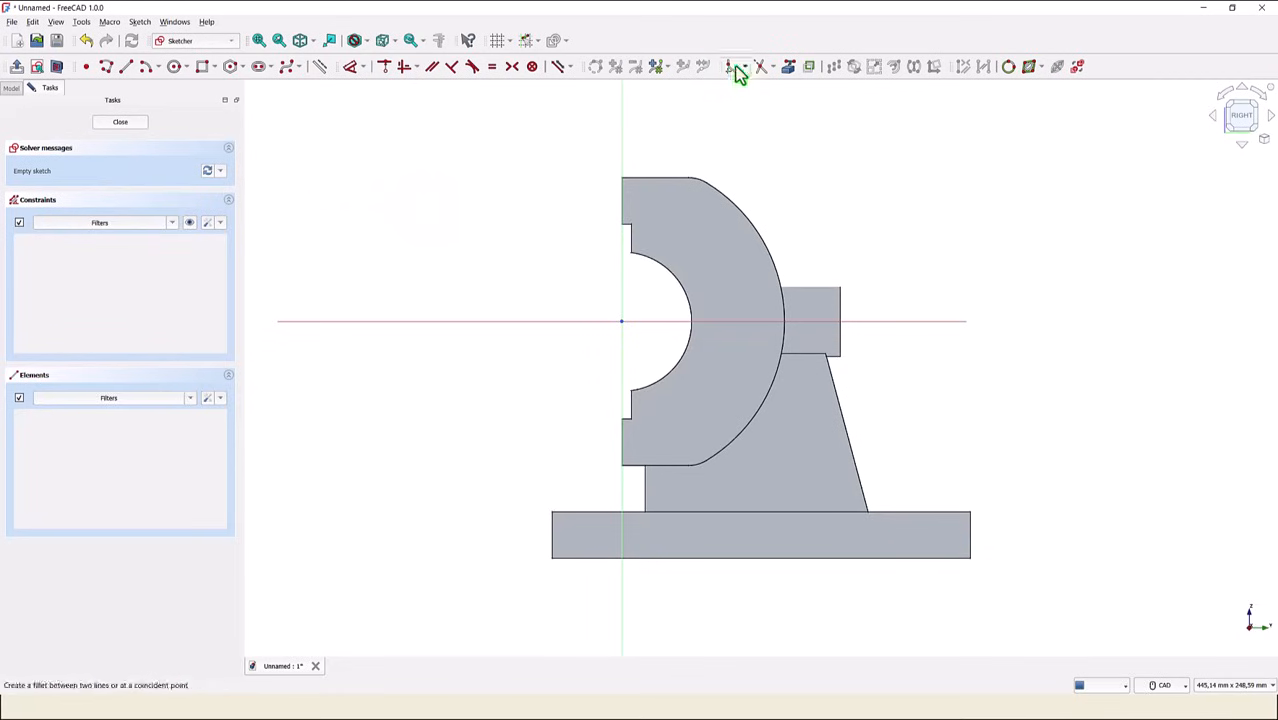
pyautogui.click(788, 69)
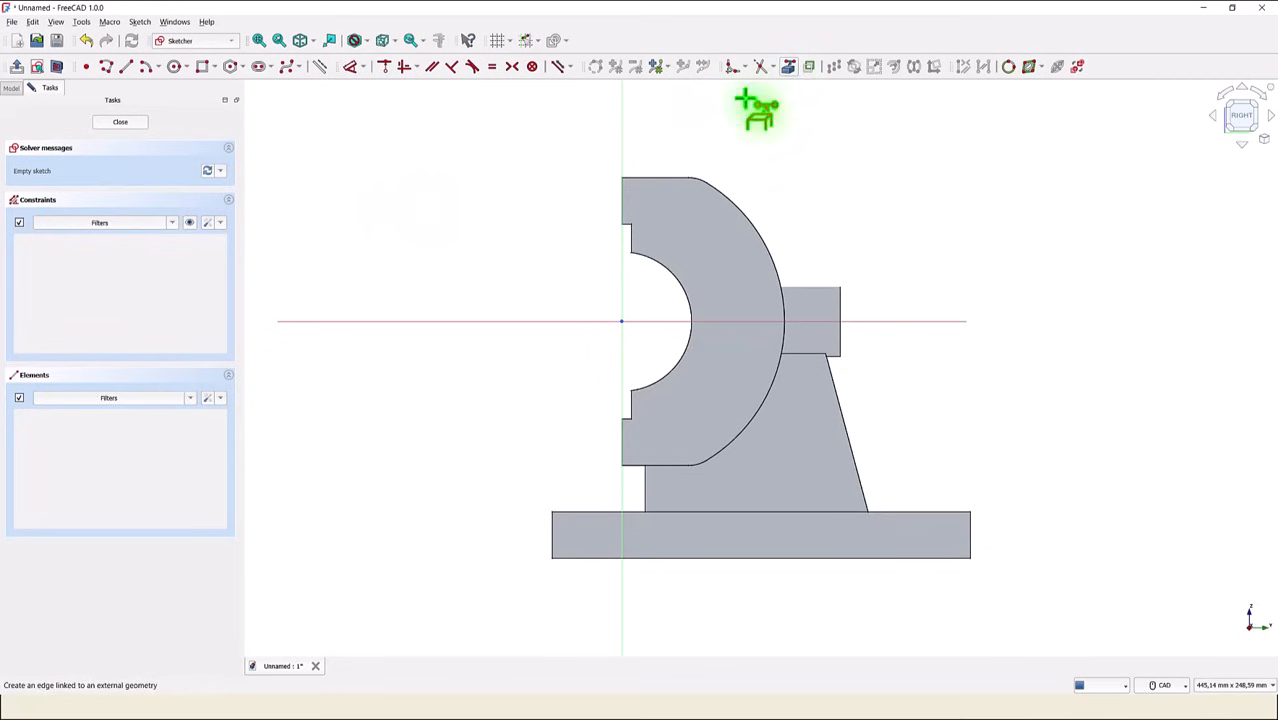
pyautogui.click(630, 236)
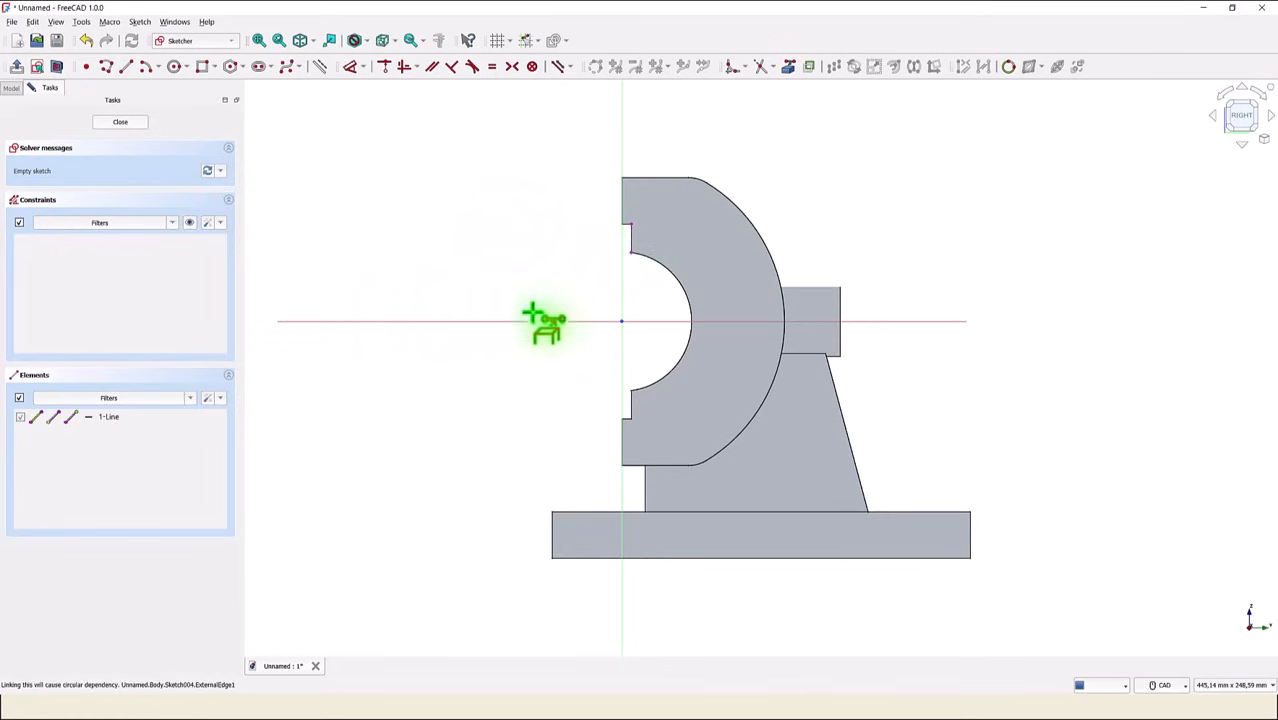
pyautogui.click(628, 402)
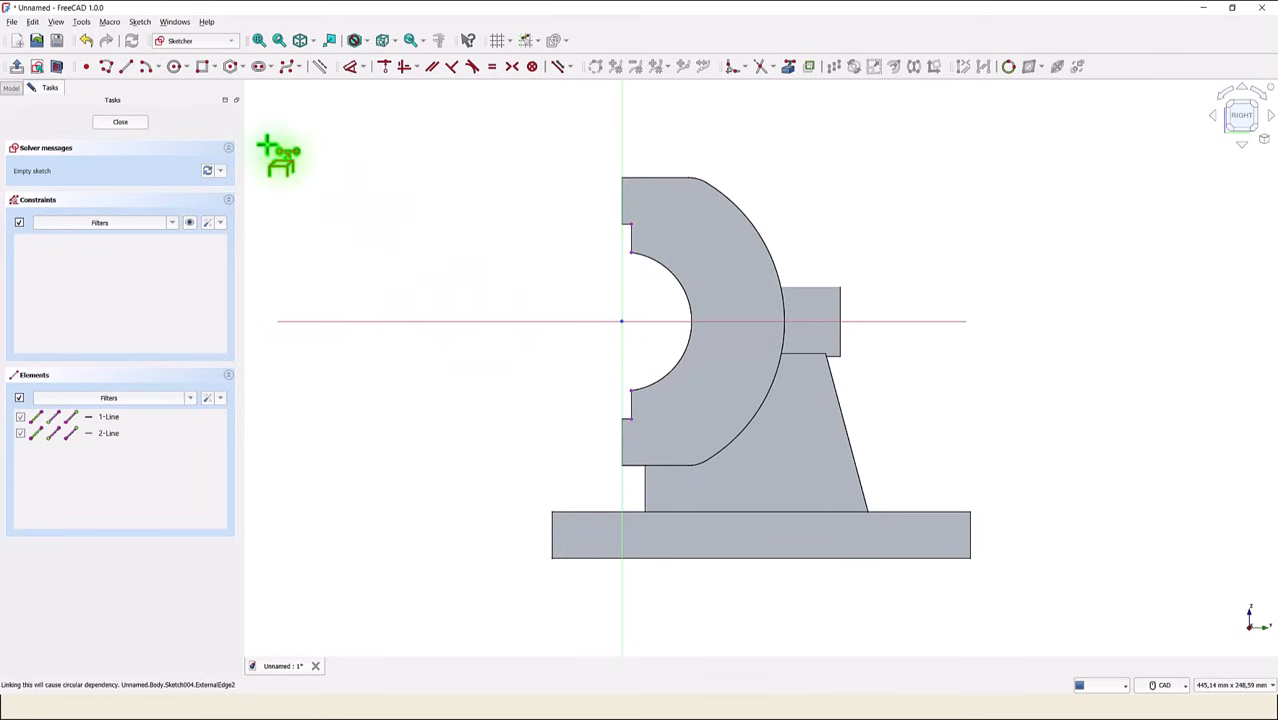
# - Start a polyline on the upper referenced edge with a horizontal line about 22.5 mm long and a tangent arc of about 12.6 mm radius
pyautogui.click(105, 71)
pyautogui.scroll(2, 585, 244)
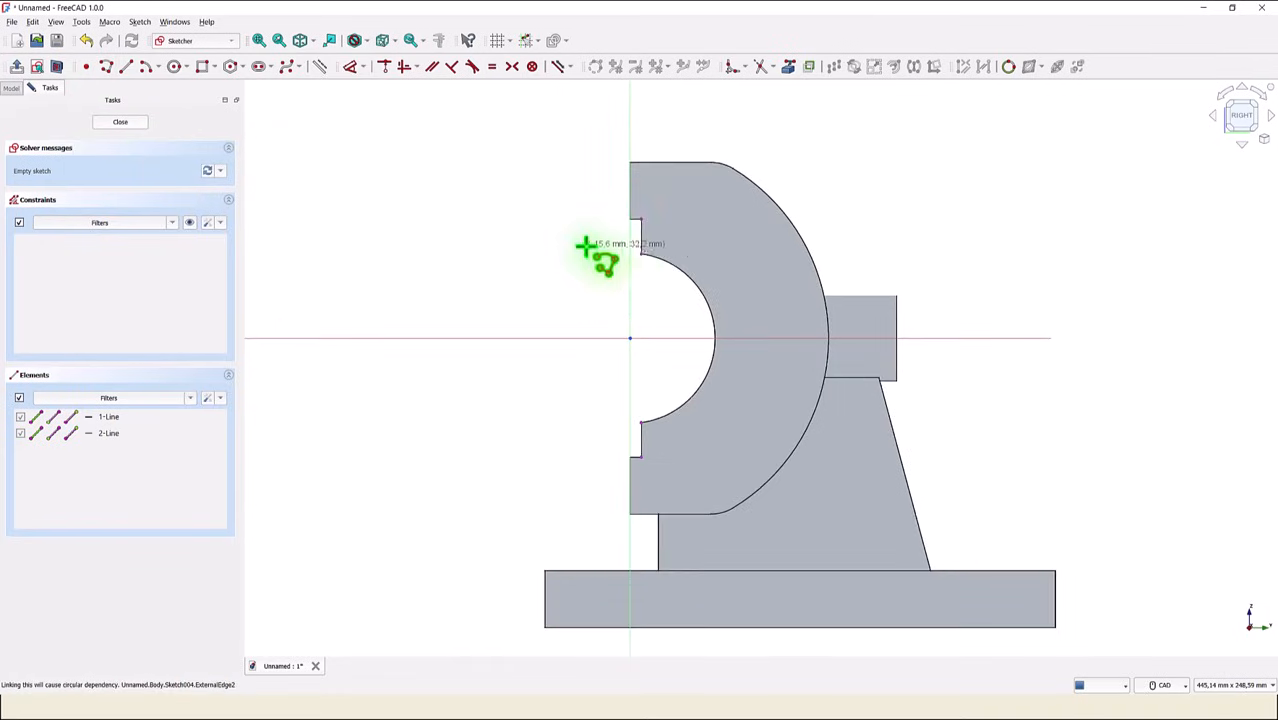
pyautogui.click(641, 232)
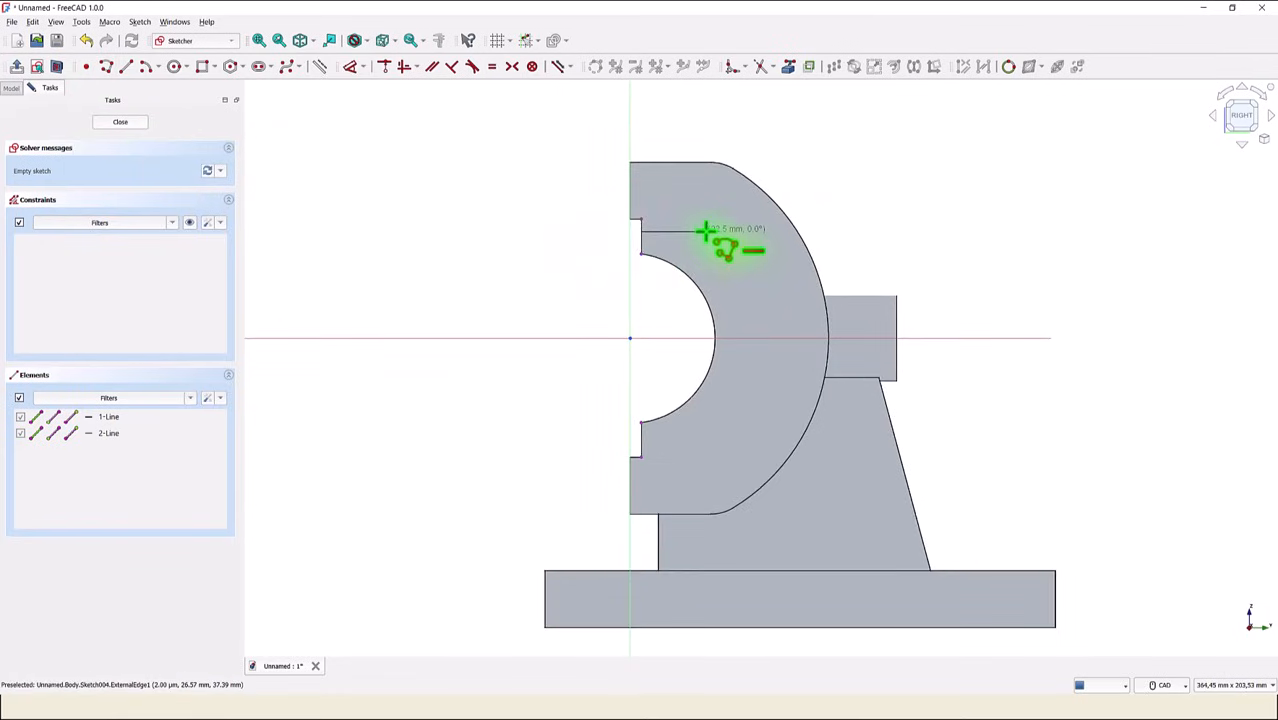
pyautogui.click(705, 232)
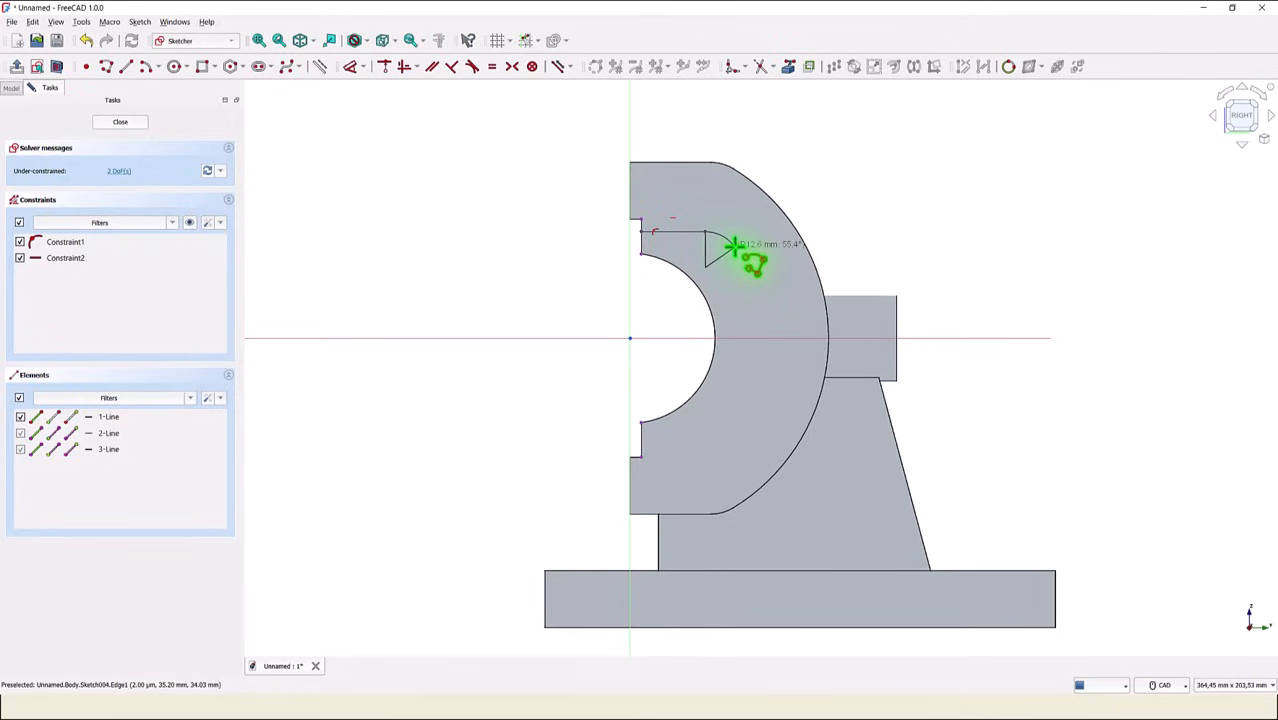
pyautogui.click(734, 245)
# - Continue the polyline with a large tangent arc of about 56.8 mm radius, a small lower tangent arc and a line ending at the lower referenced edge
pyautogui.press('m')
pyautogui.press('m')
pyautogui.press('m')
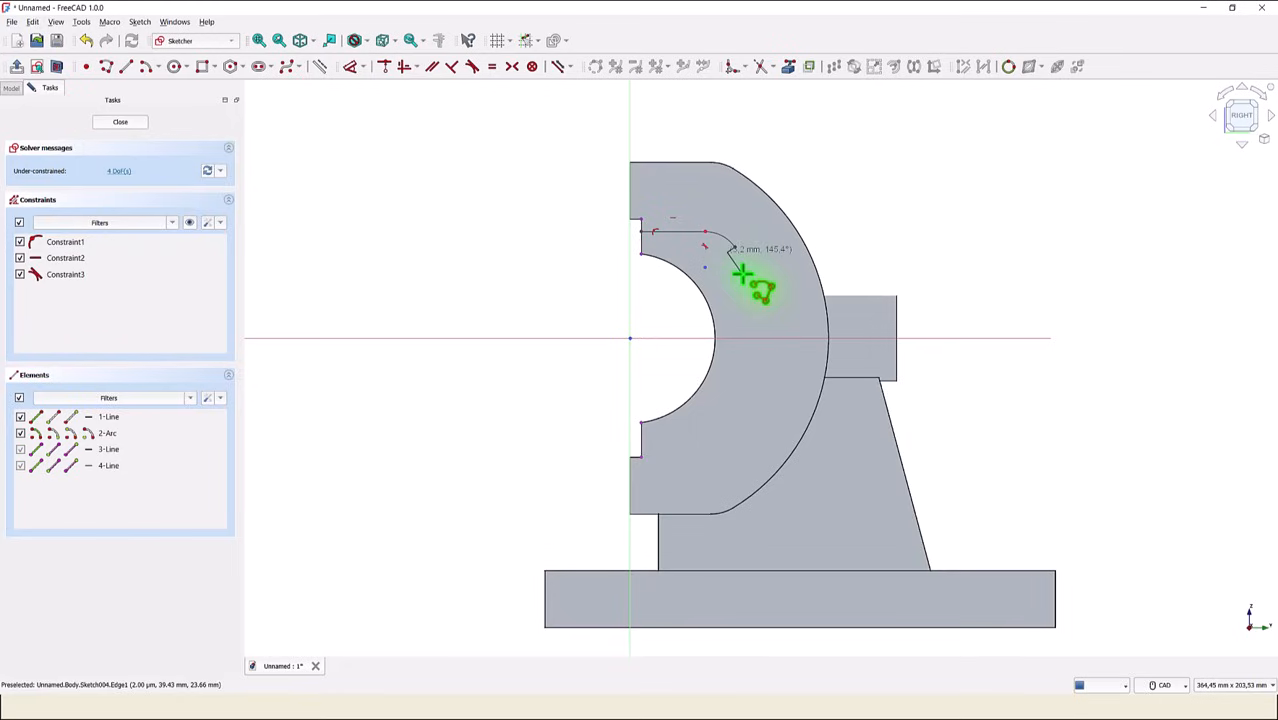
pyautogui.click(728, 436)
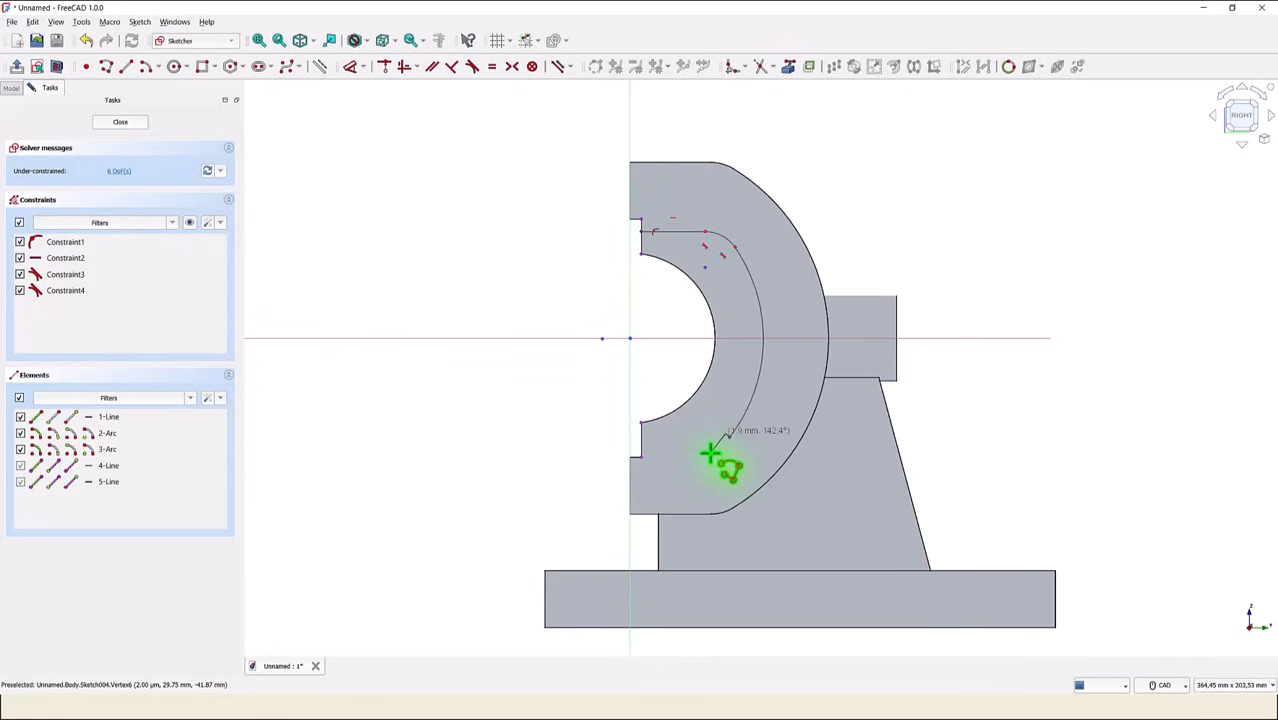
pyautogui.press('m')
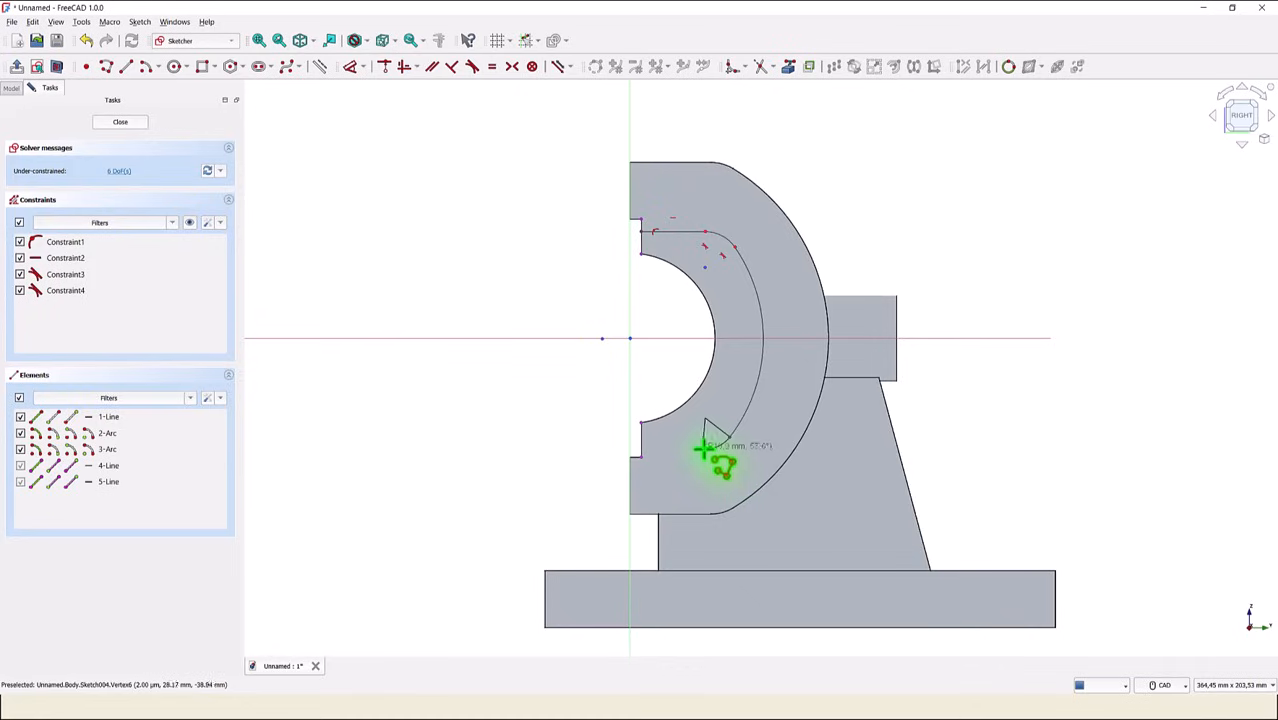
pyautogui.click(704, 448)
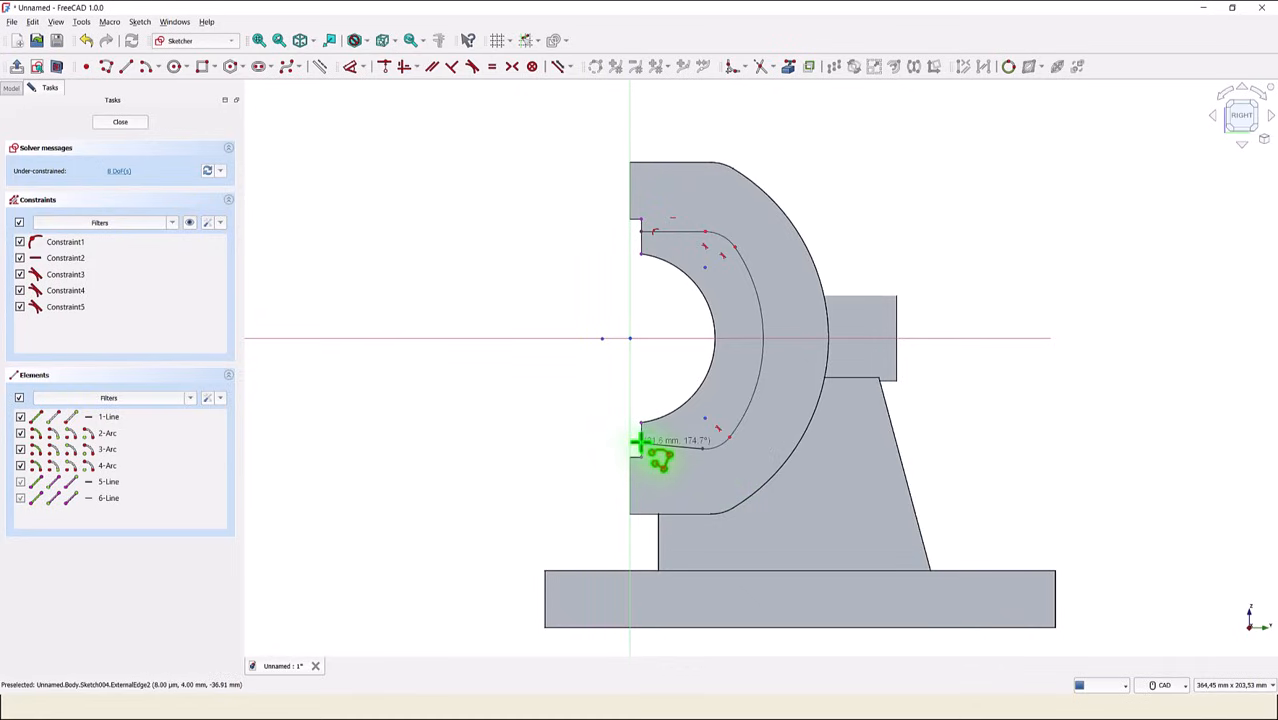
pyautogui.click(639, 444)
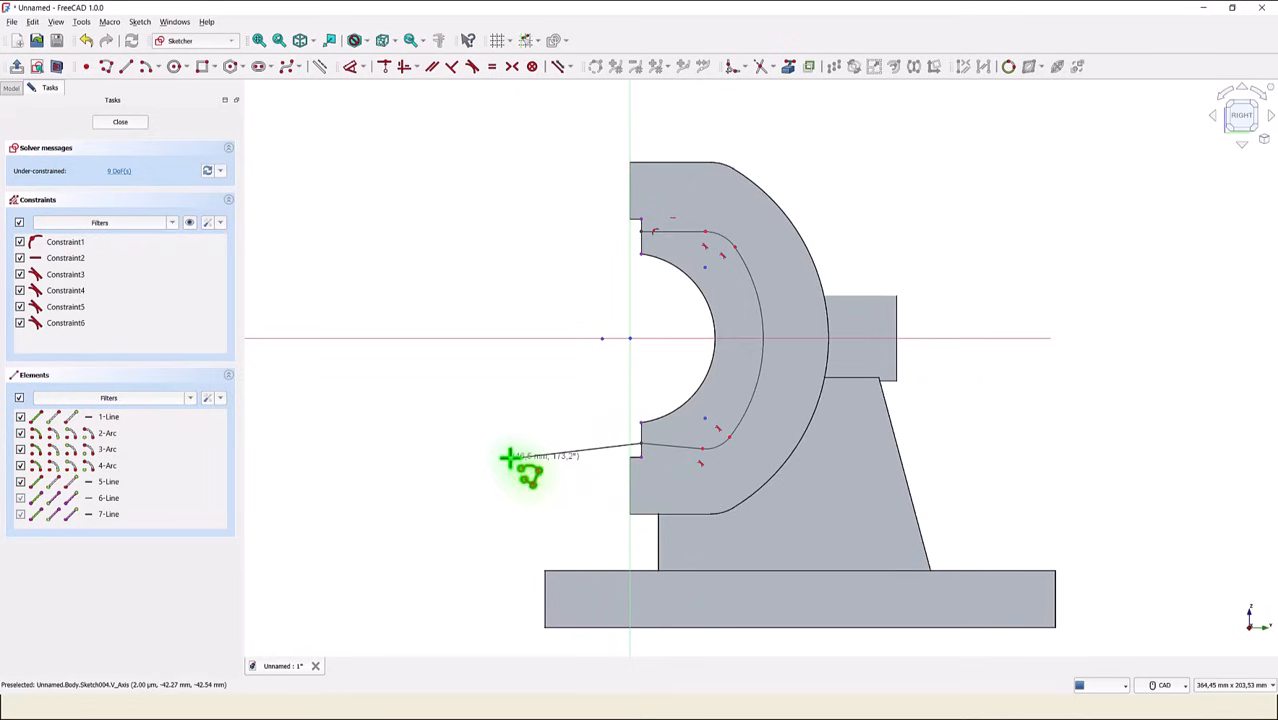
pyautogui.rightClick(509, 458)
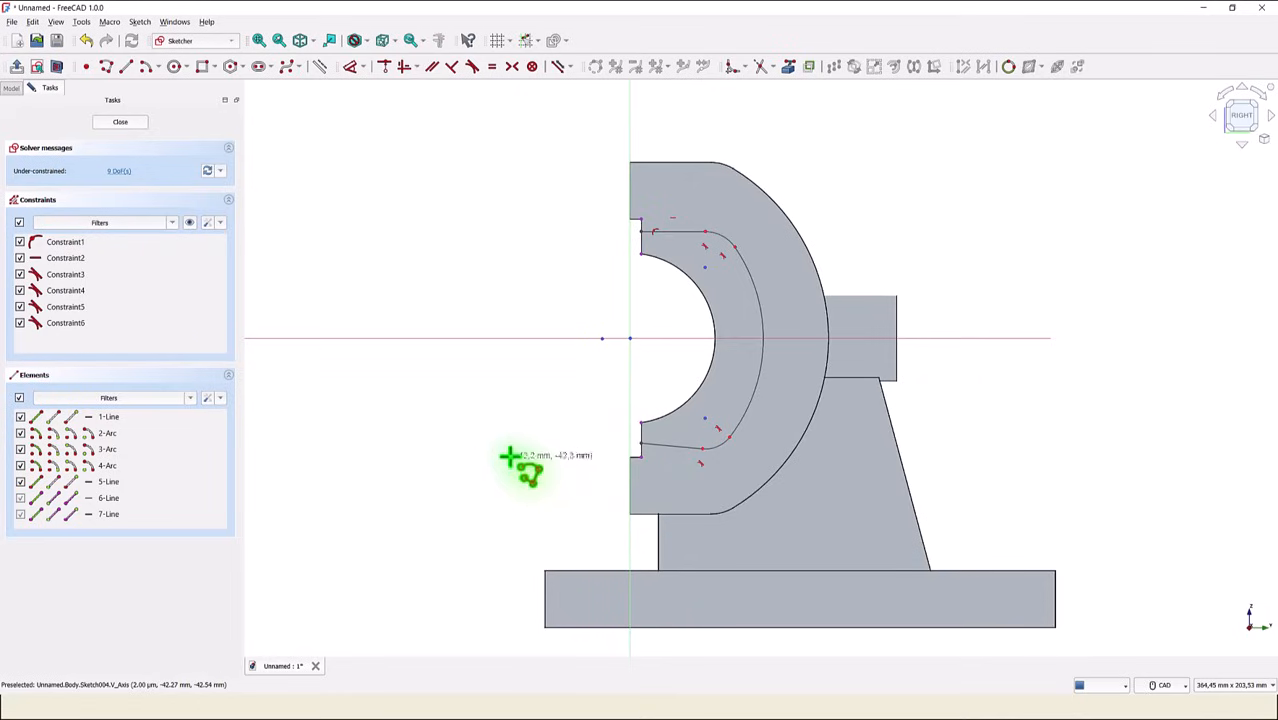
# - Constrain the lower line horizontal, and make the two small arcs equal and the two straight lines equal
pyautogui.click(453, 68)
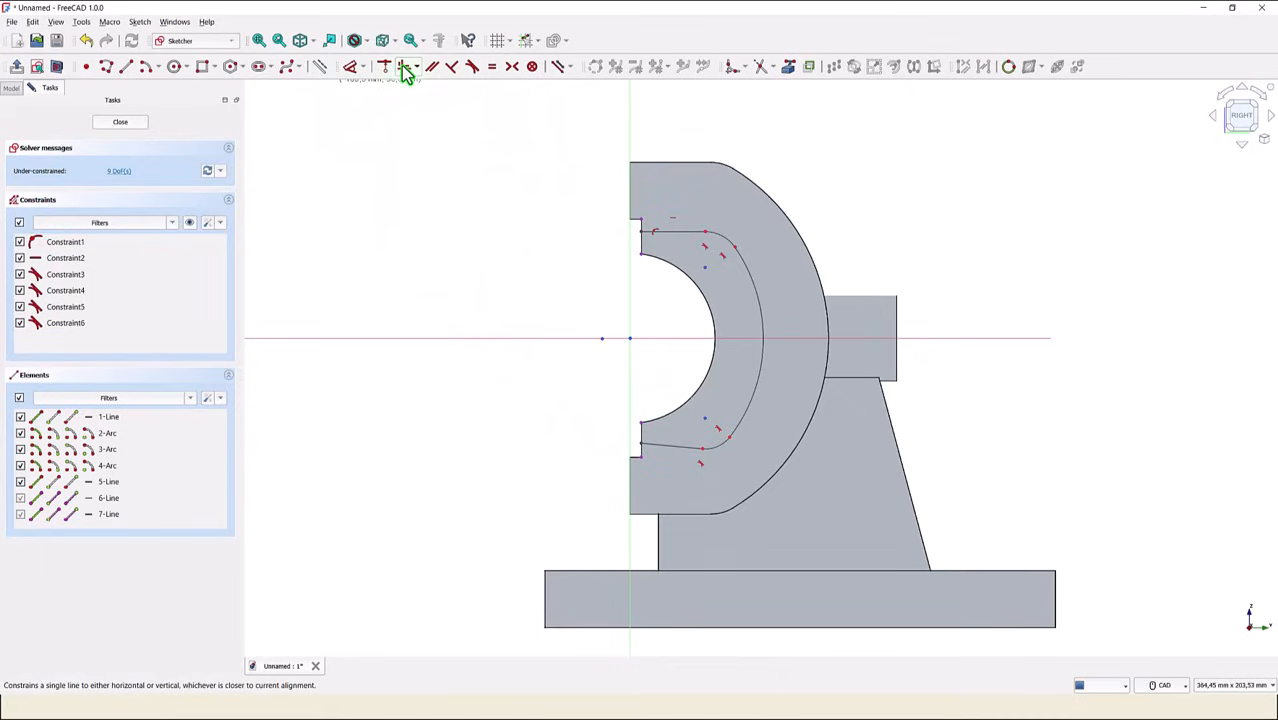
pyautogui.click(669, 442)
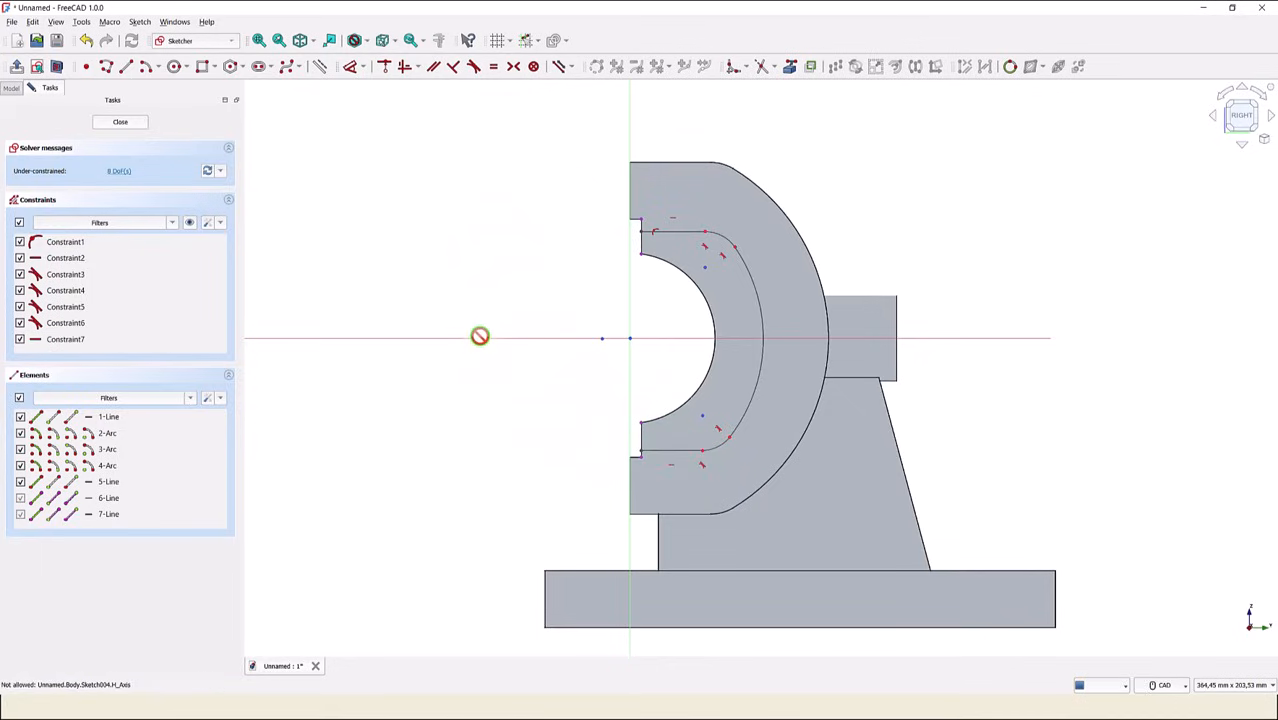
pyautogui.click(493, 66)
pyautogui.click(719, 242)
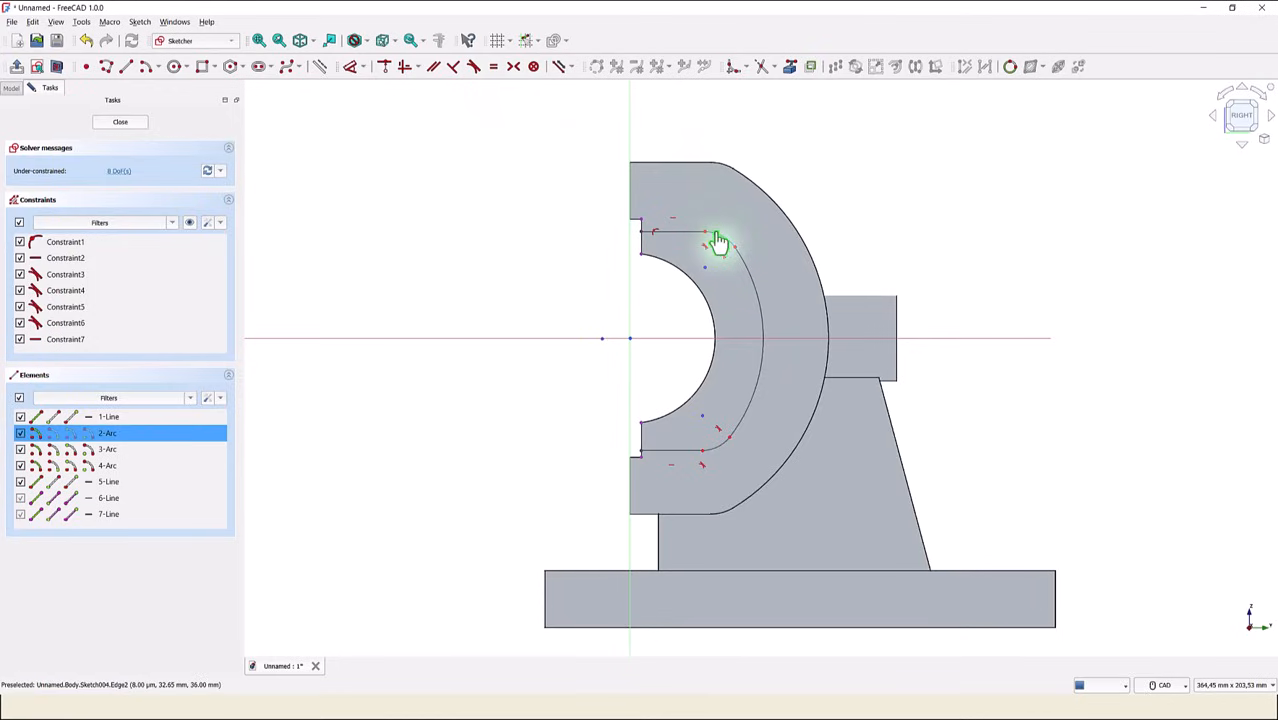
pyautogui.click(720, 441)
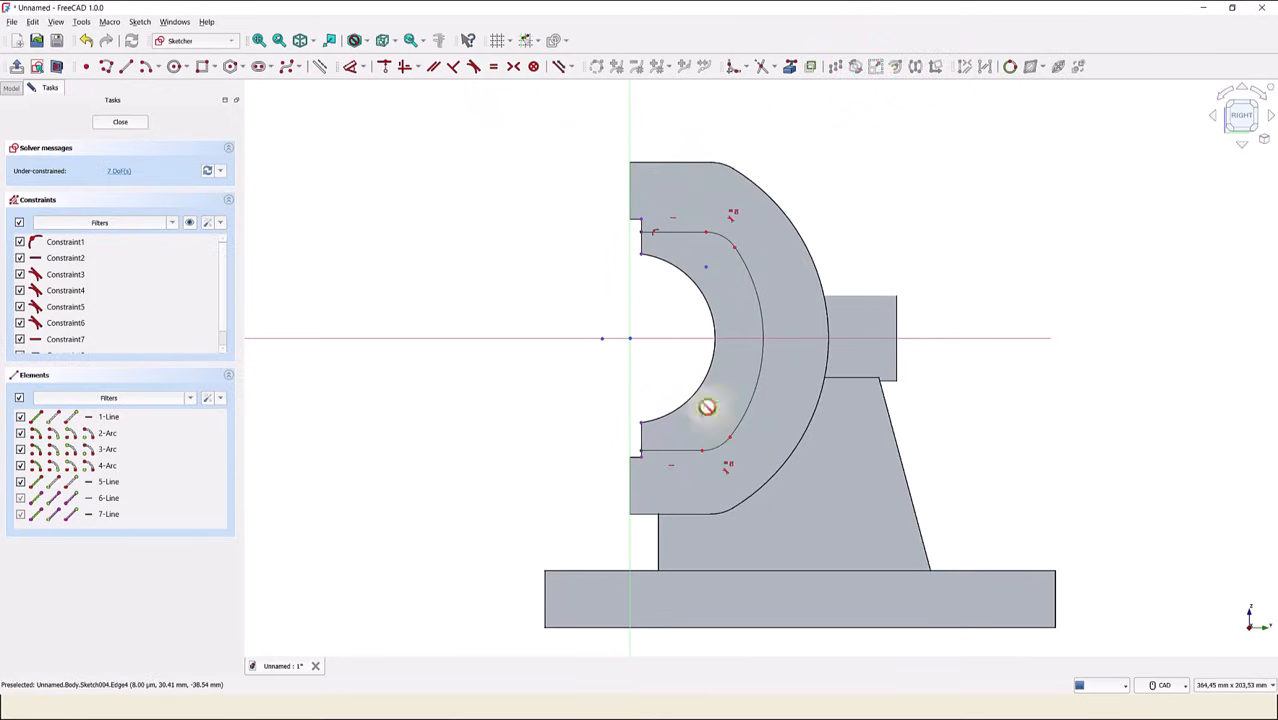
pyautogui.click(686, 232)
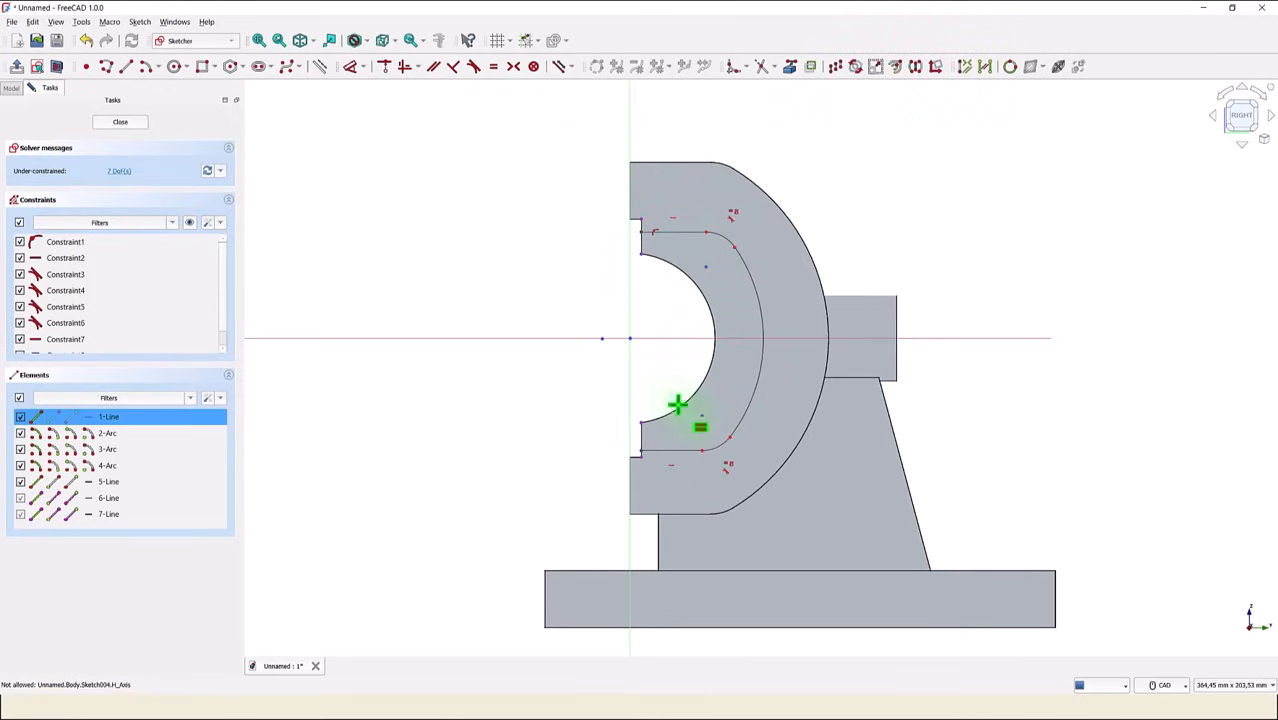
pyautogui.click(690, 453)
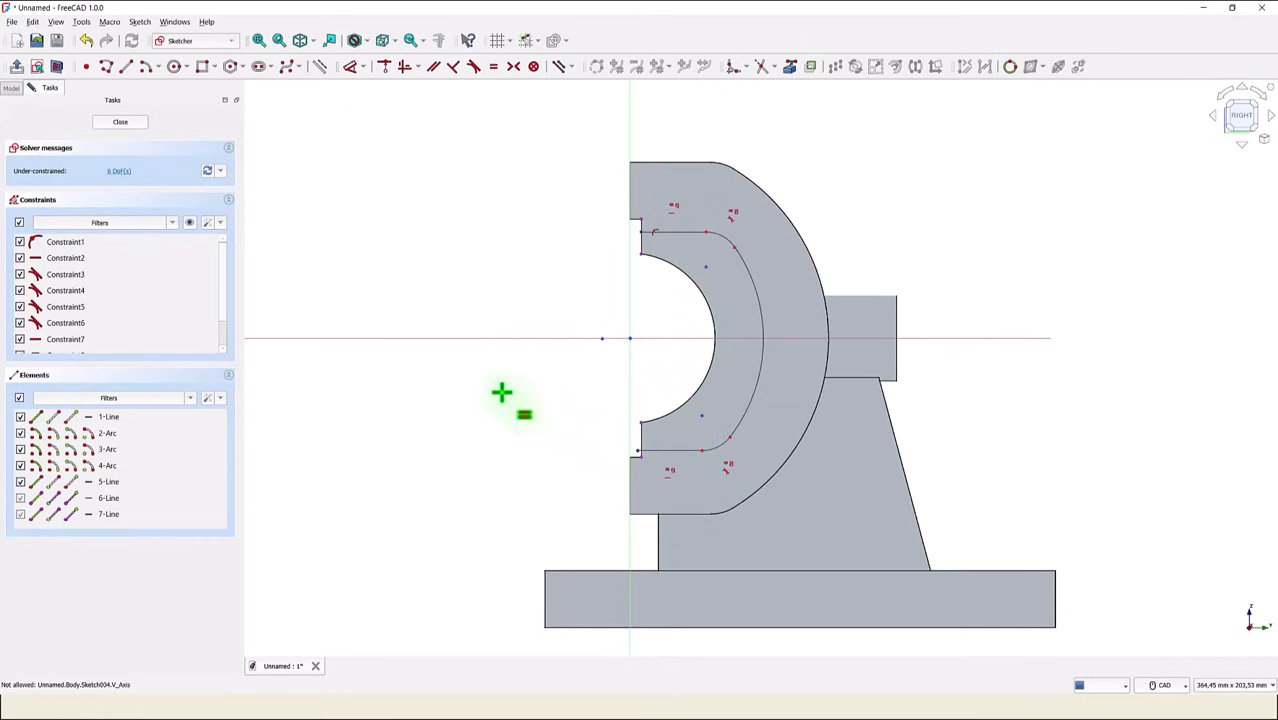
# - Make the large arc's centre coincident with the sketch origin
pyautogui.click(384, 66)
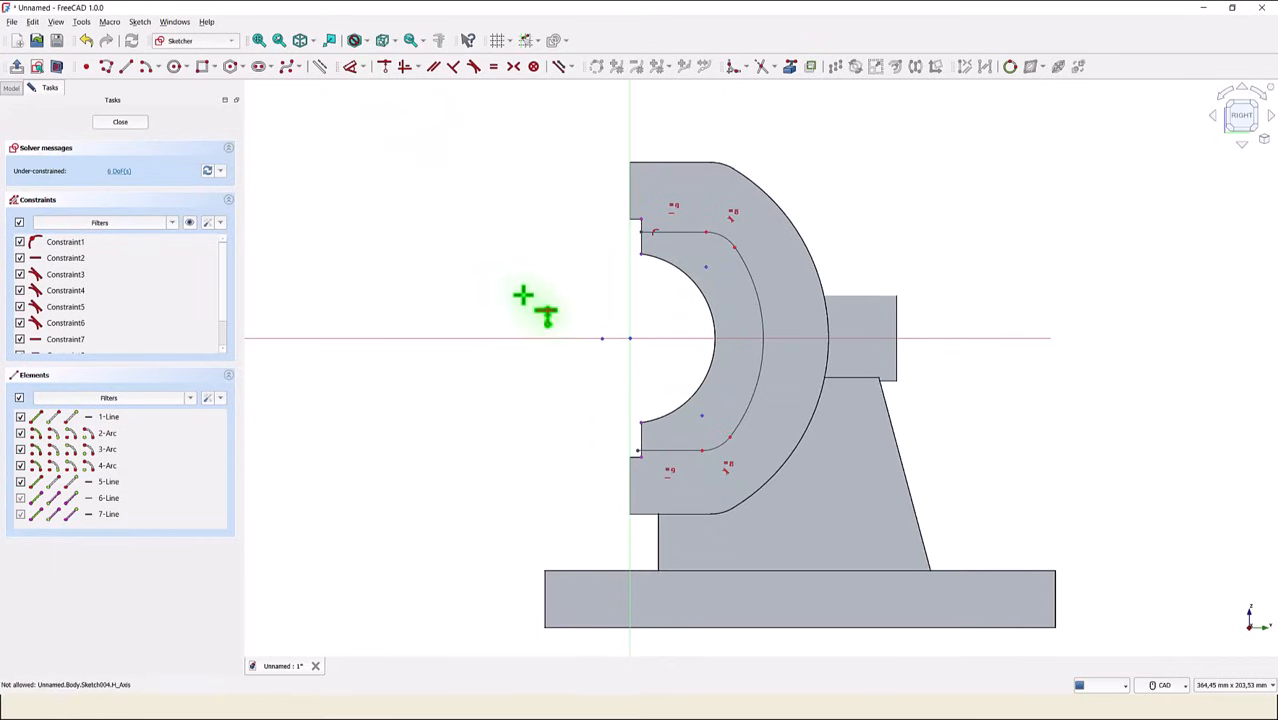
pyautogui.click(601, 342)
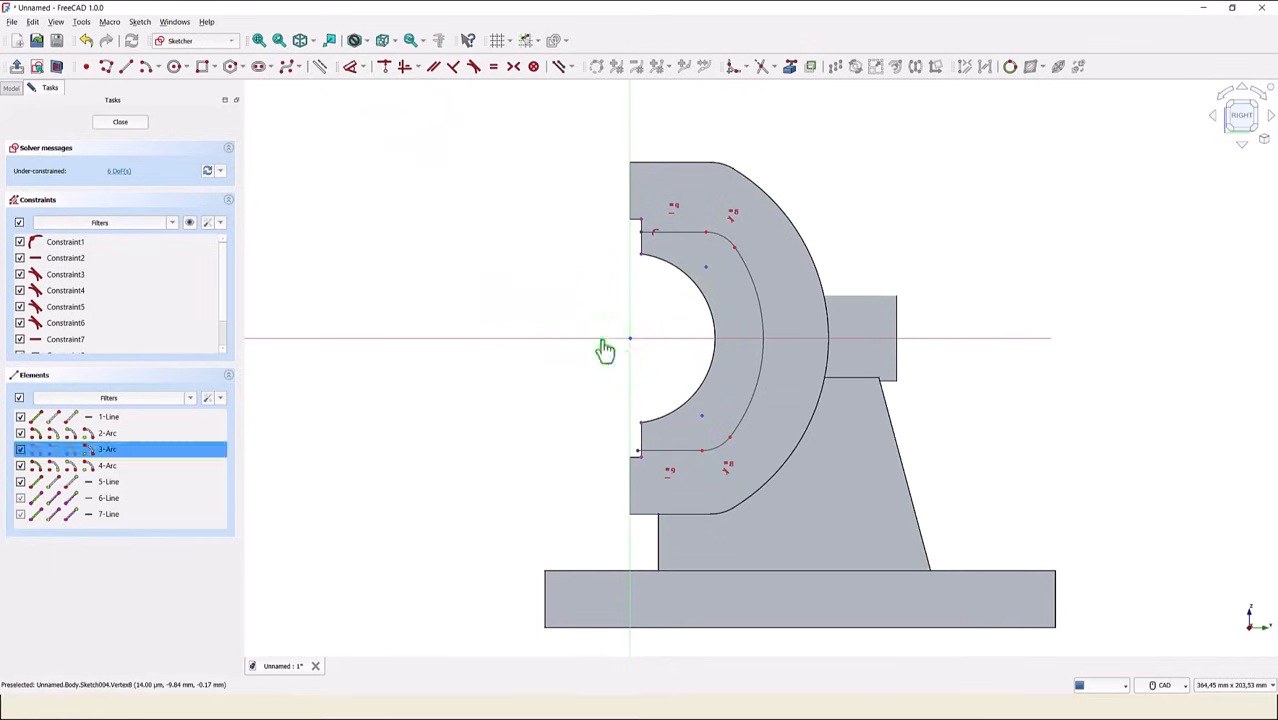
pyautogui.click(629, 339)
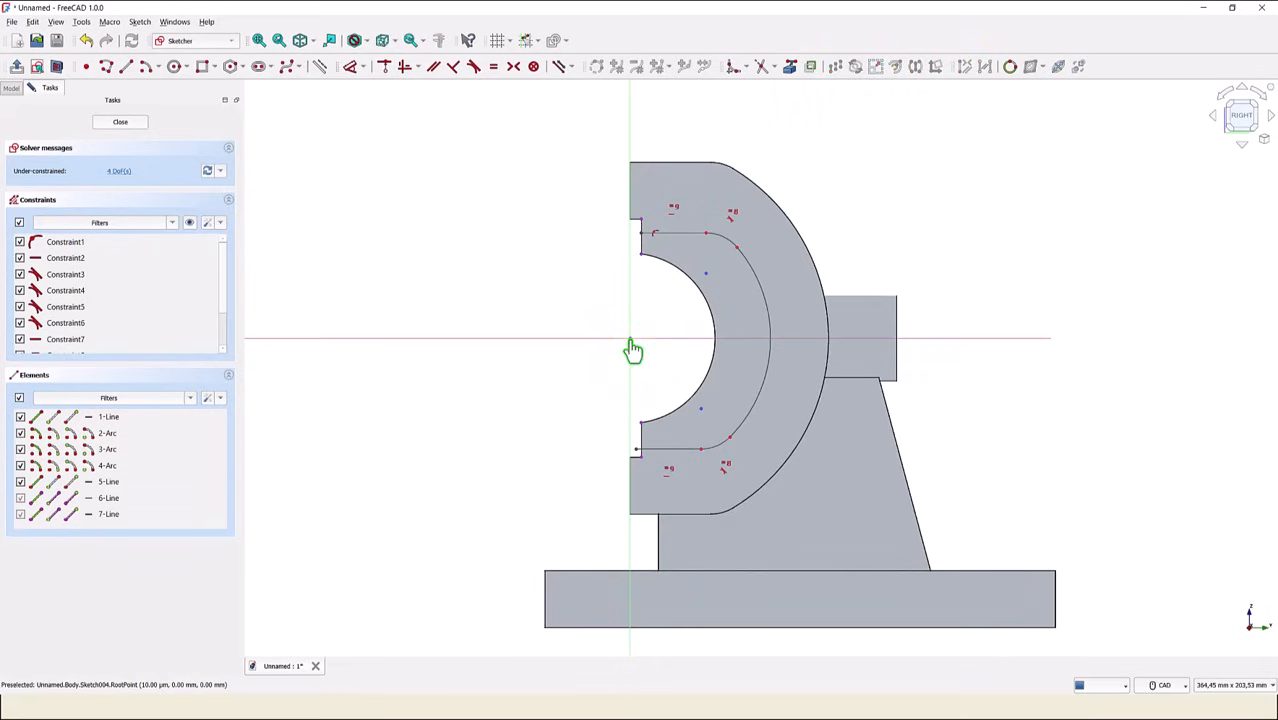
# - Dimension the upper small corner arc with a radius of 15 mm
pyautogui.click(350, 68)
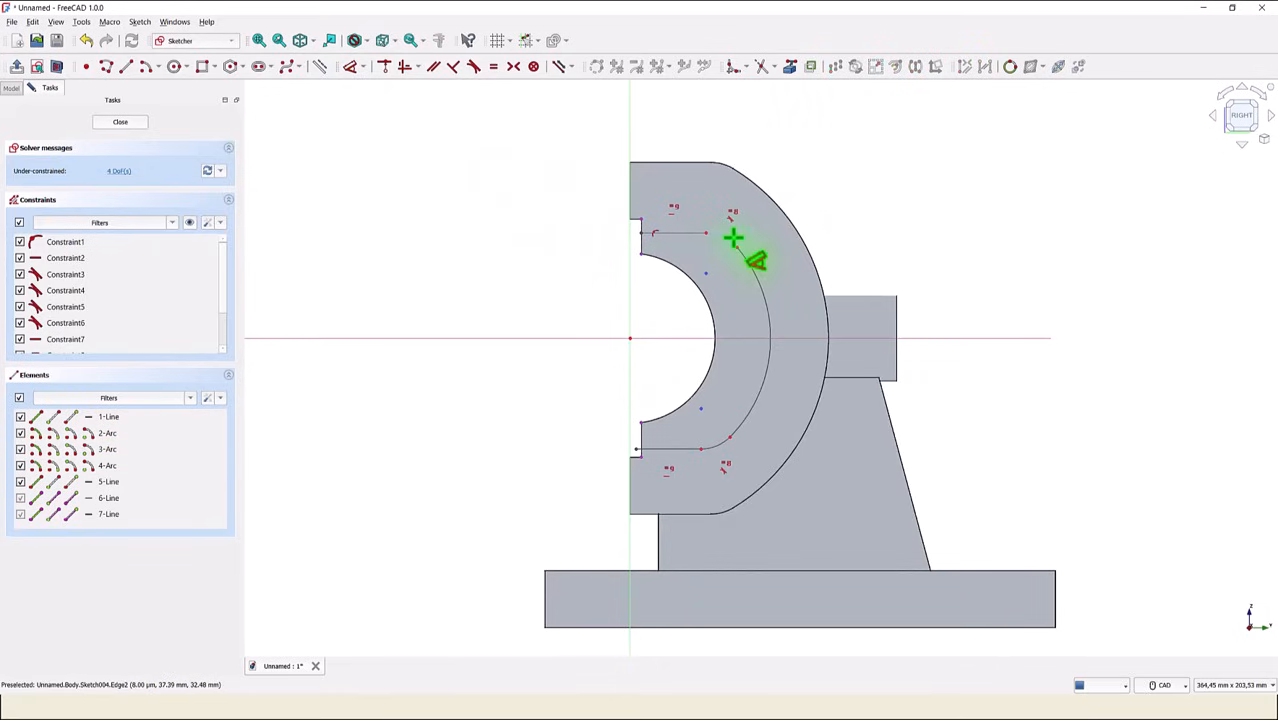
pyautogui.click(745, 242)
pyautogui.click(808, 164)
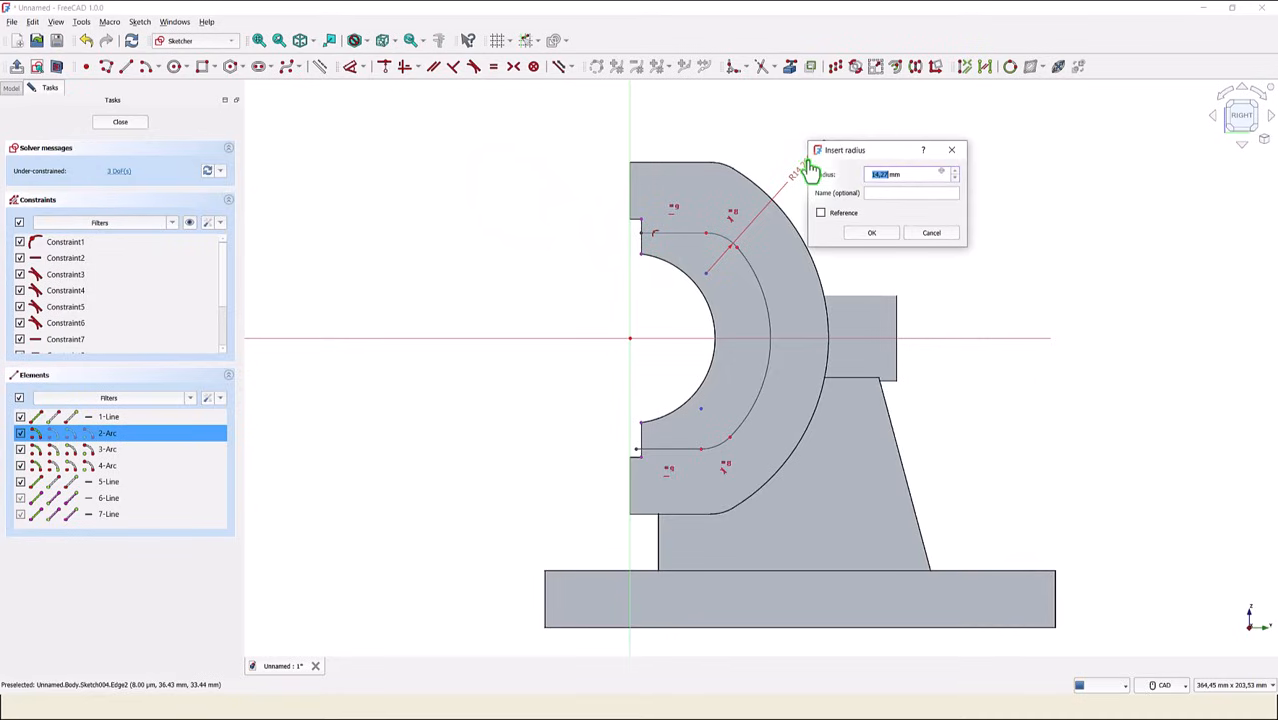
pyautogui.write('15')
pyautogui.press('Return')
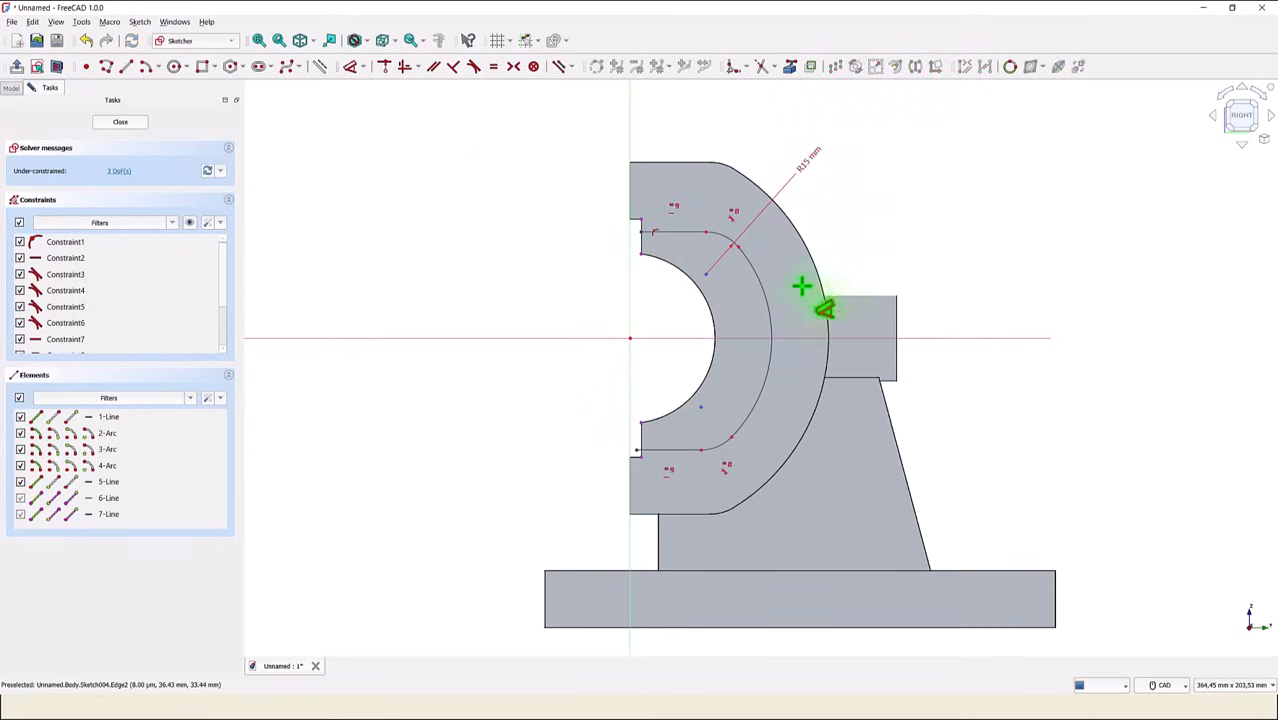
# - Dimension the large arc with a radius of 60 mm
pyautogui.click(760, 291)
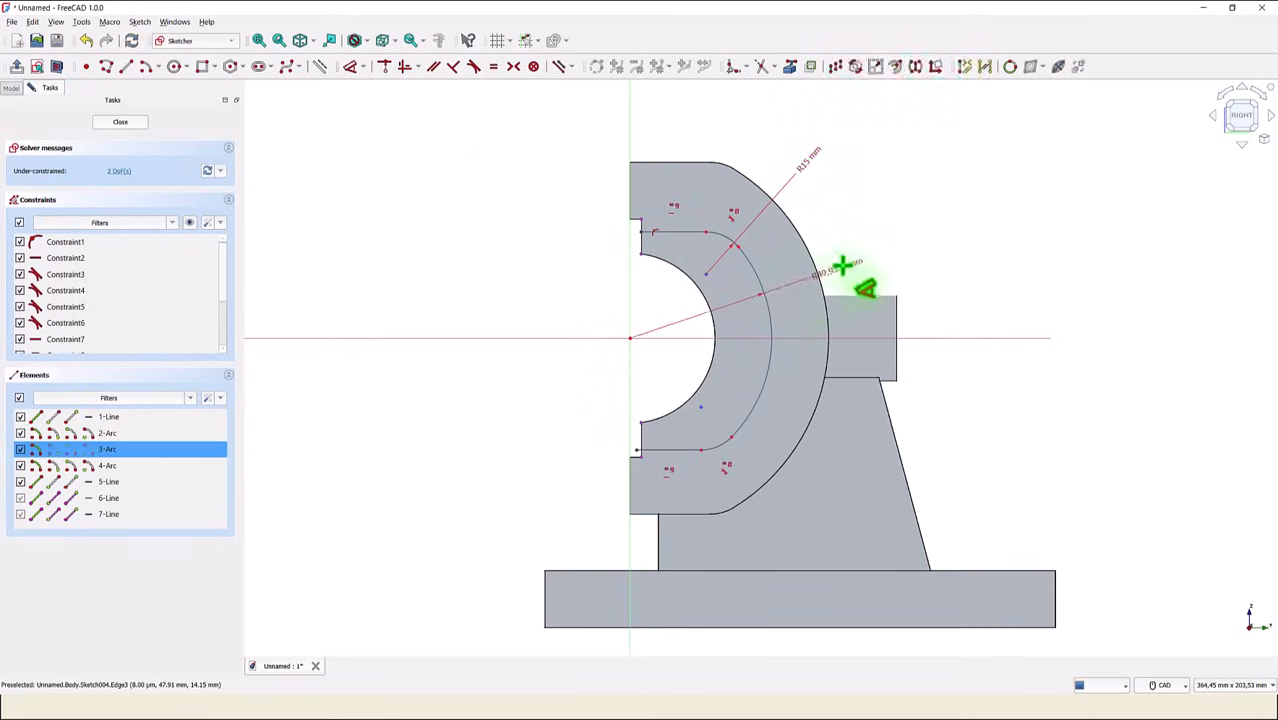
pyautogui.click(875, 255)
pyautogui.write('6')
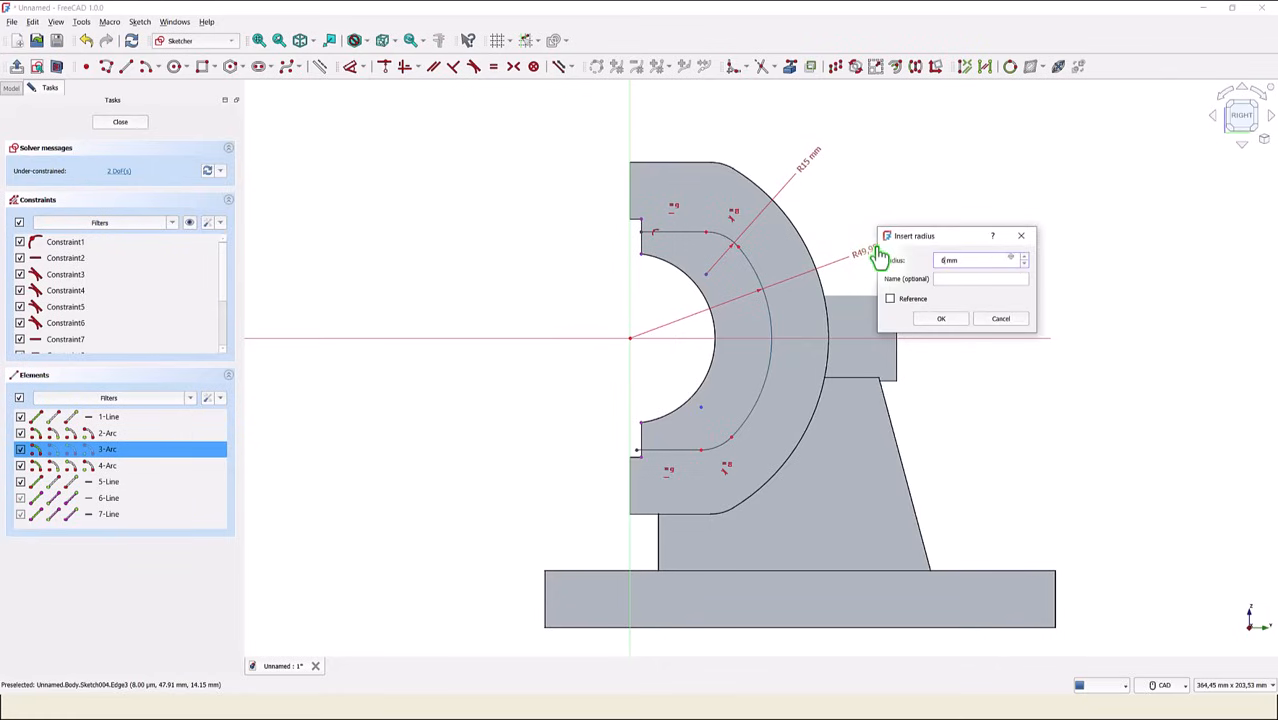
pyautogui.write('0')
pyautogui.press('Return')
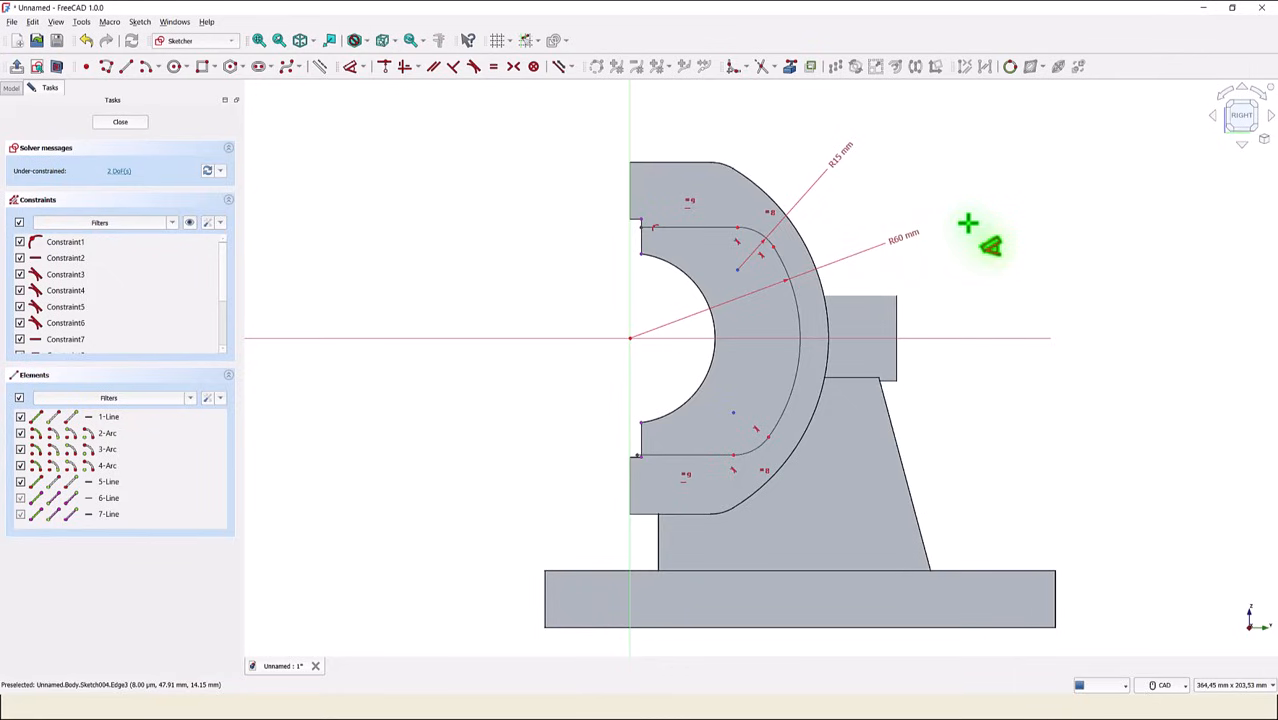
pyautogui.rightClick(1042, 226)
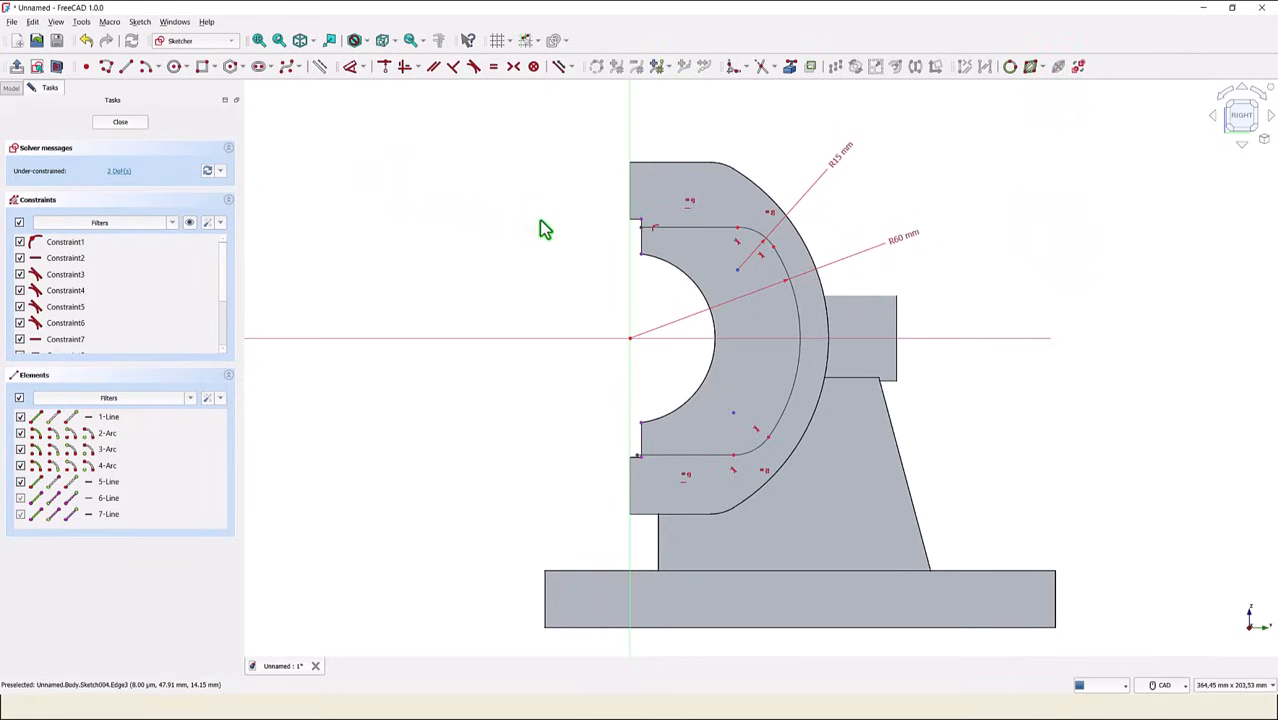
# - Constrain the free end of the lower horizontal line onto the lower referenced vertical edge
pyautogui.moveTo(682, 228); pyautogui.dragTo(685, 245)
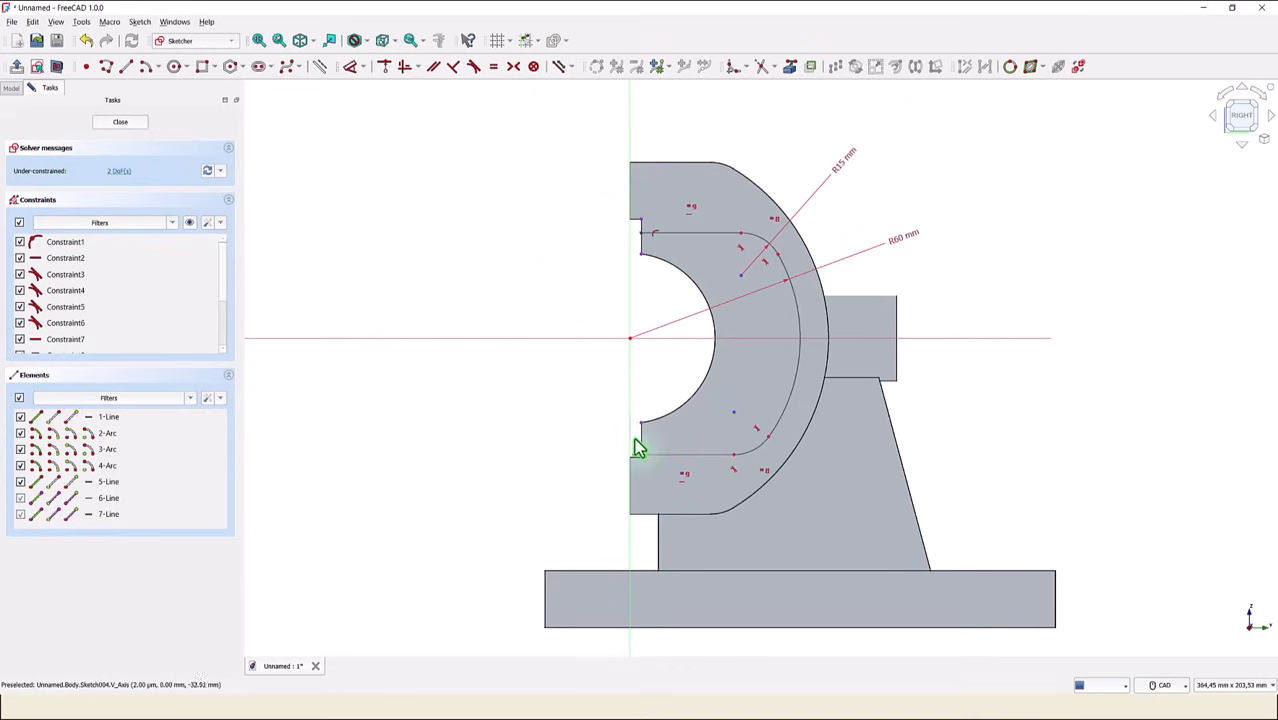
pyautogui.click(379, 70)
pyautogui.scroll(2, 625, 447)
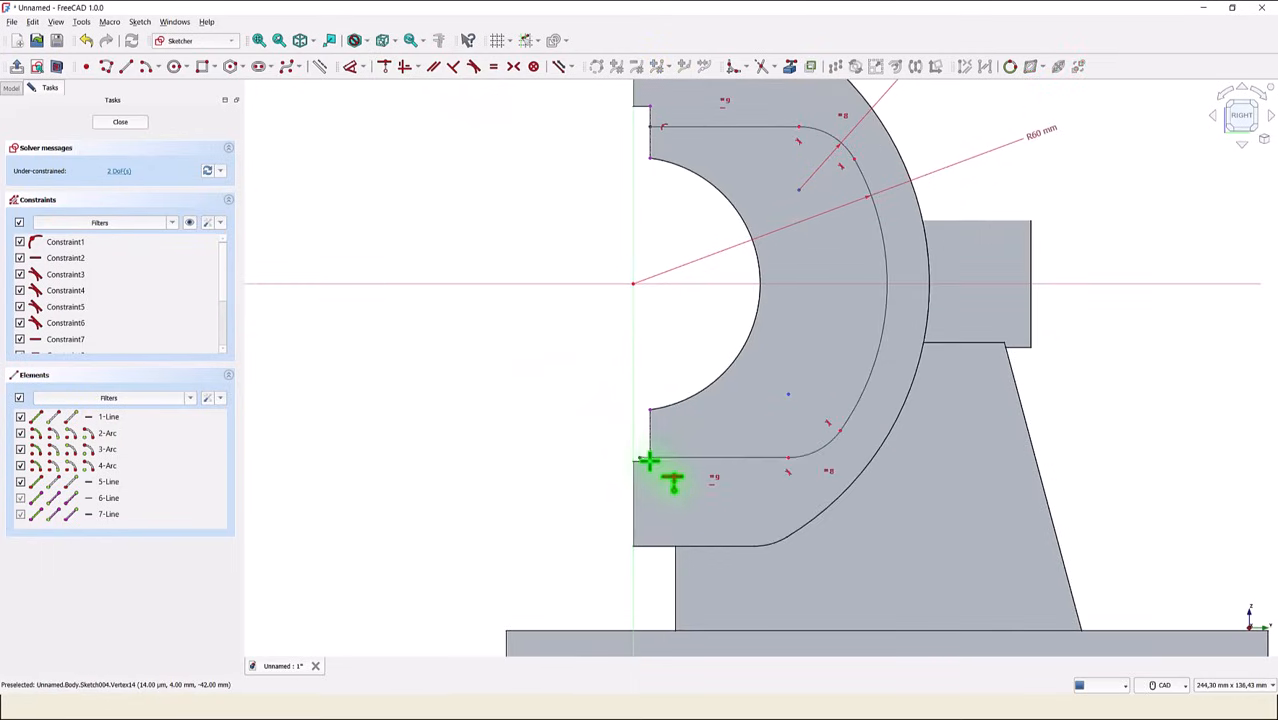
pyautogui.click(639, 456)
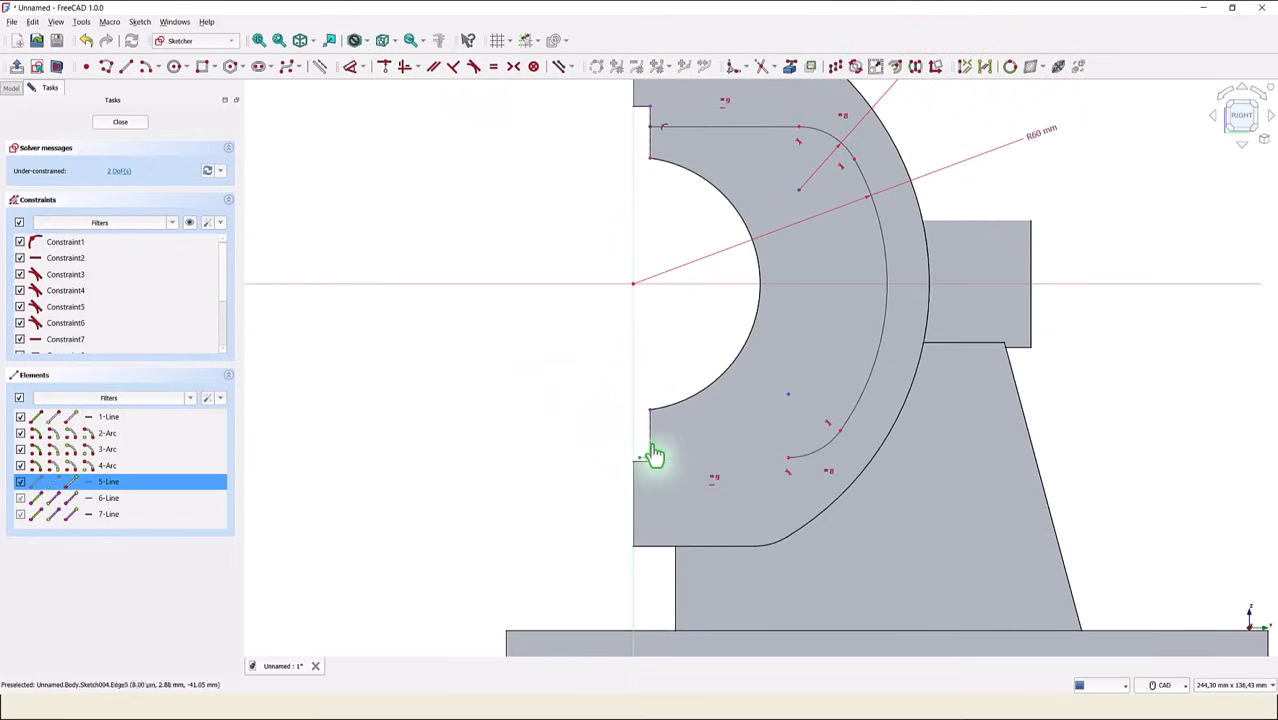
pyautogui.click(650, 452)
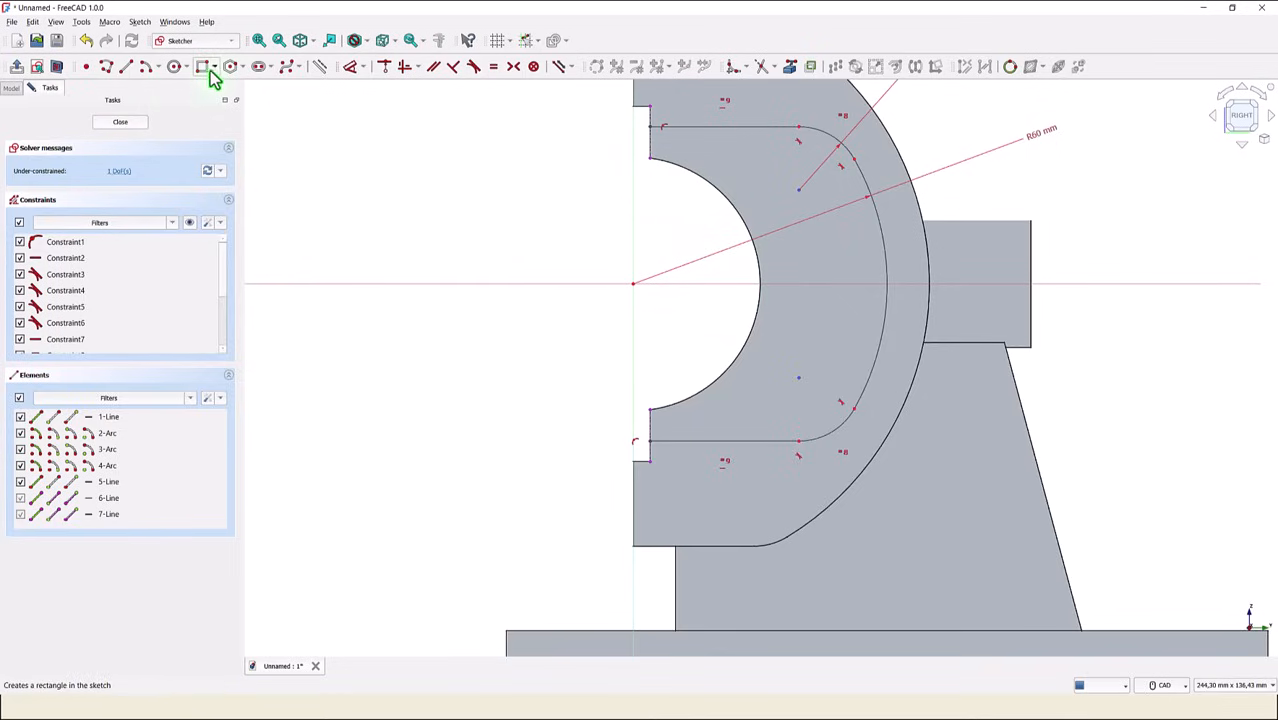
# - Close the profile with a vertical line joining the free ends of the upper and lower lines, and test the upper line's remaining freedom
pyautogui.click(124, 68)
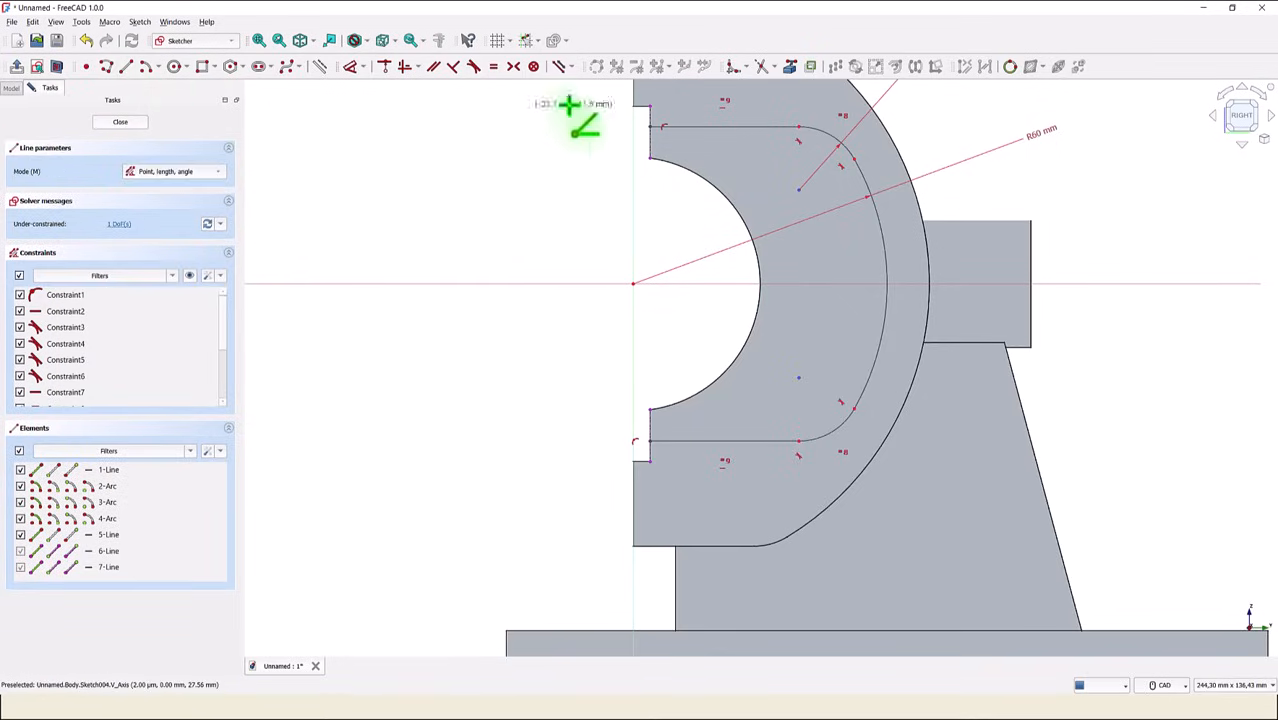
pyautogui.click(650, 124)
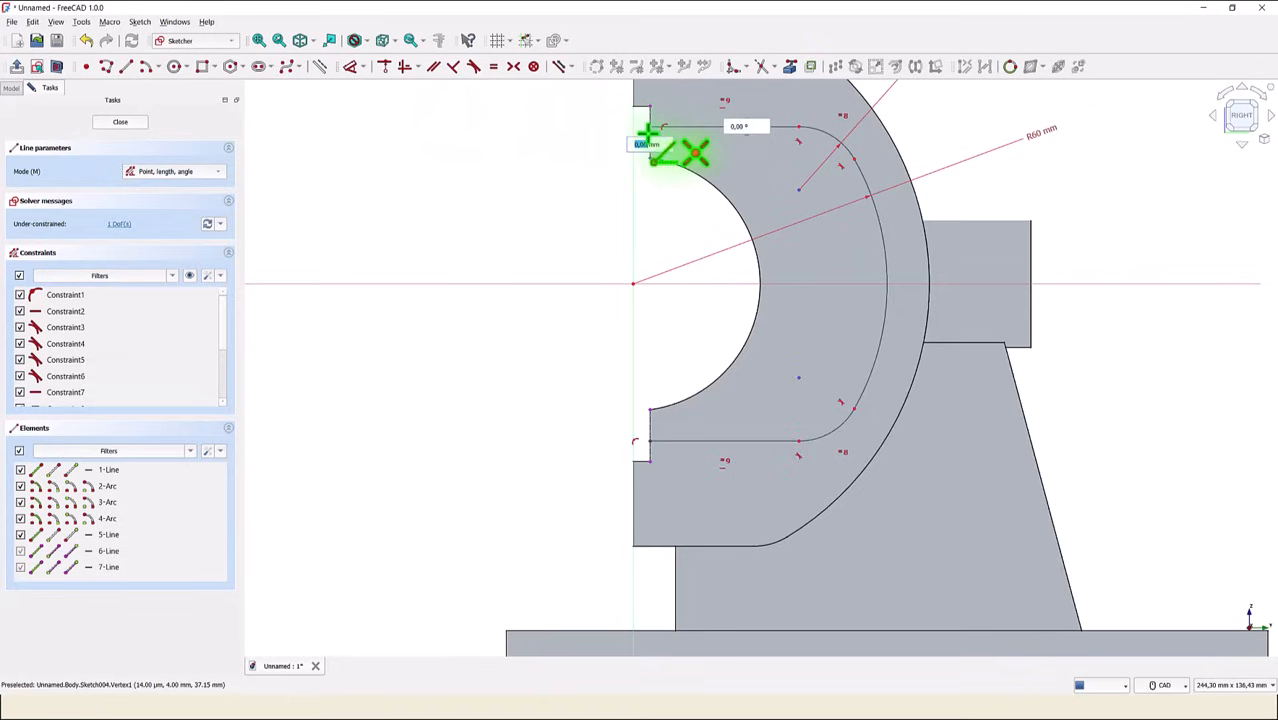
pyautogui.click(648, 441)
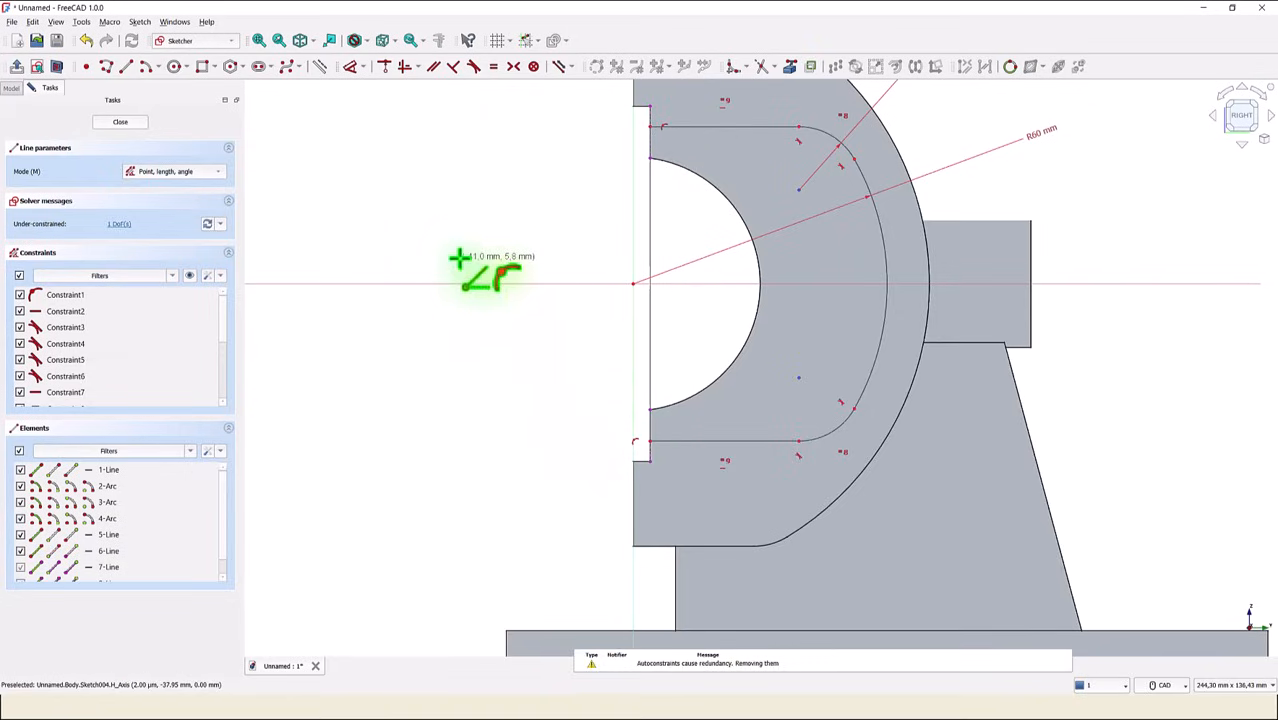
pyautogui.rightClick(505, 225)
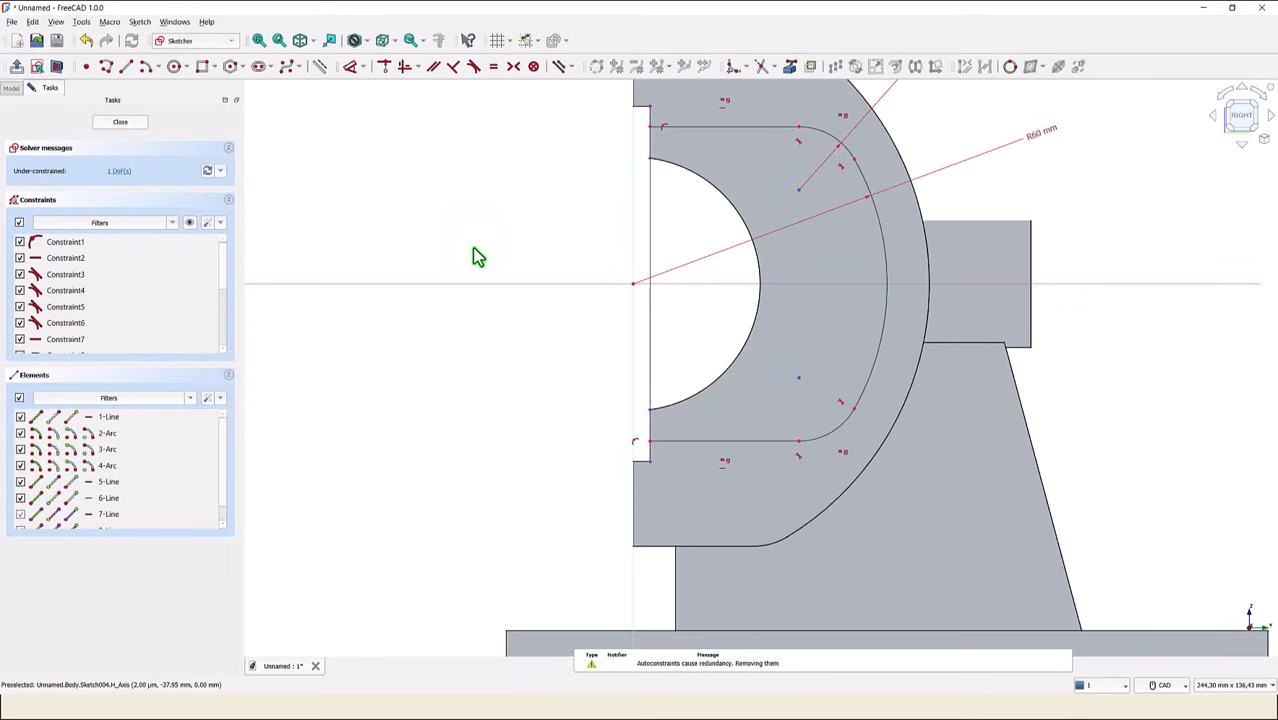
pyautogui.rightClick(556, 158)
pyautogui.click(537, 143)
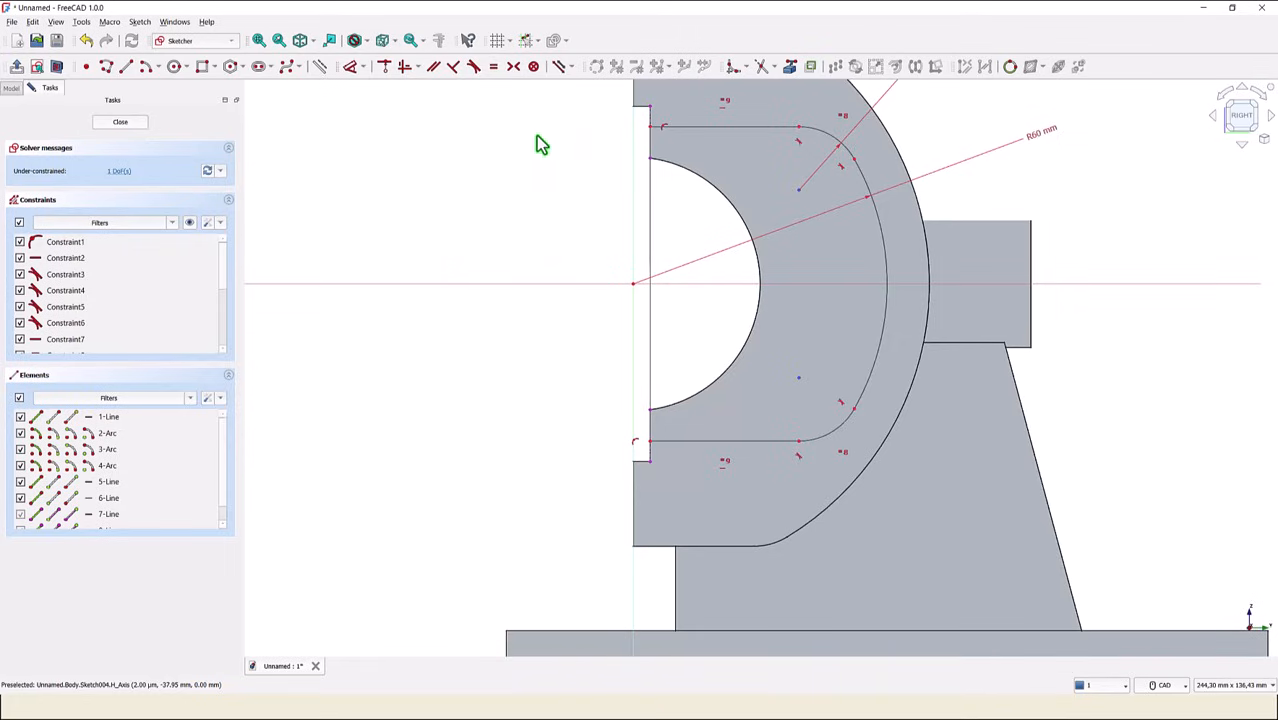
pyautogui.moveTo(771, 127)
pyautogui.mouseDown()
pyautogui.moveTo(775, 112)
pyautogui.moveTo(775, 128)
pyautogui.mouseUp()
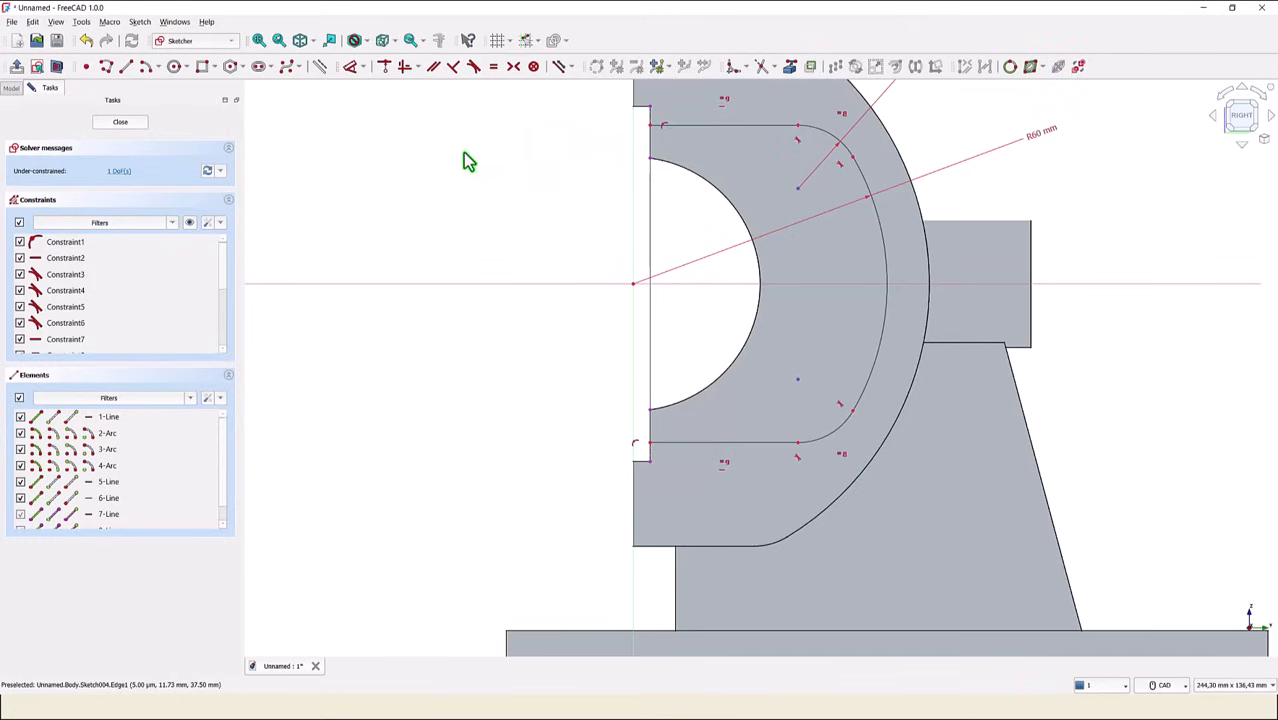
# - Dimension the vertical distance between the profile's upper and lower horizontal lines at 80 mm and close the sketch
pyautogui.click(350, 67)
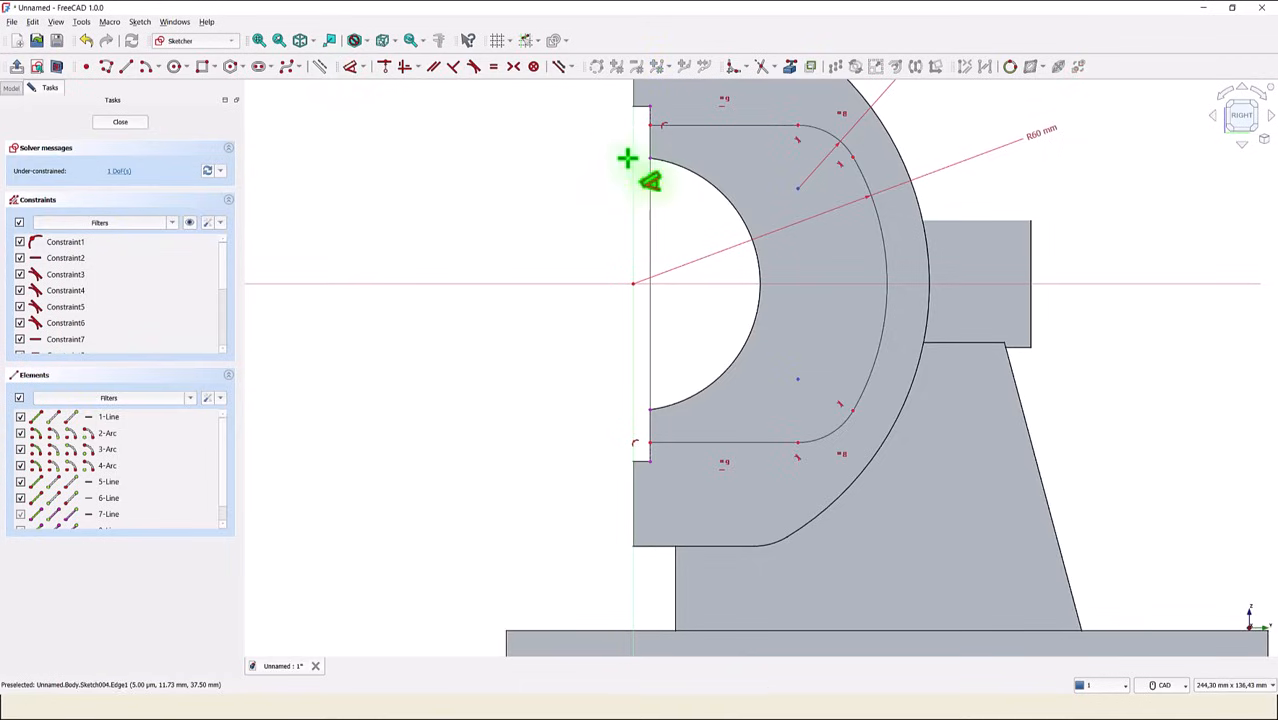
pyautogui.click(685, 126)
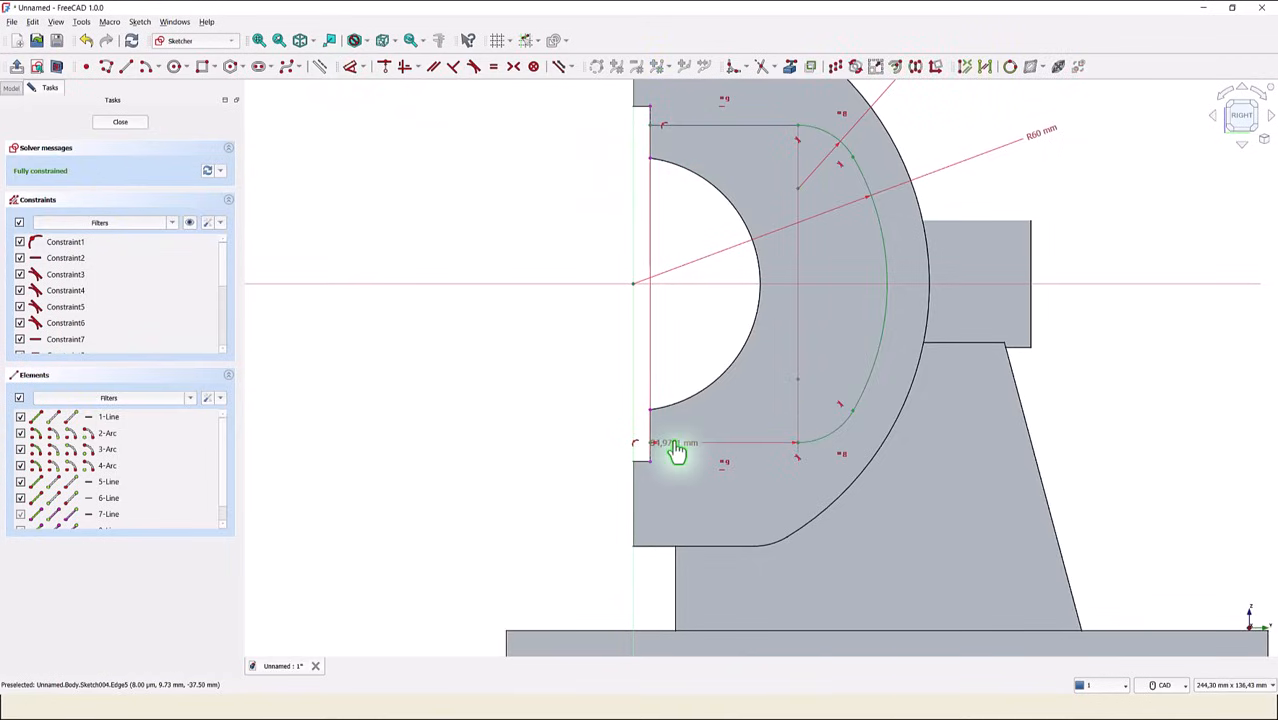
pyautogui.click(676, 442)
pyautogui.click(550, 347)
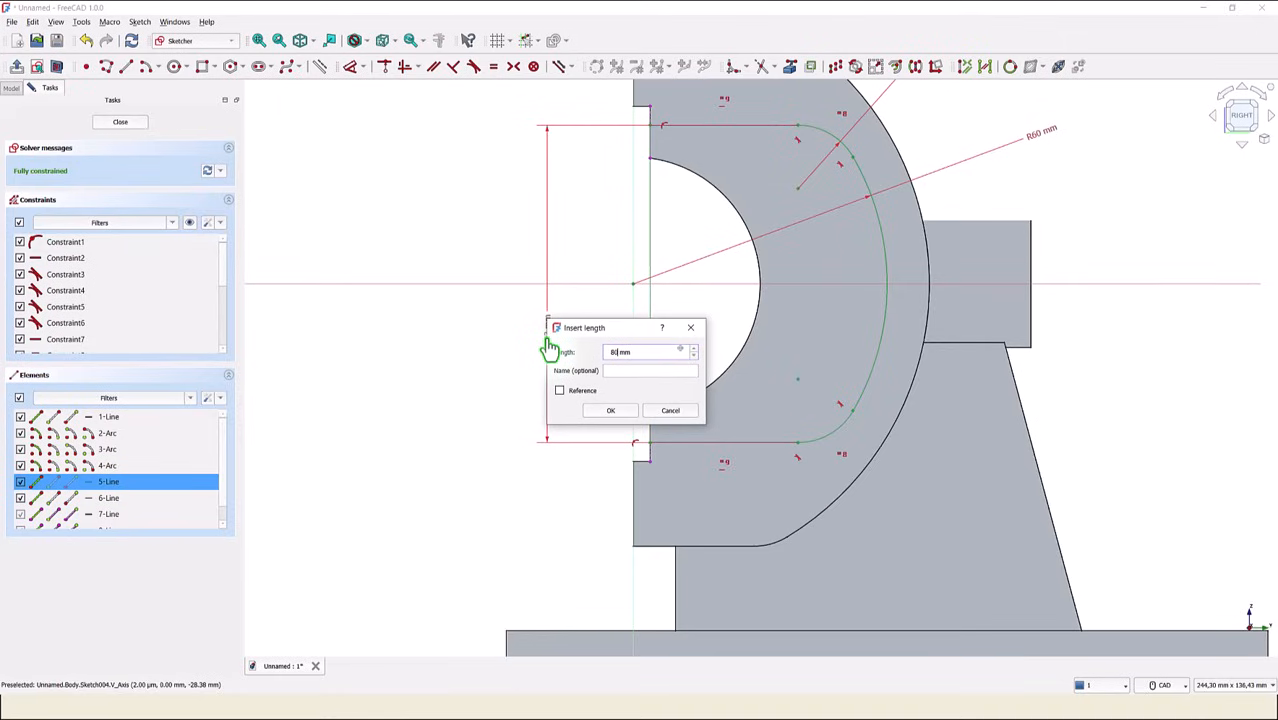
pyautogui.press('Return')
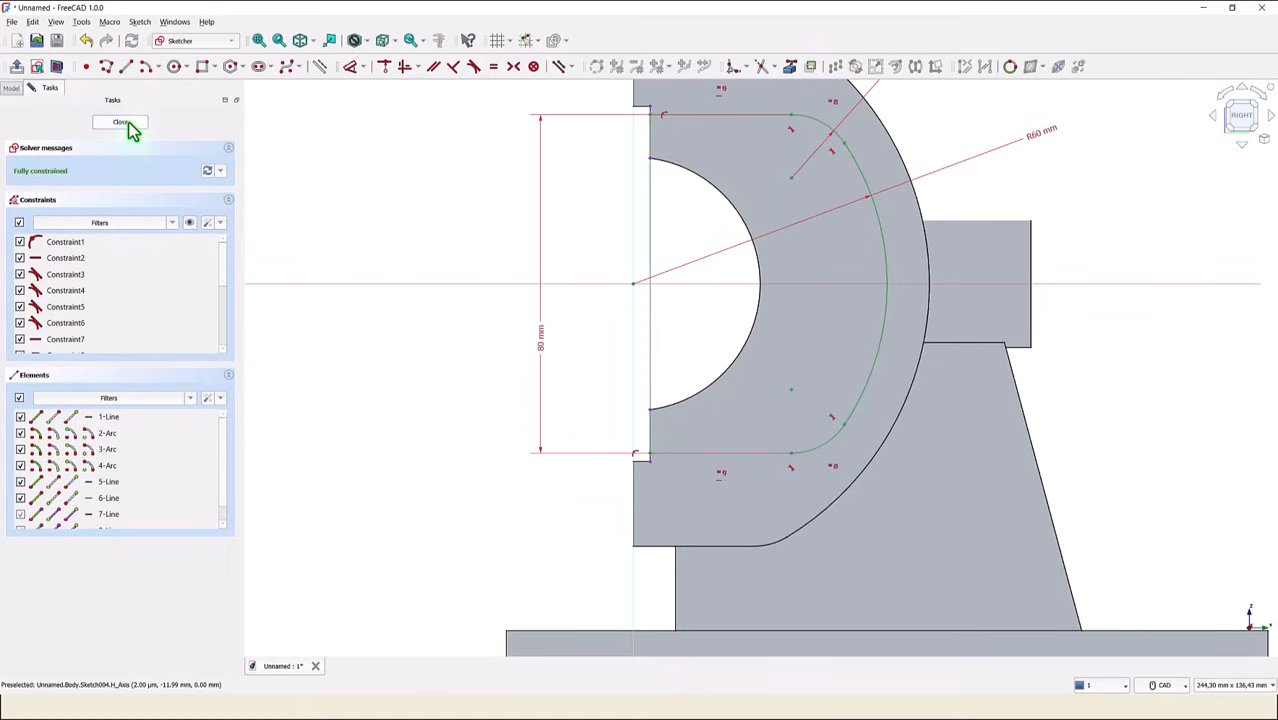
pyautogui.click(131, 128)
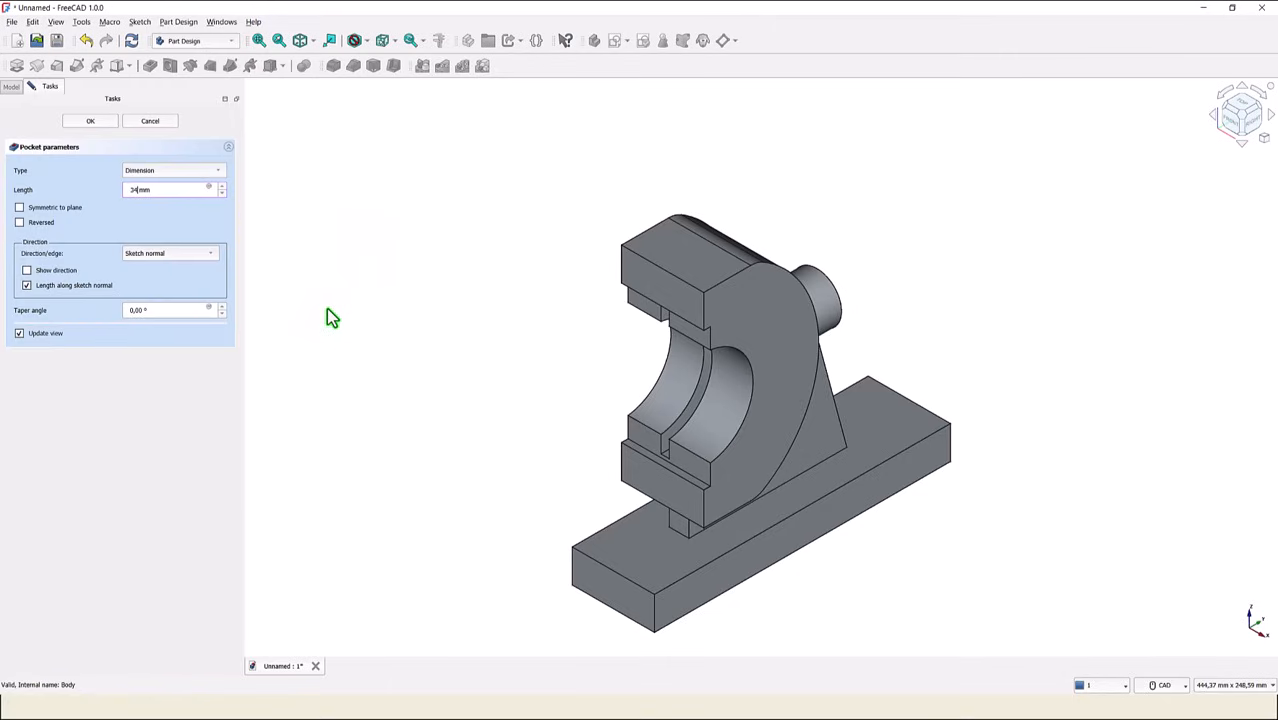
# - Pocket the cavity profile with a length of 34 mm, symmetric to the sketch plane
pyautogui.press('Return')
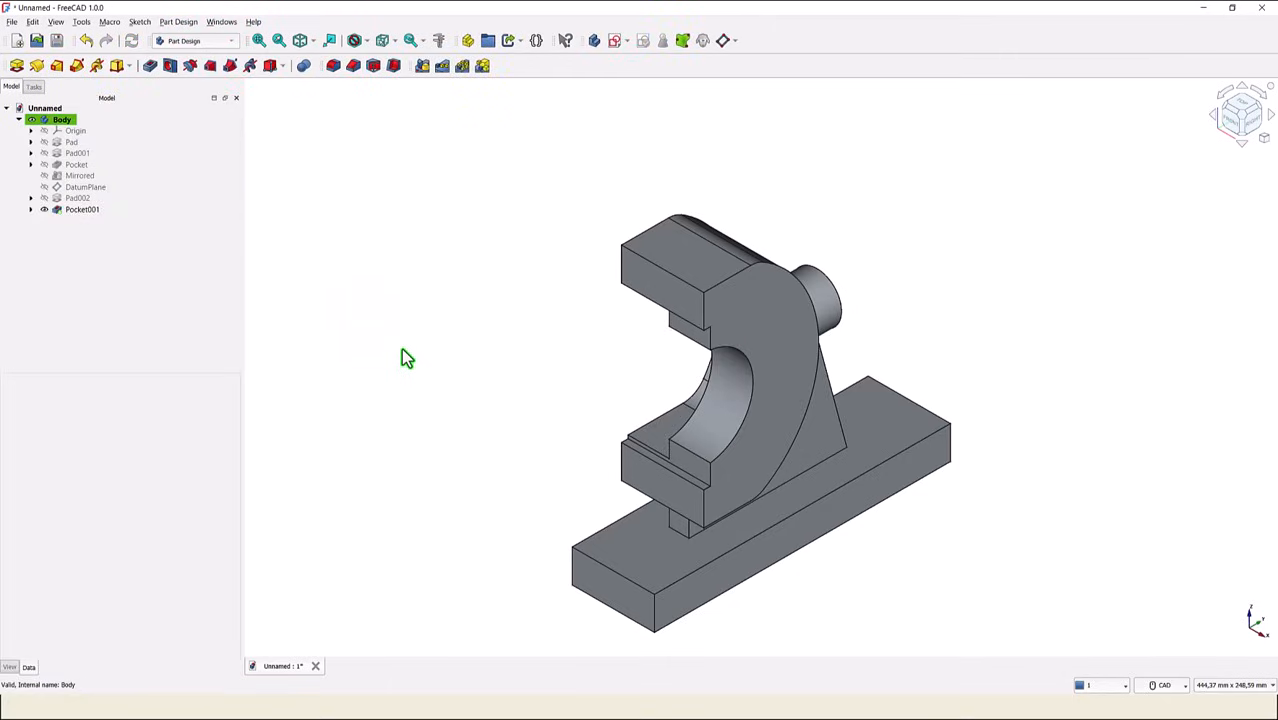
pyautogui.doubleClick(82, 210)
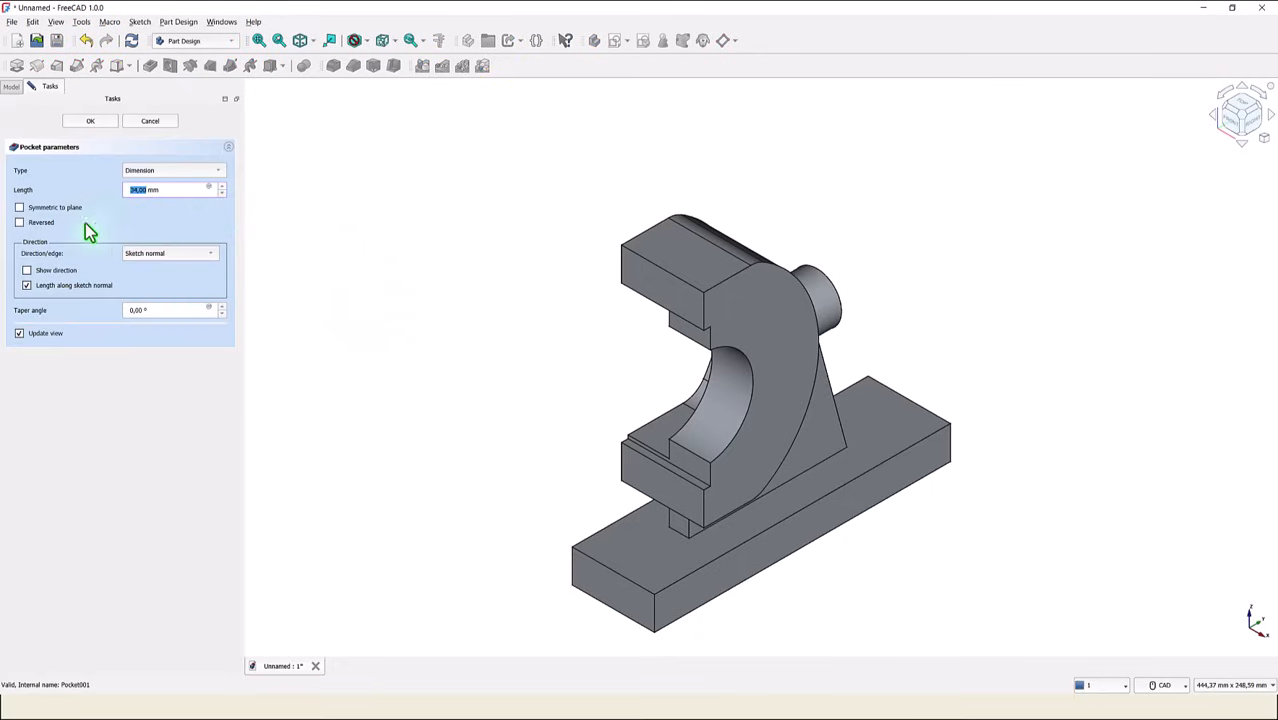
pyautogui.click(19, 207)
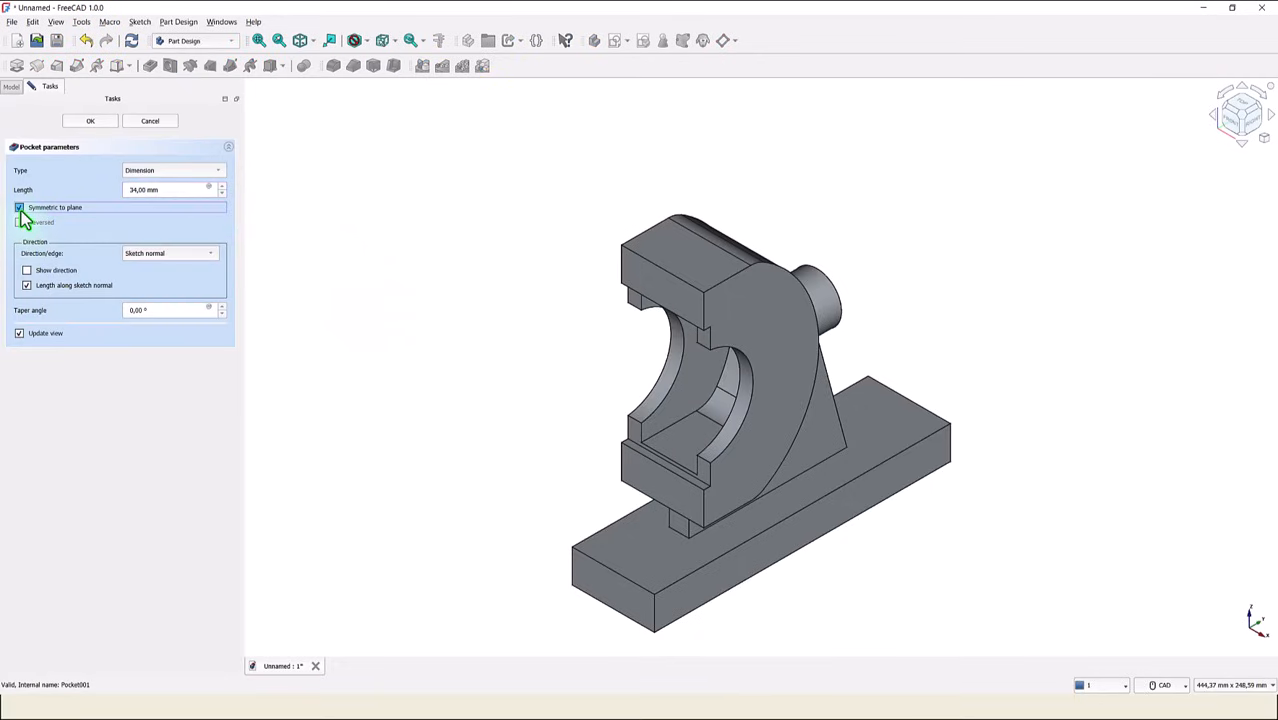
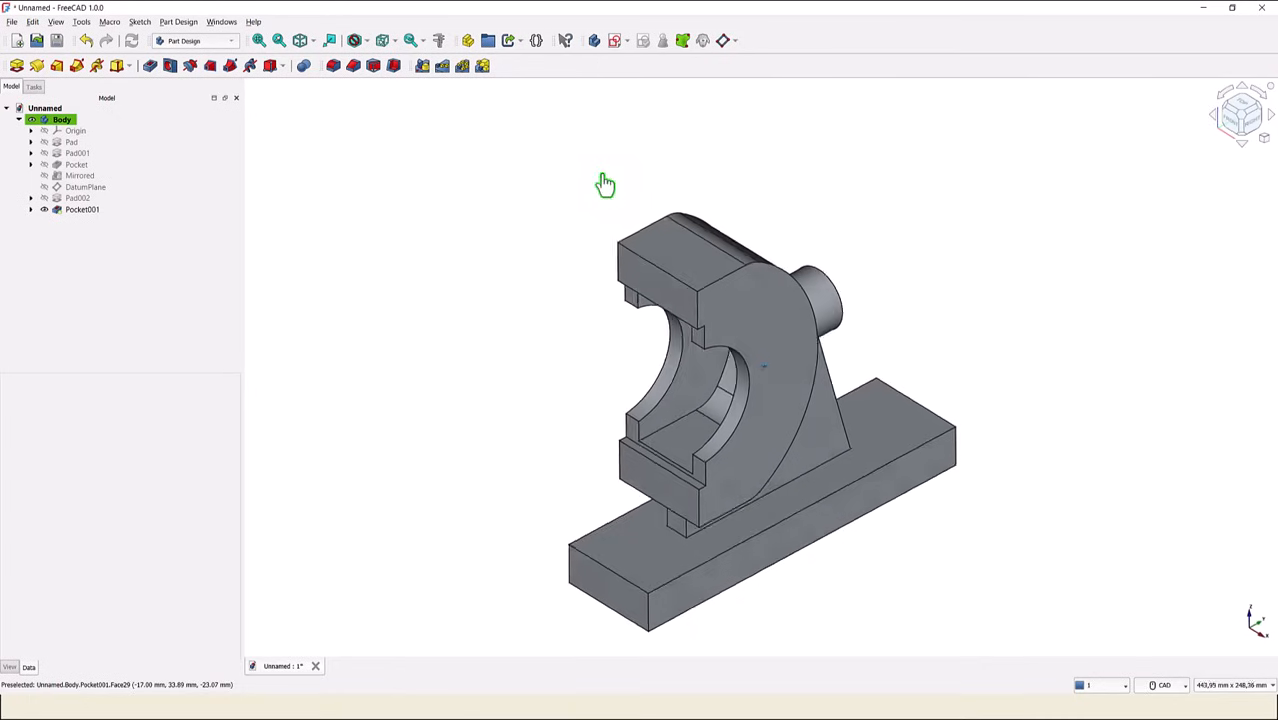
# - Cut a 14 mm diameter hole with depth Through all, centred on the rear boss's circular end edge
pyautogui.moveTo(605, 183); pyautogui.dragTo(464, 267, button='middle')
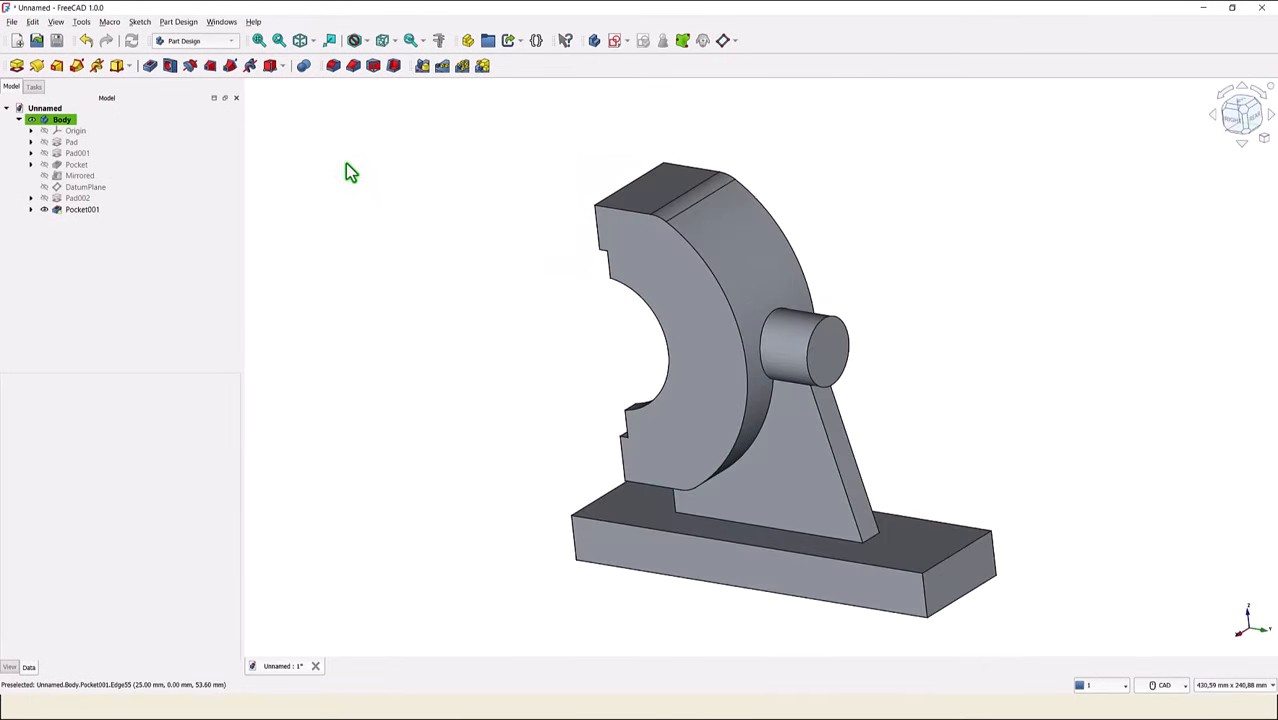
pyautogui.click(848, 345)
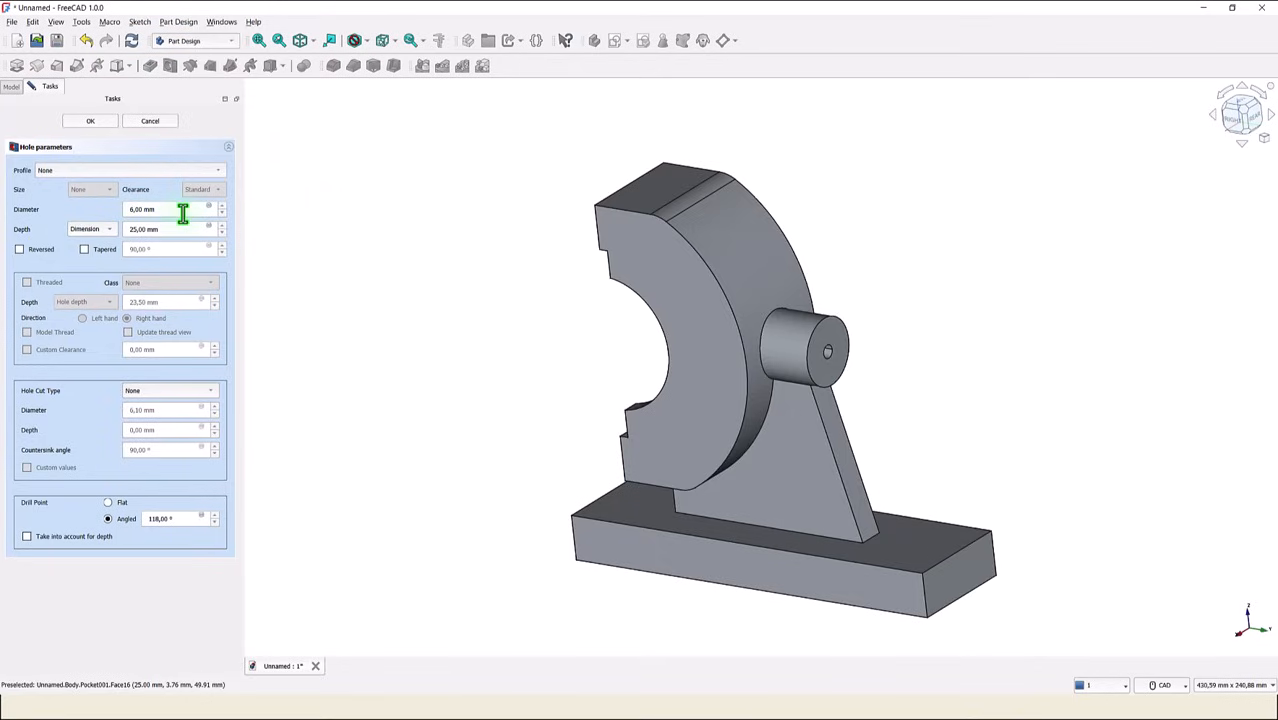
pyautogui.doubleClick(182, 211)
pyautogui.click(95, 229)
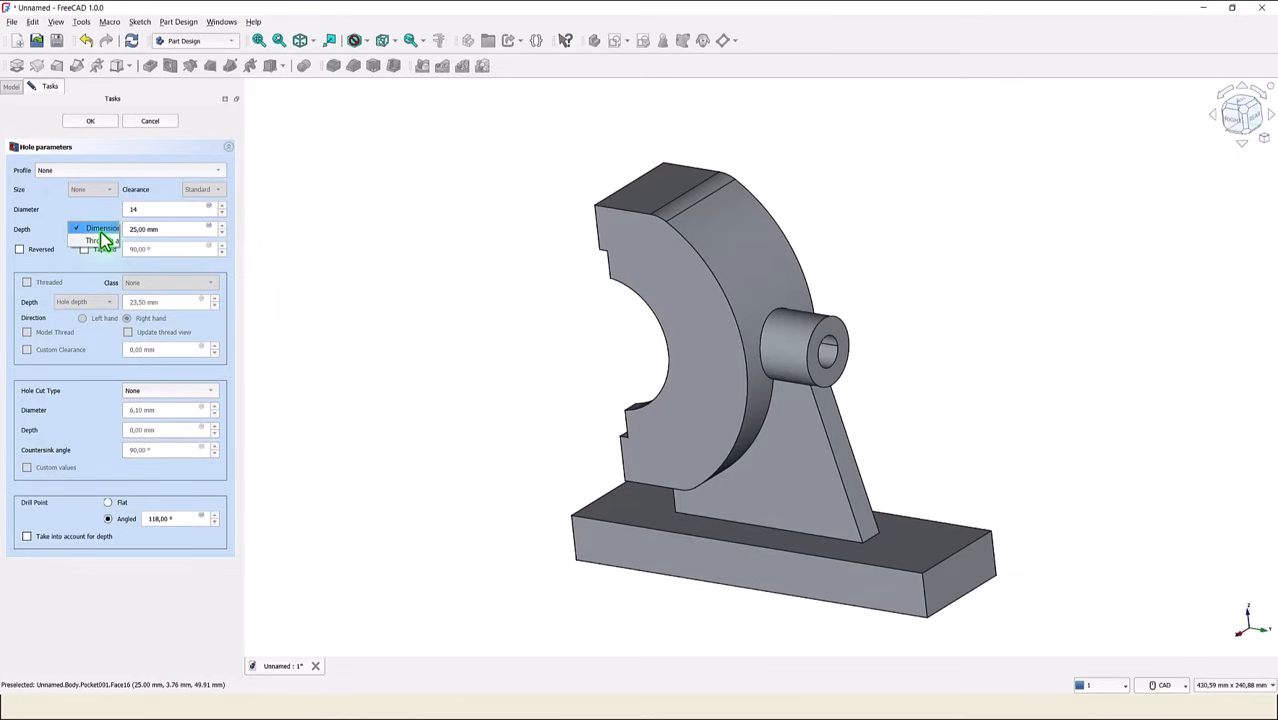
pyautogui.click(105, 243)
pyautogui.moveTo(333, 264); pyautogui.dragTo(436, 250, button='middle')
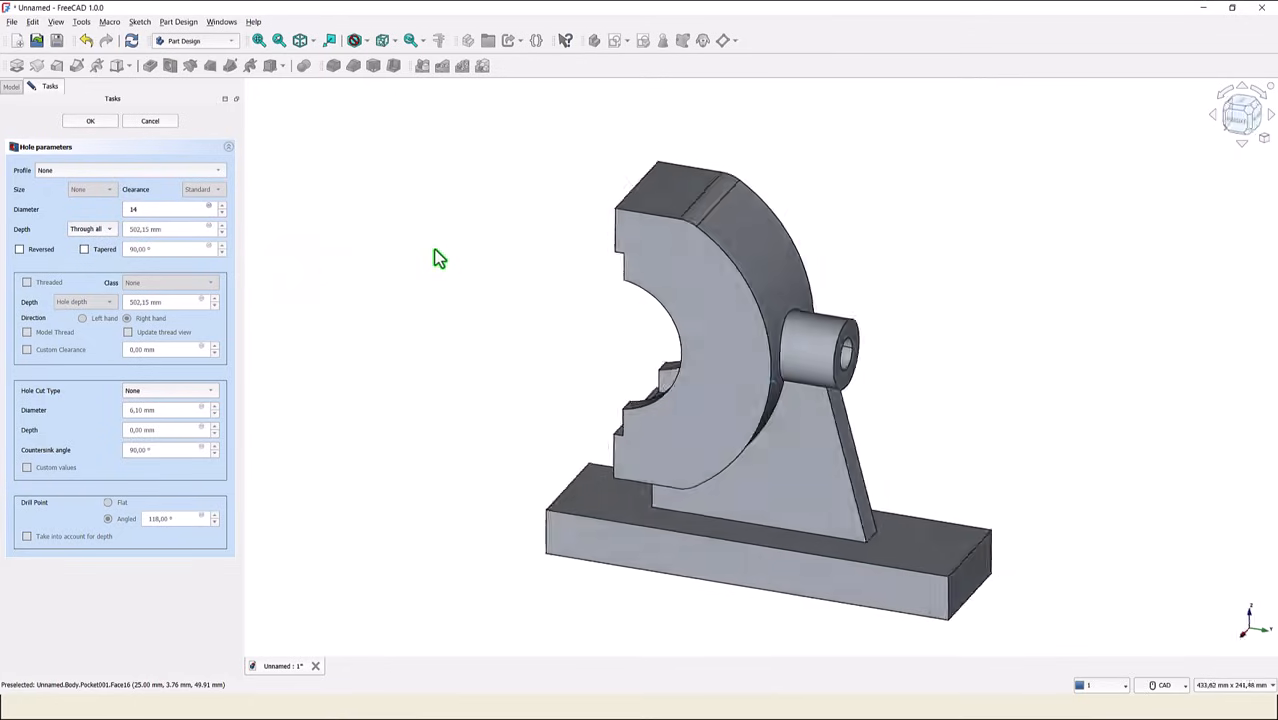
pyautogui.press('0')
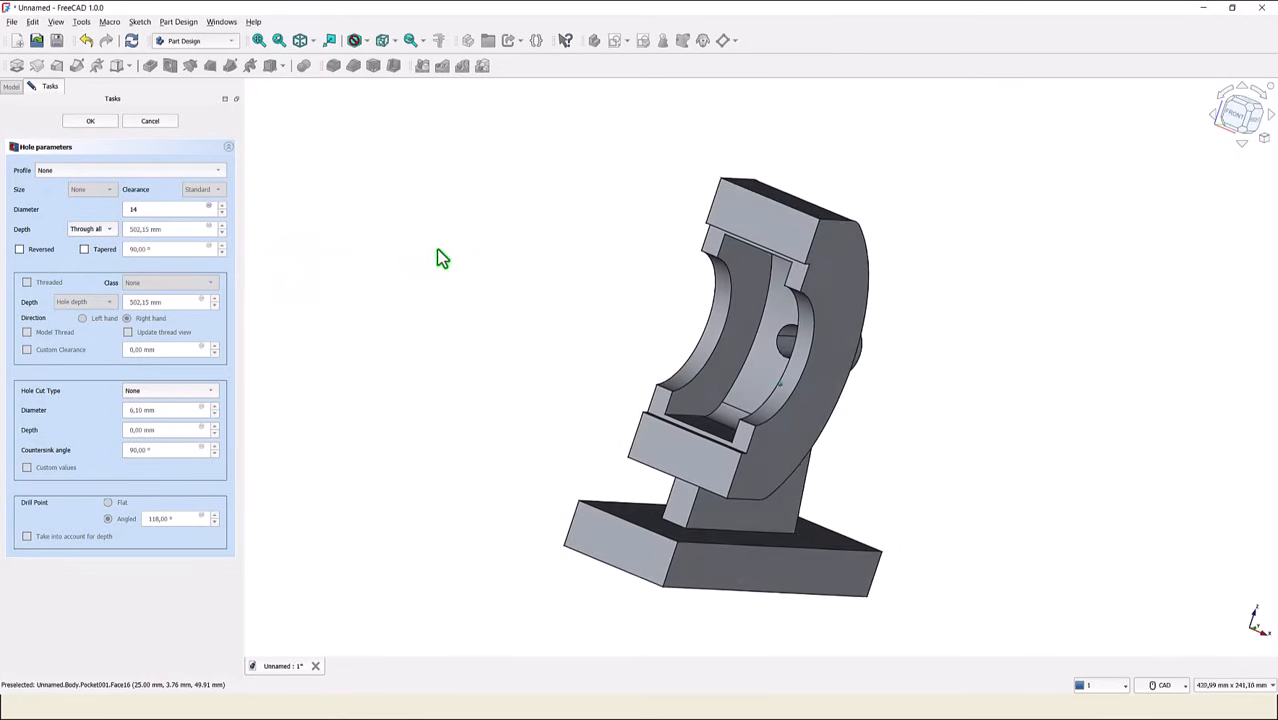
pyautogui.click(300, 41)
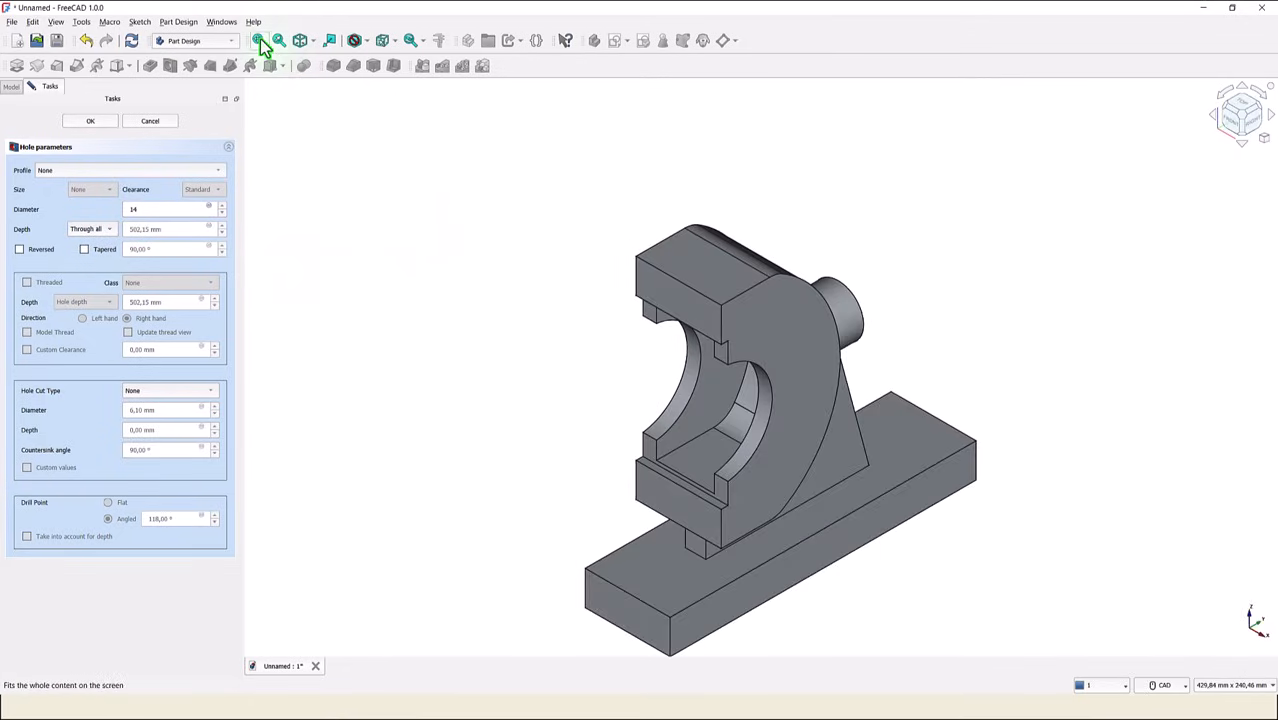
pyautogui.click(259, 41)
pyautogui.click(89, 121)
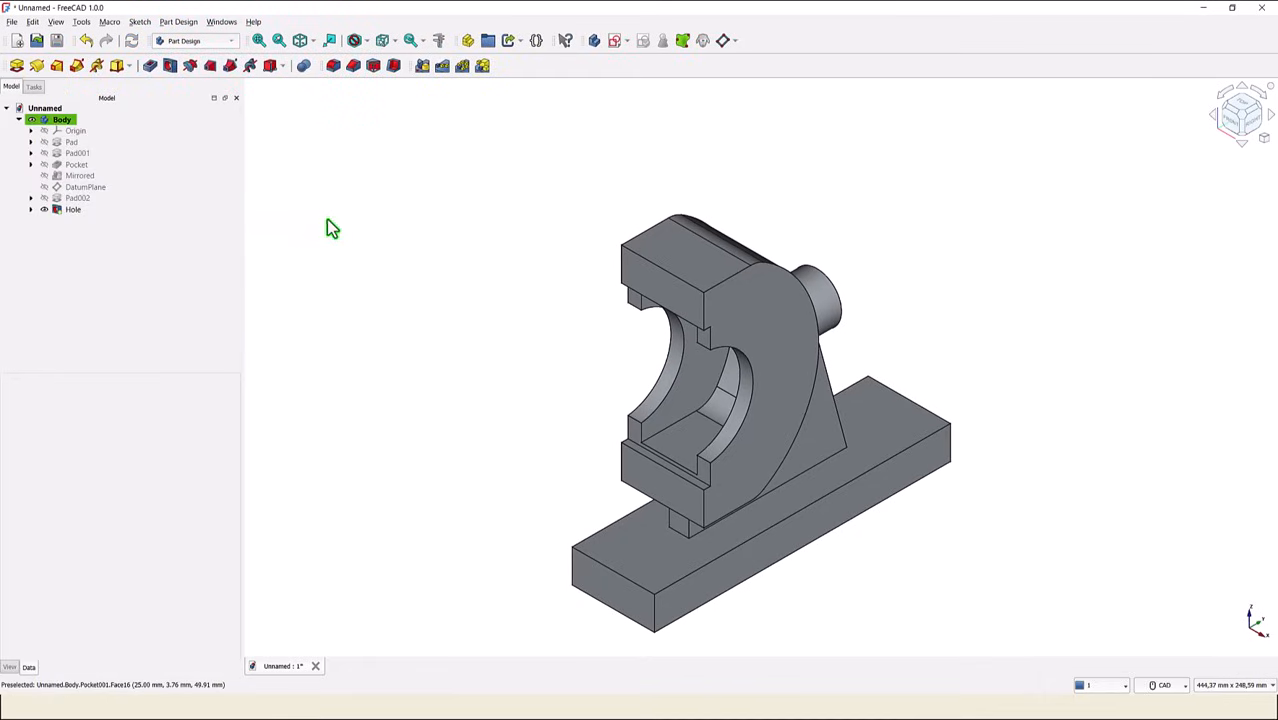
# - Create a sketch on the base plate's top face and reference the plate's two short end edges as external geometry
pyautogui.click(636, 555)
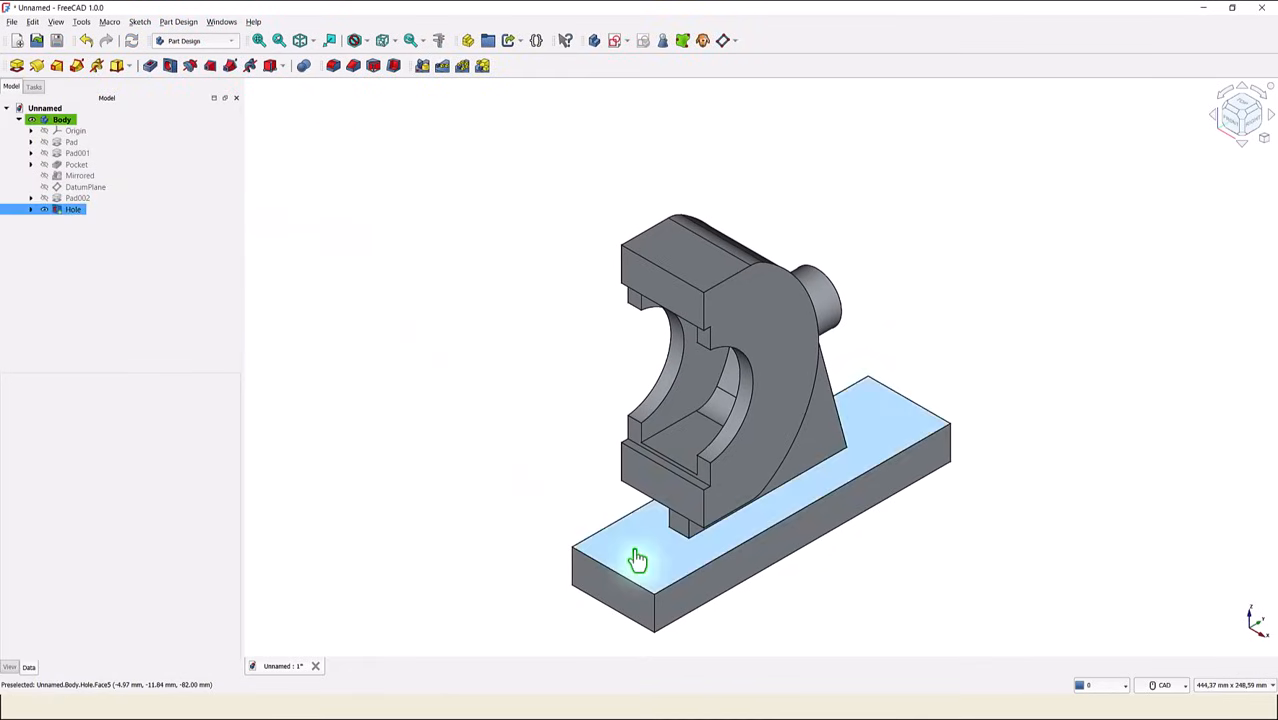
pyautogui.click(614, 44)
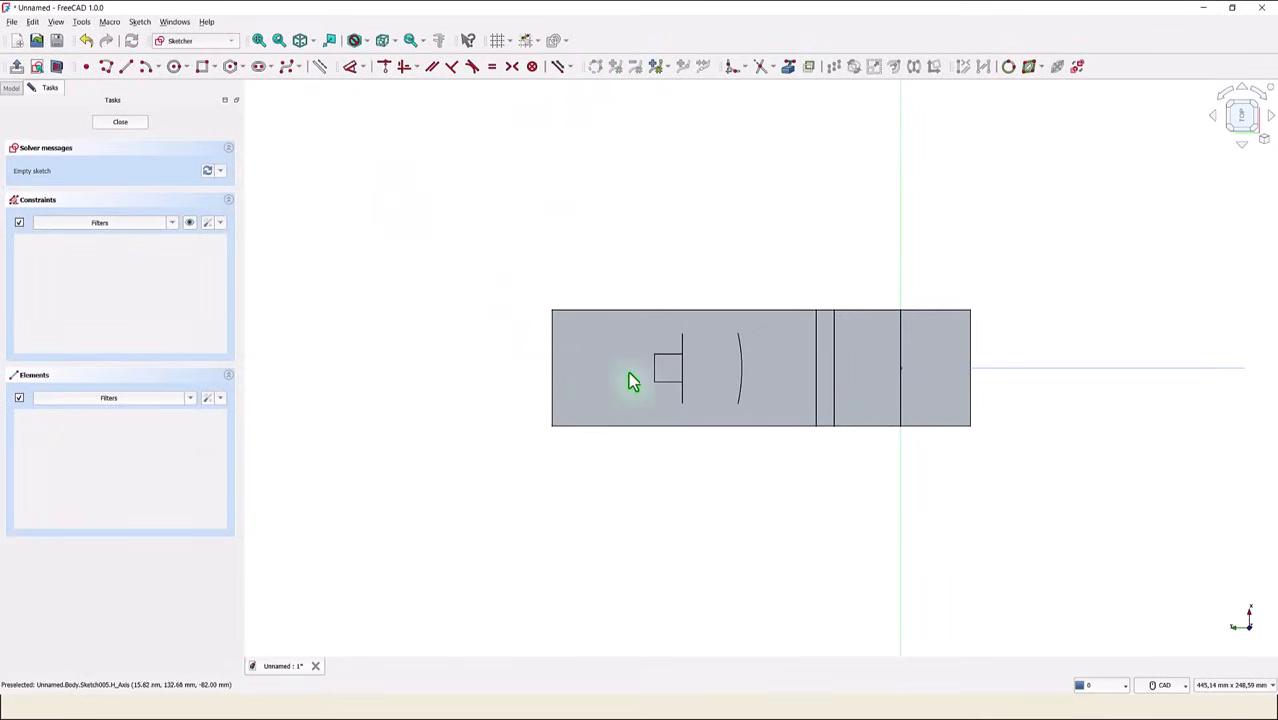
pyautogui.click(128, 68)
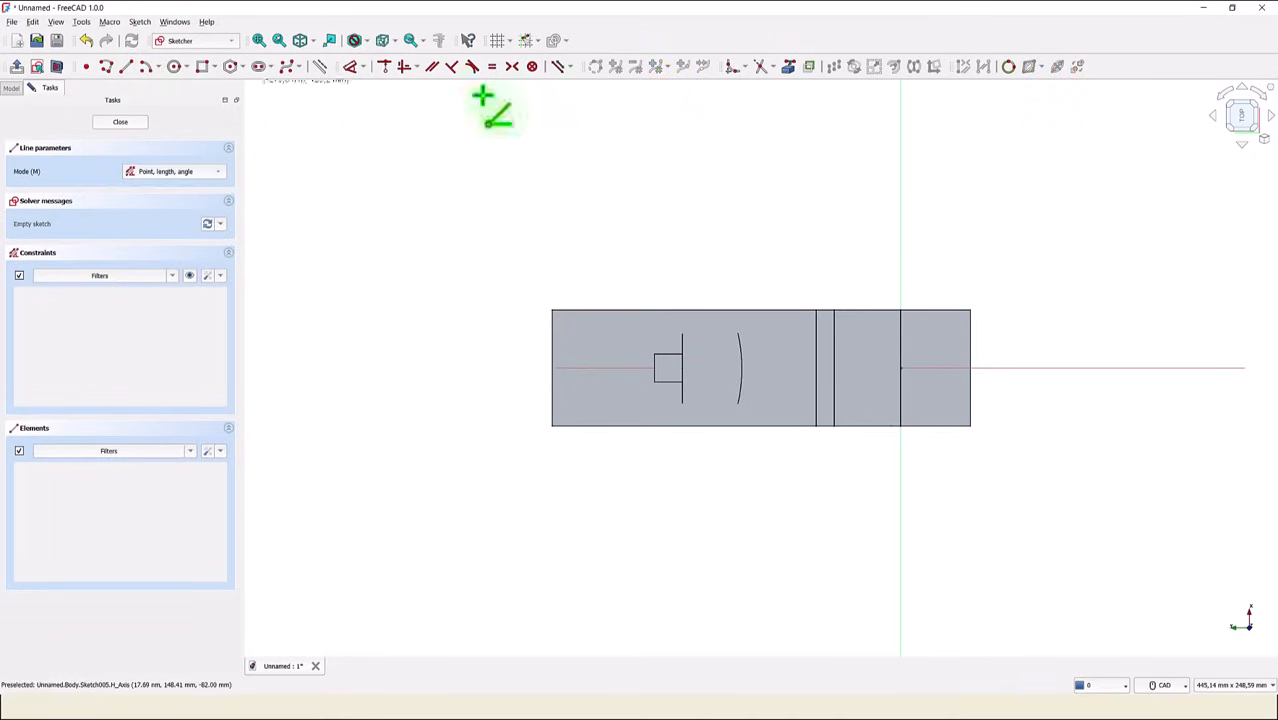
pyautogui.click(795, 72)
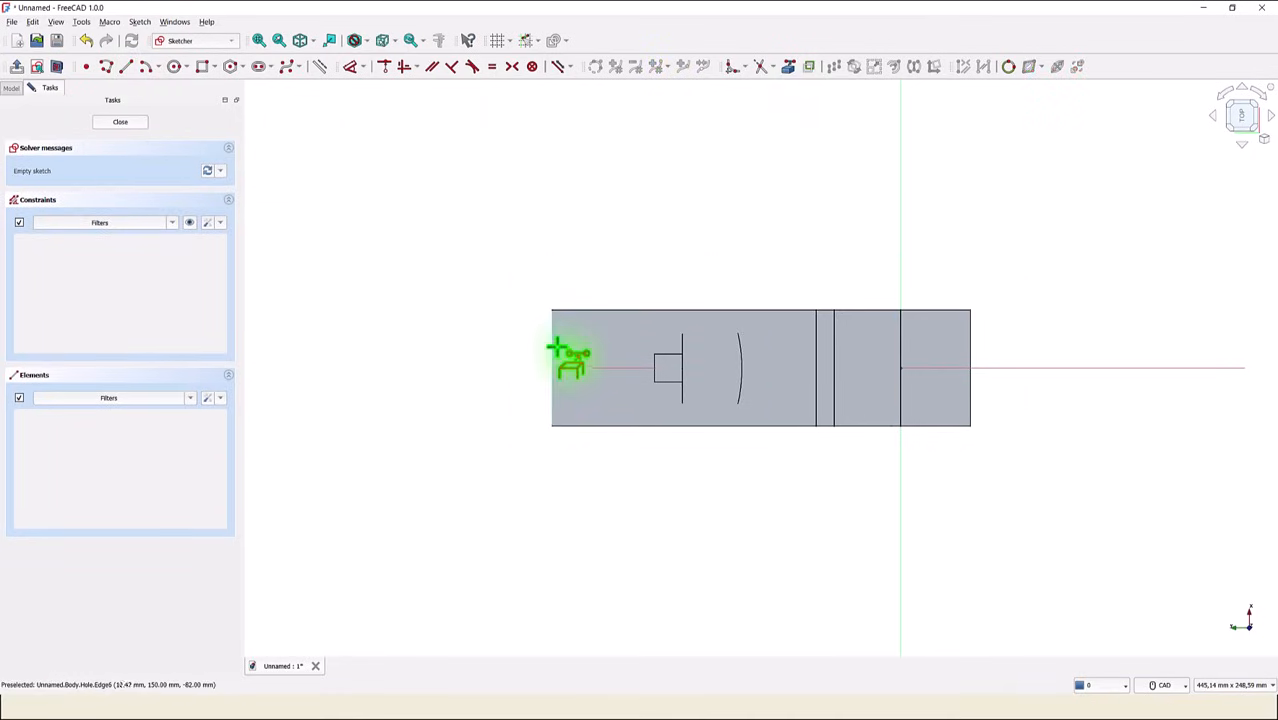
pyautogui.click(552, 352)
pyautogui.click(970, 347)
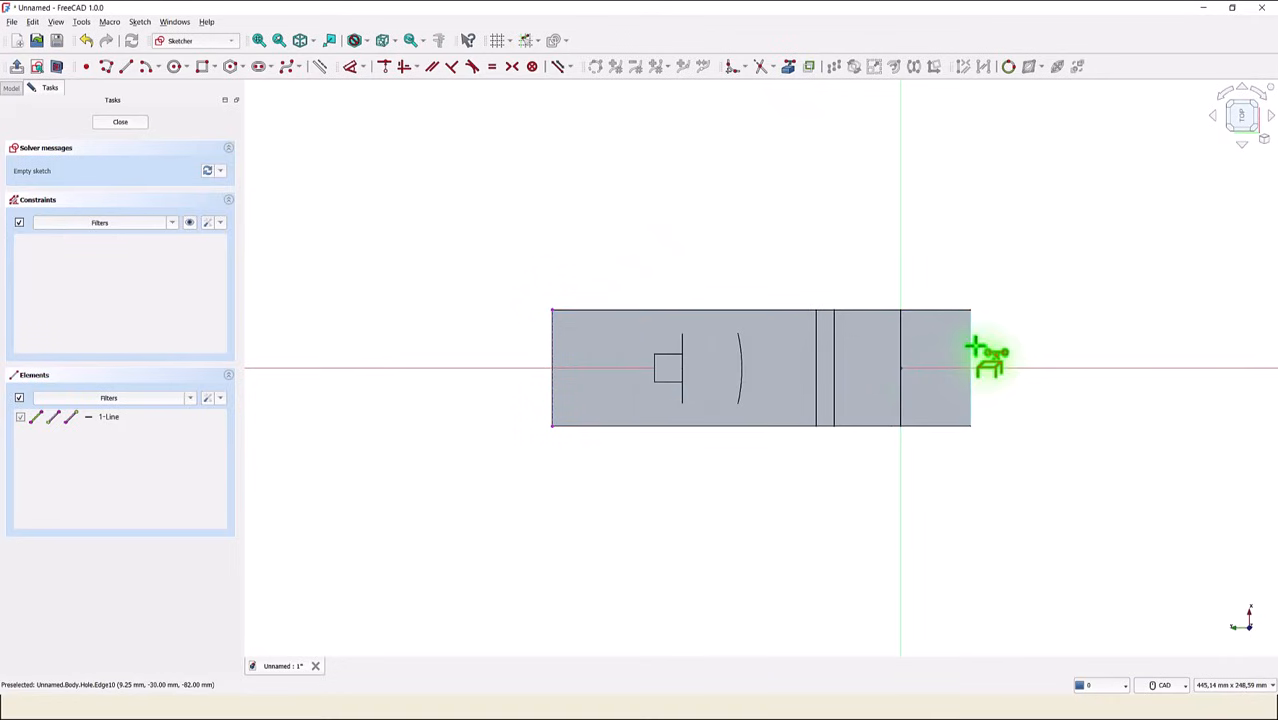
# - Draw a horizontal line about 14 mm long inward along the axis from the midpoint of each referenced end edge
pyautogui.click(126, 68)
pyautogui.scroll(1, 445, 365)
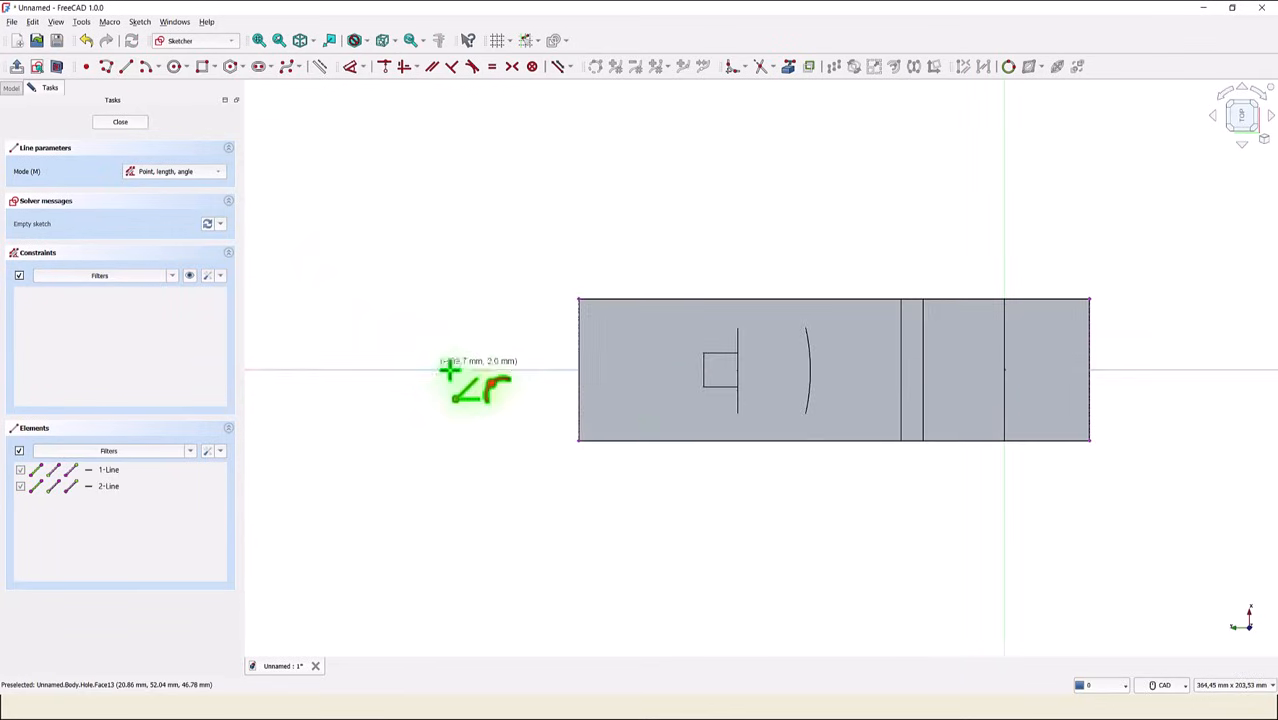
pyautogui.click(580, 370)
pyautogui.click(620, 369)
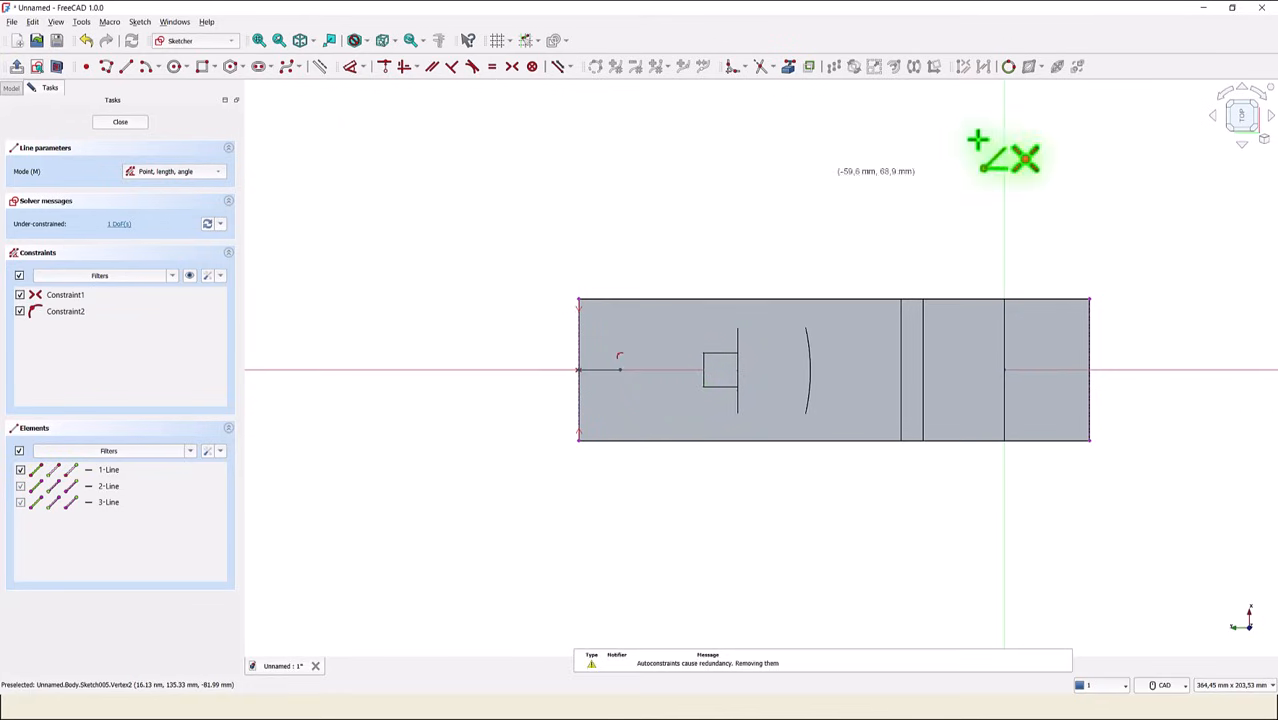
pyautogui.click(1090, 369)
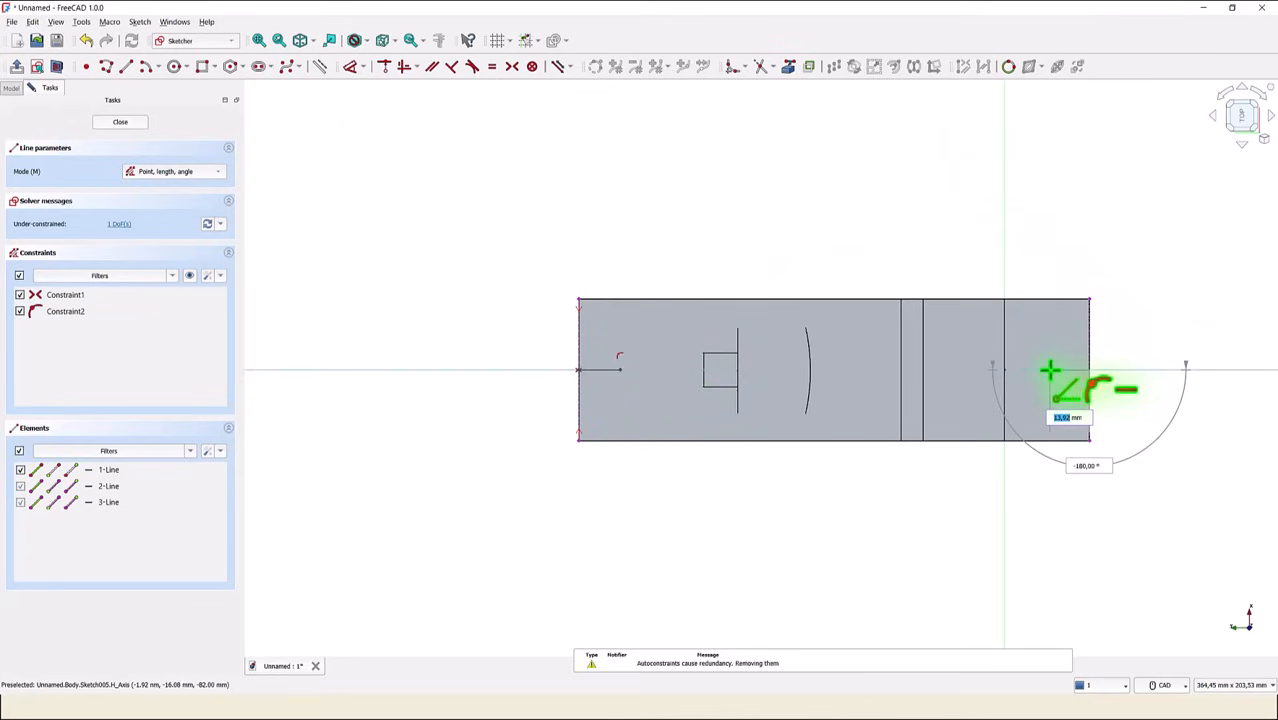
pyautogui.click(1049, 369)
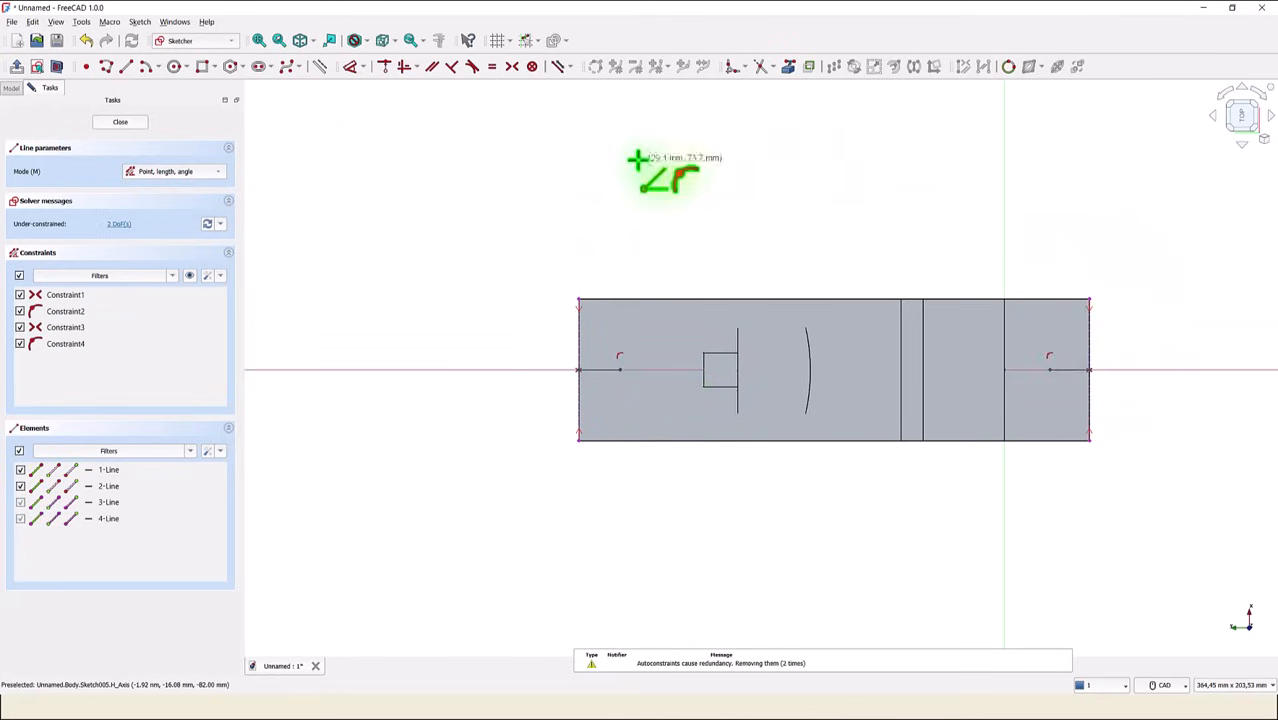
# - Constrain the two short horizontal lines to equal length
pyautogui.click(497, 72)
pyautogui.click(581, 378)
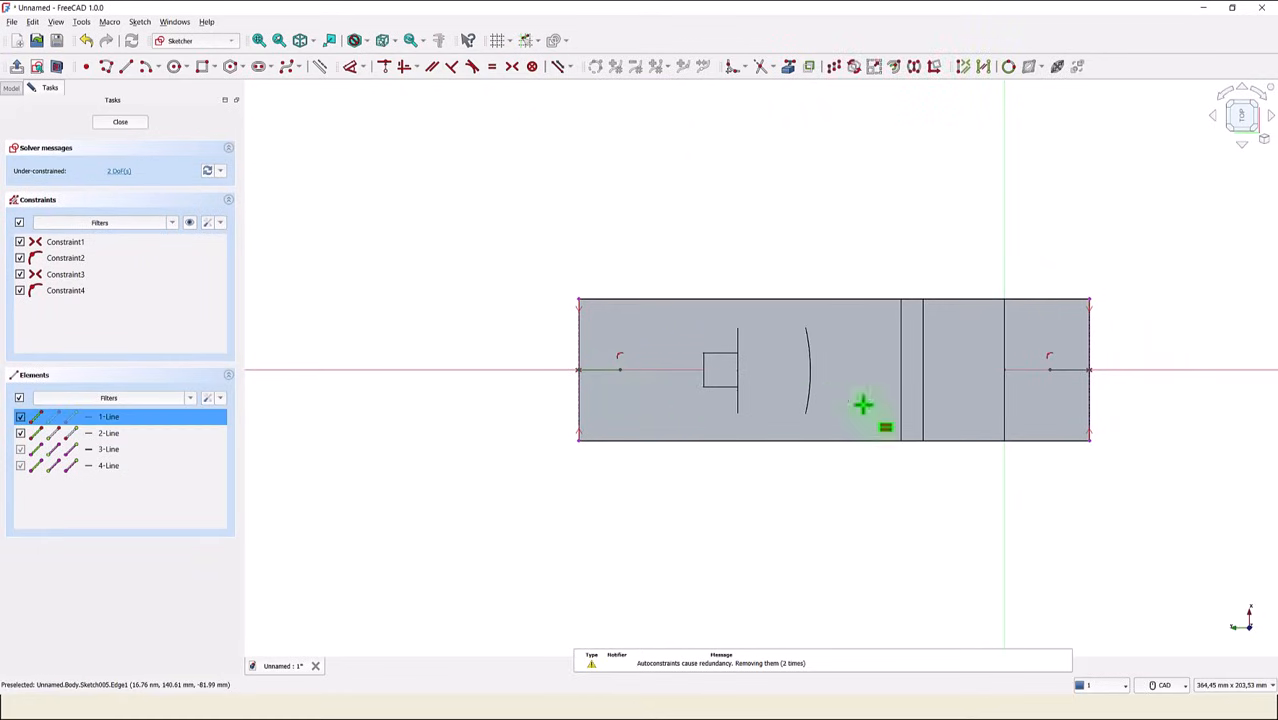
pyautogui.click(1084, 374)
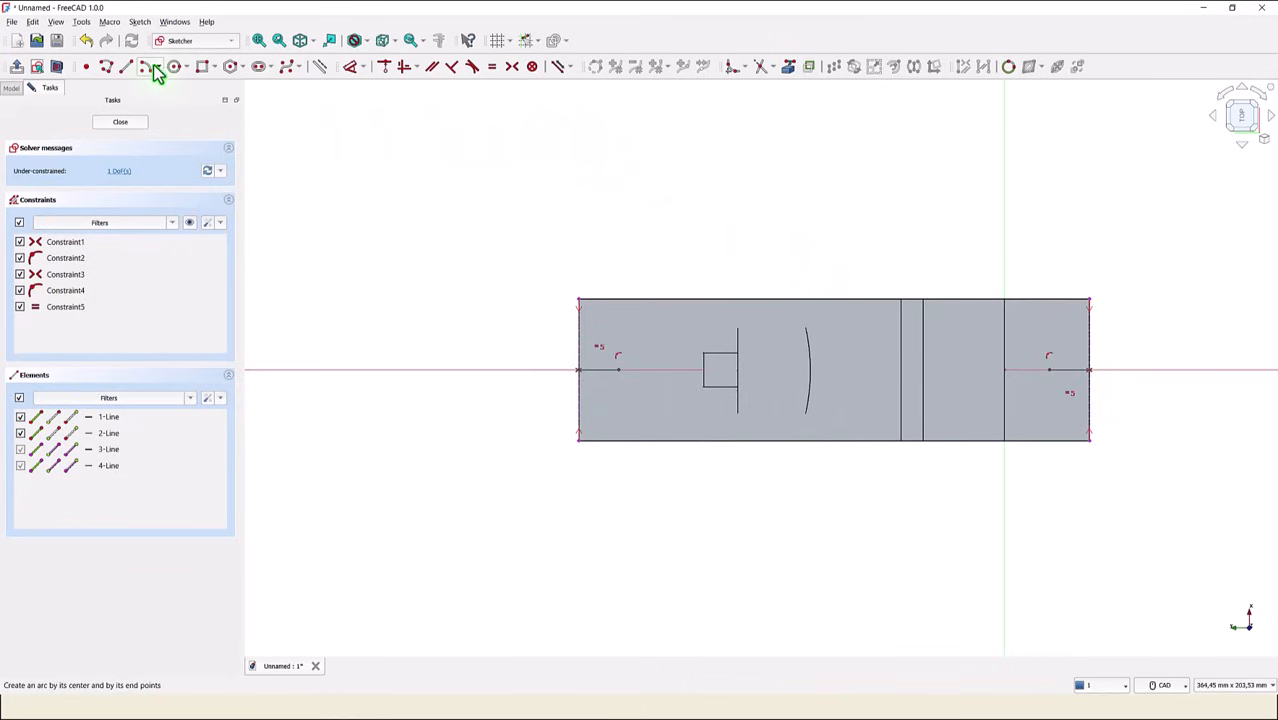
pyautogui.rightClick(439, 211)
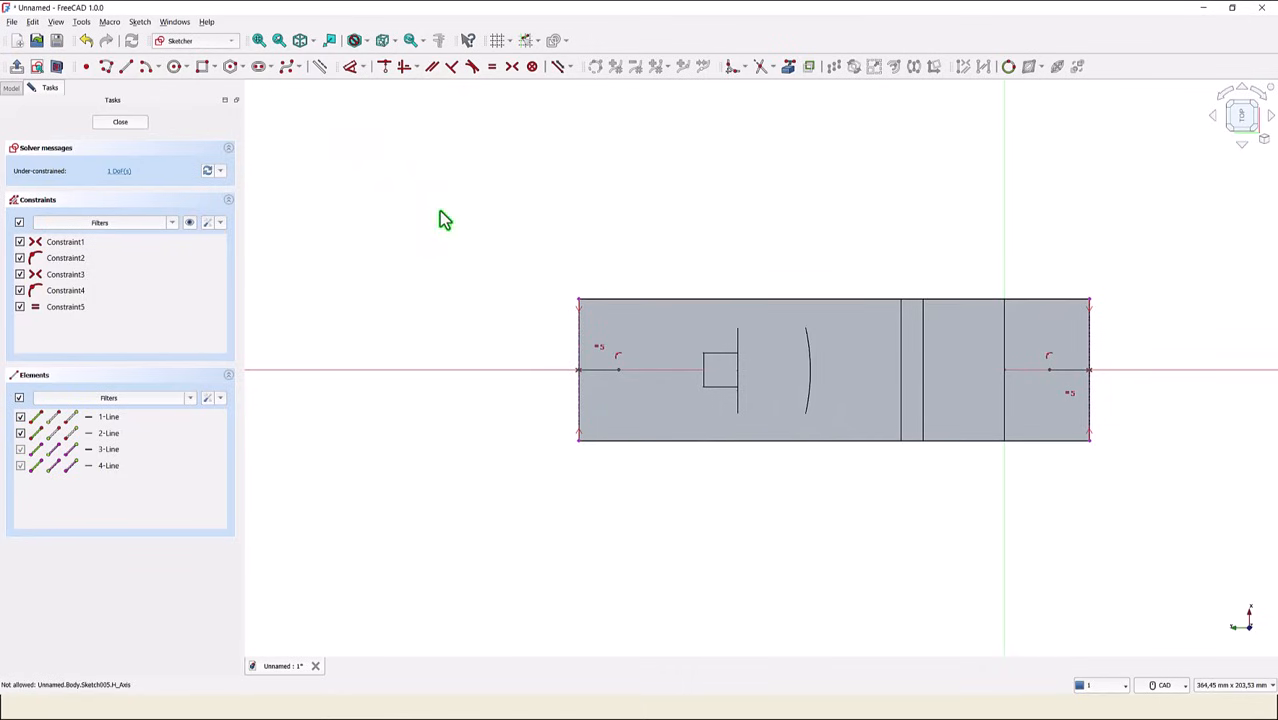
# - Convert both short horizontal lines to construction geometry
pyautogui.click(603, 372)
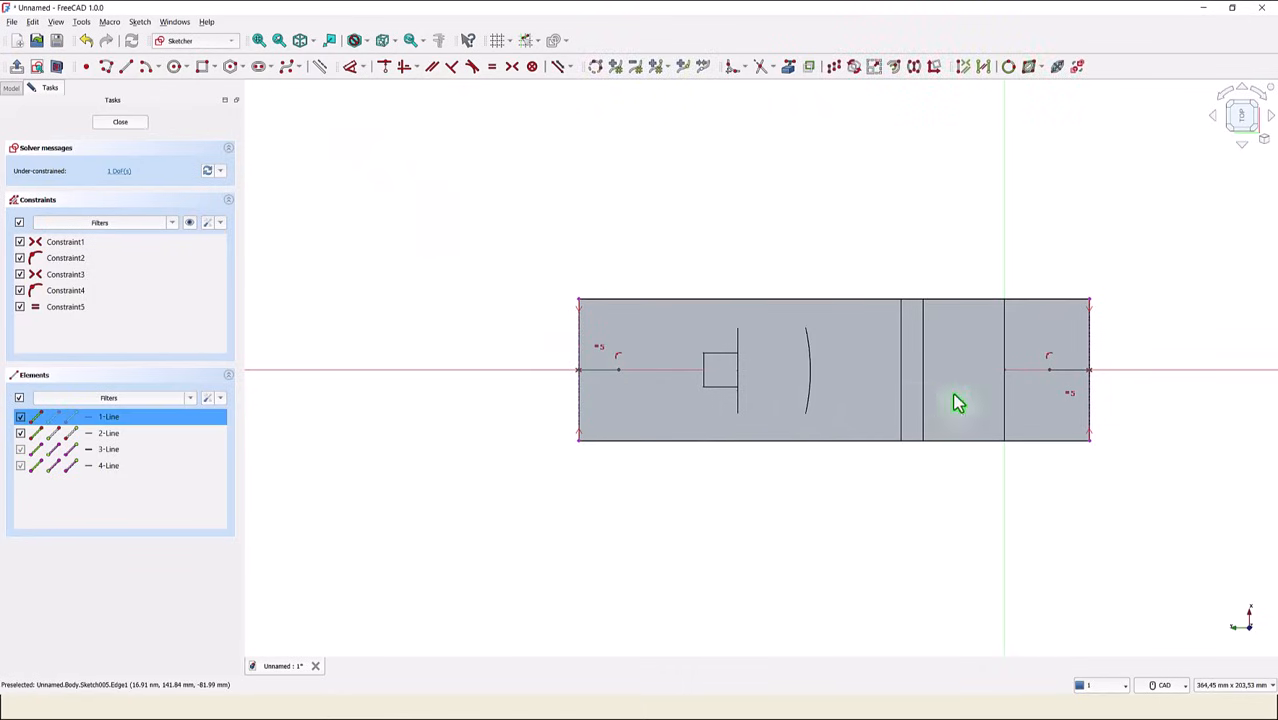
pyautogui.click(1080, 376)
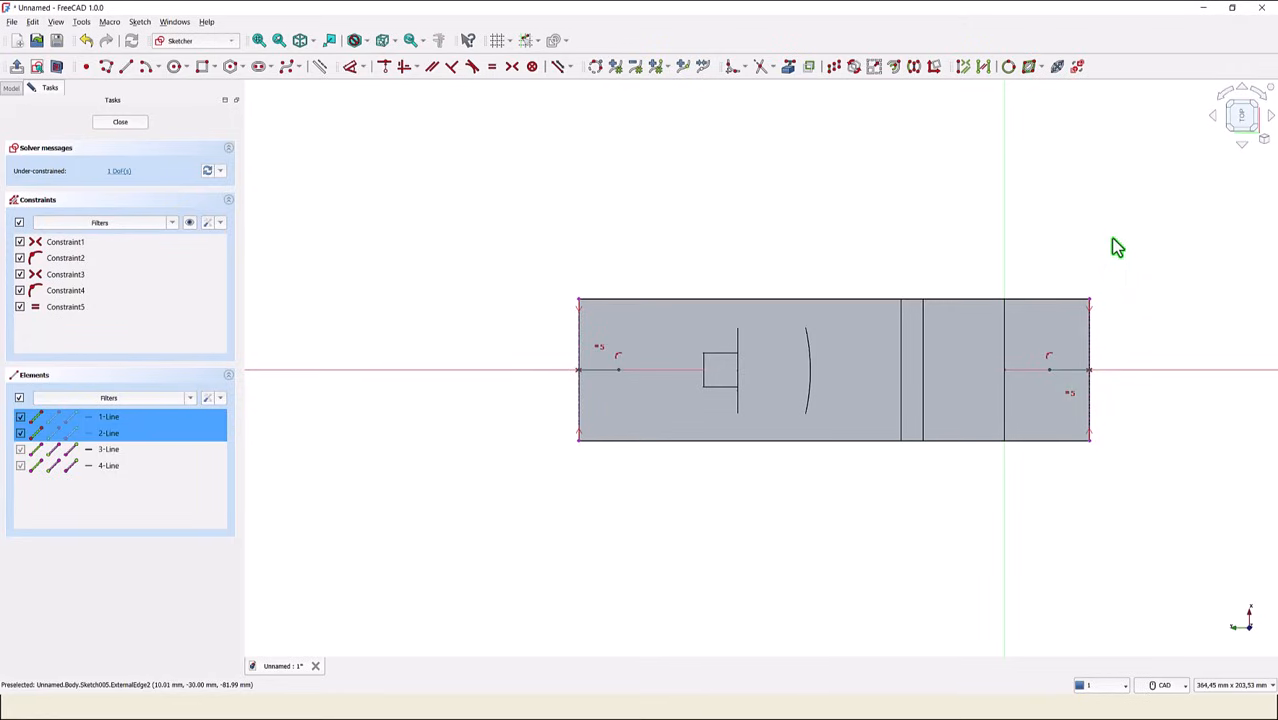
pyautogui.click(325, 68)
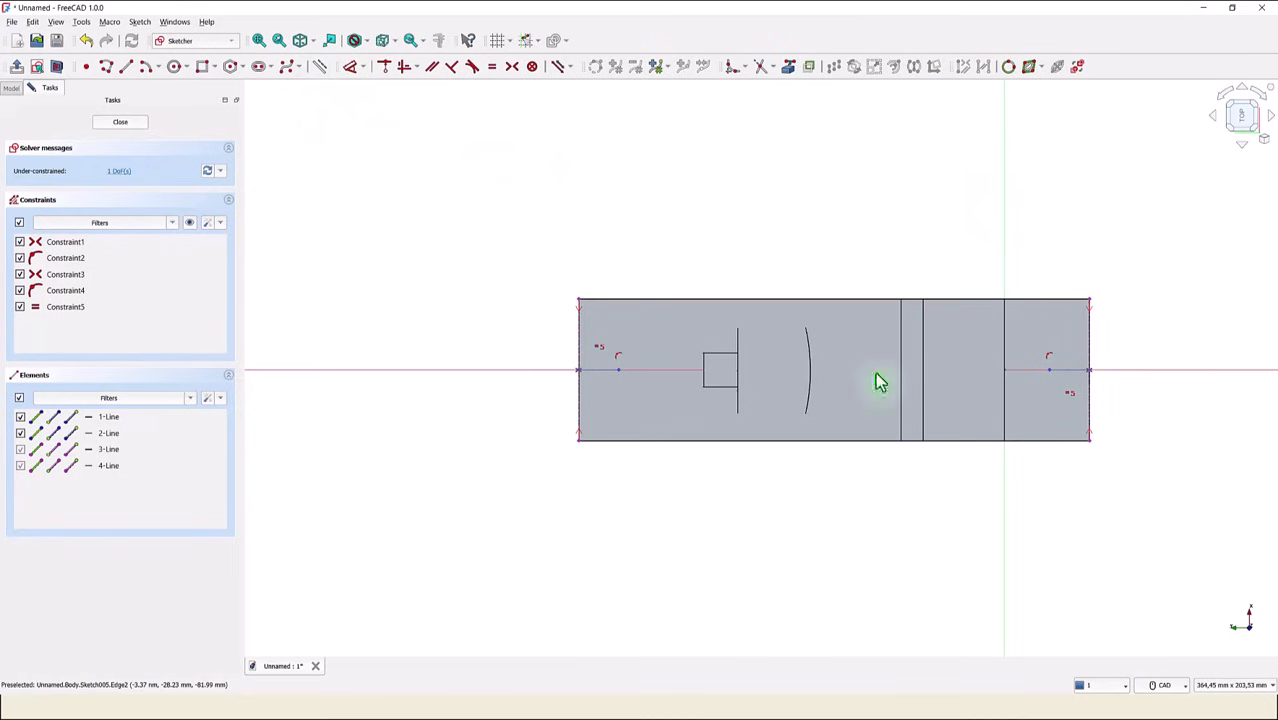
# - Draw two small circles, each centred on the inner end of one construction line
pyautogui.click(174, 66)
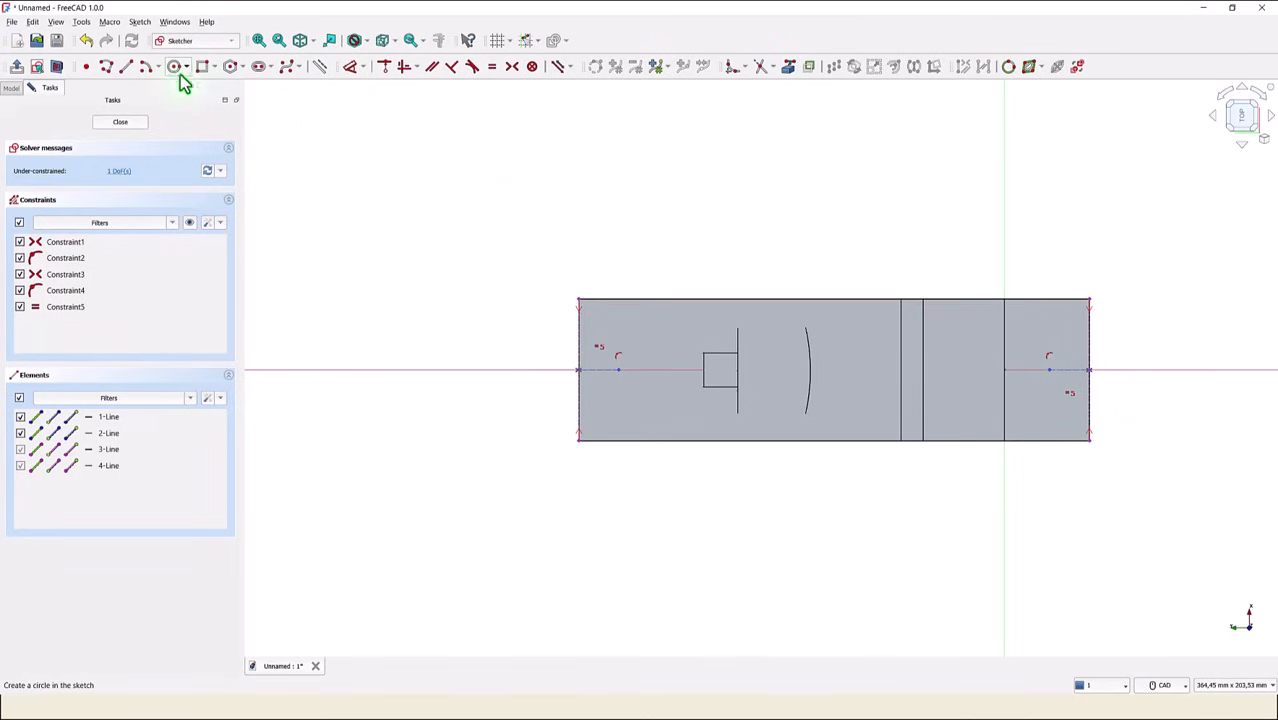
pyautogui.click(617, 369)
pyautogui.click(630, 362)
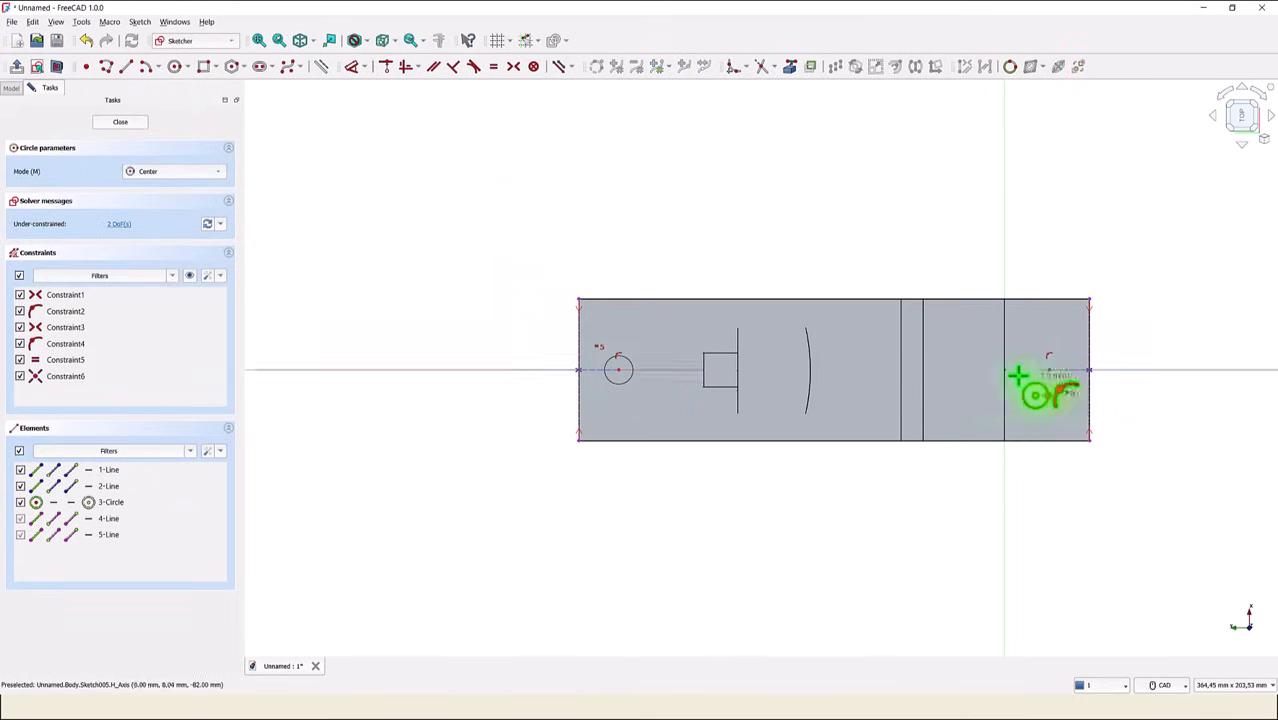
pyautogui.click(1049, 370)
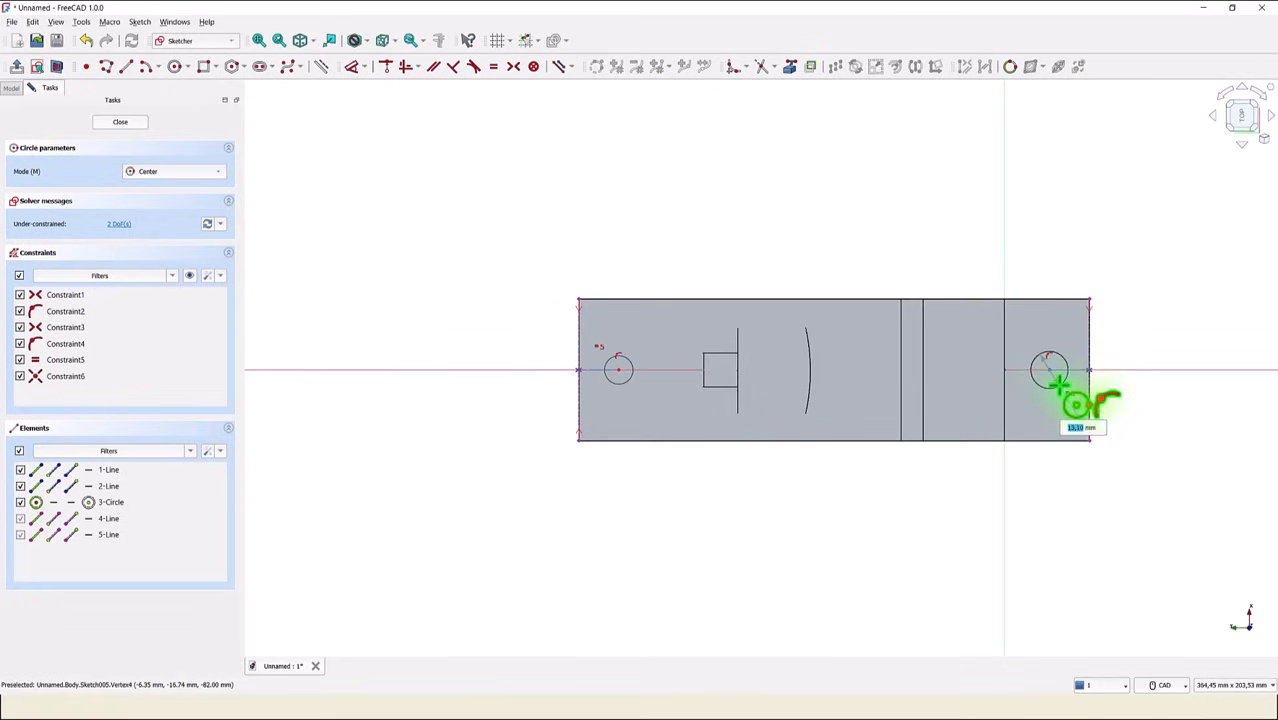
pyautogui.click(1056, 386)
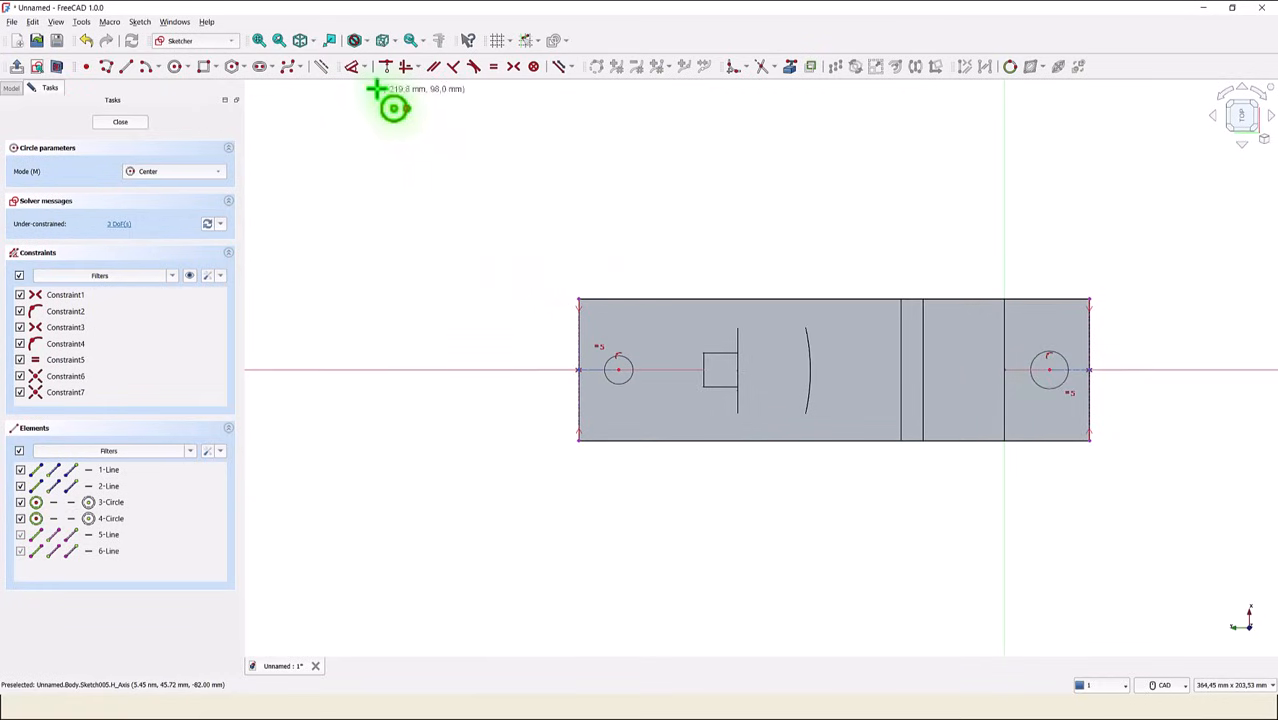
# - Dimension the horizontal distance between the two circle centres at 153 mm and close the sketch
pyautogui.click(352, 67)
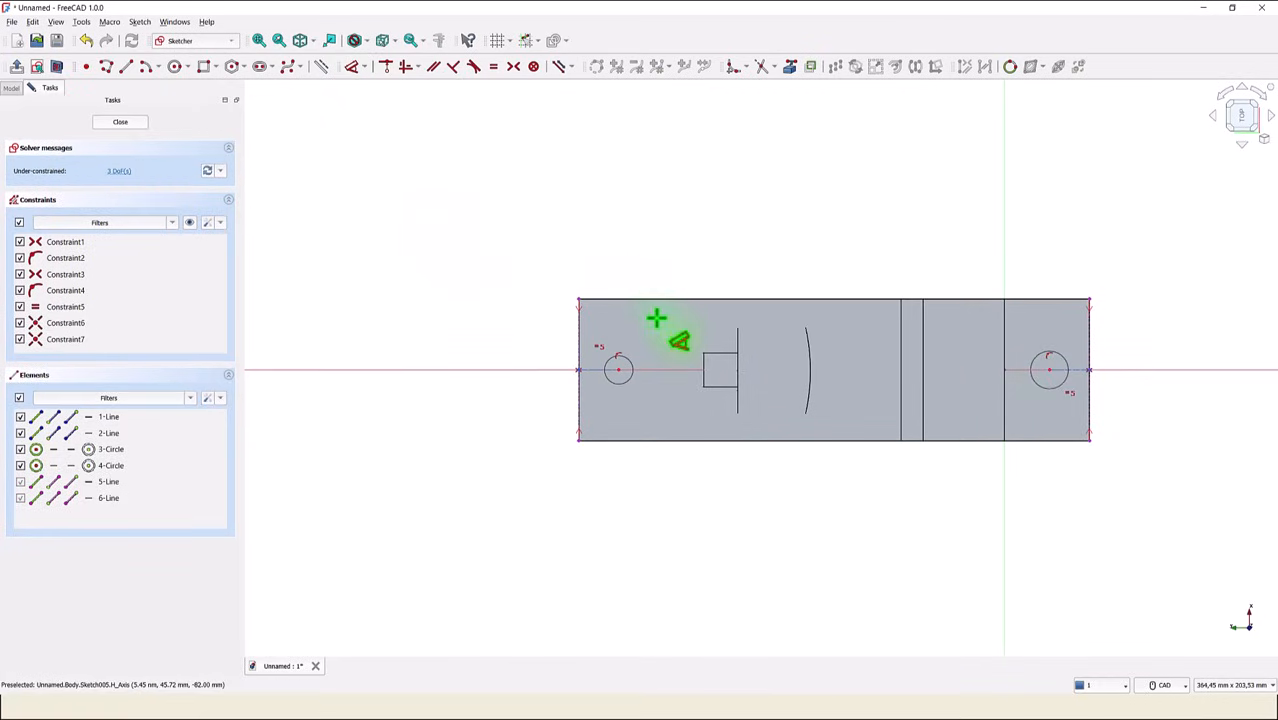
pyautogui.click(619, 370)
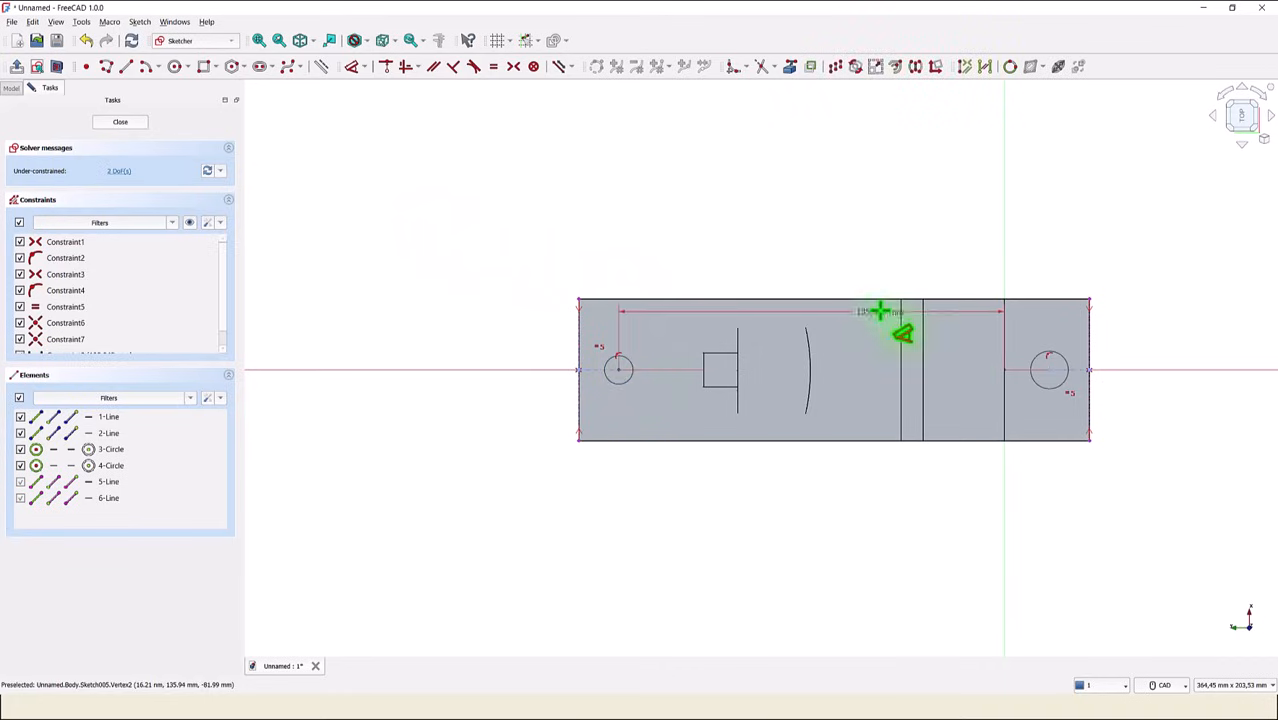
pyautogui.click(1048, 370)
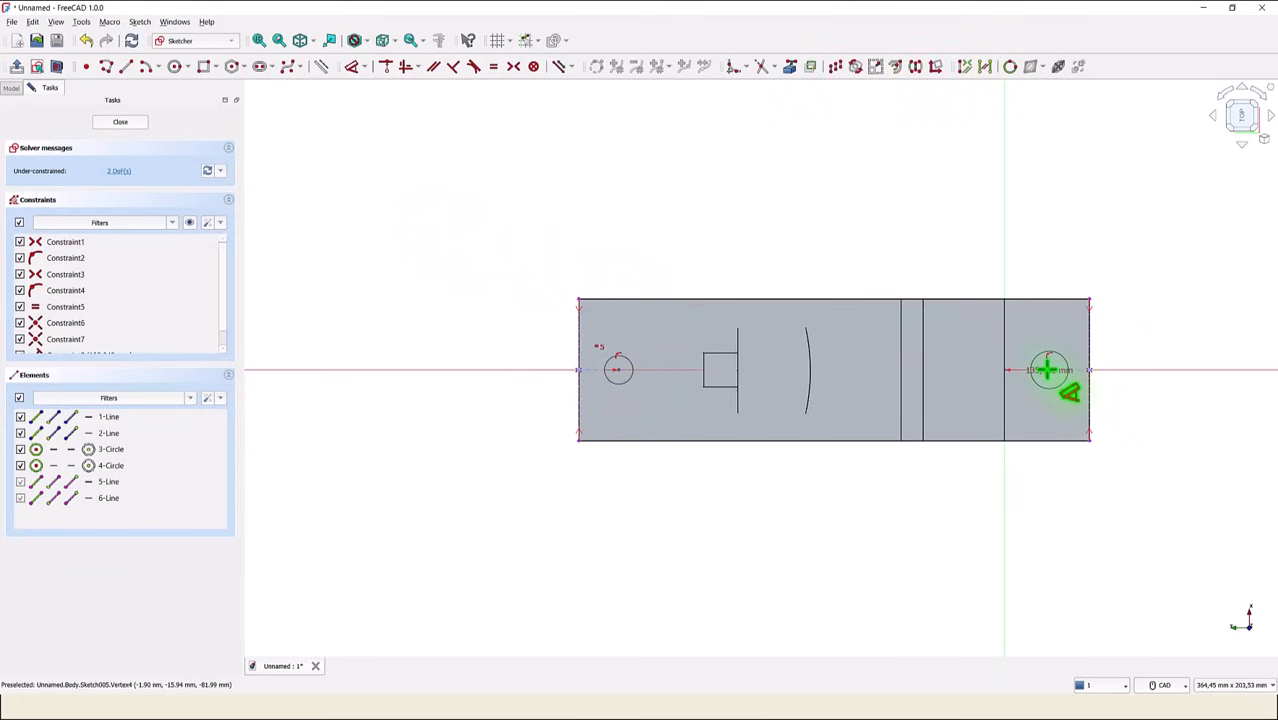
pyautogui.click(809, 244)
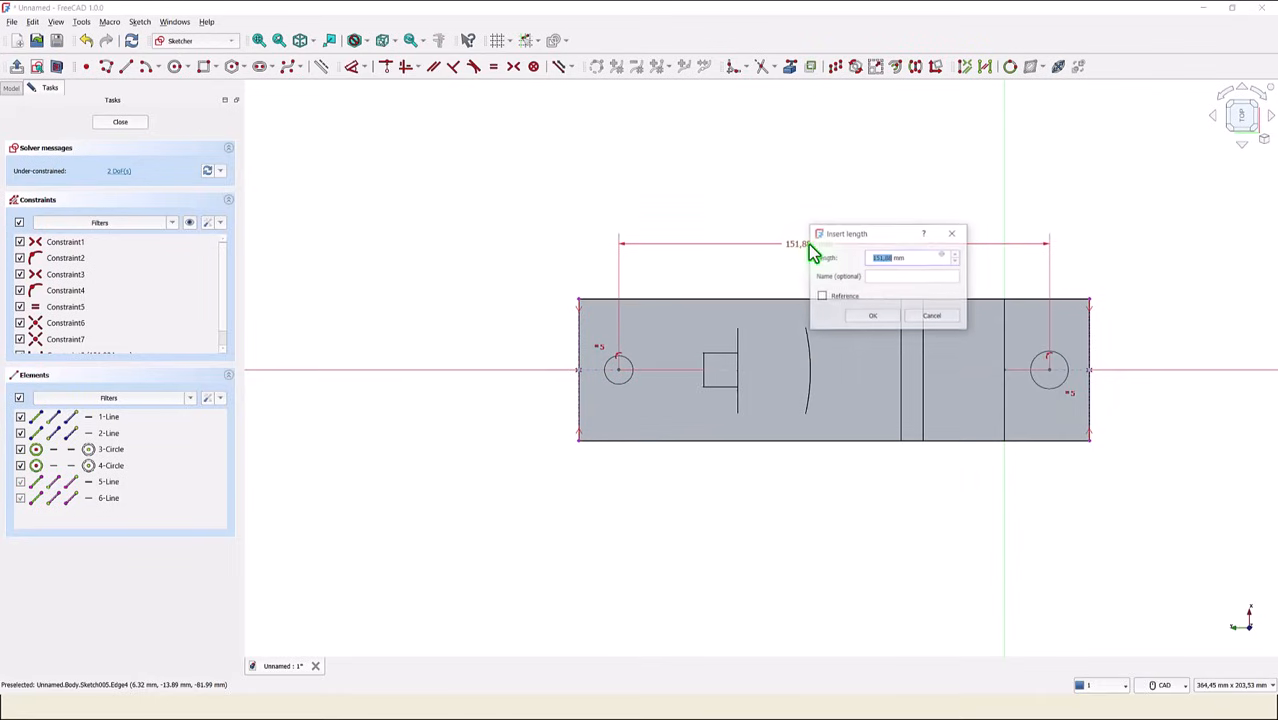
pyautogui.write('153')
pyautogui.press('Return')
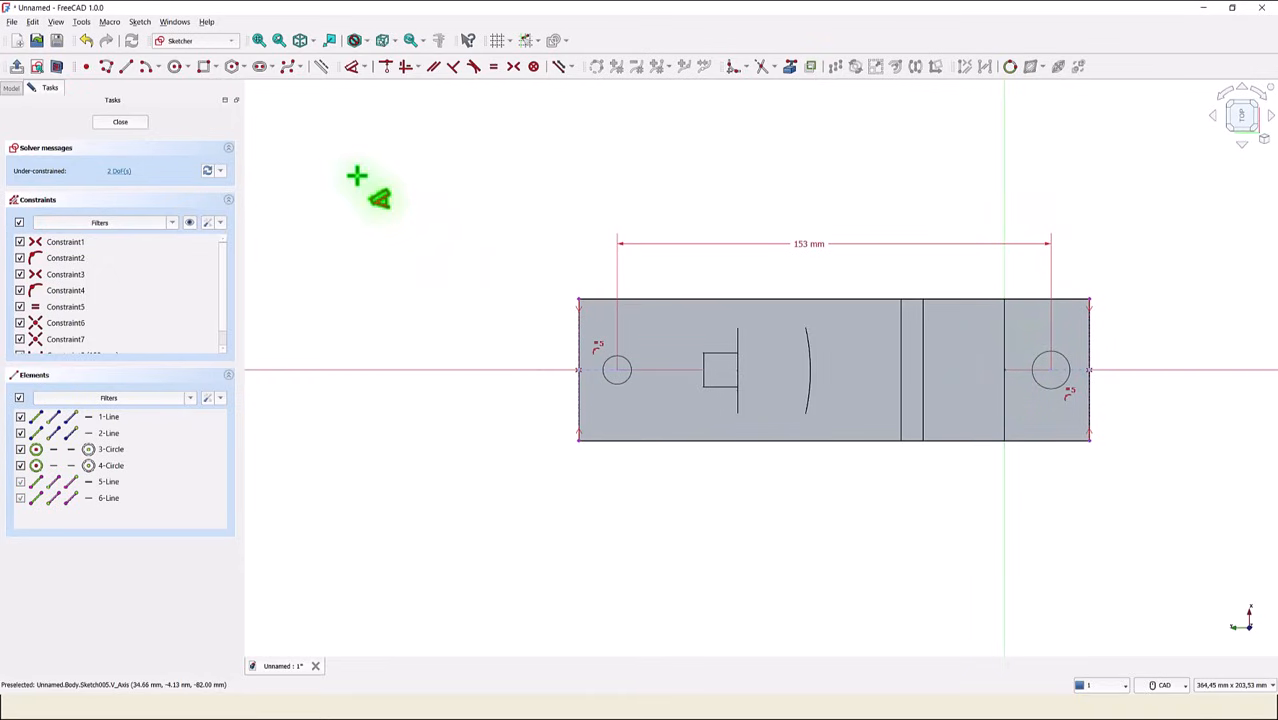
pyautogui.click(140, 128)
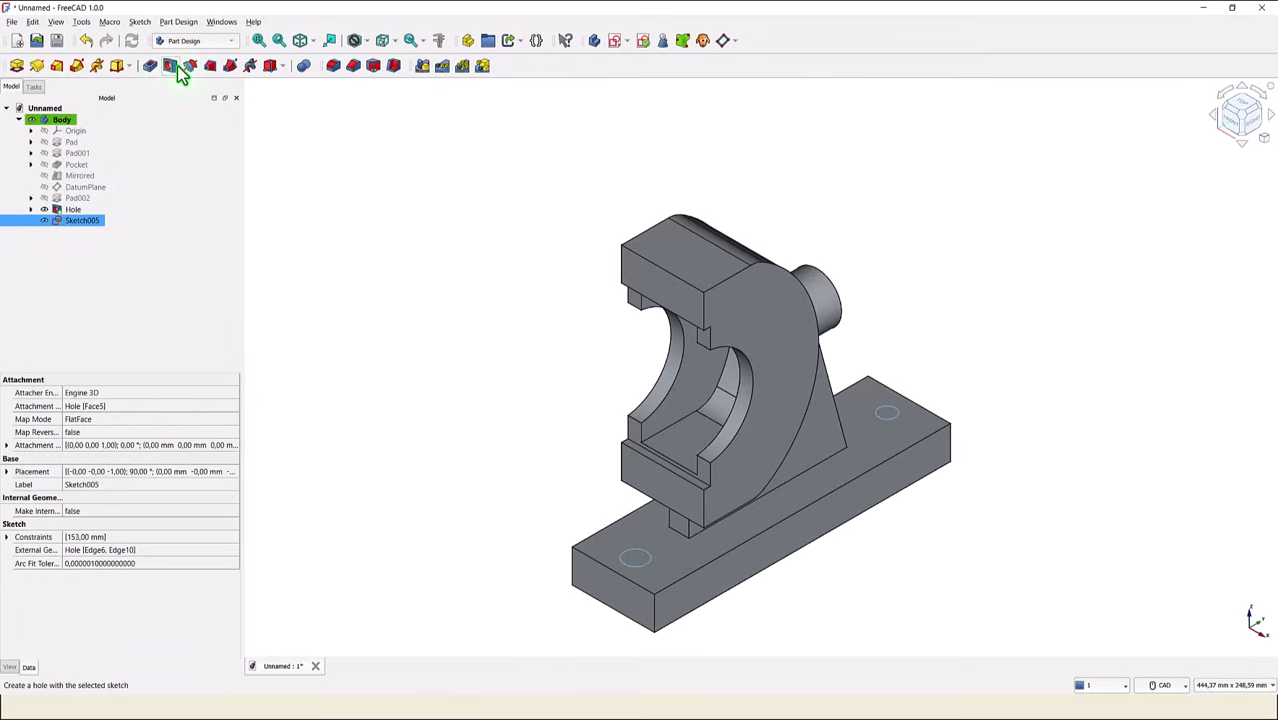
# - Cut 13 mm diameter holes through all from the two-circle sketch on the base plate
pyautogui.click(171, 66)
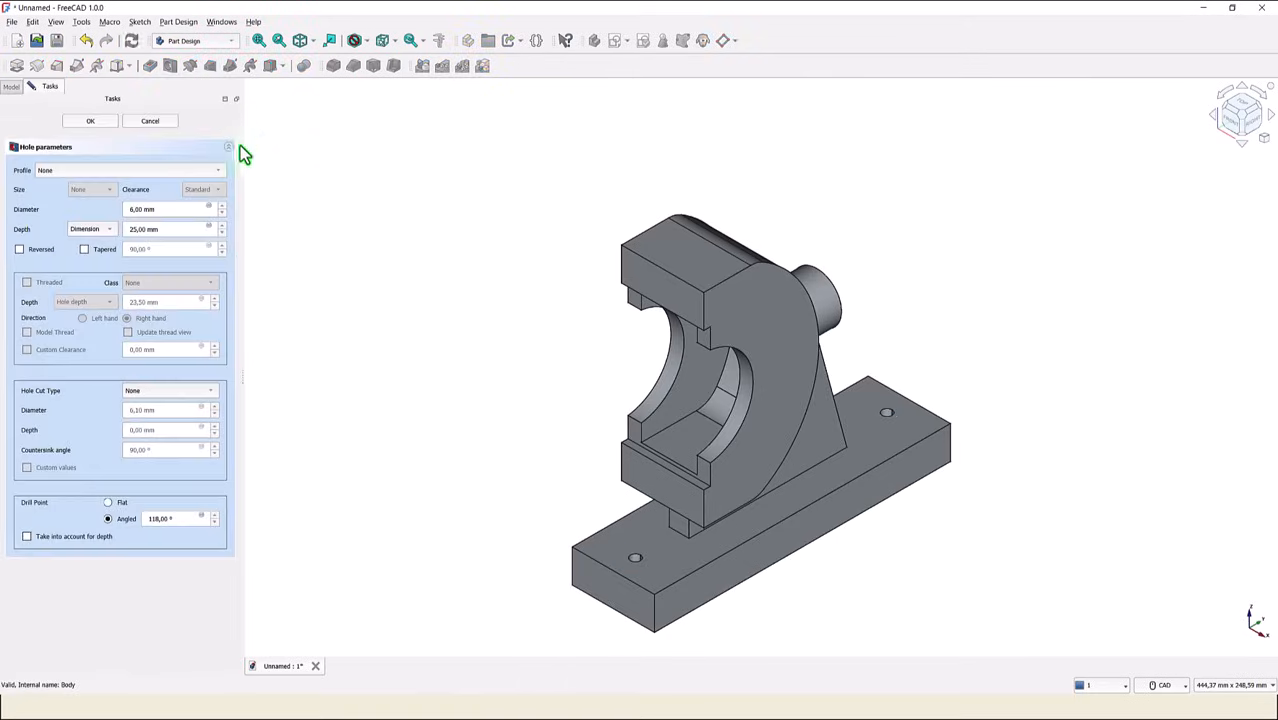
pyautogui.doubleClick(141, 209)
pyautogui.write('13')
pyautogui.click(90, 230)
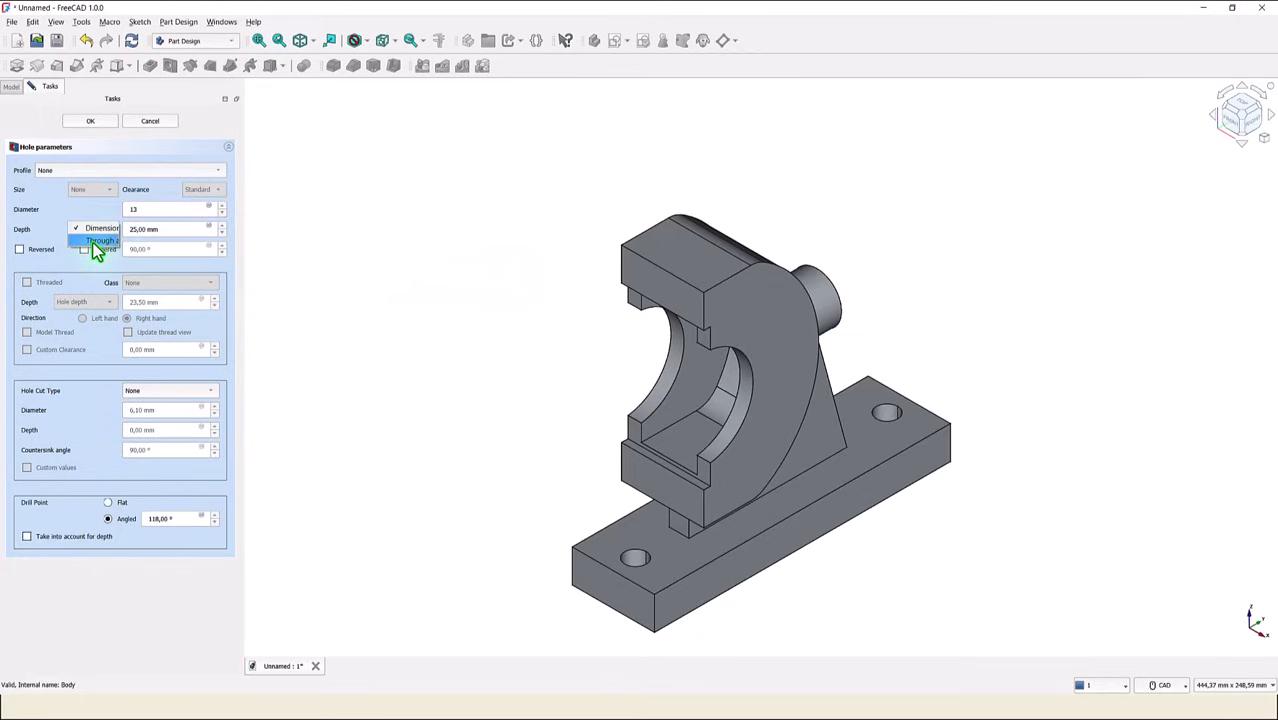
pyautogui.click(100, 241)
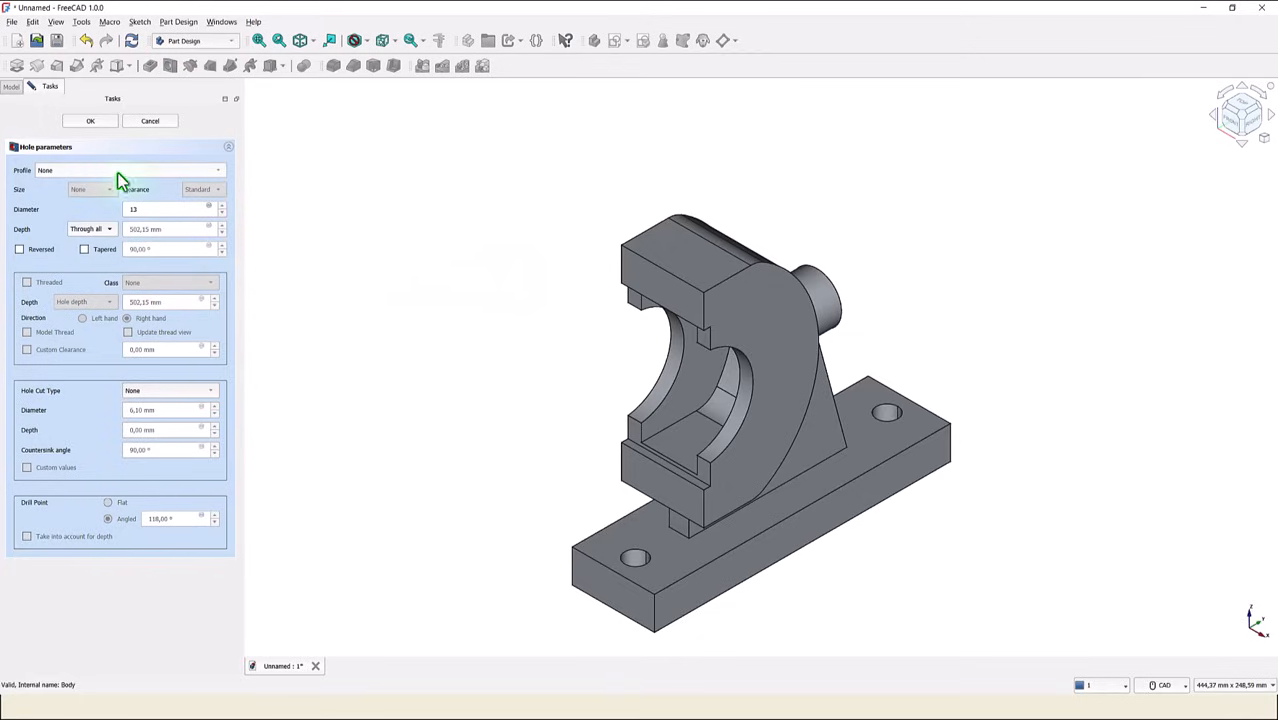
pyautogui.click(91, 122)
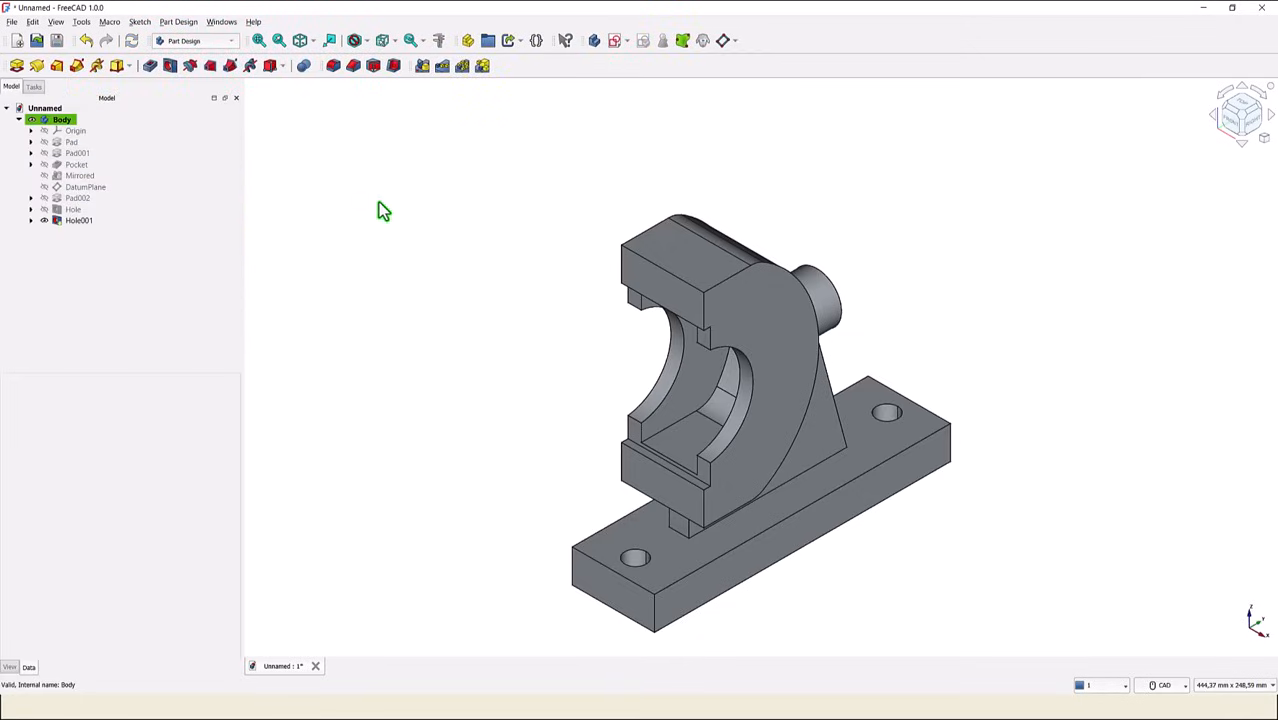
# - Start a sketch on the upper front face of the bearing and draw two circles centred on the horizontal axis, about 105 mm apart
pyautogui.click(633, 279)
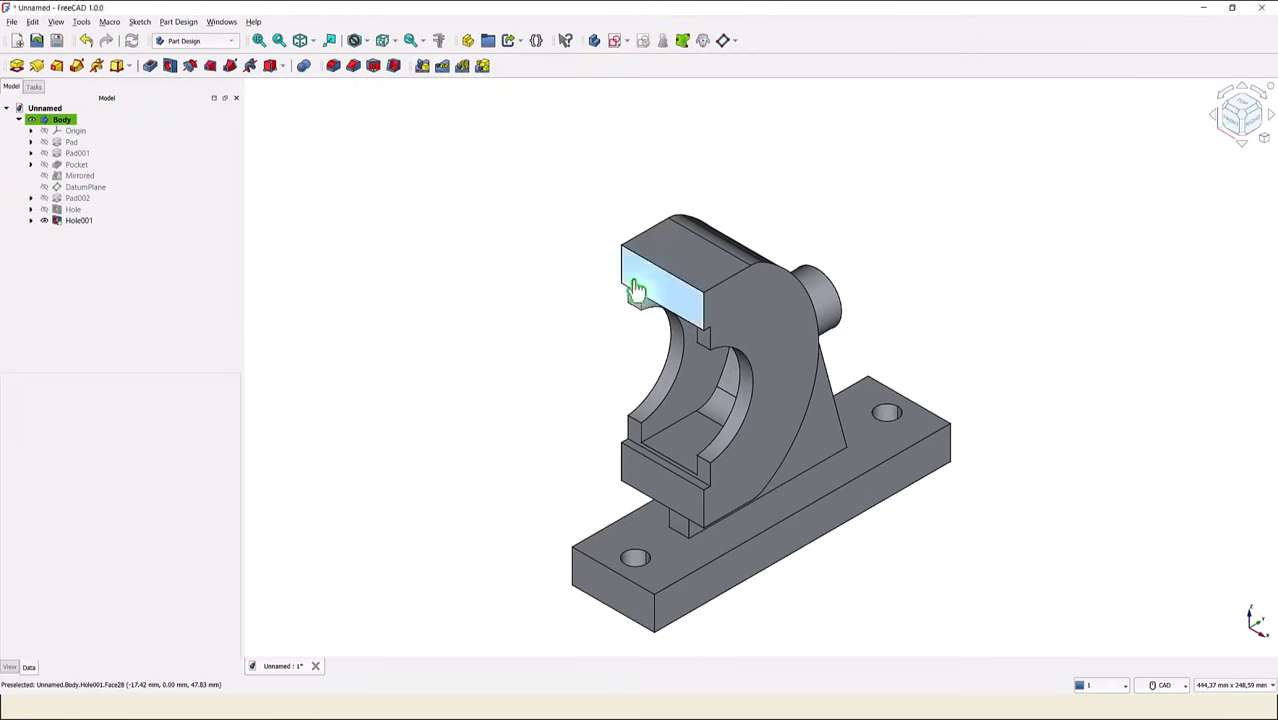
pyautogui.click(615, 42)
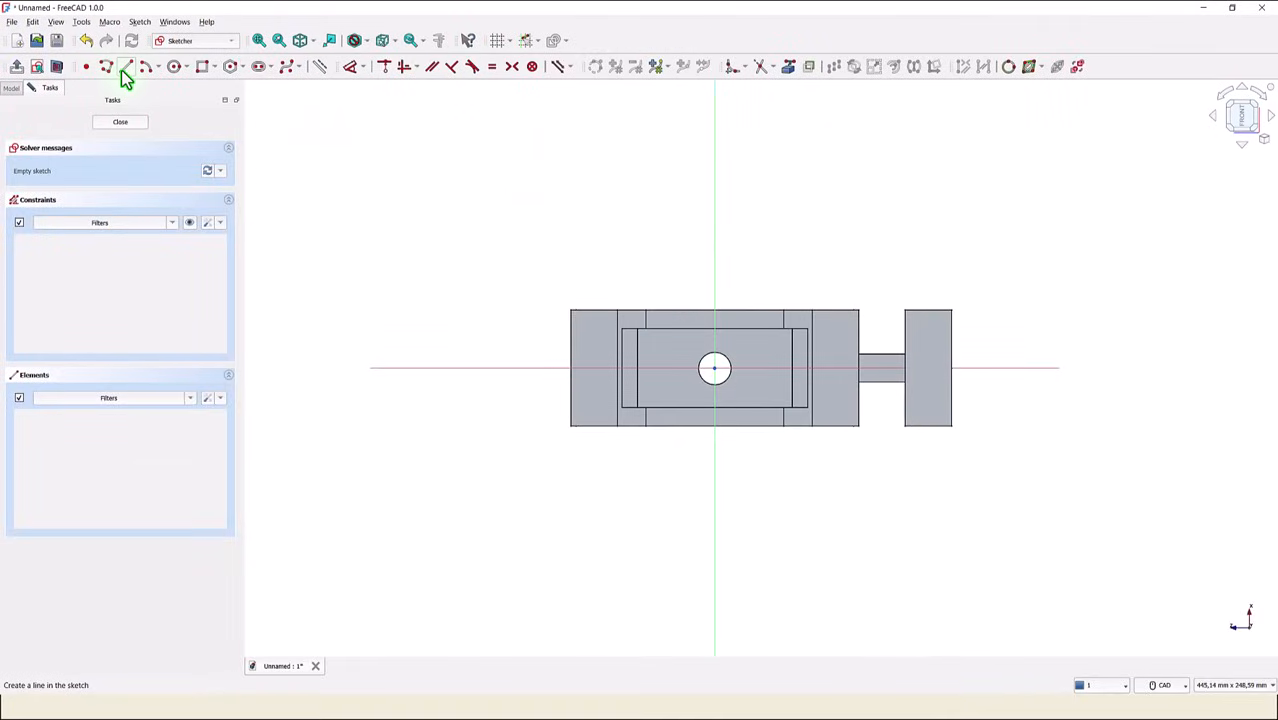
pyautogui.click(176, 67)
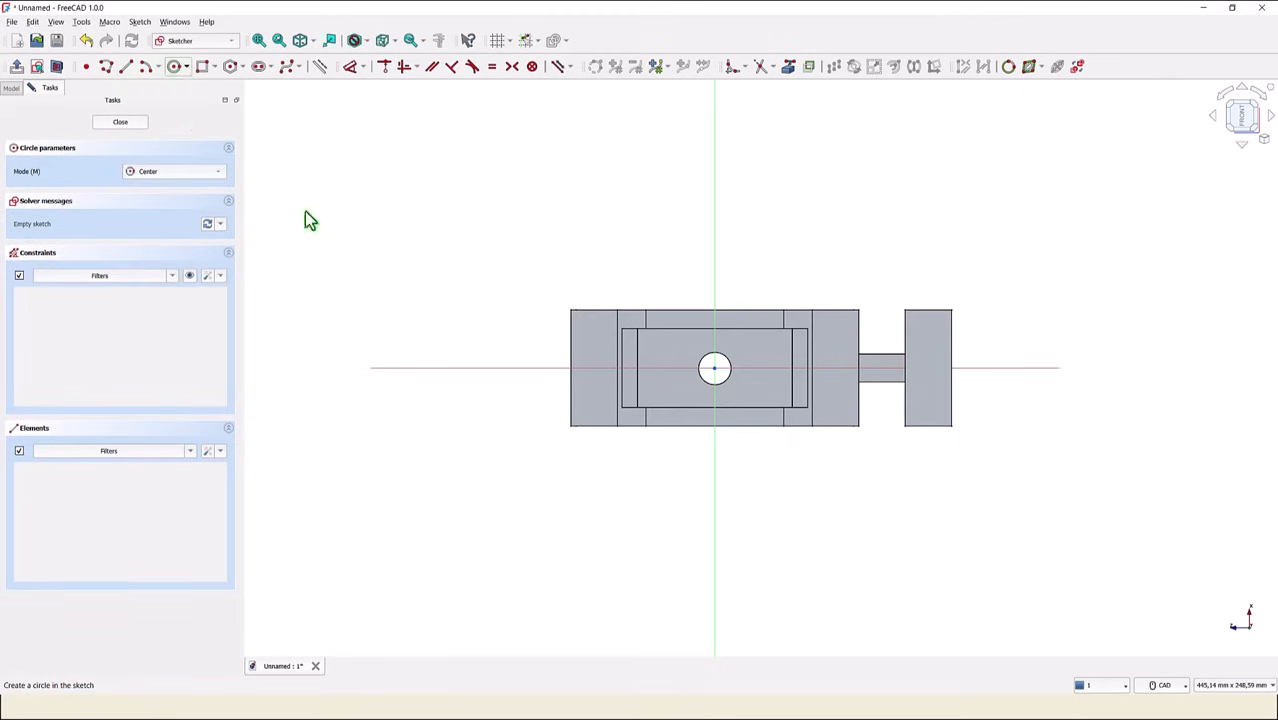
pyautogui.click(592, 368)
pyautogui.click(602, 374)
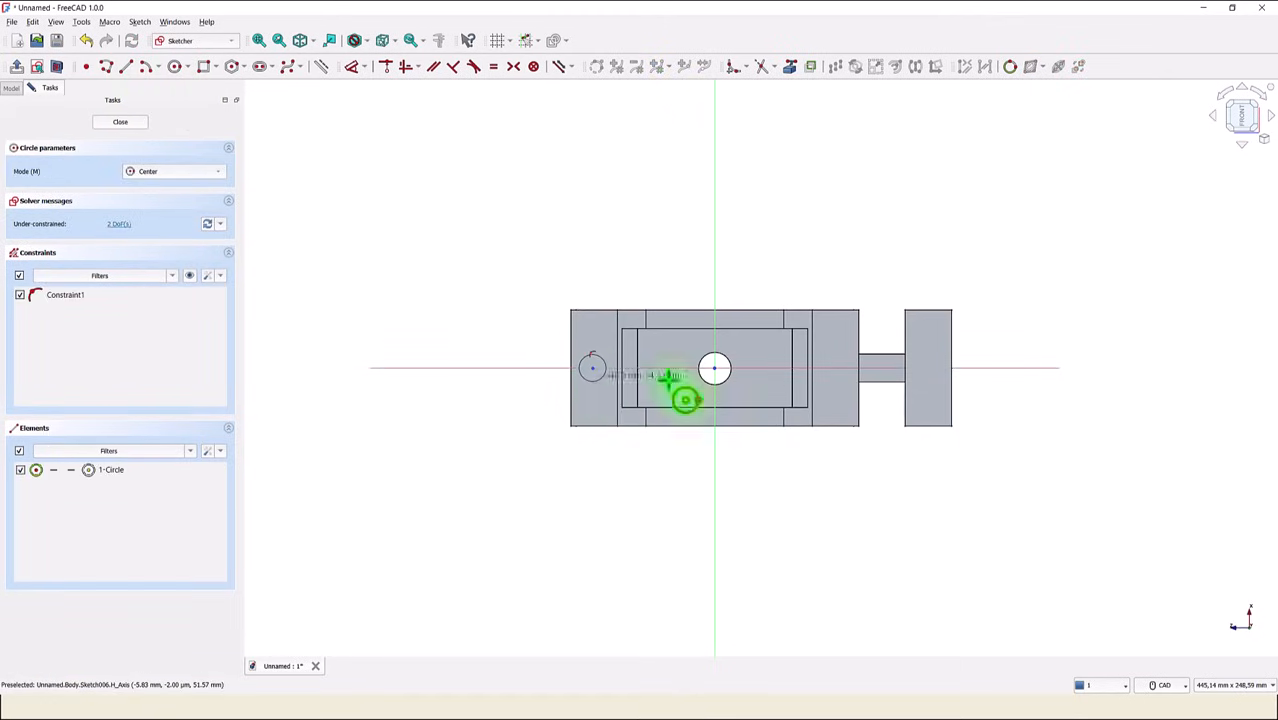
pyautogui.click(836, 368)
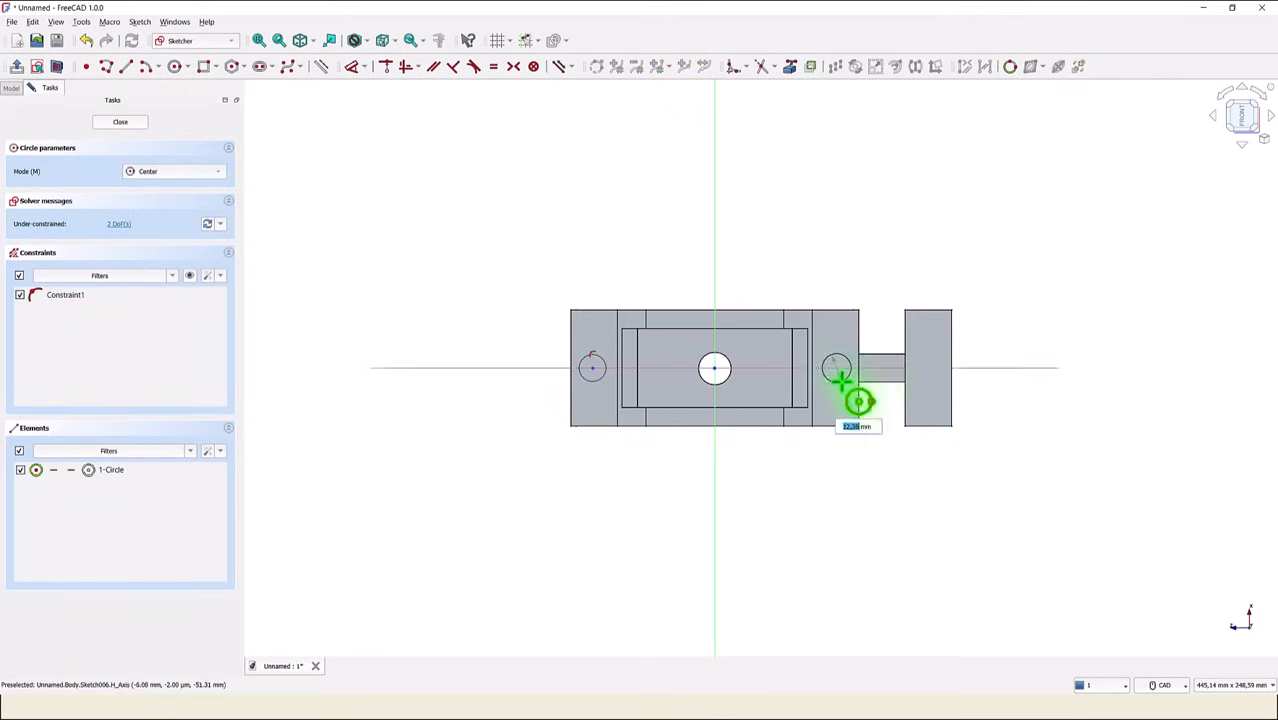
pyautogui.click(838, 380)
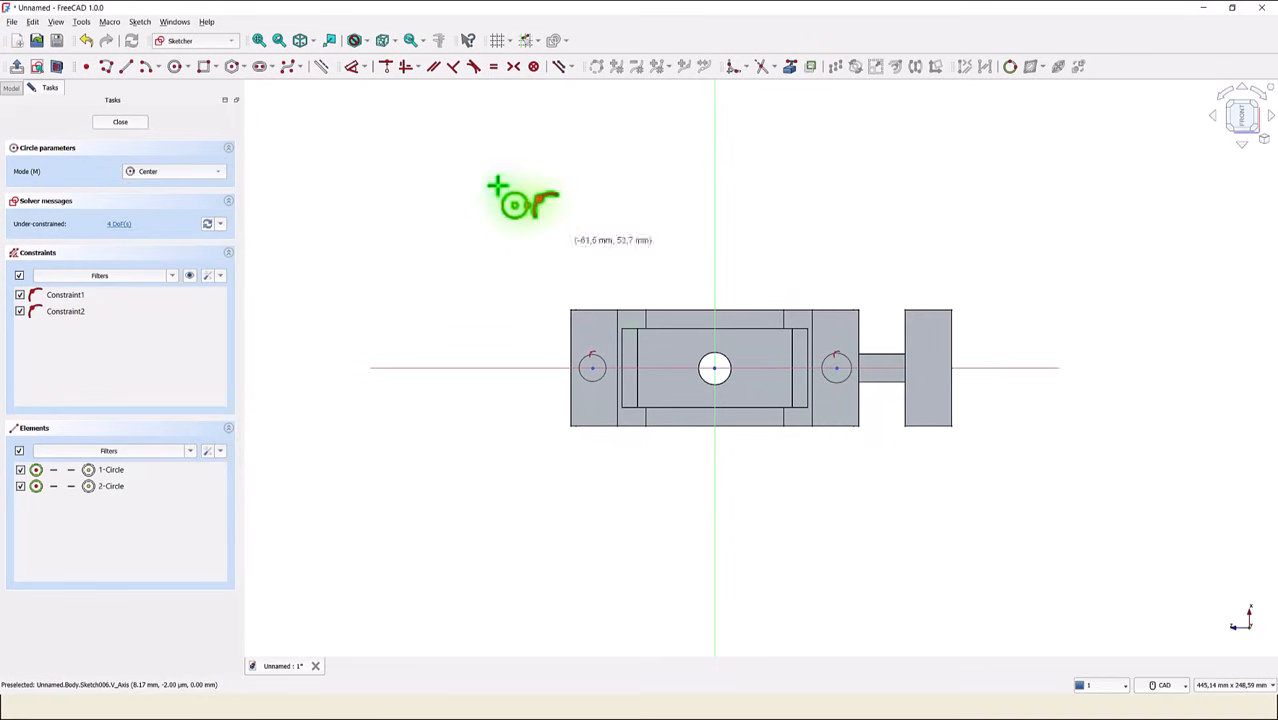
# - Constrain the two circle centres symmetrically about the vertical axis
pyautogui.click(514, 67)
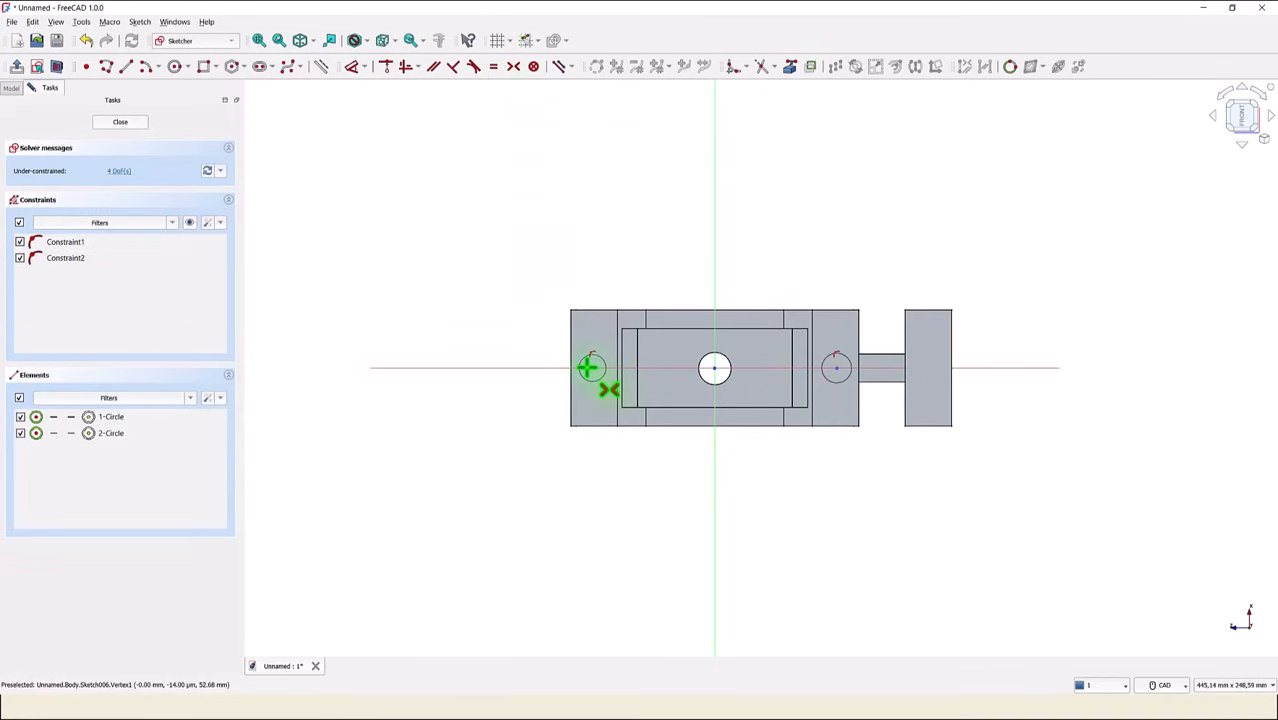
pyautogui.click(592, 367)
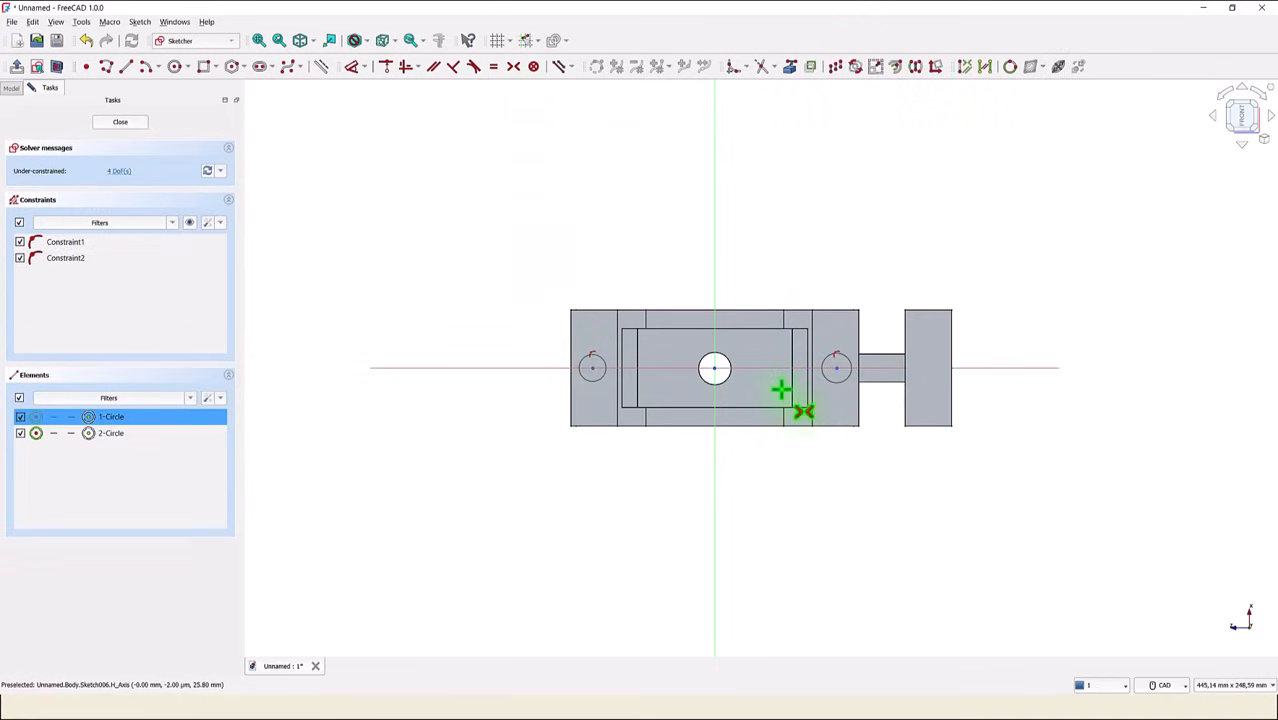
pyautogui.click(838, 372)
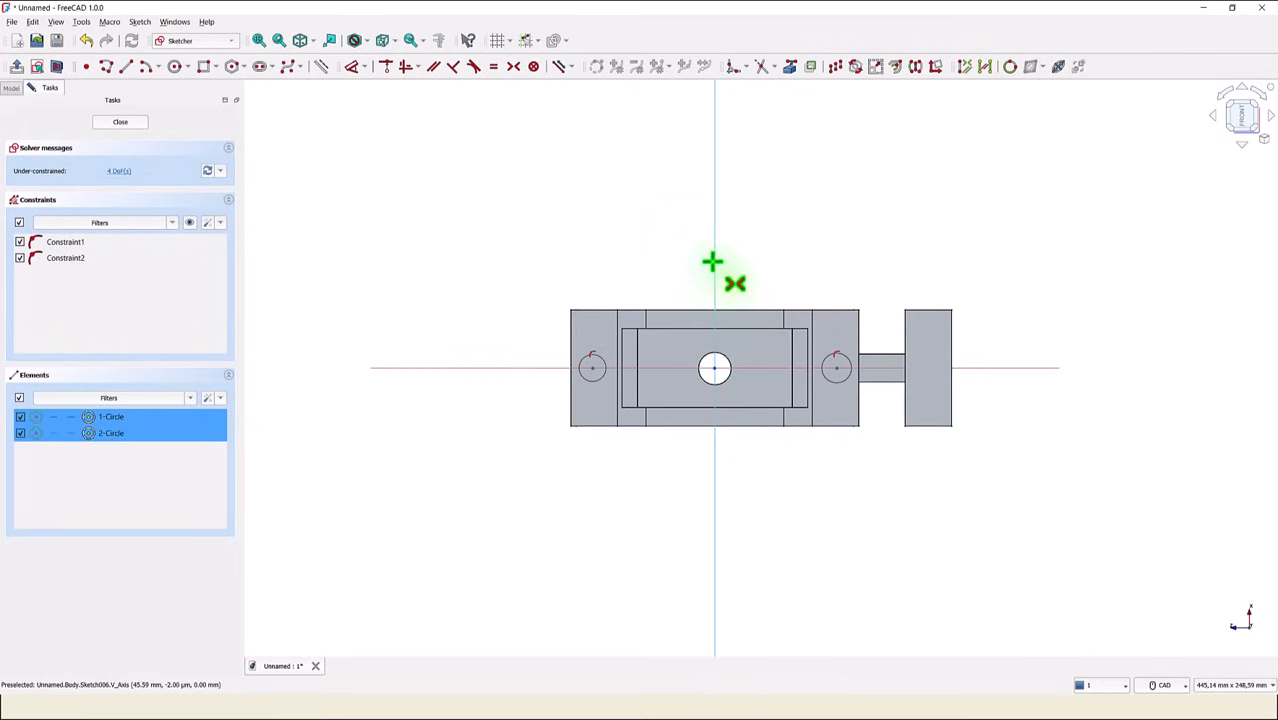
pyautogui.click(715, 268)
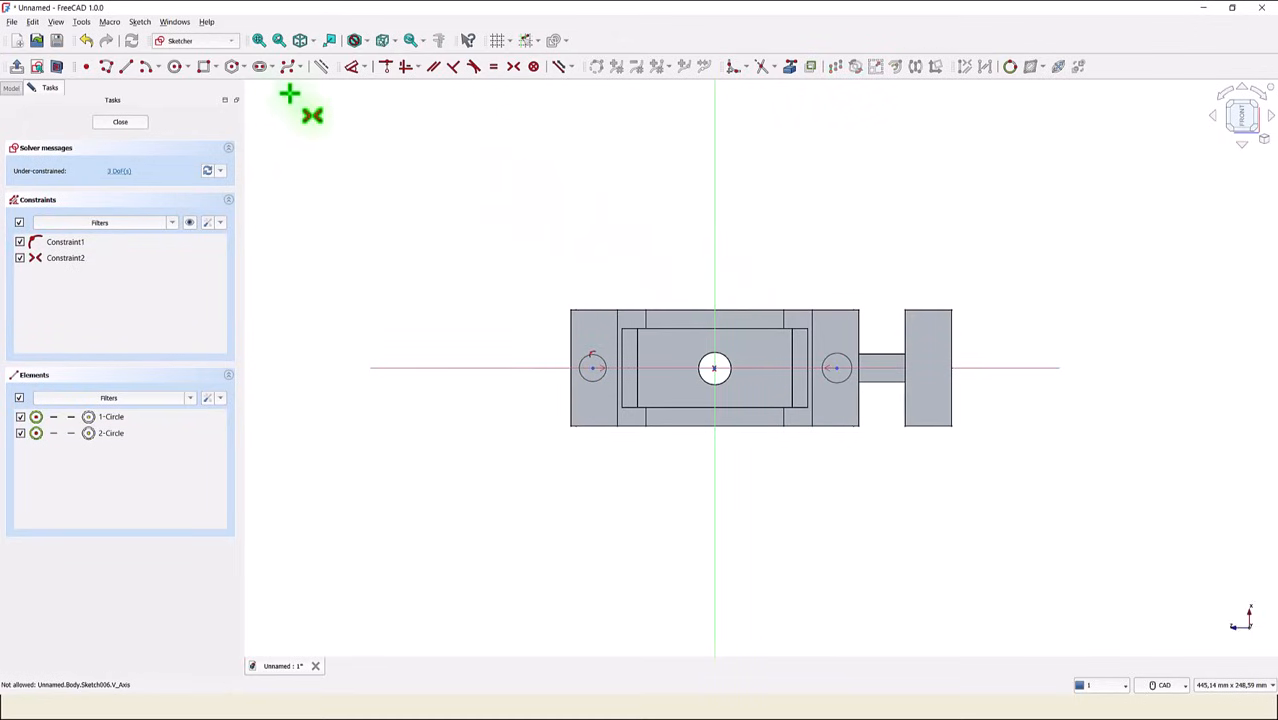
# - Dimension the horizontal distance between the two circle centres at 100 mm and close the sketch
pyautogui.click(351, 68)
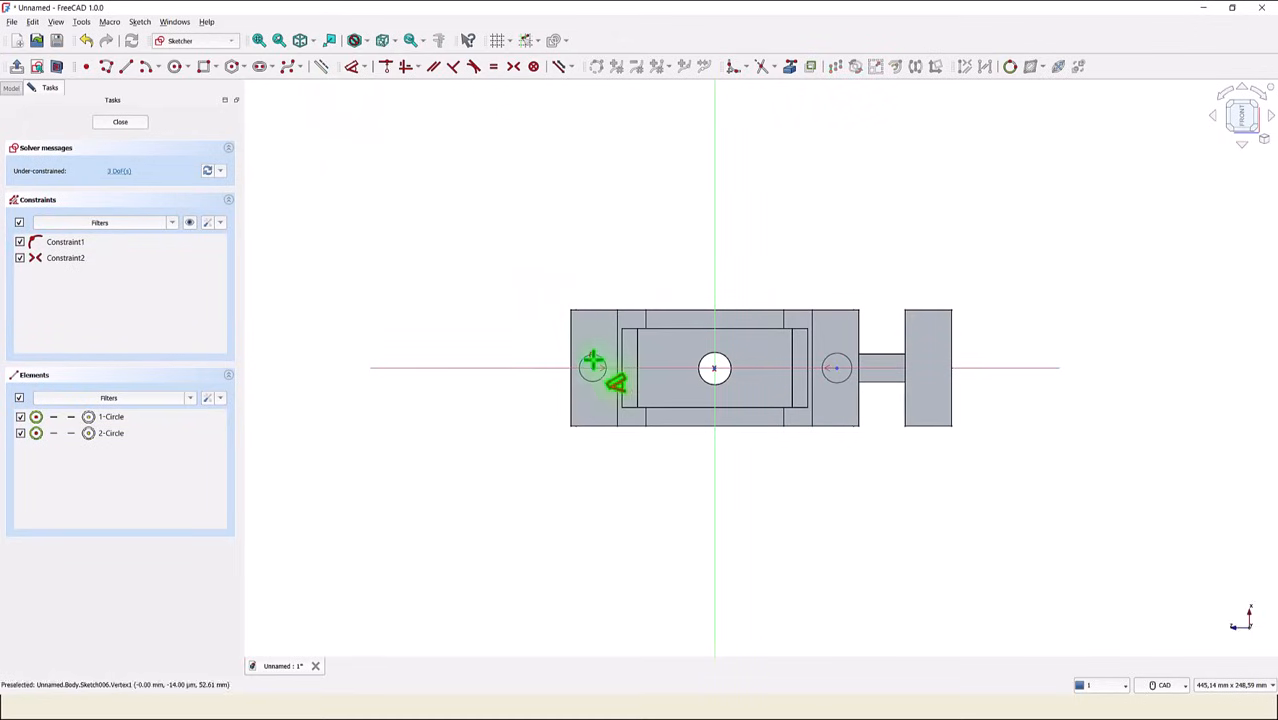
pyautogui.click(593, 368)
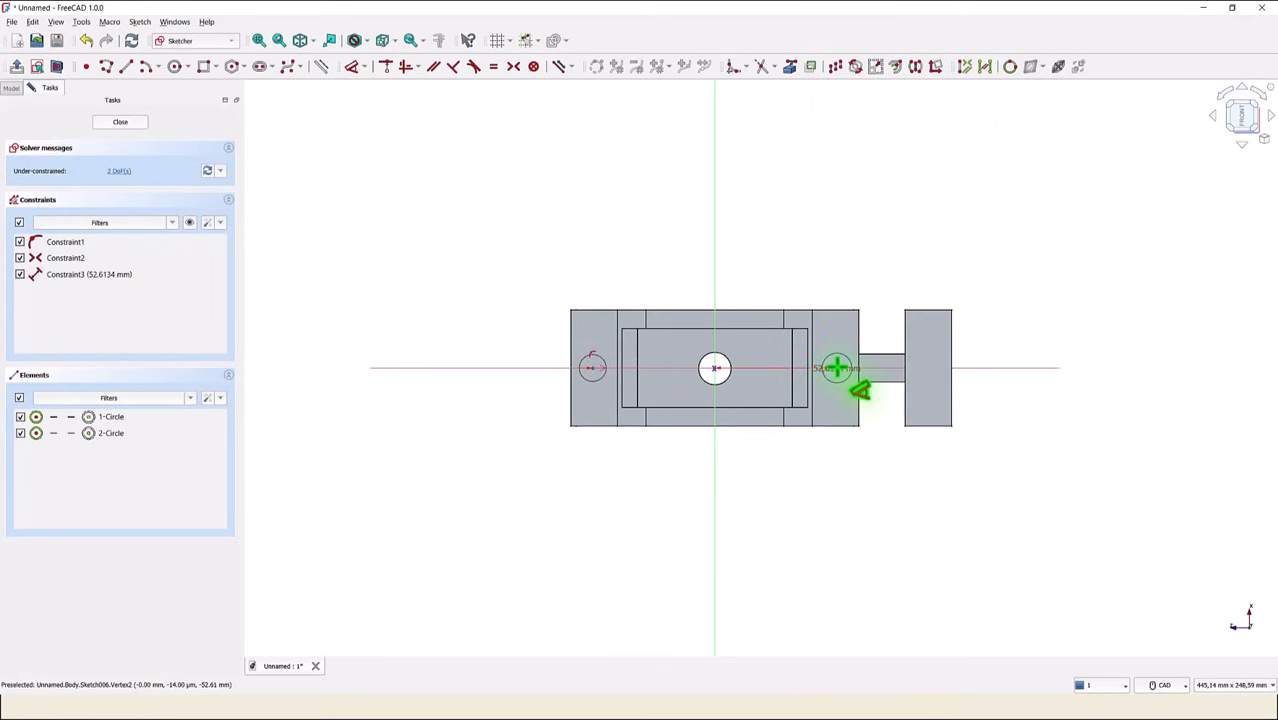
pyautogui.click(835, 368)
pyautogui.click(750, 251)
pyautogui.write('100')
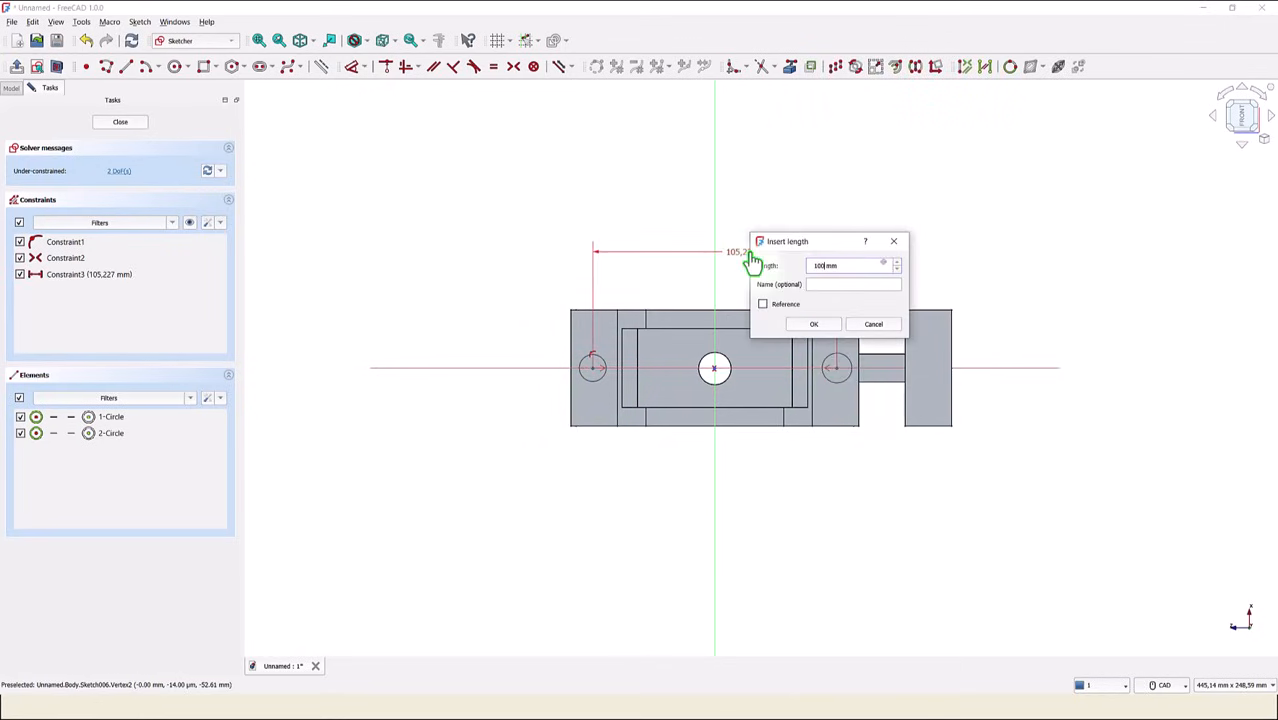
pyautogui.press('Return')
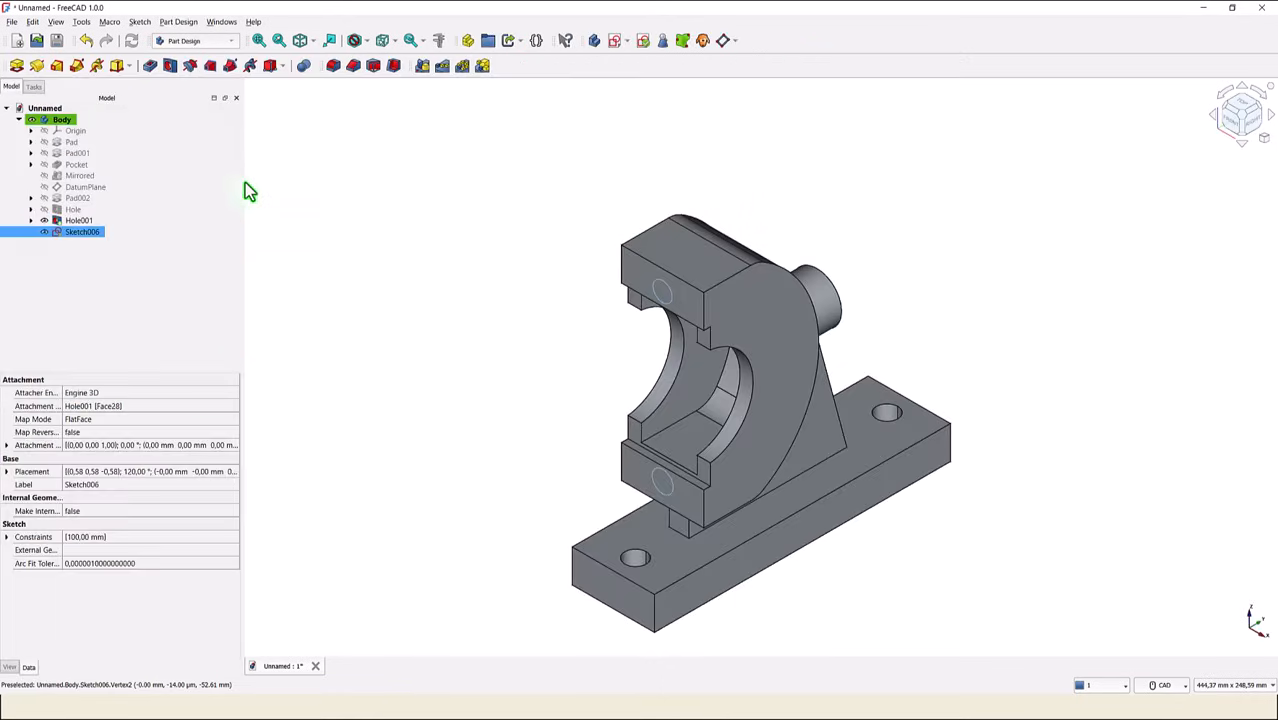
# - Create holes from the front-face circles with the ISO metric regular profile, size M12 and a depth of 36 mm
pyautogui.click(170, 66)
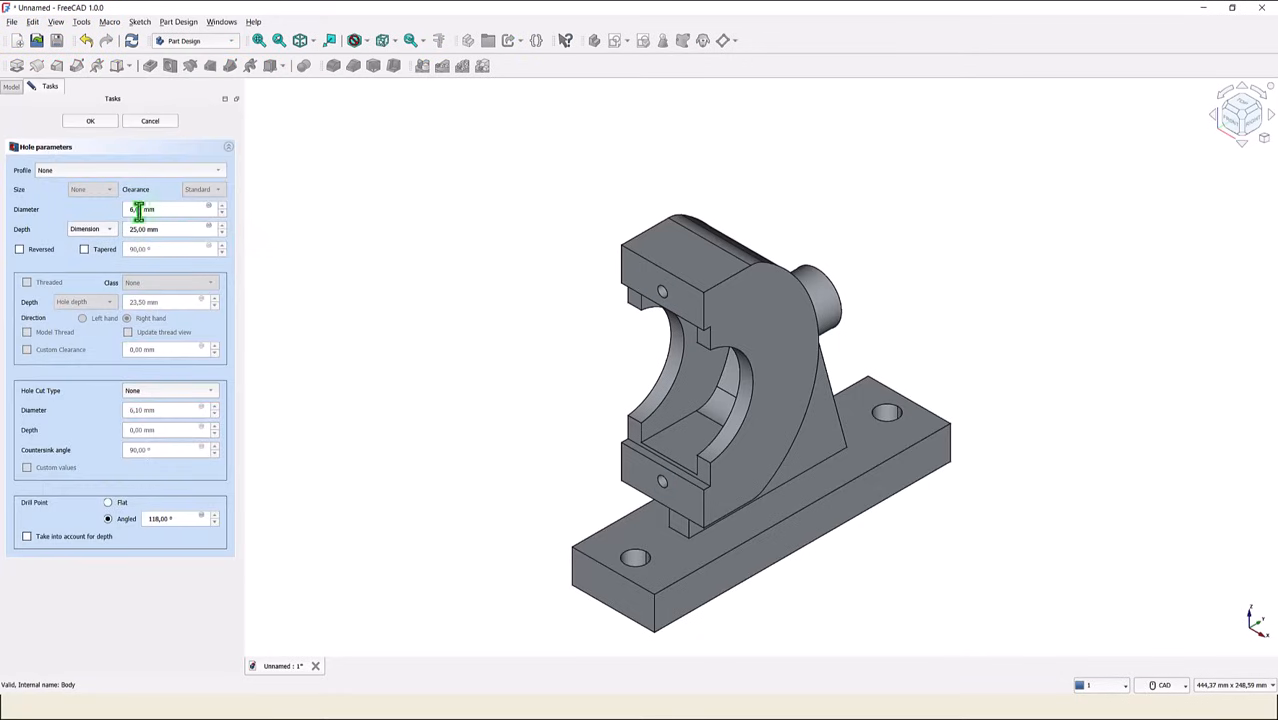
pyautogui.click(63, 171)
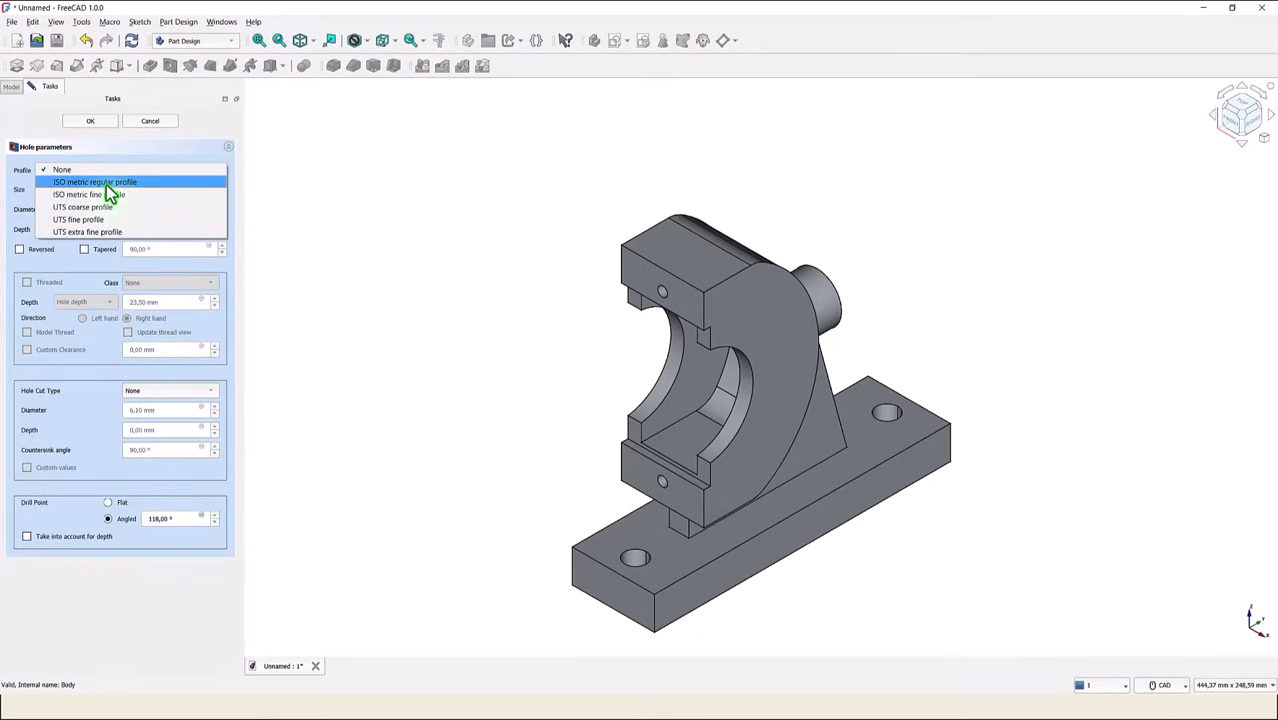
pyautogui.click(106, 184)
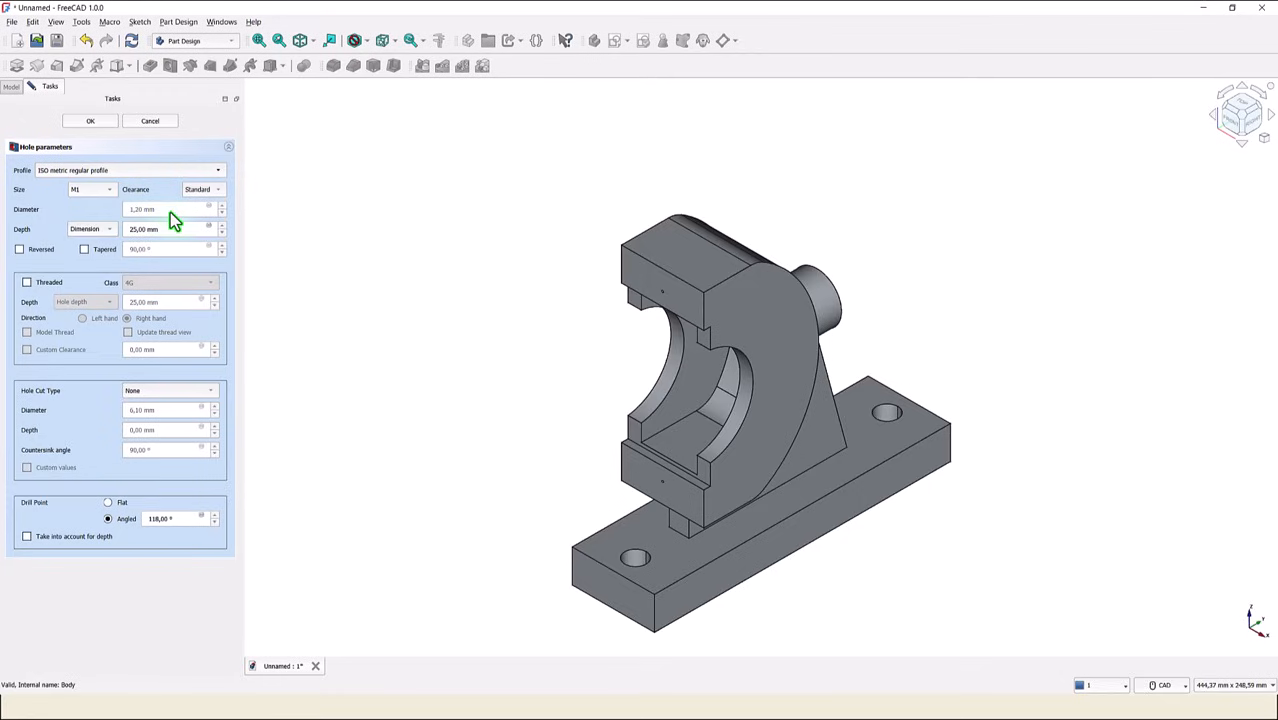
pyautogui.click(95, 190)
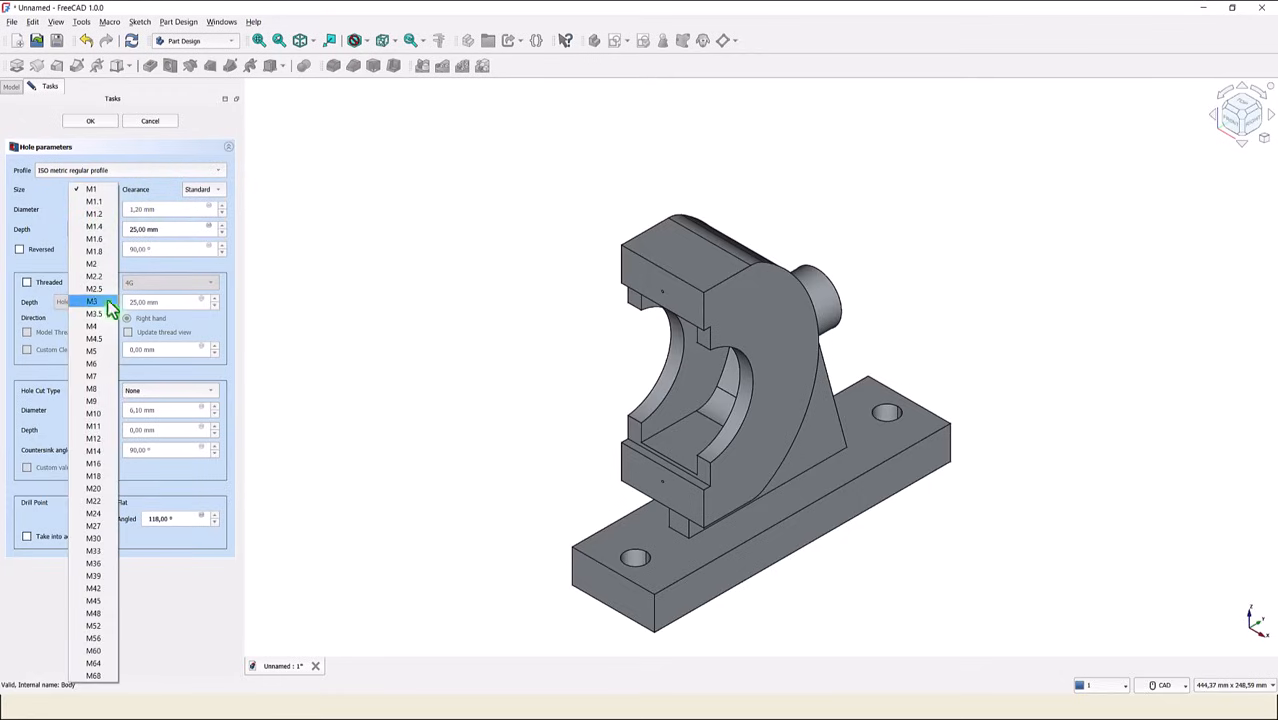
pyautogui.click(100, 440)
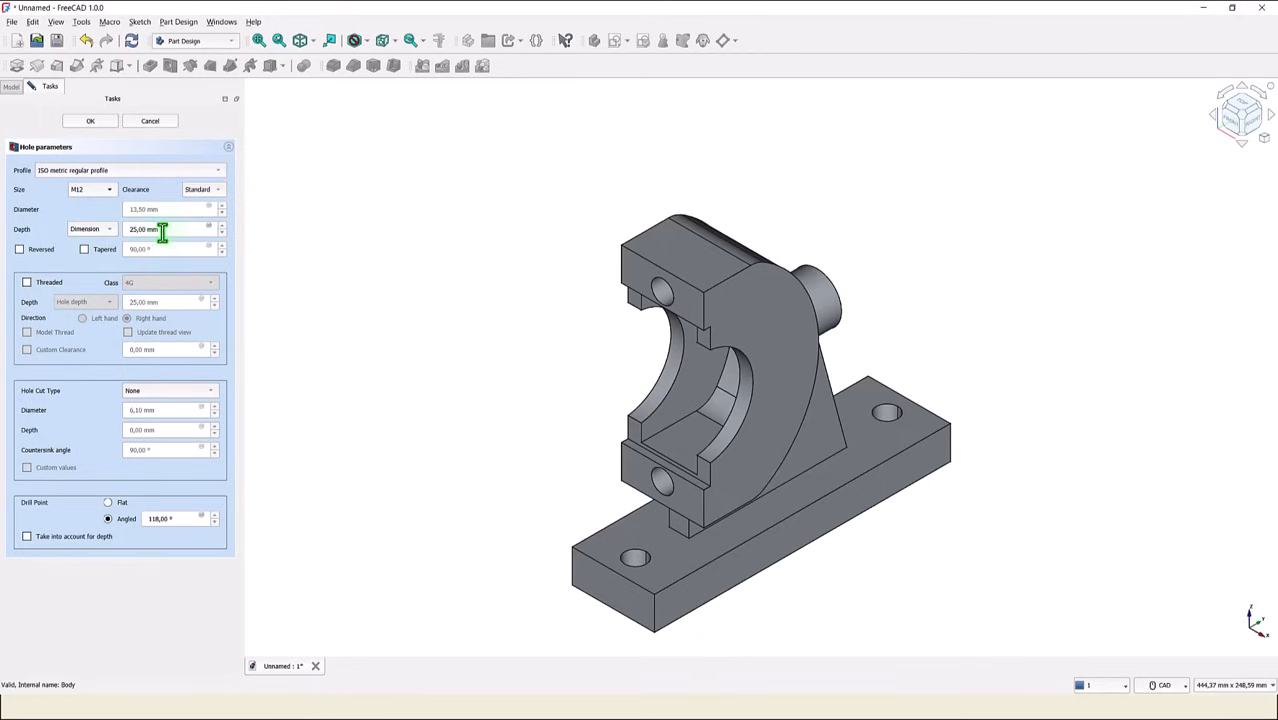
pyautogui.moveTo(164, 232); pyautogui.dragTo(108, 230)
pyautogui.write('36')
# - Make the M12 holes threaded with a thread depth dimension of 28 mm and a modelled thread, and finish the hole feature
pyautogui.click(27, 283)
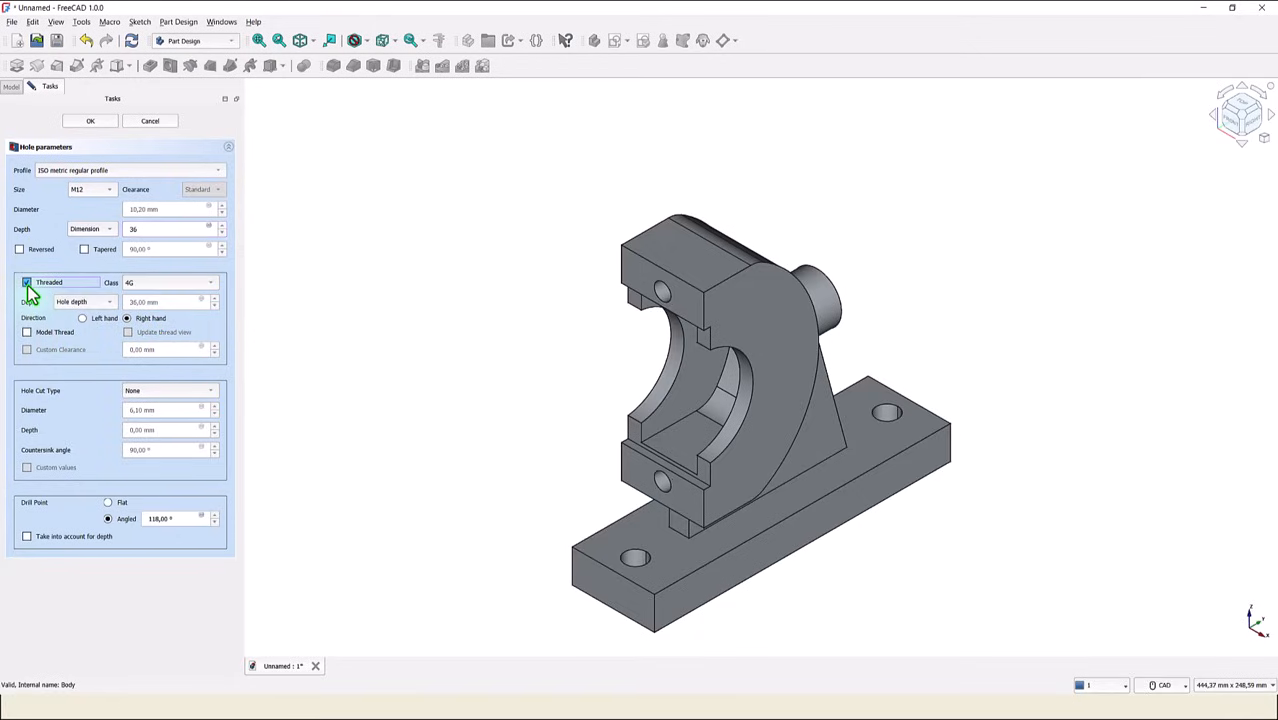
pyautogui.click(106, 303)
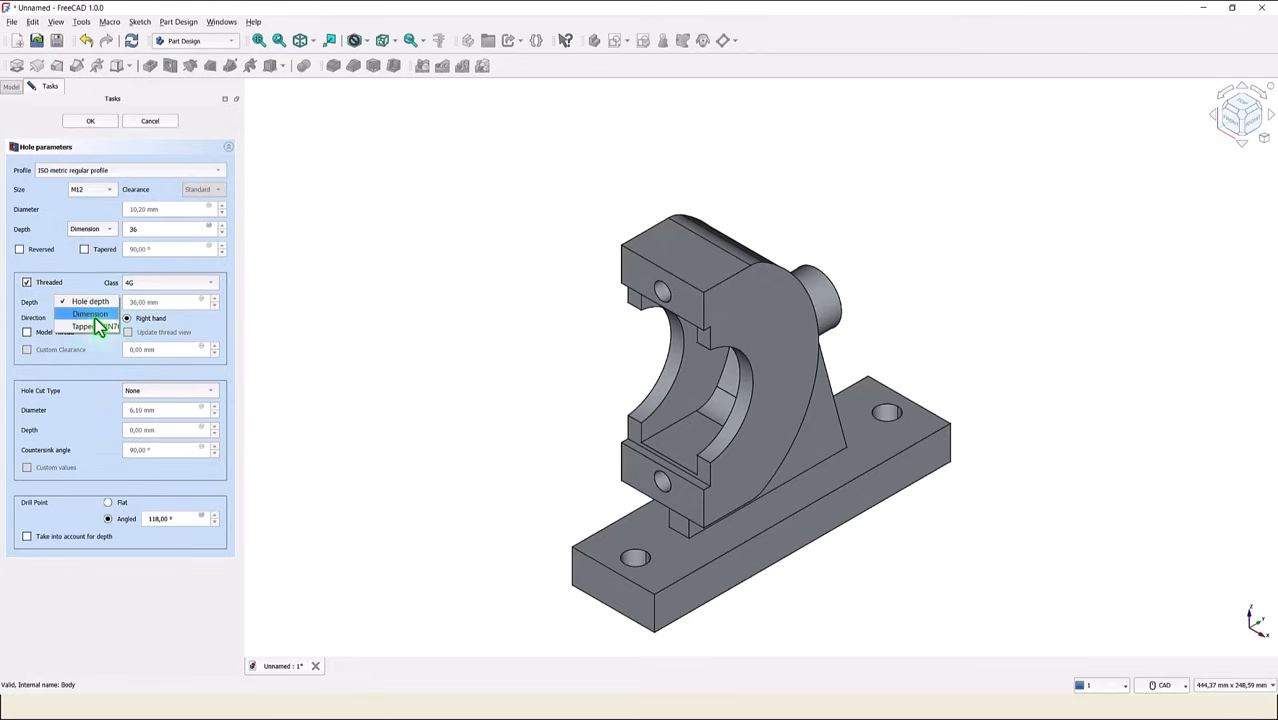
pyautogui.click(93, 315)
pyautogui.moveTo(166, 302); pyautogui.dragTo(116, 302)
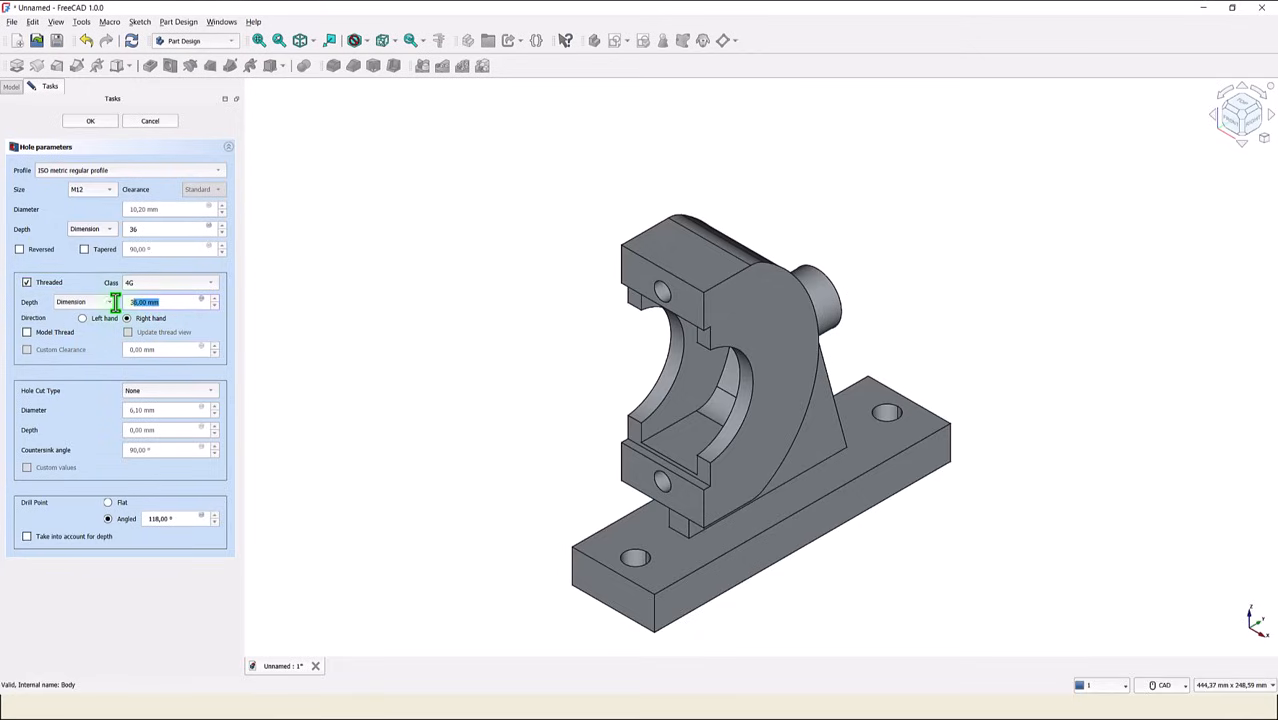
pyautogui.write('28')
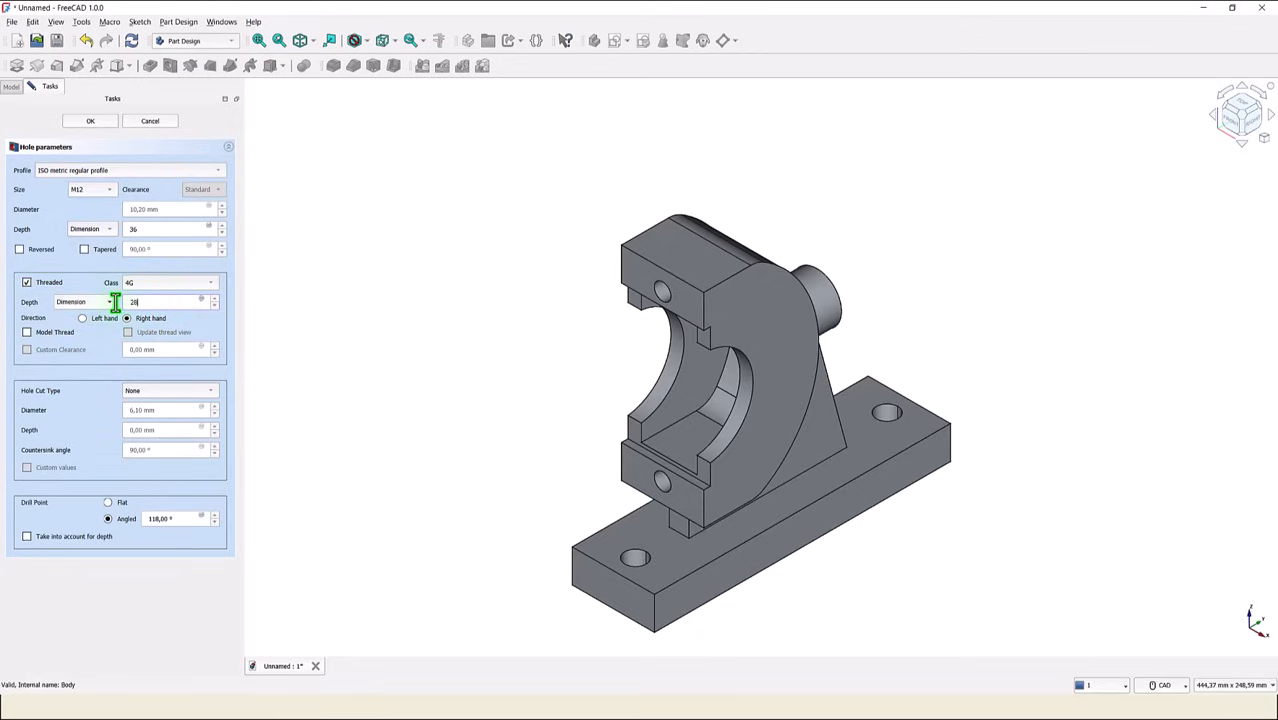
pyautogui.click(27, 333)
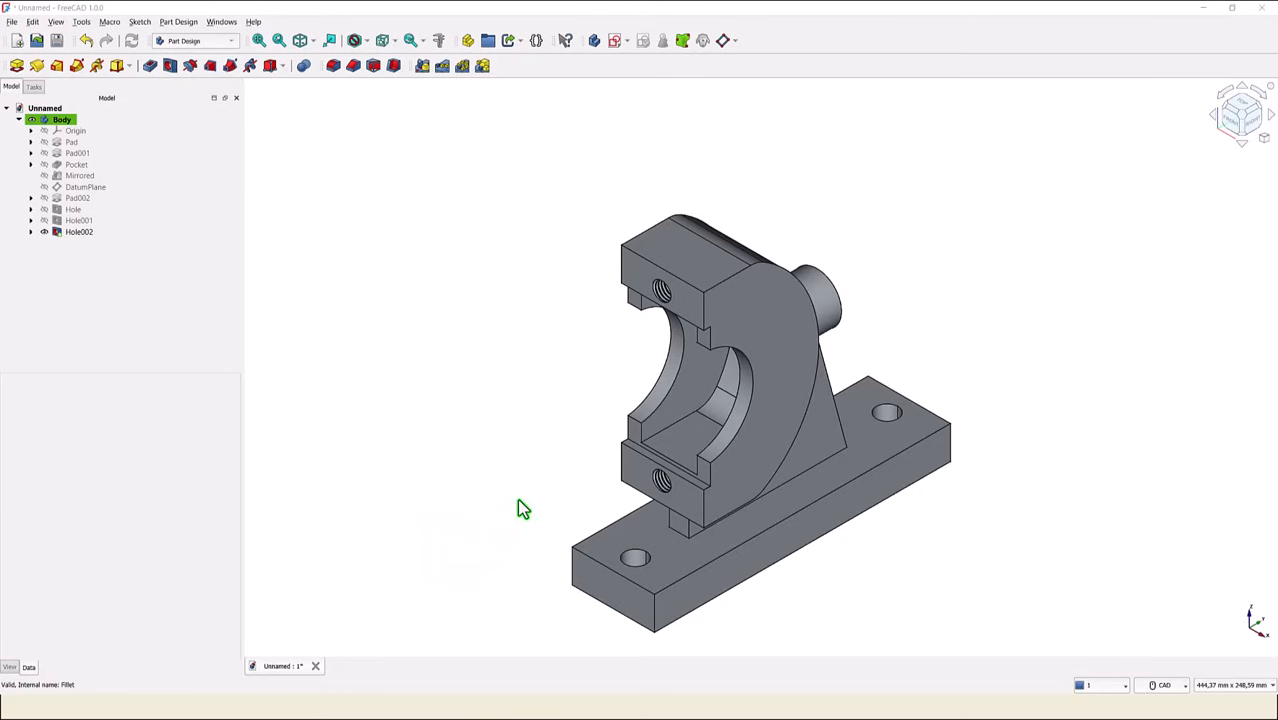
# - Fillet the four vertical corner edges of the base plate with an 8 mm radius
pyautogui.click(570, 566)
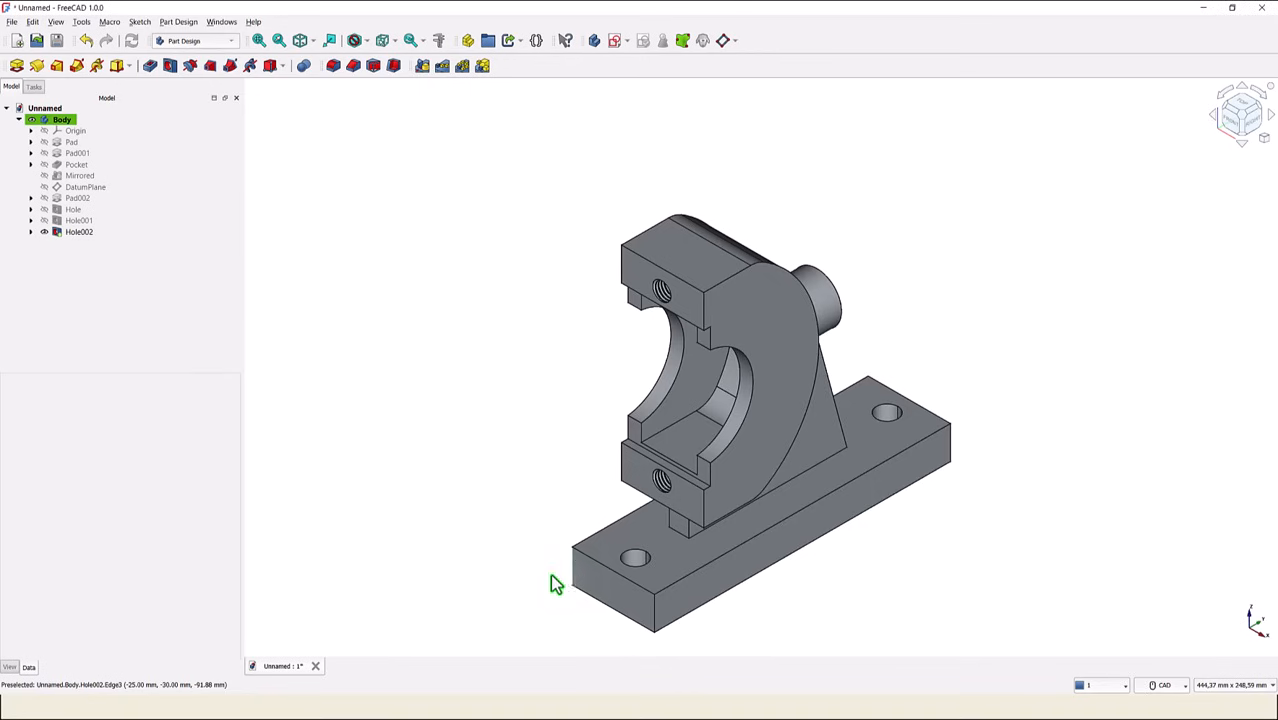
pyautogui.keyDown('ctrl'); pyautogui.click(653, 613); pyautogui.keyUp('ctrl')
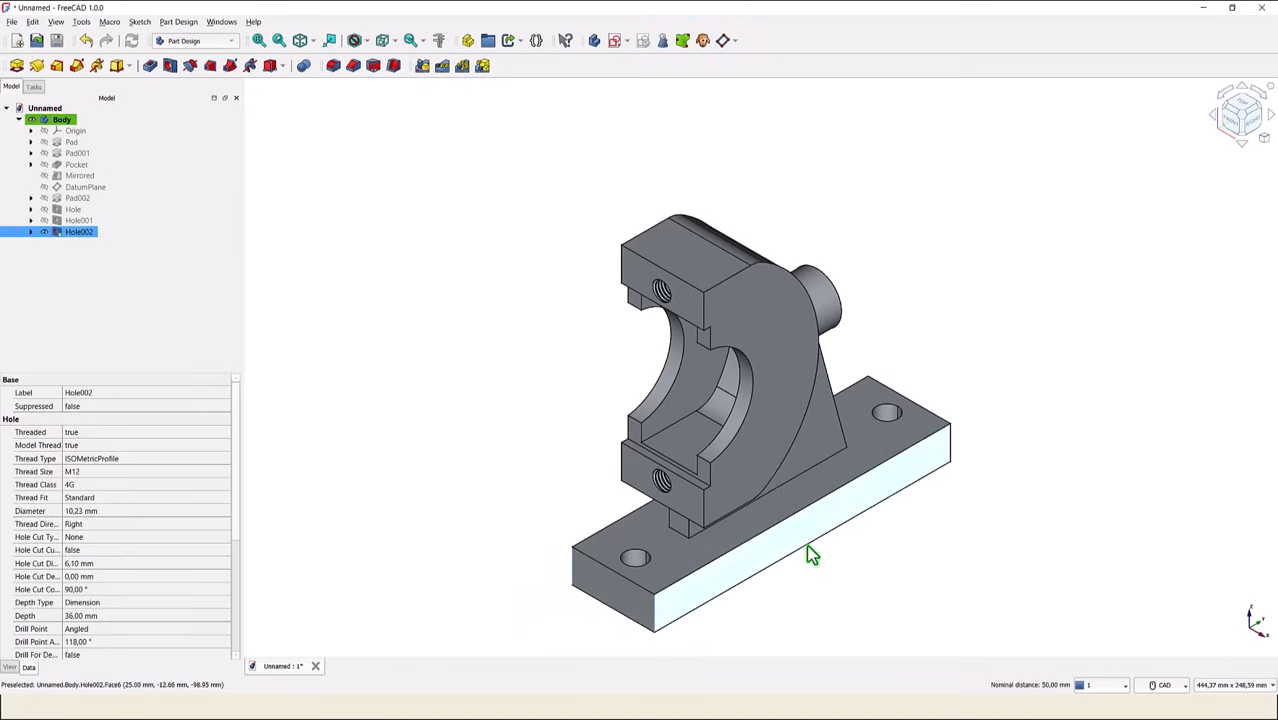
pyautogui.keyDown('ctrl'); pyautogui.click(955, 448); pyautogui.keyUp('ctrl')
pyautogui.moveTo(1037, 365); pyautogui.dragTo(1030, 550, button='middle')
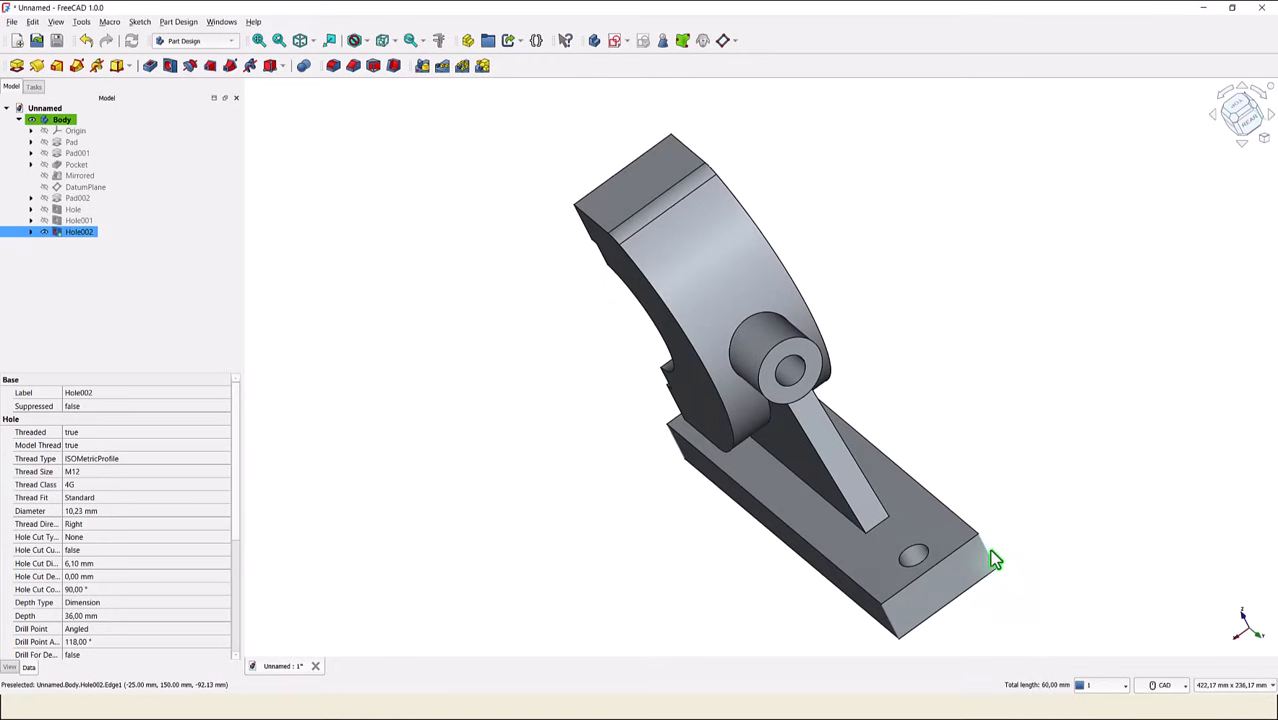
pyautogui.keyDown('ctrl'); pyautogui.click(988, 555); pyautogui.keyUp('ctrl')
pyautogui.click(334, 67)
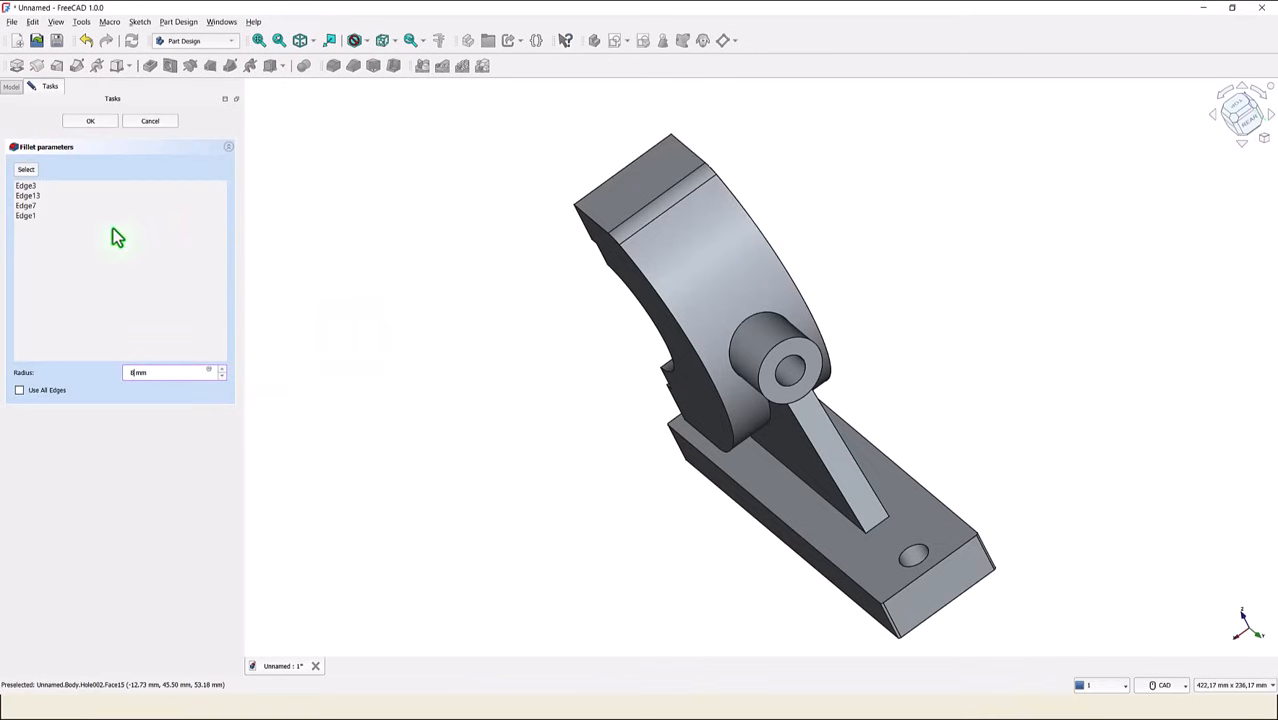
# - Fillet the upper outer edge of the base plate with a 4 mm radius
pyautogui.click(302, 41)
pyautogui.click(257, 43)
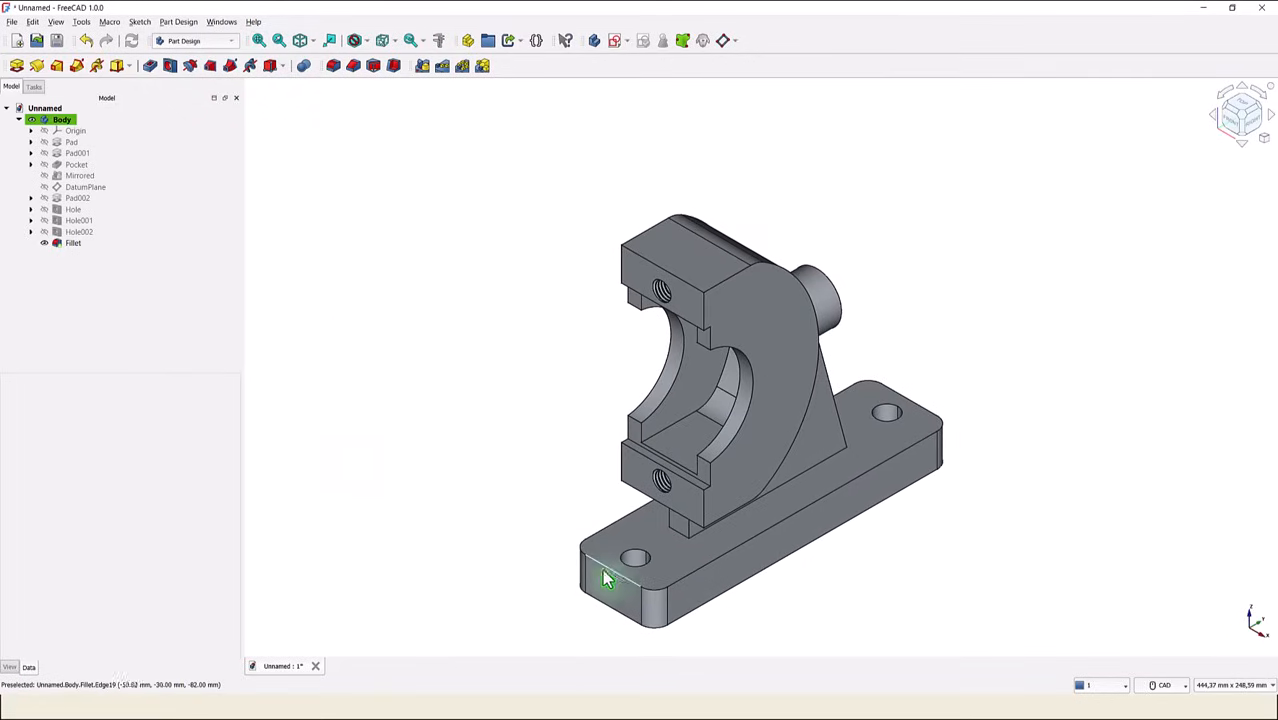
pyautogui.click(571, 562)
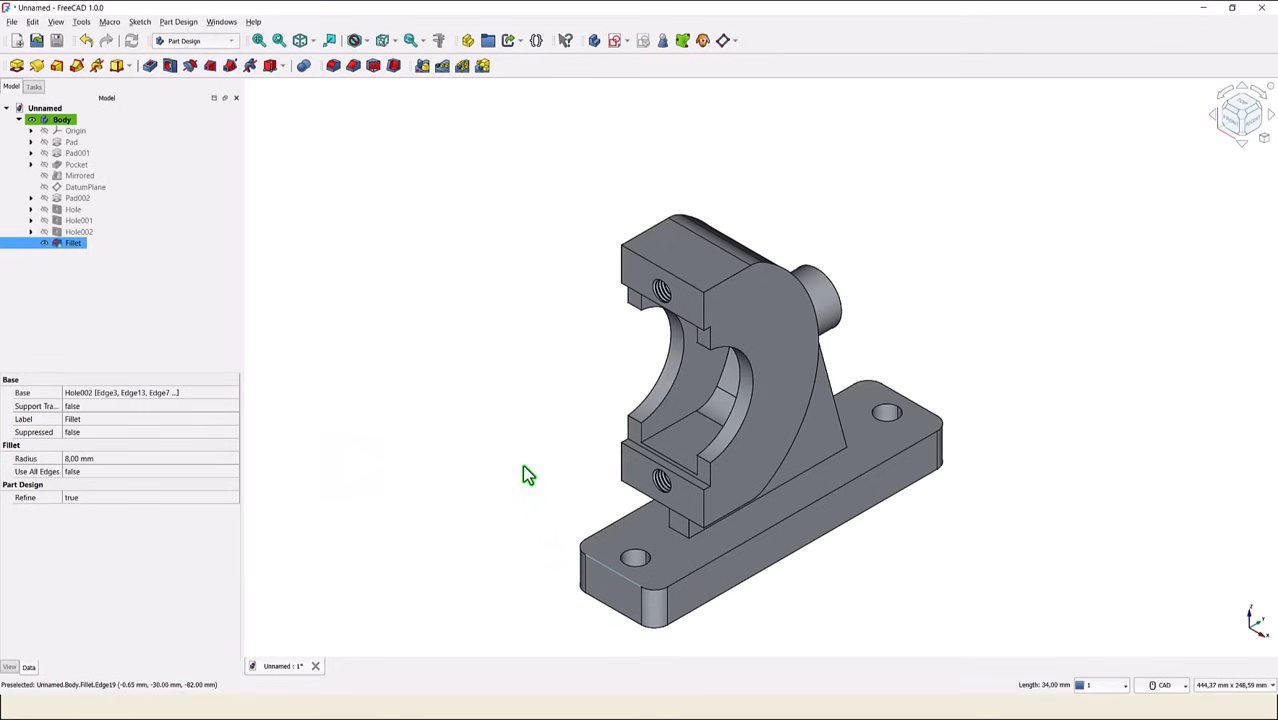
pyautogui.click(333, 65)
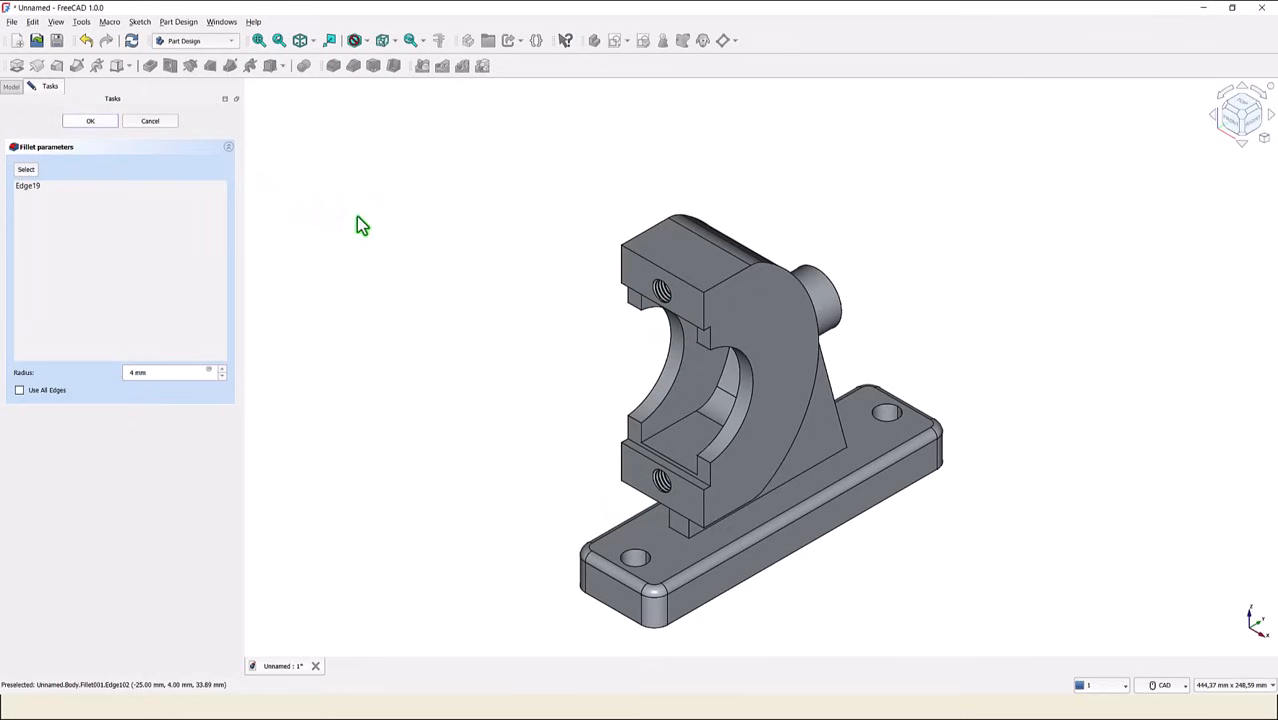
pyautogui.press('Return')
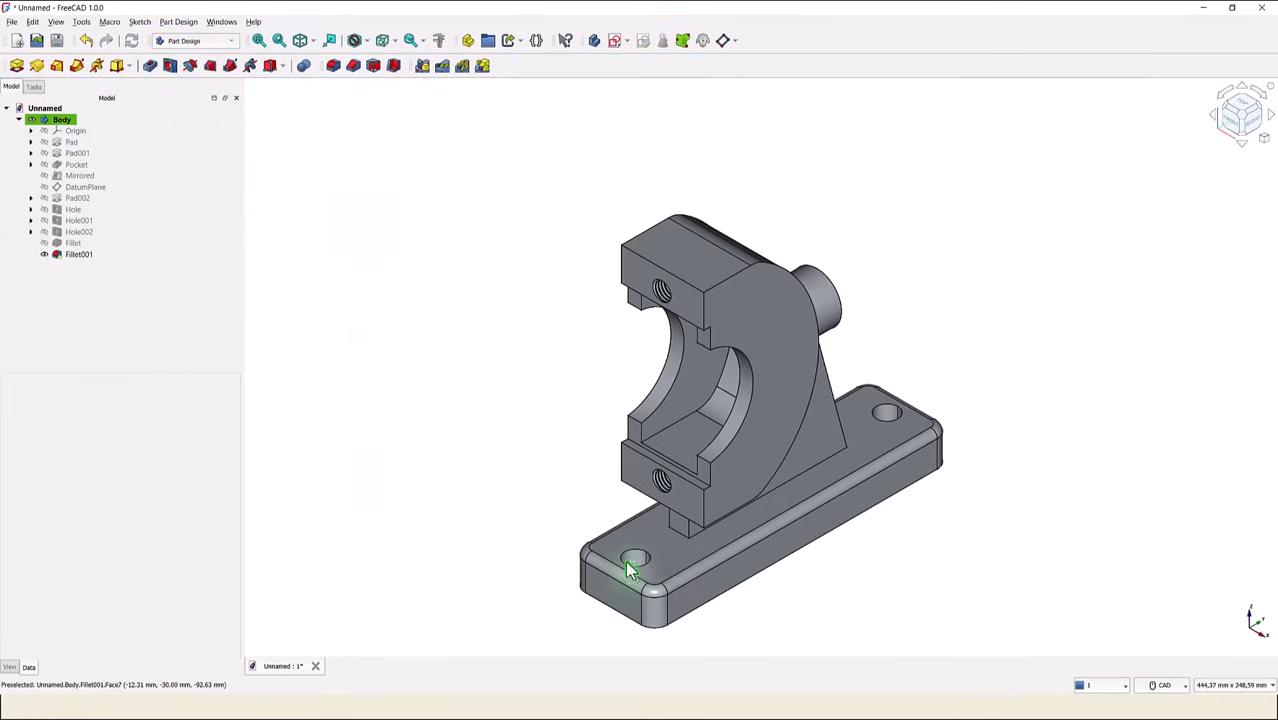
# - Fillet the edges around the foot of the rib, where it meets the base plate, with a 4 mm radius
pyautogui.click(677, 532)
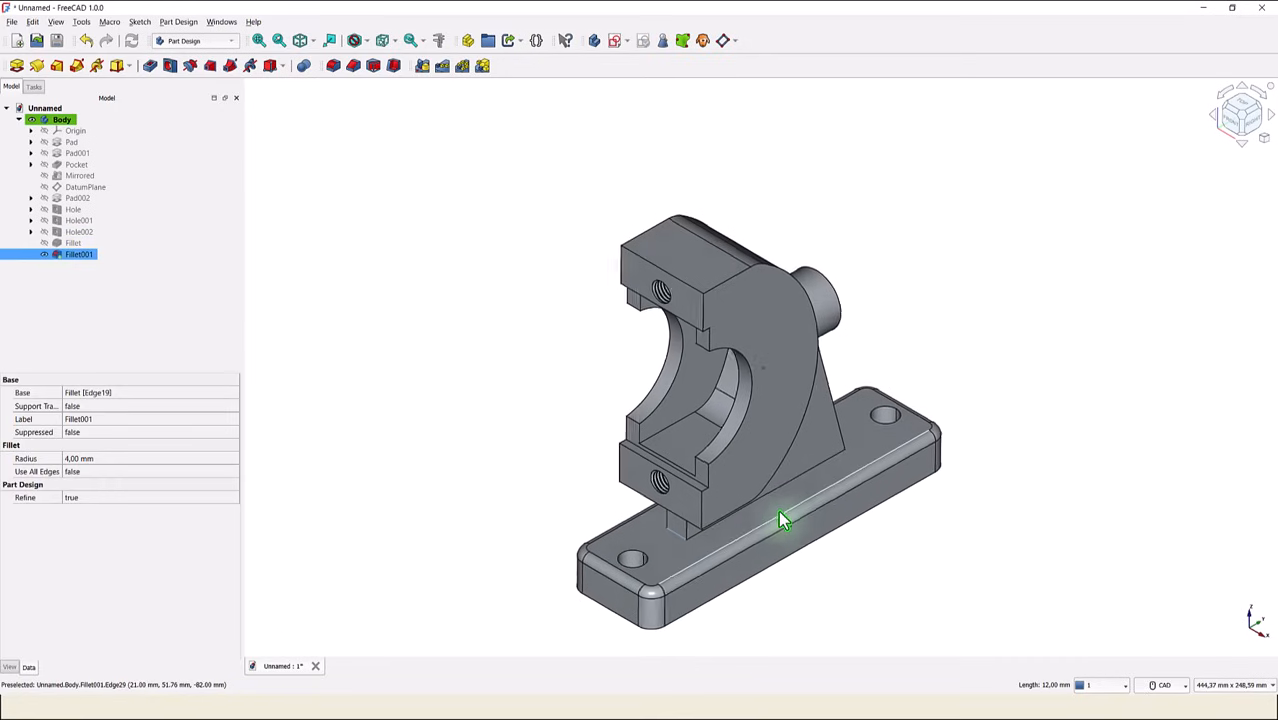
pyautogui.scroll(4, 723, 528)
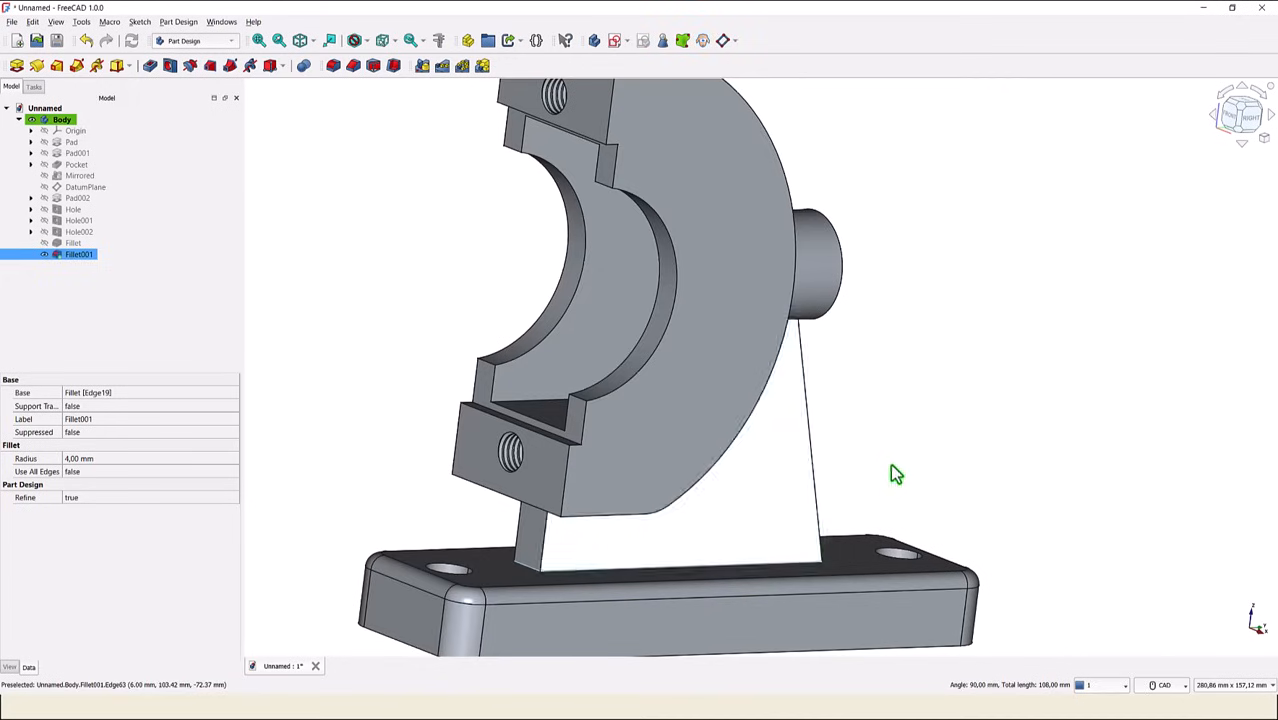
pyautogui.moveTo(965, 367); pyautogui.dragTo(1054, 413, button='middle')
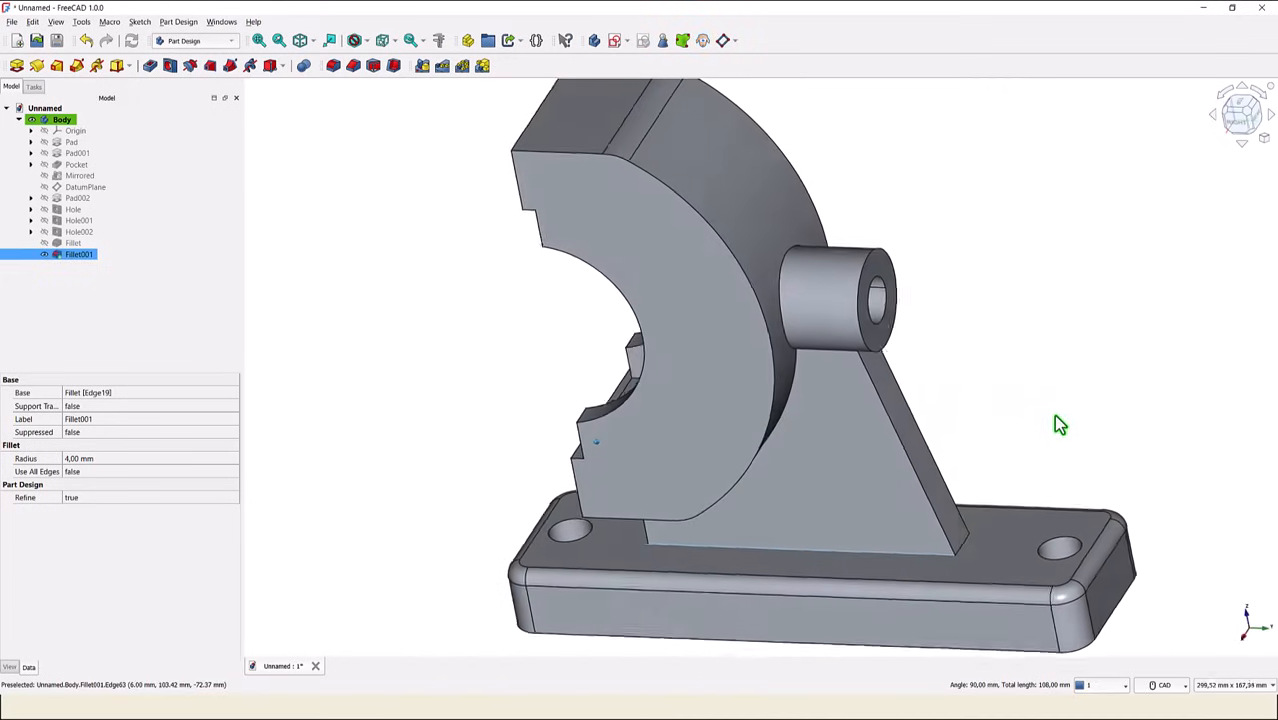
pyautogui.keyDown('ctrl'); pyautogui.click(959, 556); pyautogui.keyUp('ctrl')
pyautogui.moveTo(1096, 374); pyautogui.dragTo(1001, 523, button='middle')
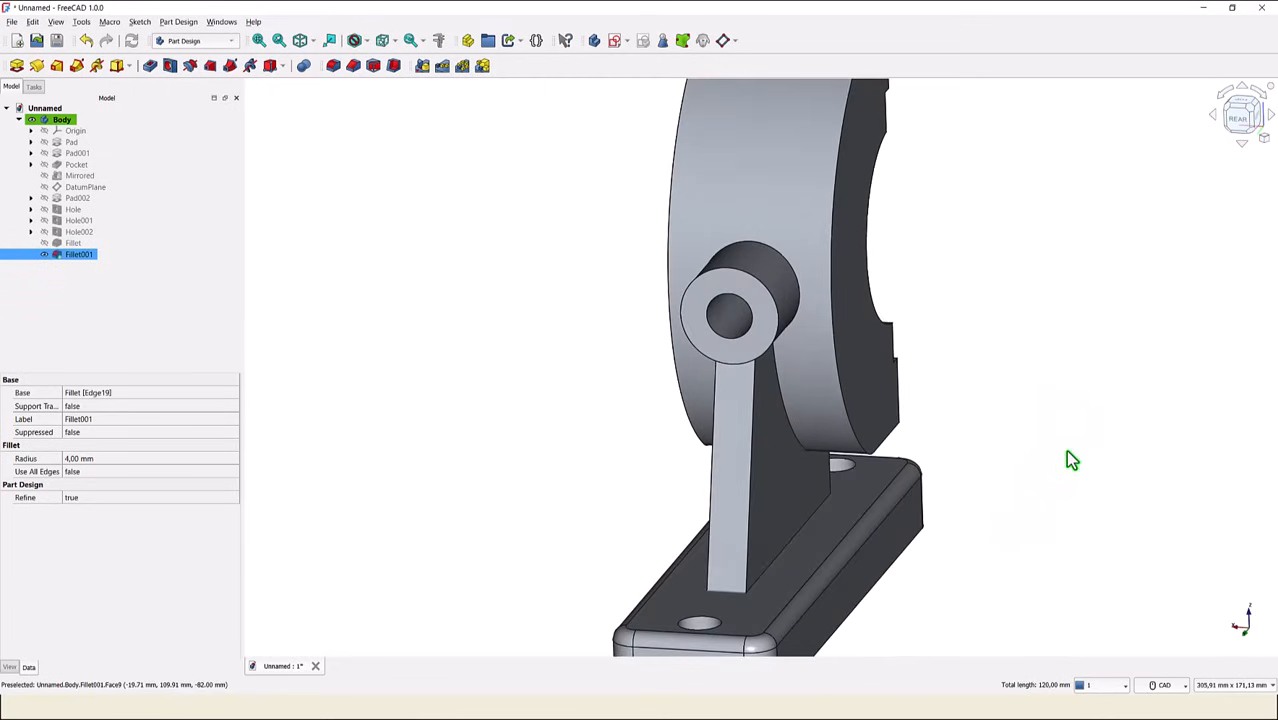
pyautogui.keyDown('ctrl'); pyautogui.click(766, 568); pyautogui.keyUp('ctrl')
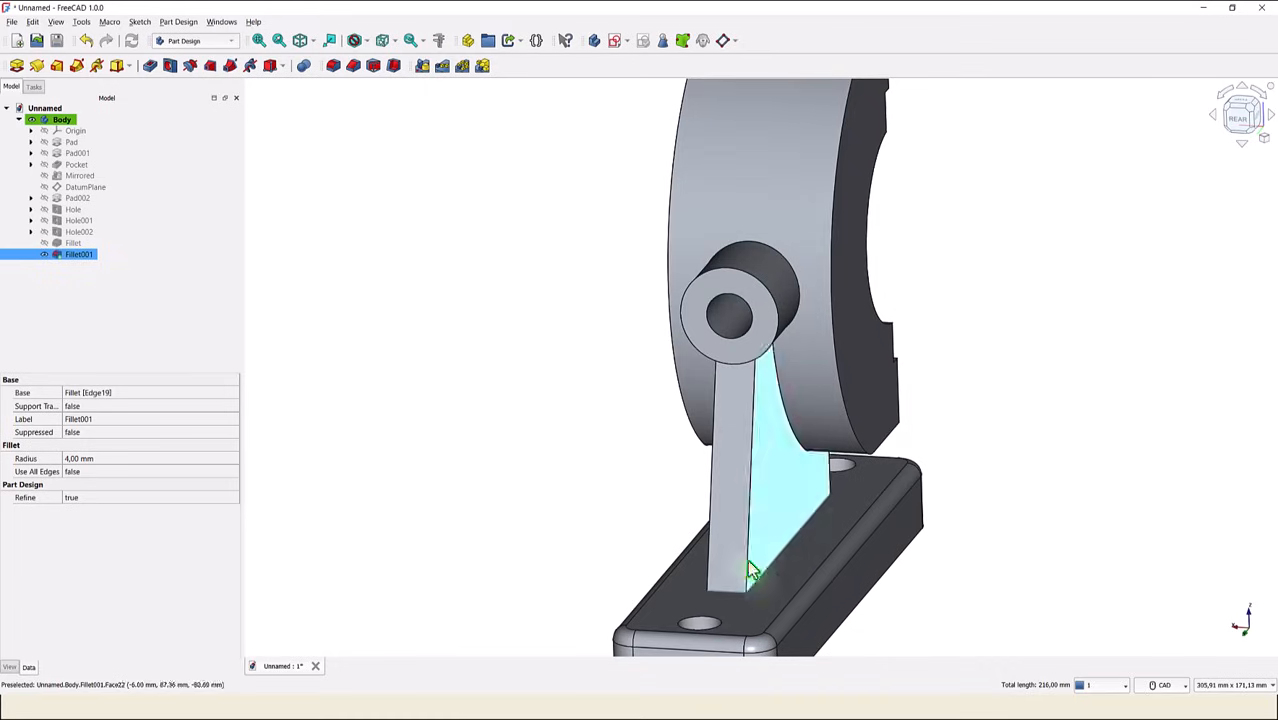
pyautogui.click(331, 65)
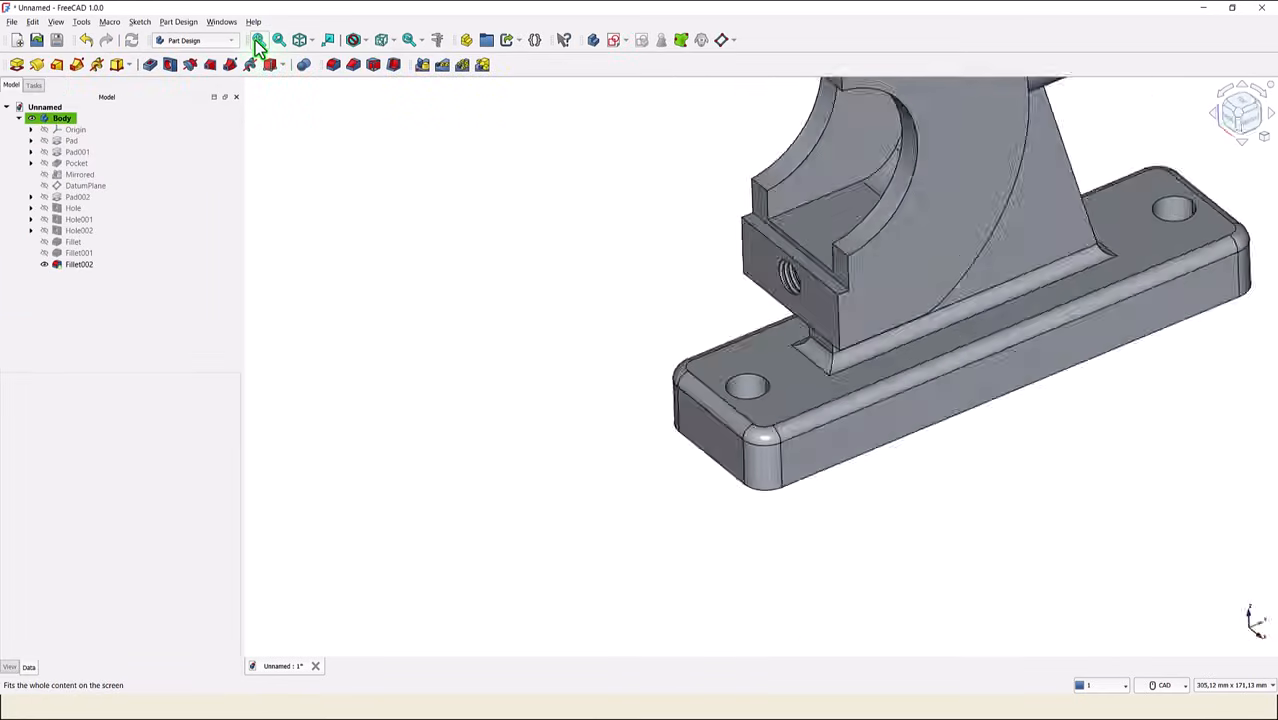
# - Fillet the edges where the rib meets the curved body and where the rear boss meets the body and rib with a 4 mm radius
pyautogui.click(257, 42)
pyautogui.moveTo(988, 285); pyautogui.dragTo(675, 452, button='middle')
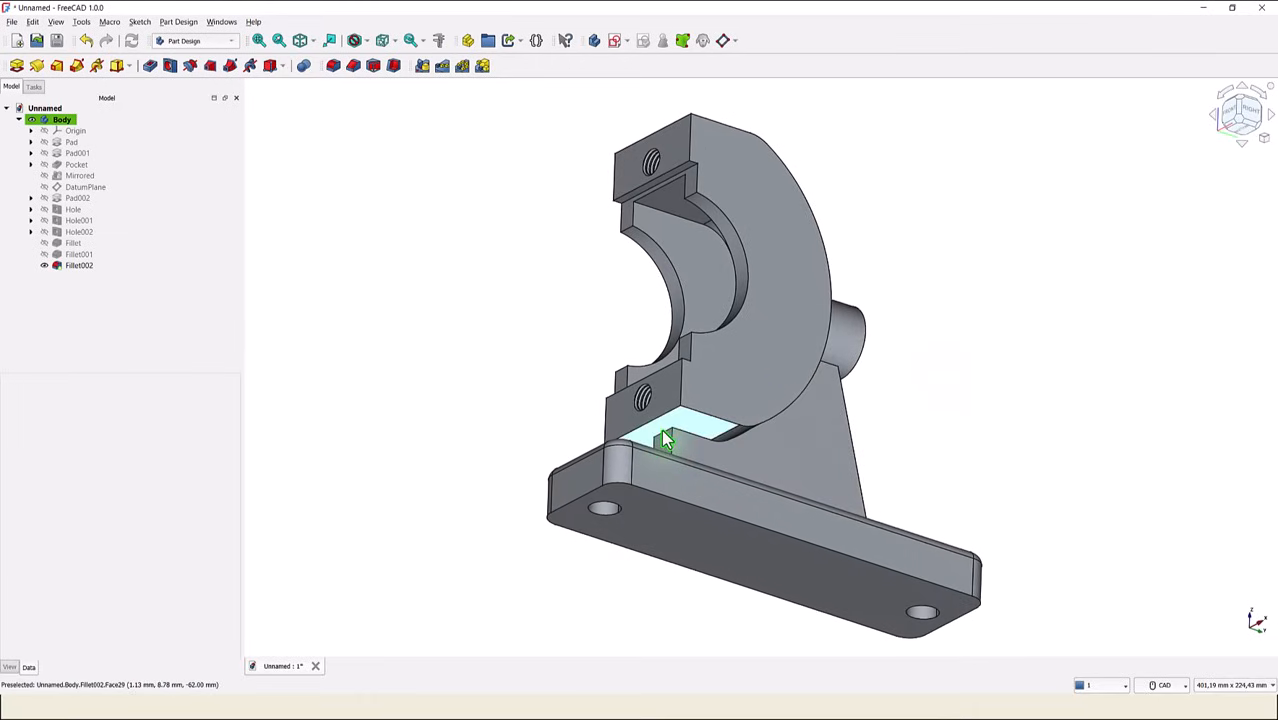
pyautogui.scroll(5, 665, 441)
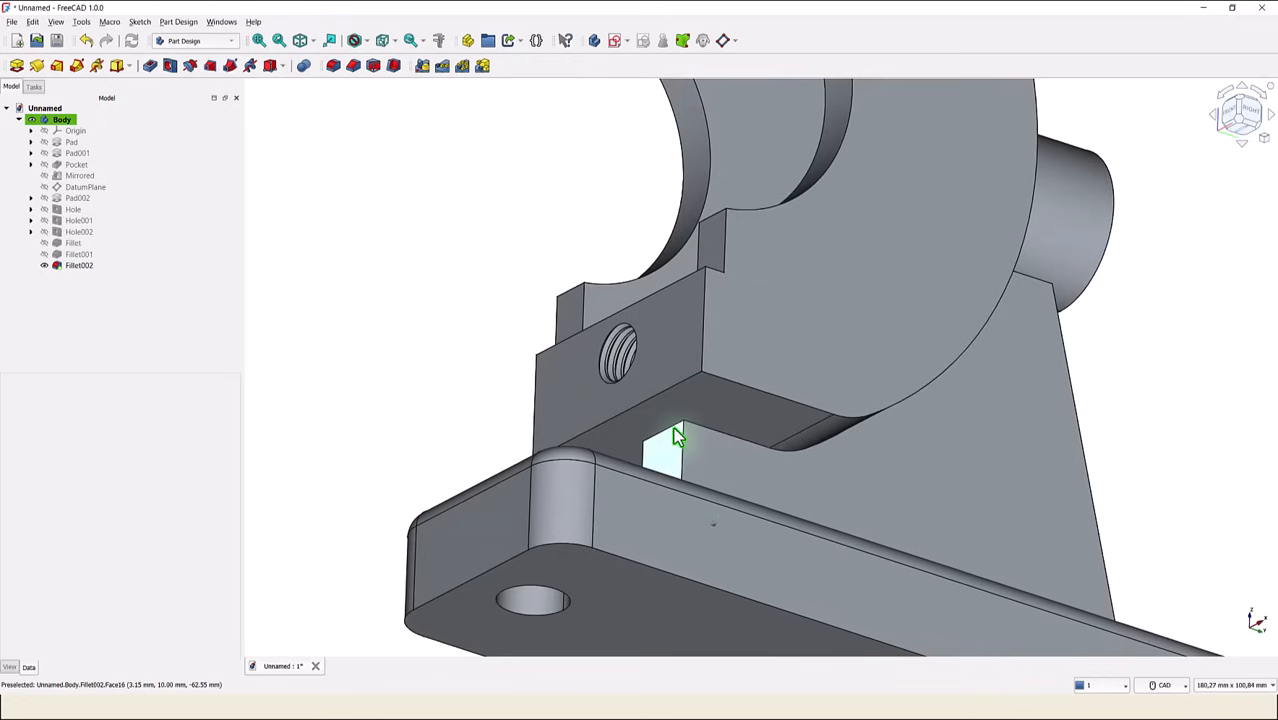
pyautogui.click(675, 433)
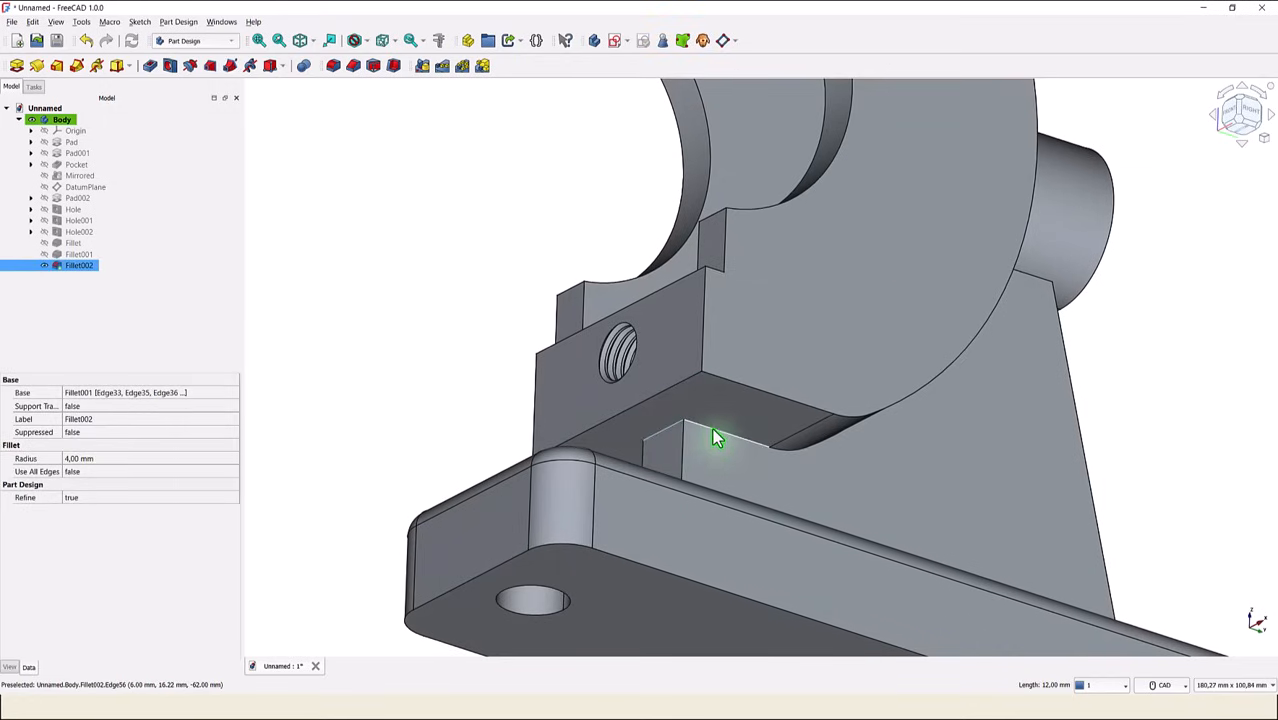
pyautogui.keyDown('ctrl'); pyautogui.click(776, 449); pyautogui.keyUp('ctrl')
pyautogui.keyDown('ctrl'); pyautogui.click(832, 464); pyautogui.keyUp('ctrl')
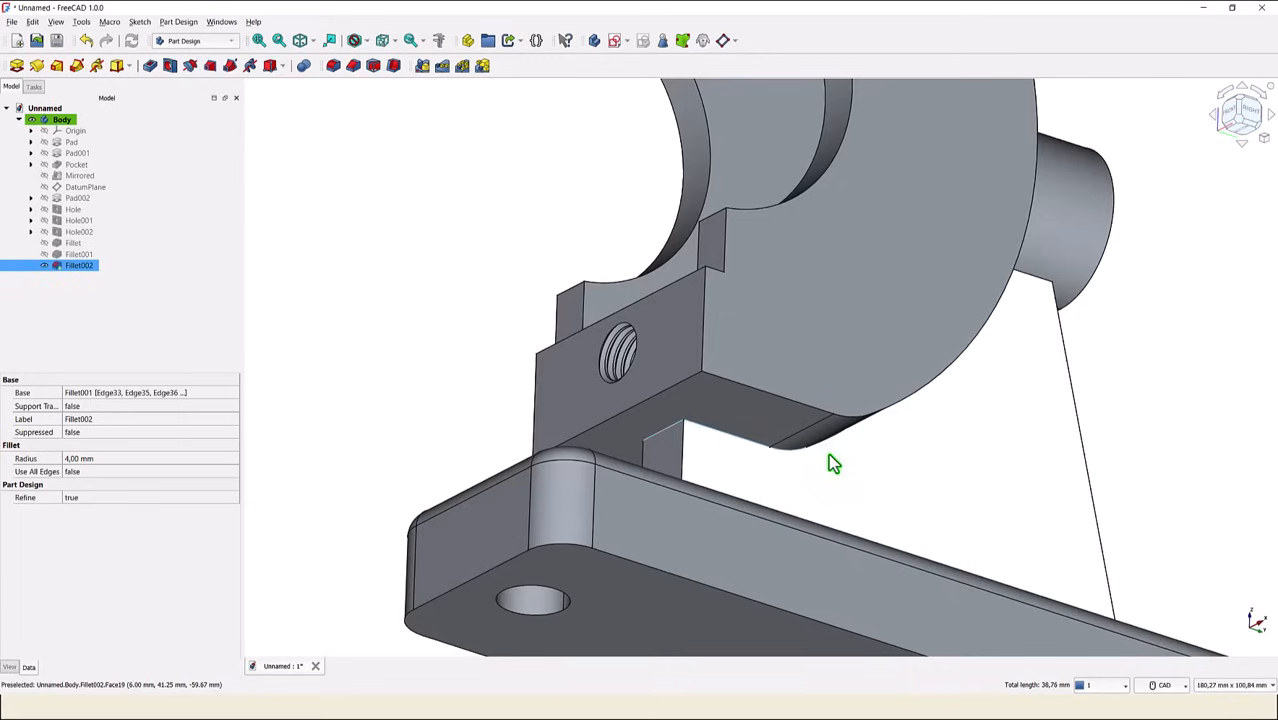
pyautogui.scroll(5, 948, 453)
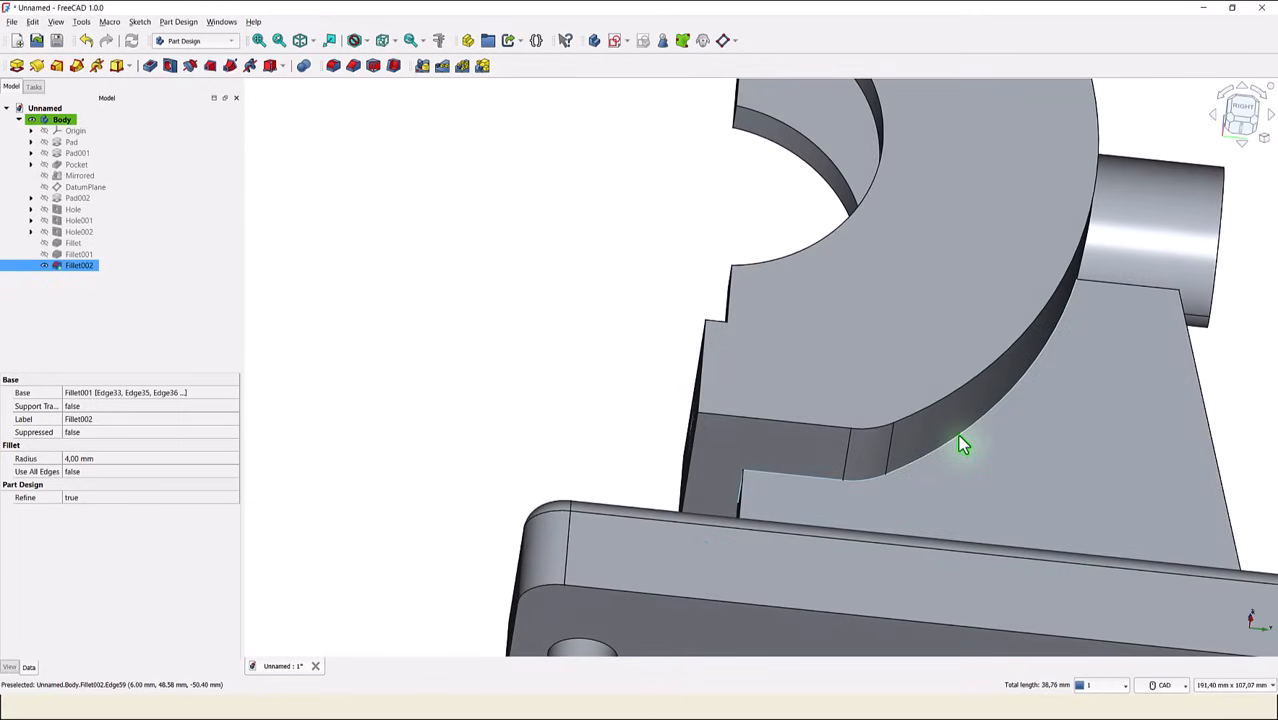
pyautogui.keyDown('ctrl'); pyautogui.click(1104, 320); pyautogui.keyUp('ctrl')
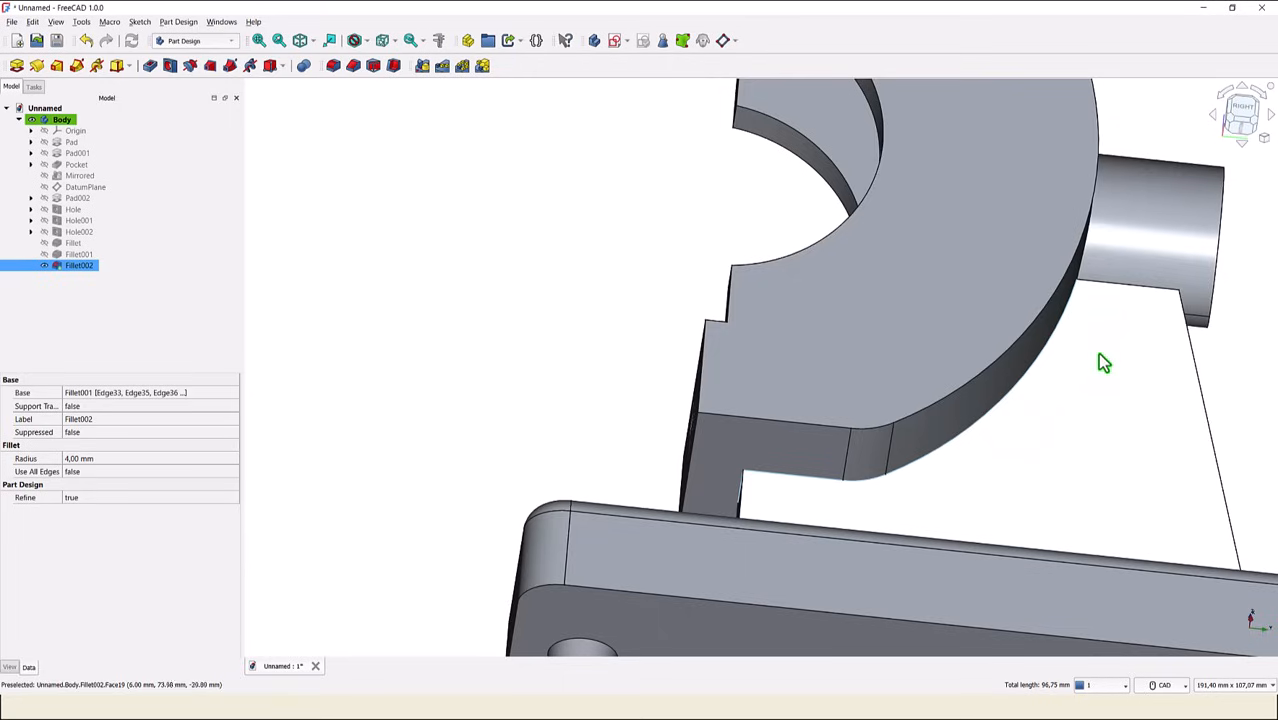
pyautogui.moveTo(1104, 362); pyautogui.dragTo(1012, 453, button='middle')
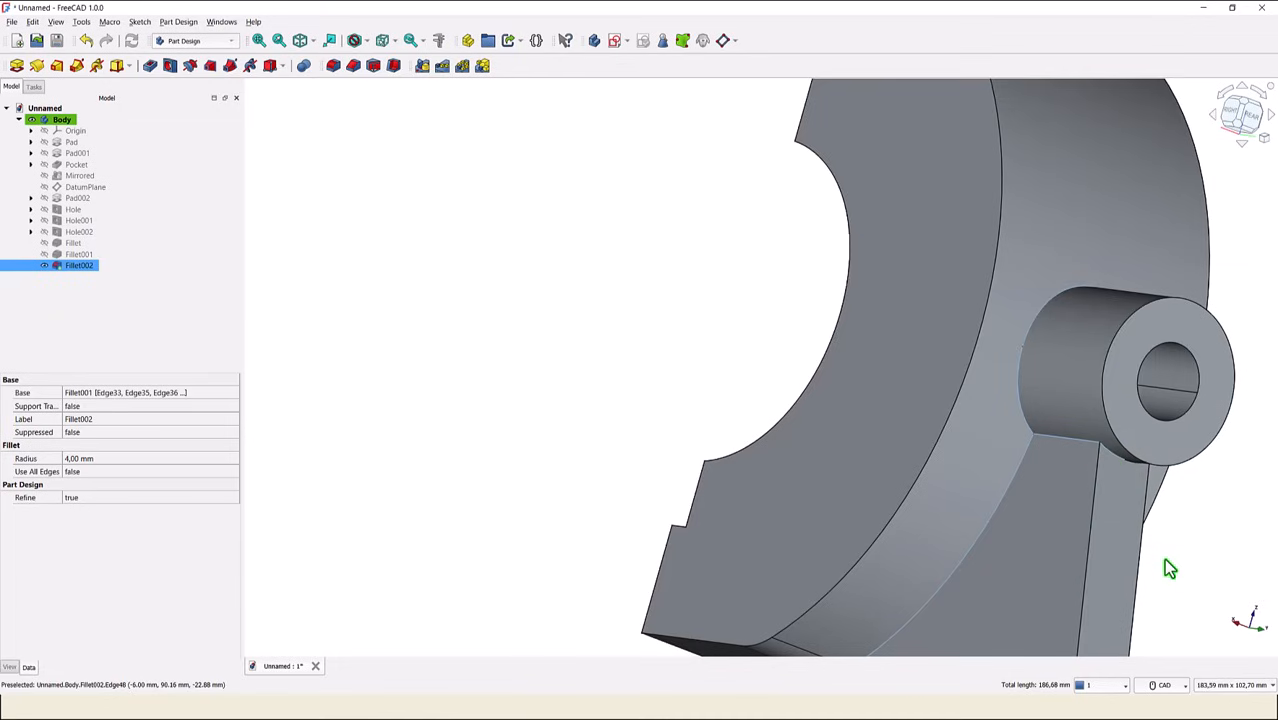
pyautogui.moveTo(1204, 566)
pyautogui.mouseDown(button='middle')
pyautogui.moveTo(1084, 482)
pyautogui.moveTo(1068, 444)
pyautogui.mouseUp(button='middle')
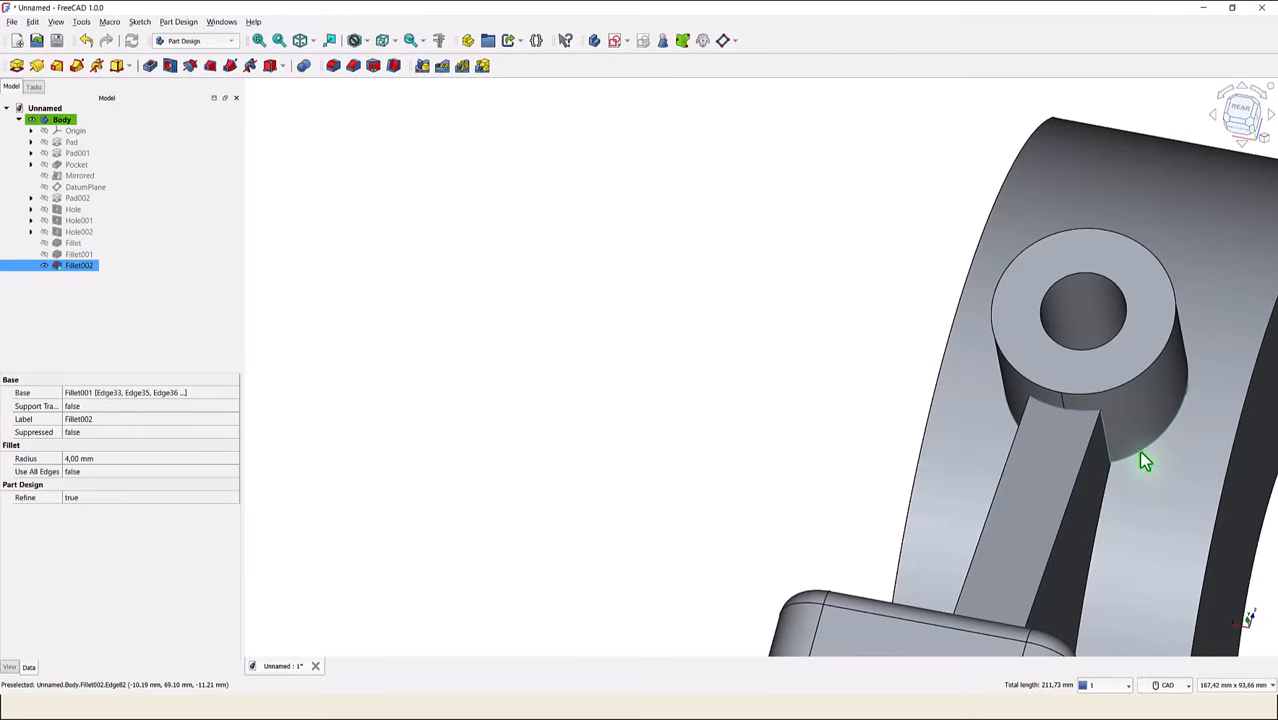
pyautogui.moveTo(1205, 485); pyautogui.dragTo(1076, 465, button='middle')
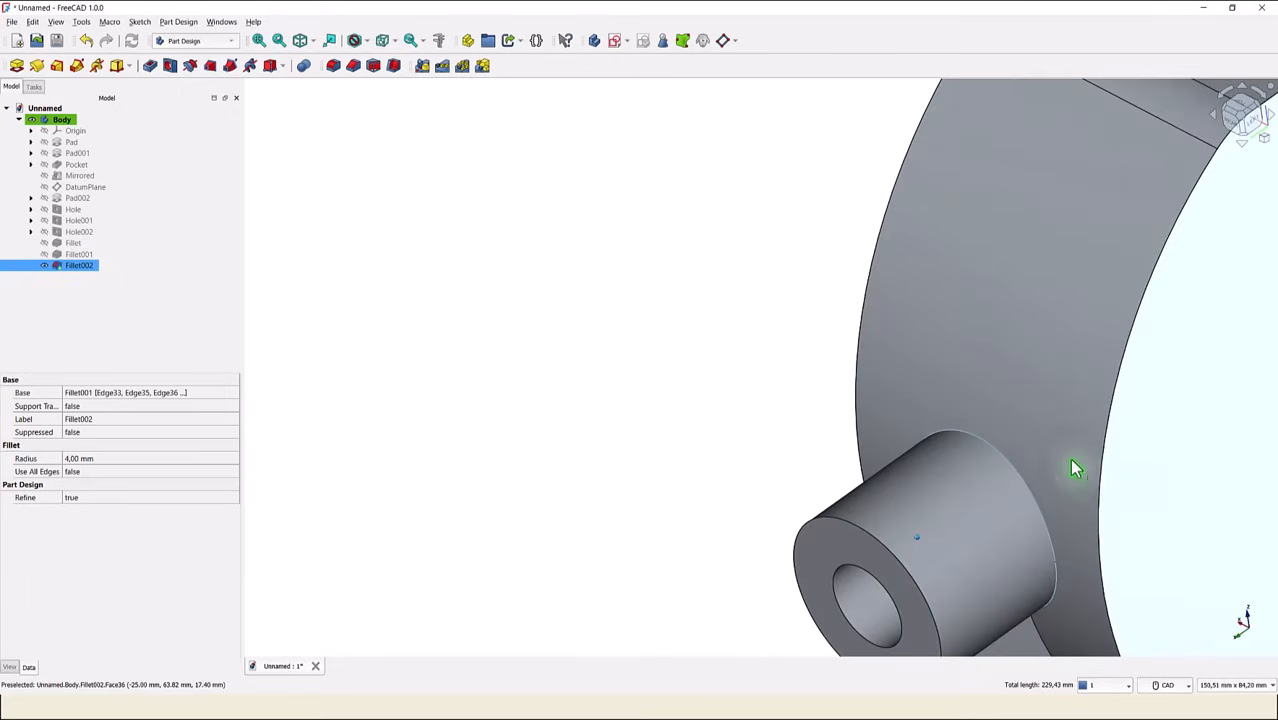
pyautogui.moveTo(1060, 548); pyautogui.dragTo(904, 405, button='middle')
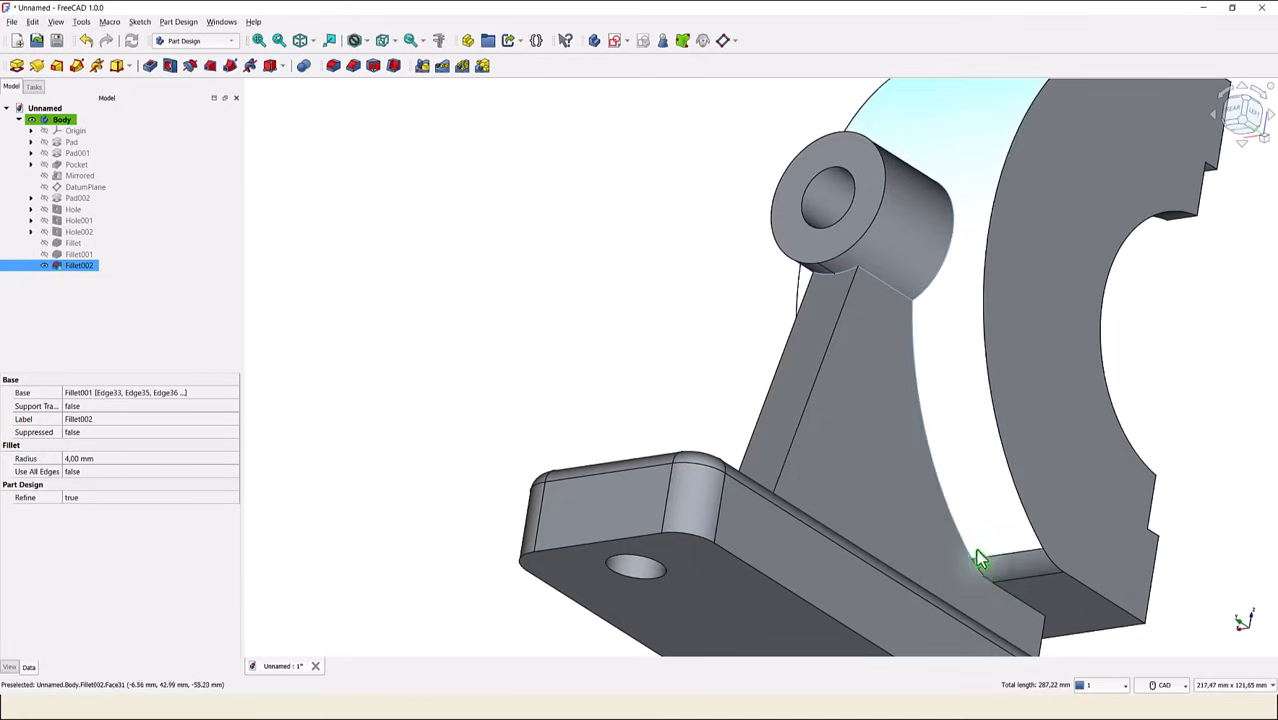
pyautogui.keyDown('ctrl'); pyautogui.click(1019, 599); pyautogui.keyUp('ctrl')
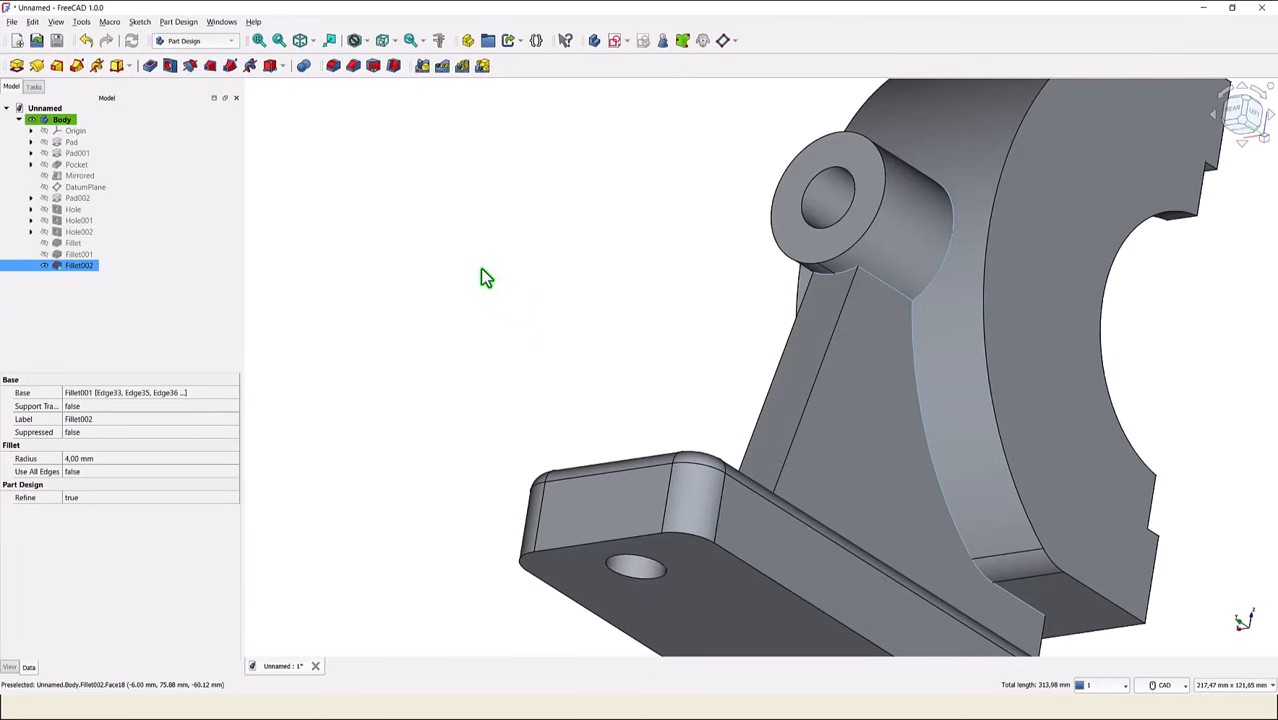
pyautogui.click(334, 68)
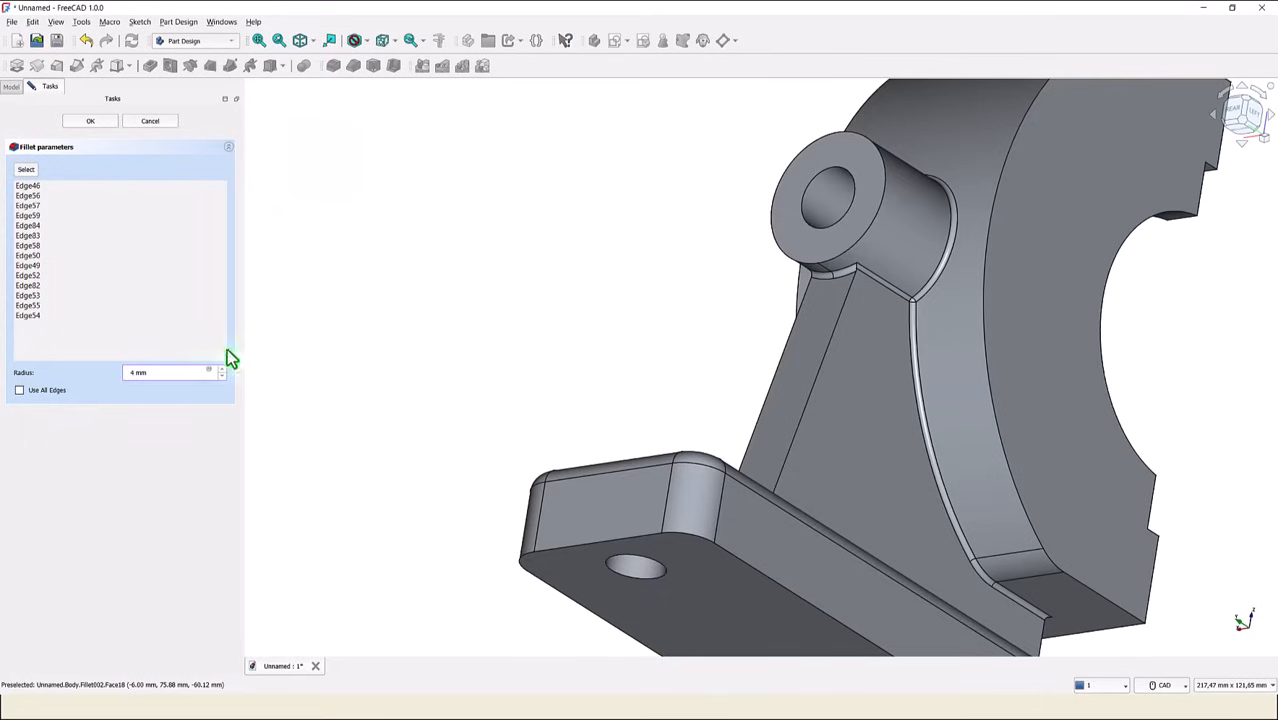
pyautogui.click(103, 121)
pyautogui.click(103, 119)
pyautogui.click(367, 170)
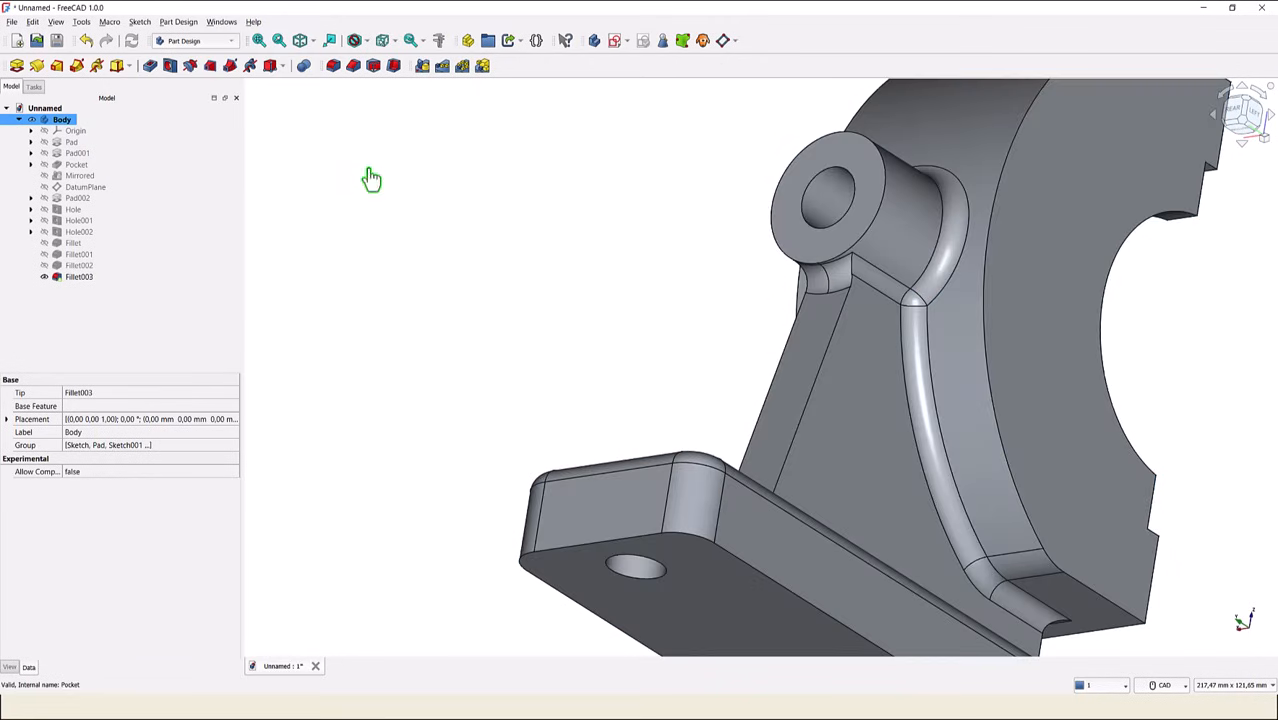
pyautogui.moveTo(450, 227); pyautogui.dragTo(524, 253, button='middle')
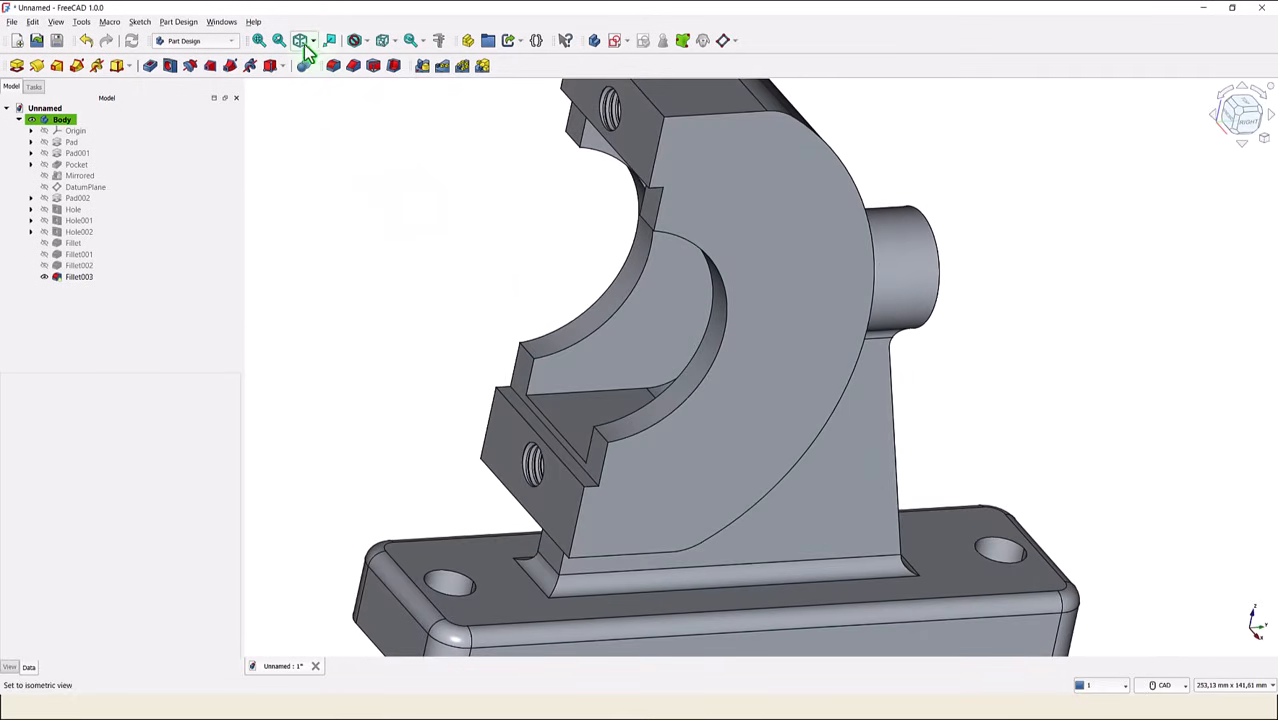
pyautogui.click(259, 40)
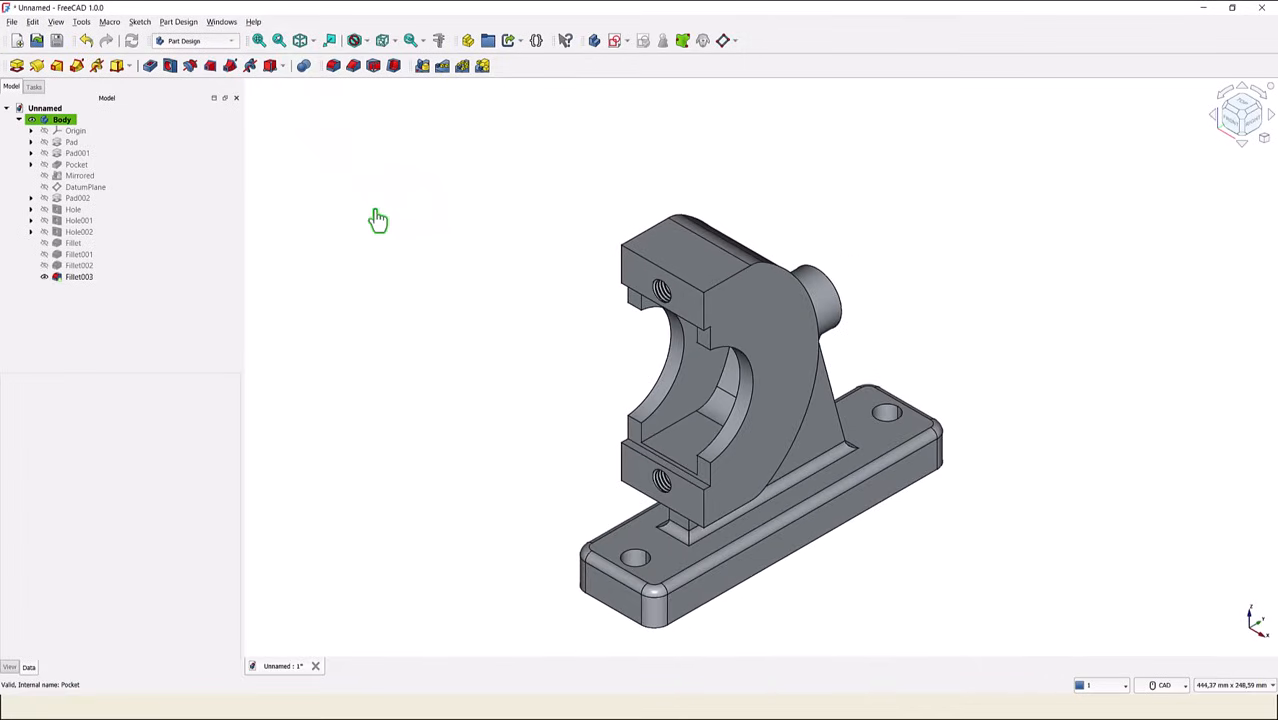